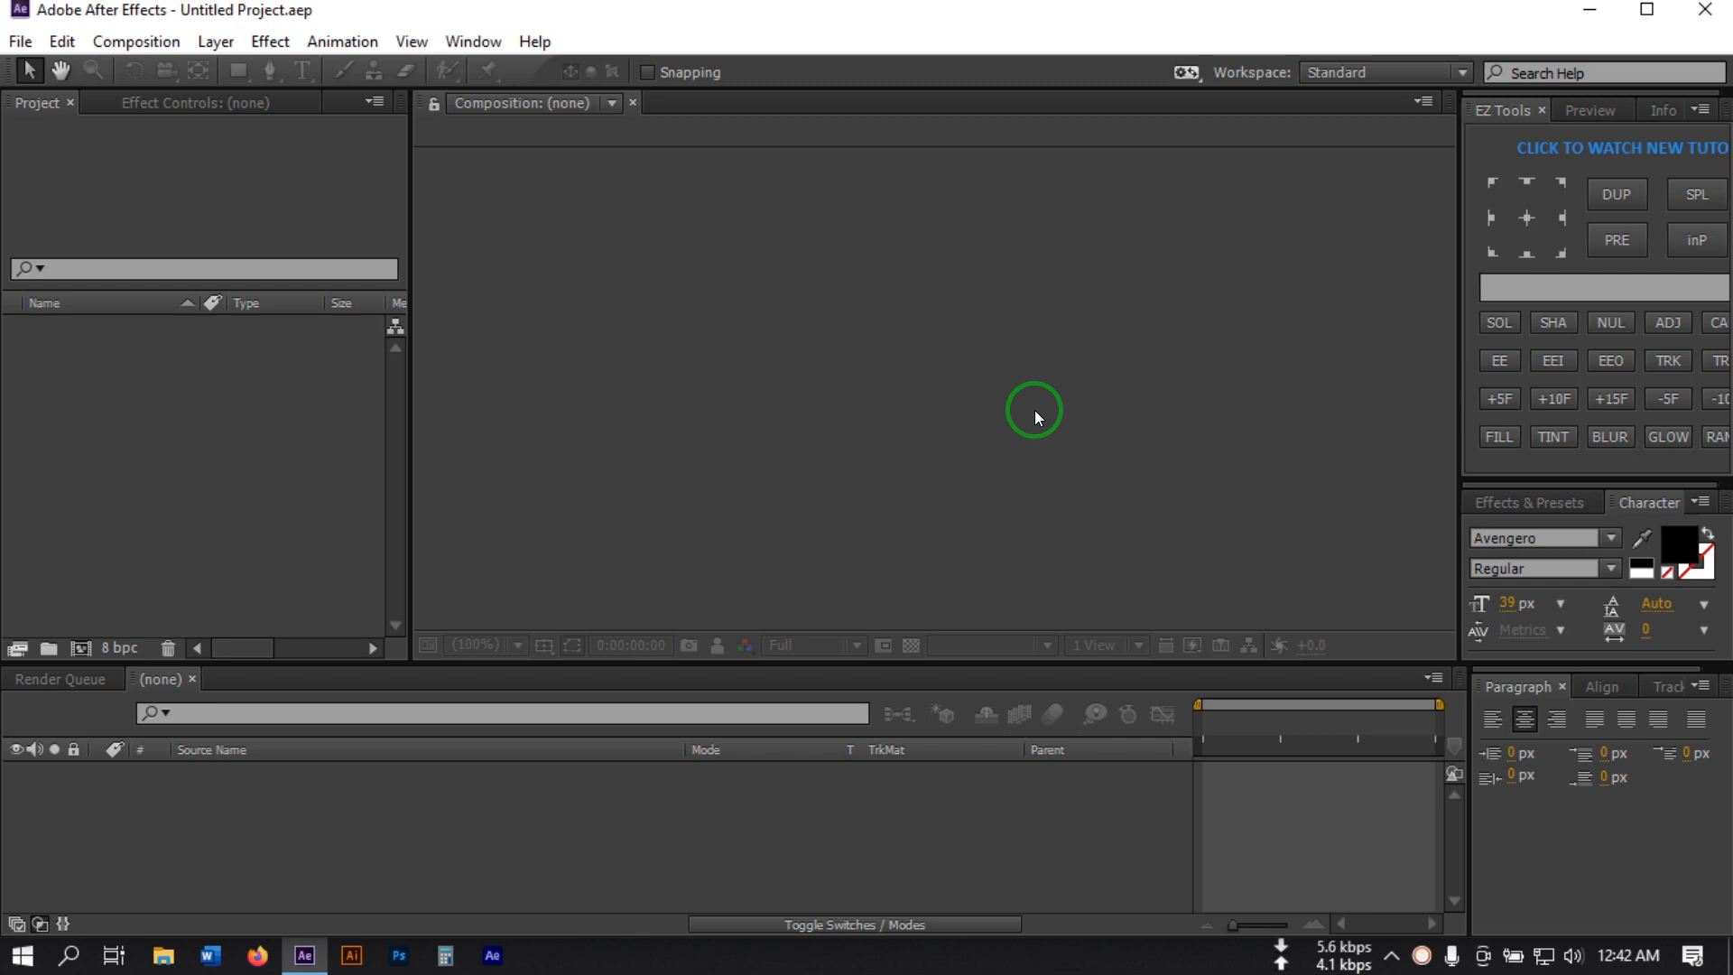
Import logo flare.mov, logo-1.png and tegline flare 1.mov from the Bling Logo Footage folder on the desktop into the After Effects project
left_click(1589, 10)
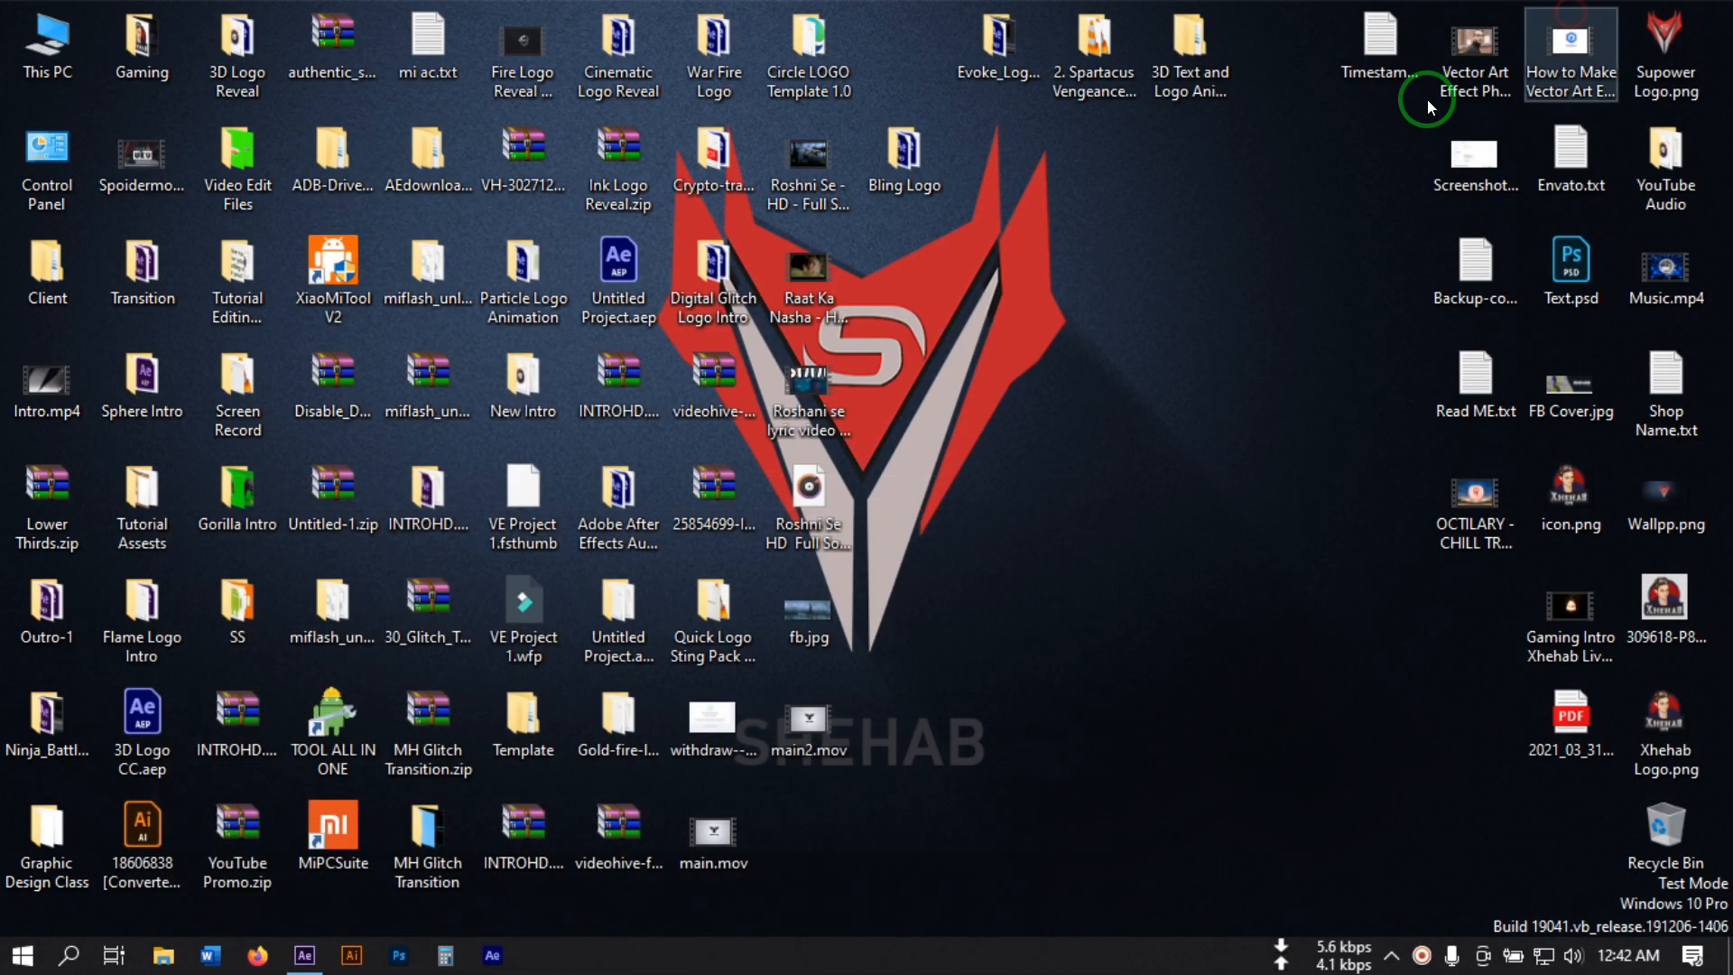
left_click(939, 159)
double_click(939, 155)
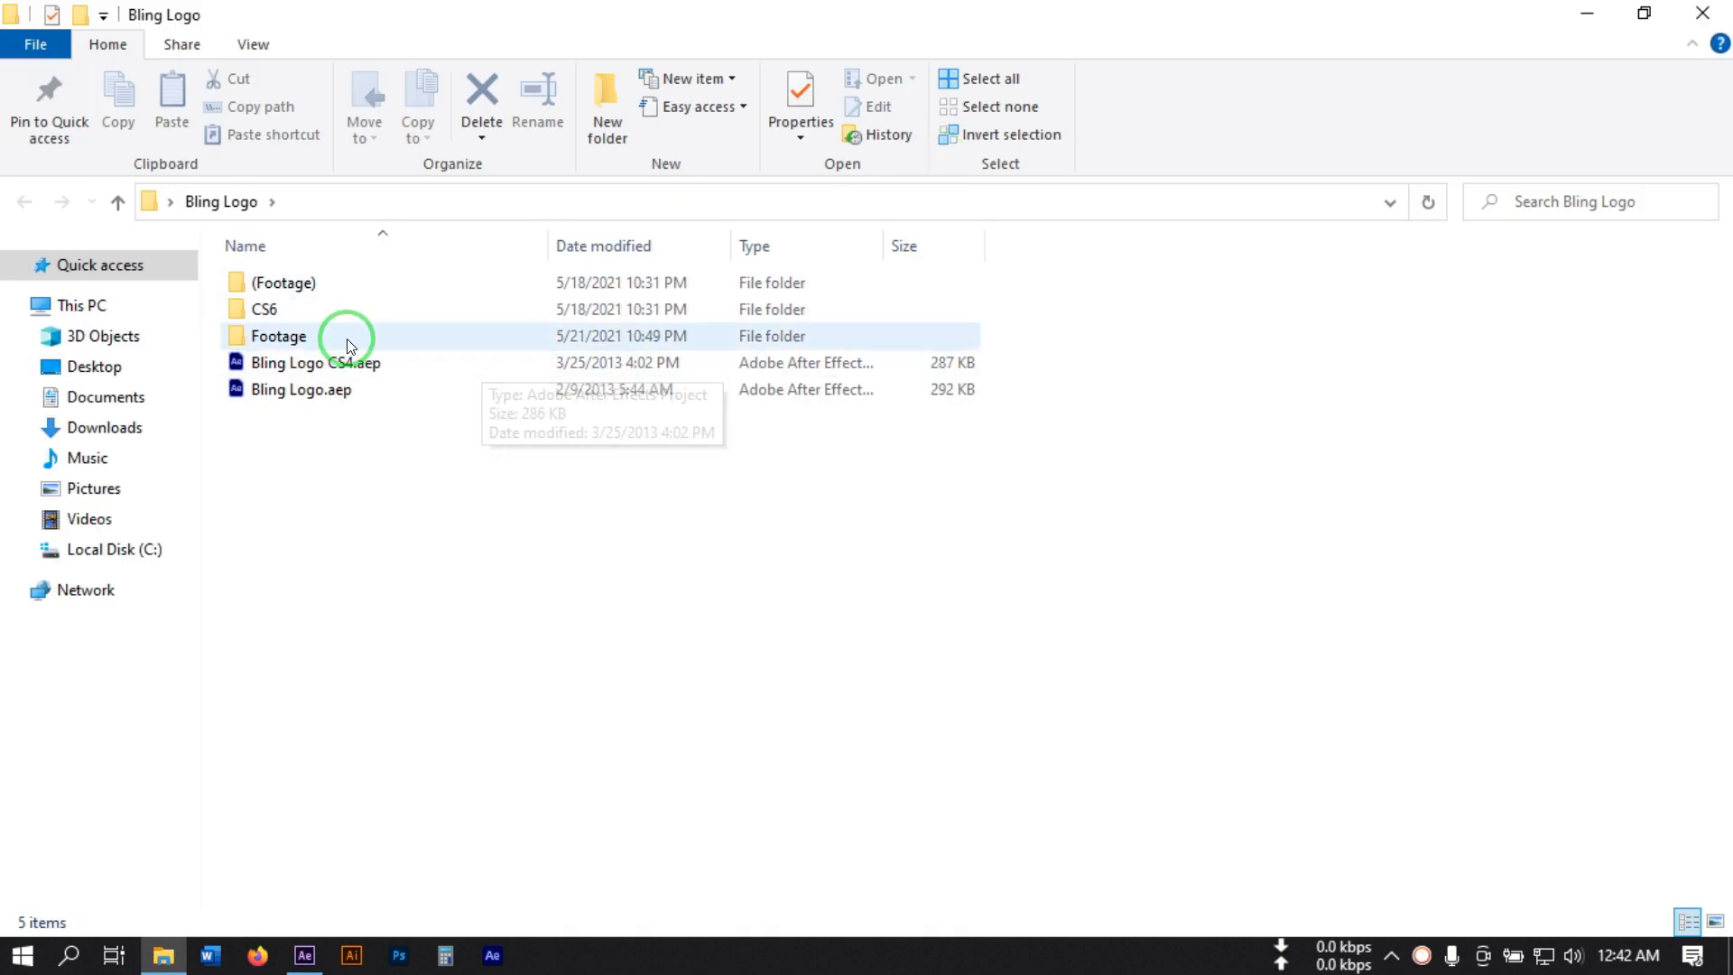
left_click(339, 338)
double_click(339, 338)
left_click(415, 296)
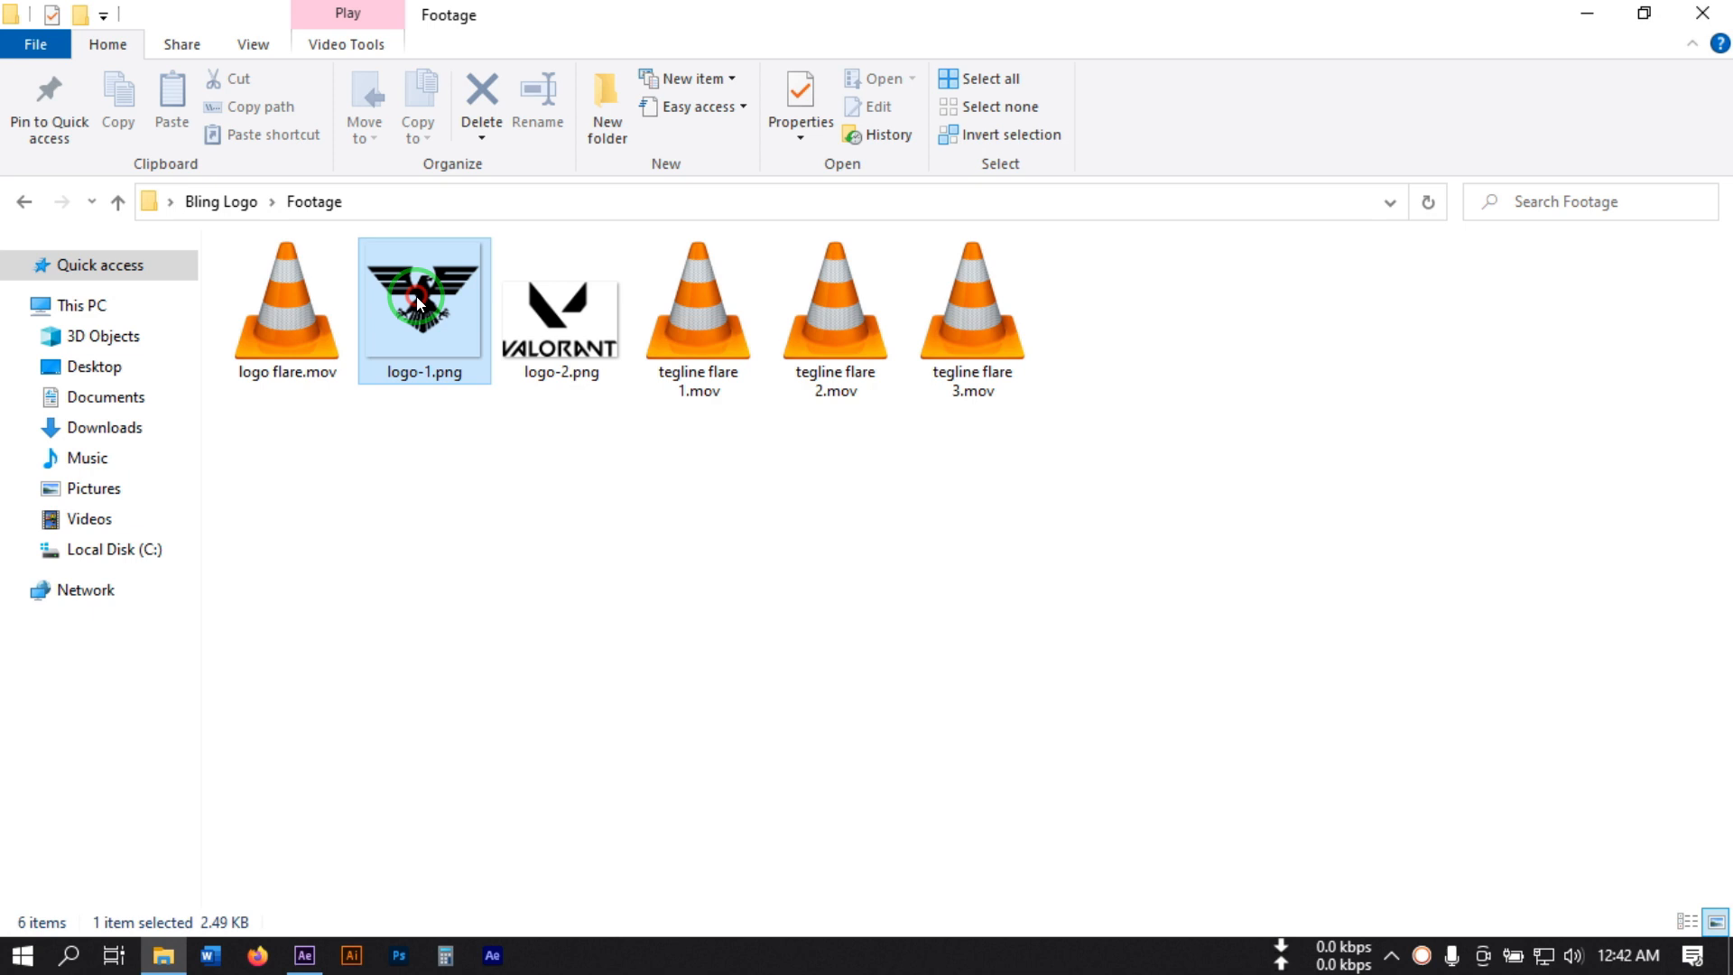
left_click(312, 325, "ctrl")
left_click(703, 291, "ctrl")
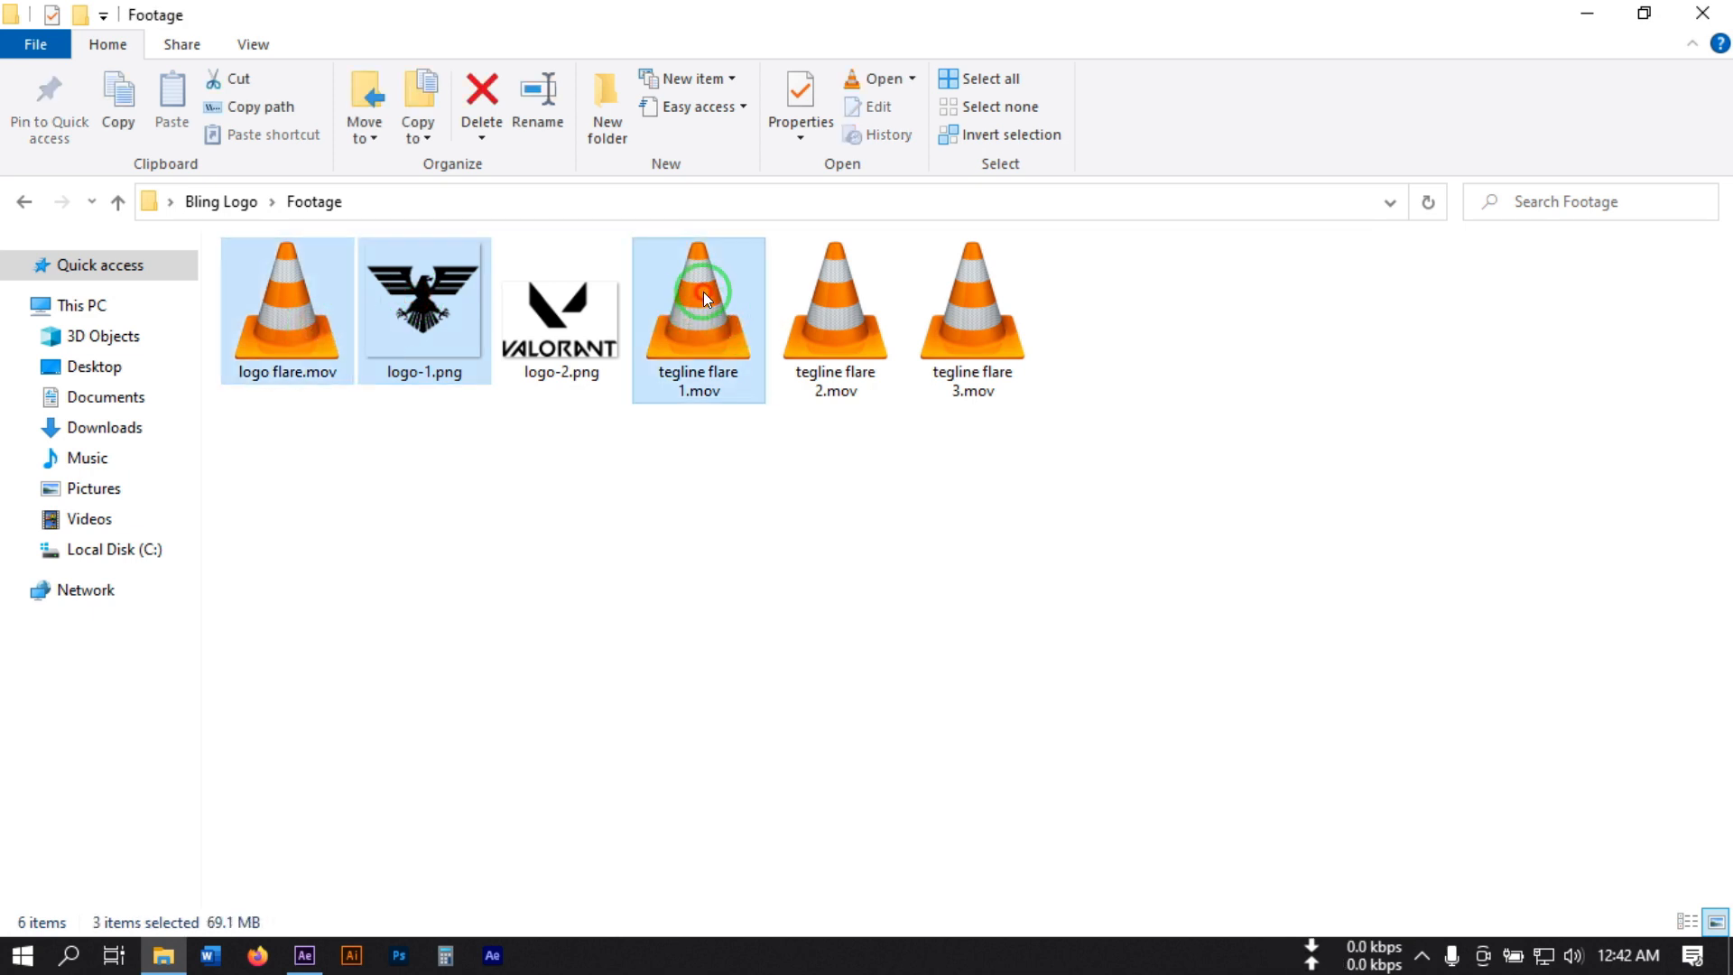
left_click_drag(702, 291, 140, 473)
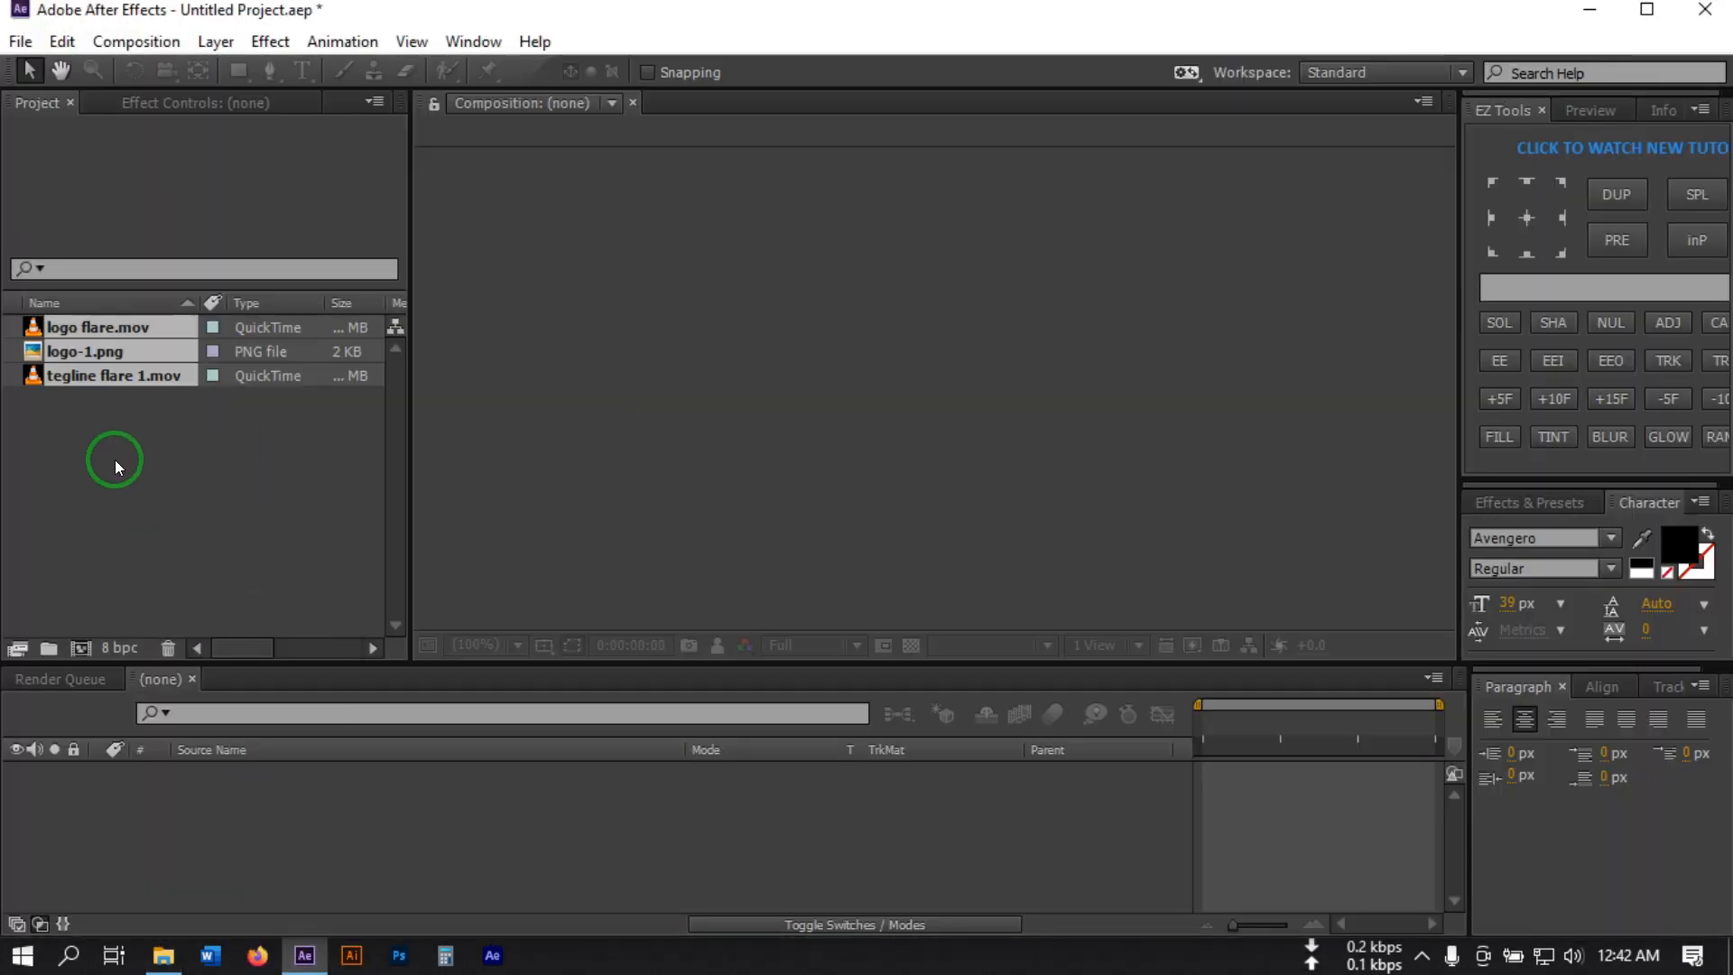
Create a composition named main at 1920 x 1080 px, 30 frames per second, with a 6-second duration
left_click(96, 425)
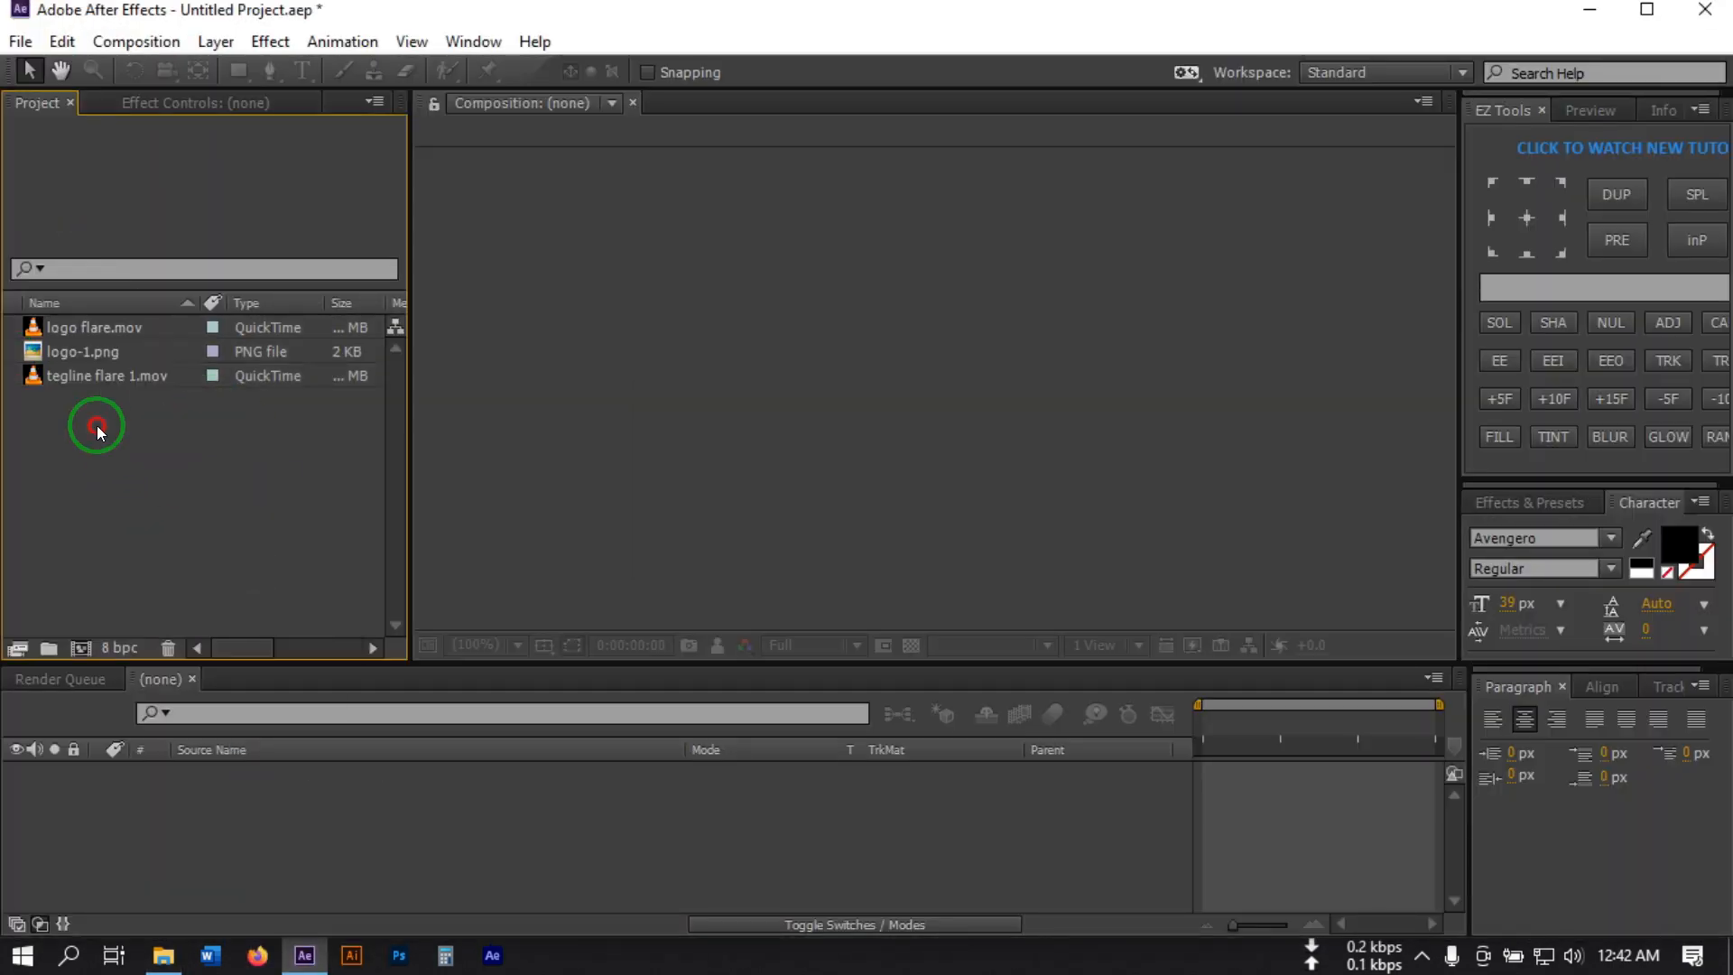
left_click(81, 649)
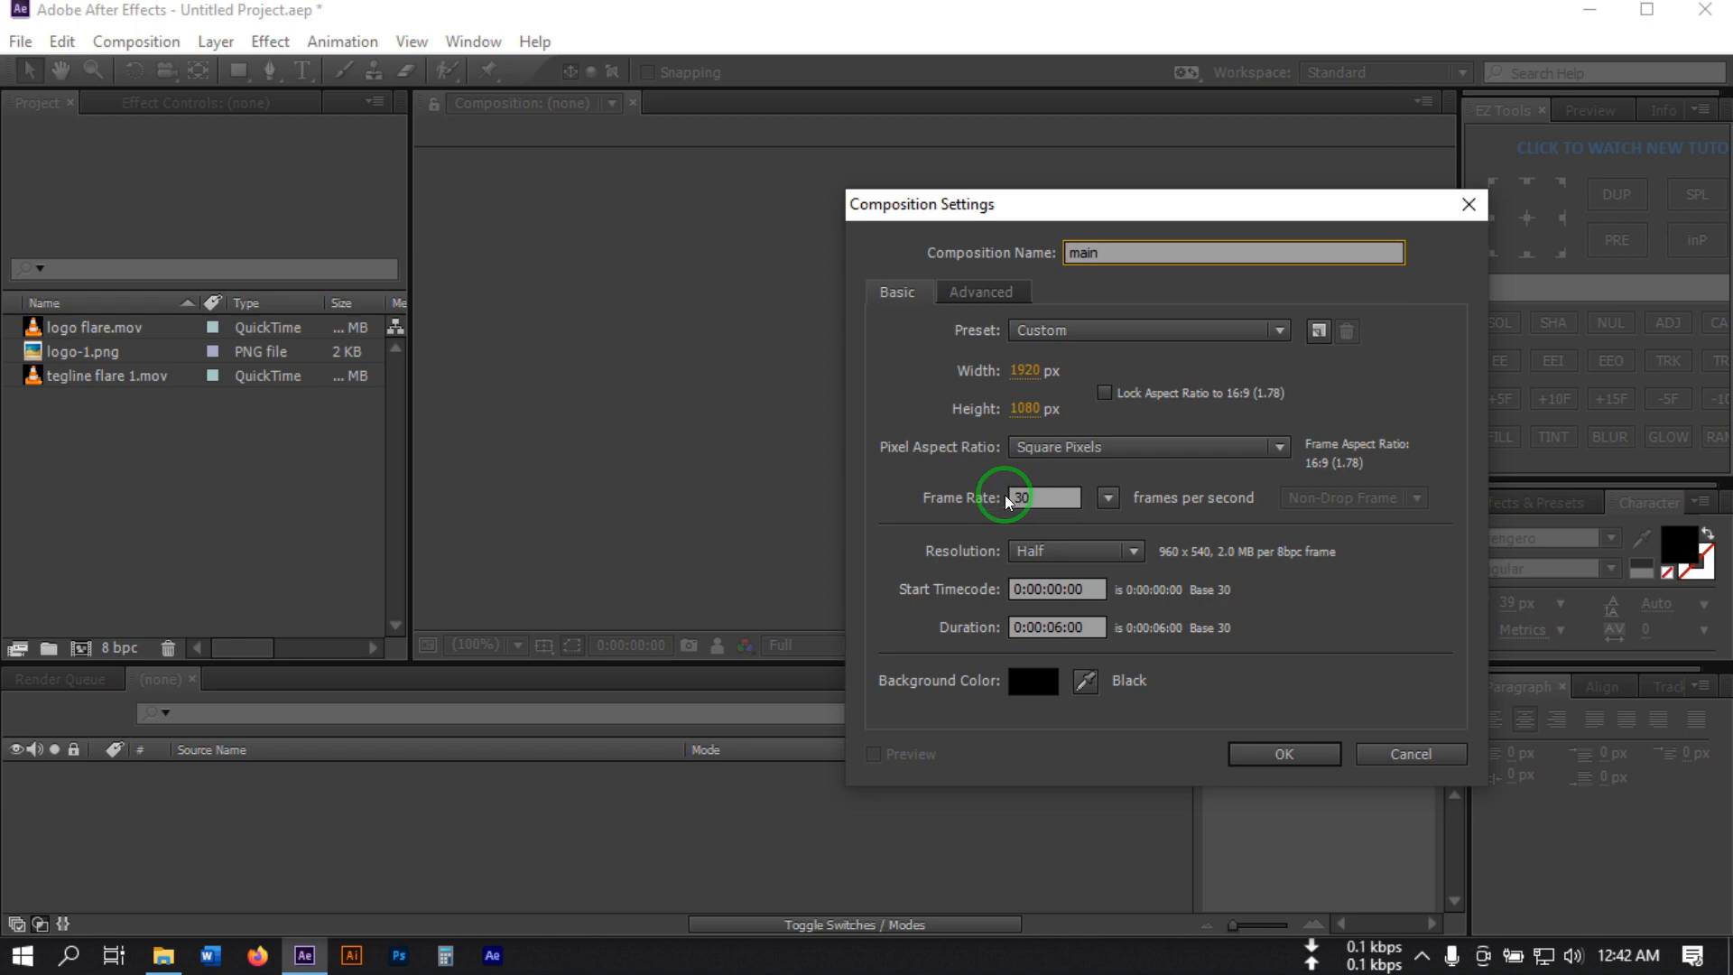
left_click(1286, 753)
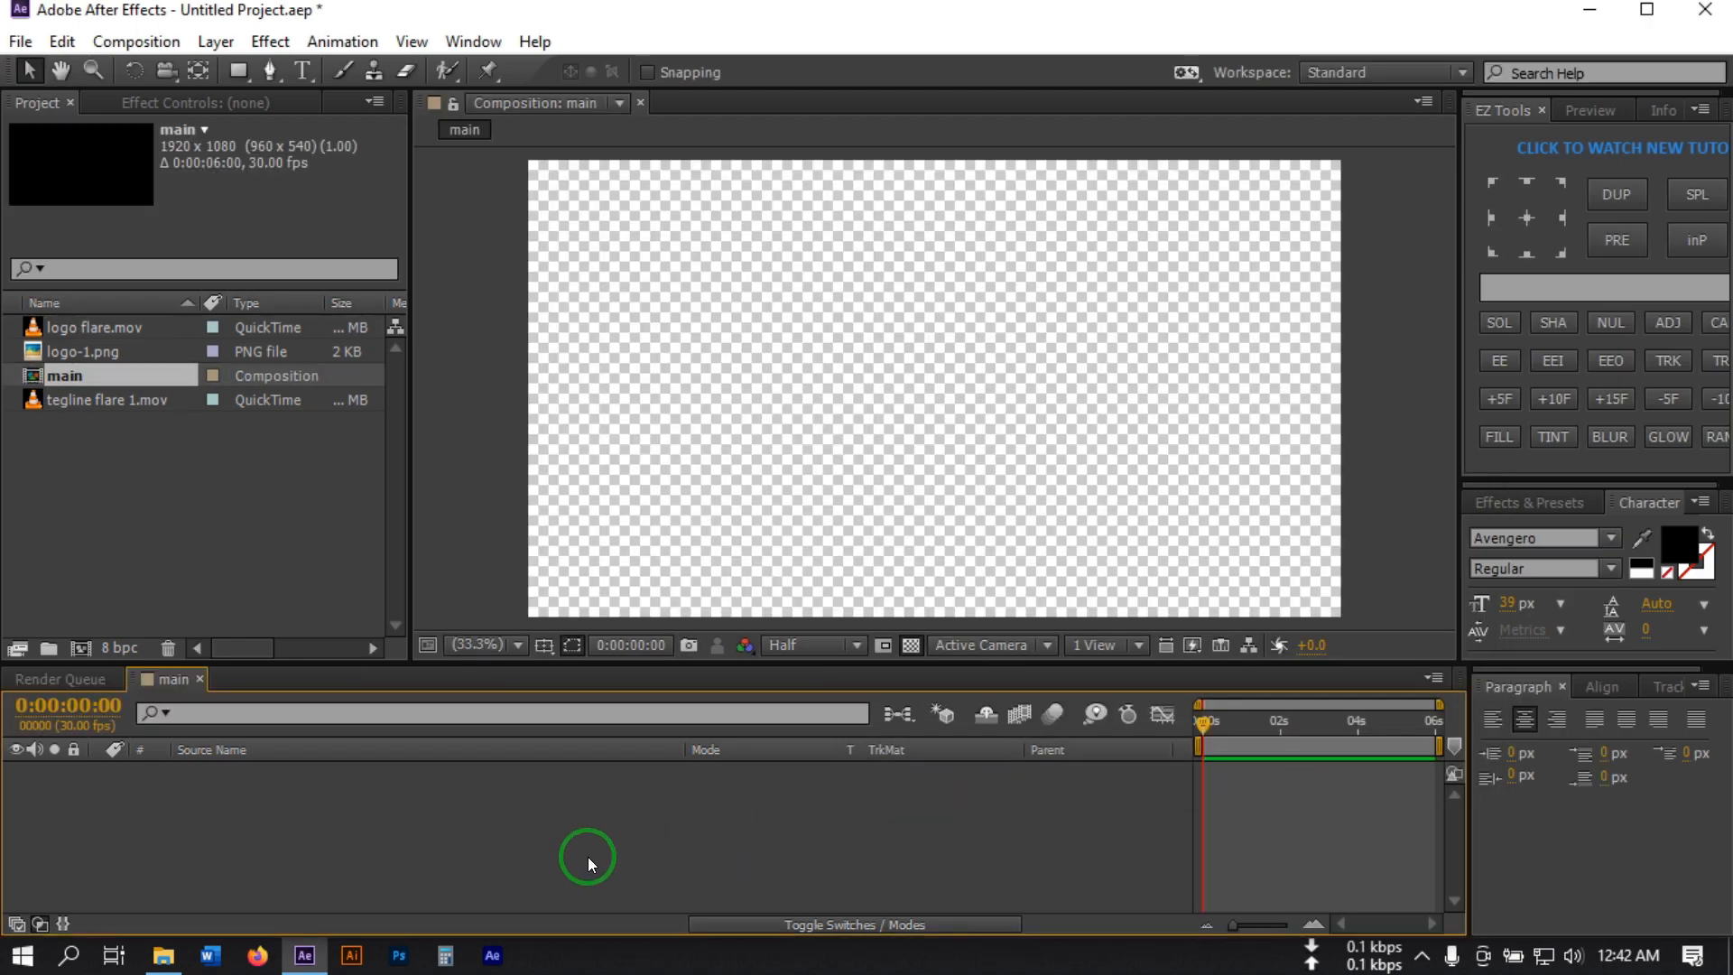
Add a black 1920 x 1080 px solid layer named BG to the main composition
right_click(199, 824)
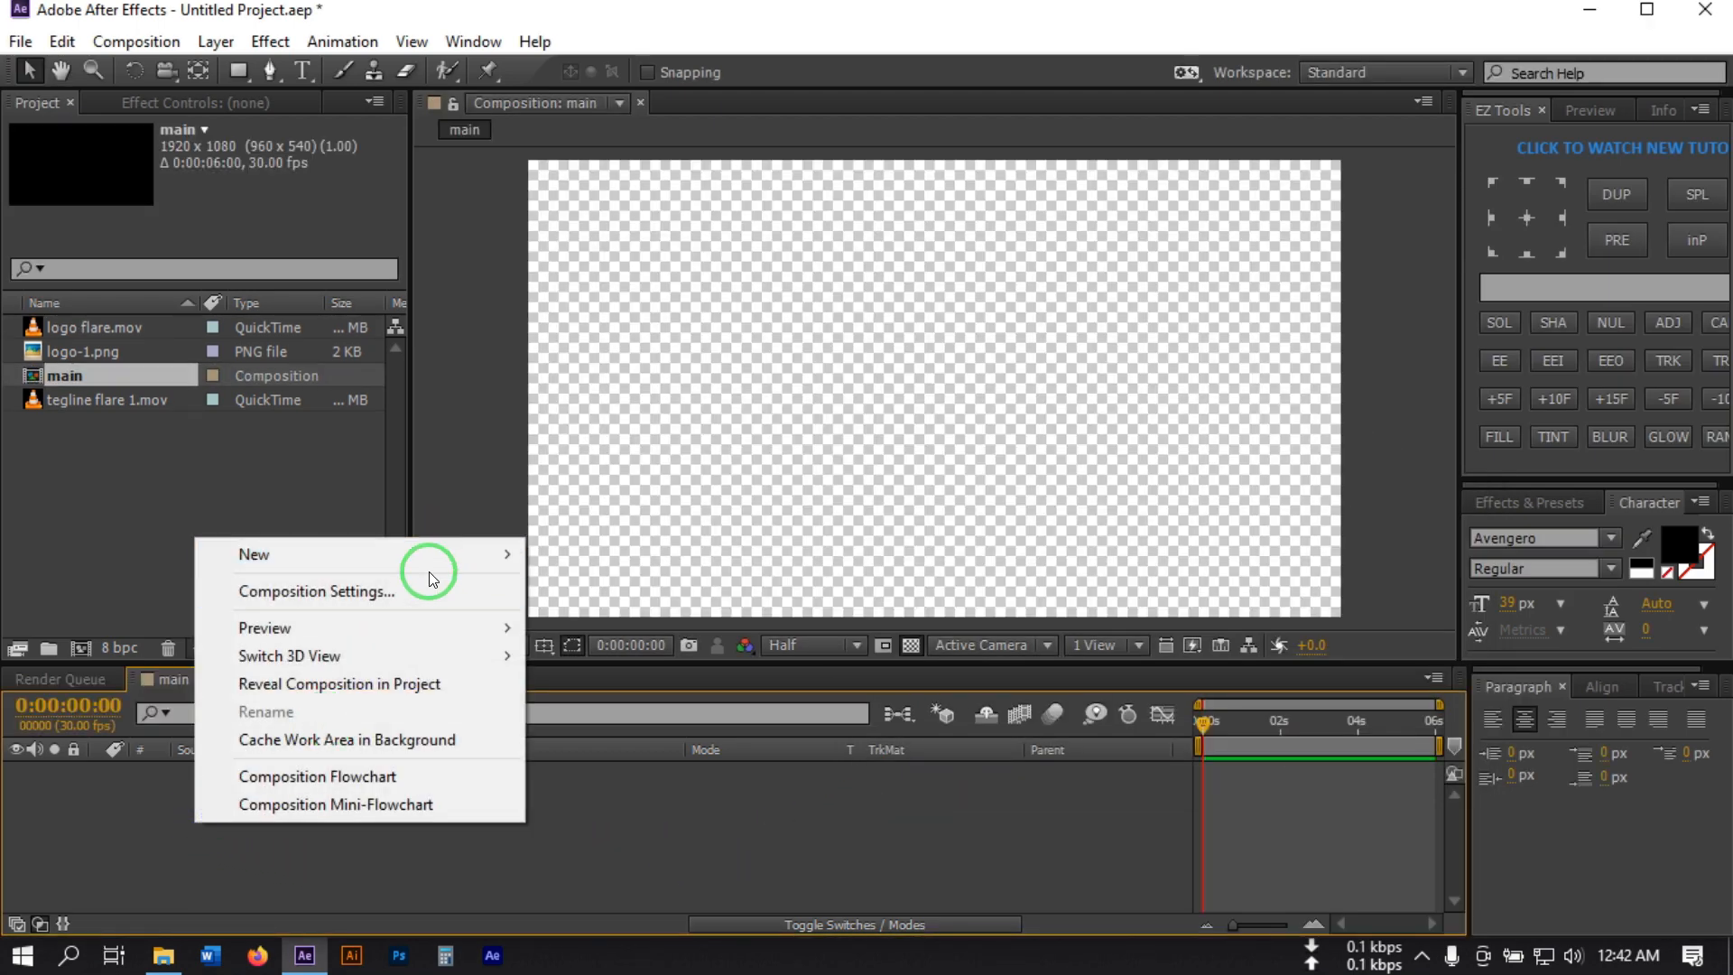
mouse_move(430, 557)
left_click(570, 616)
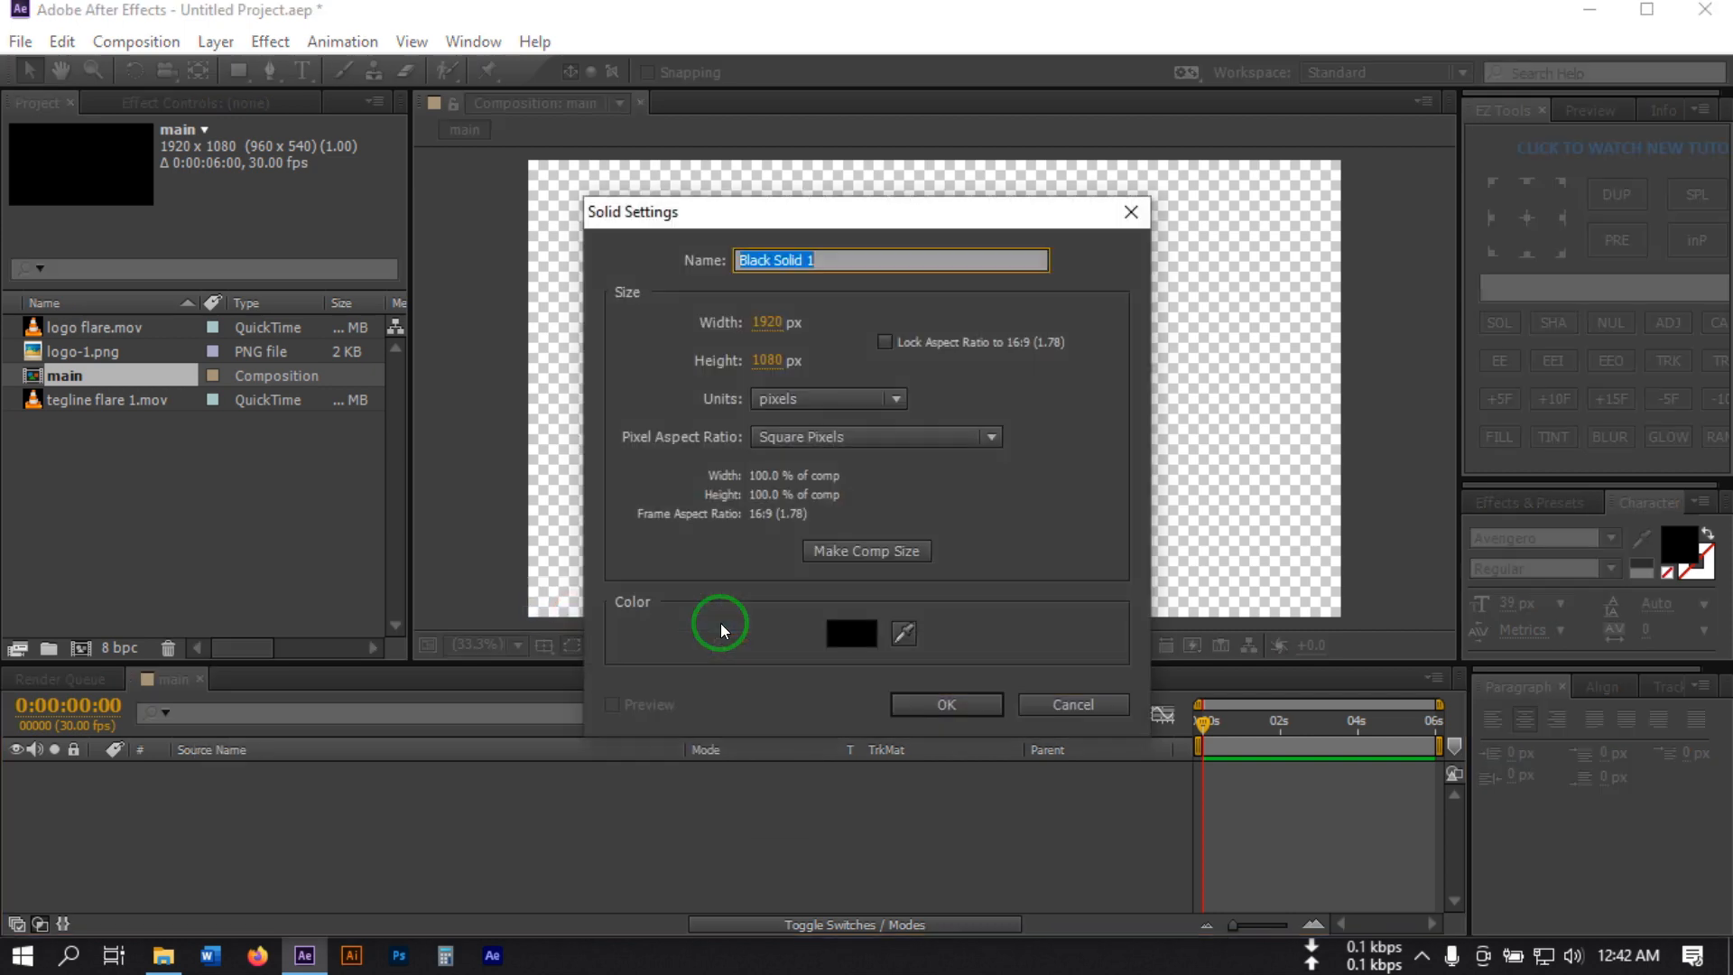
left_click(947, 705)
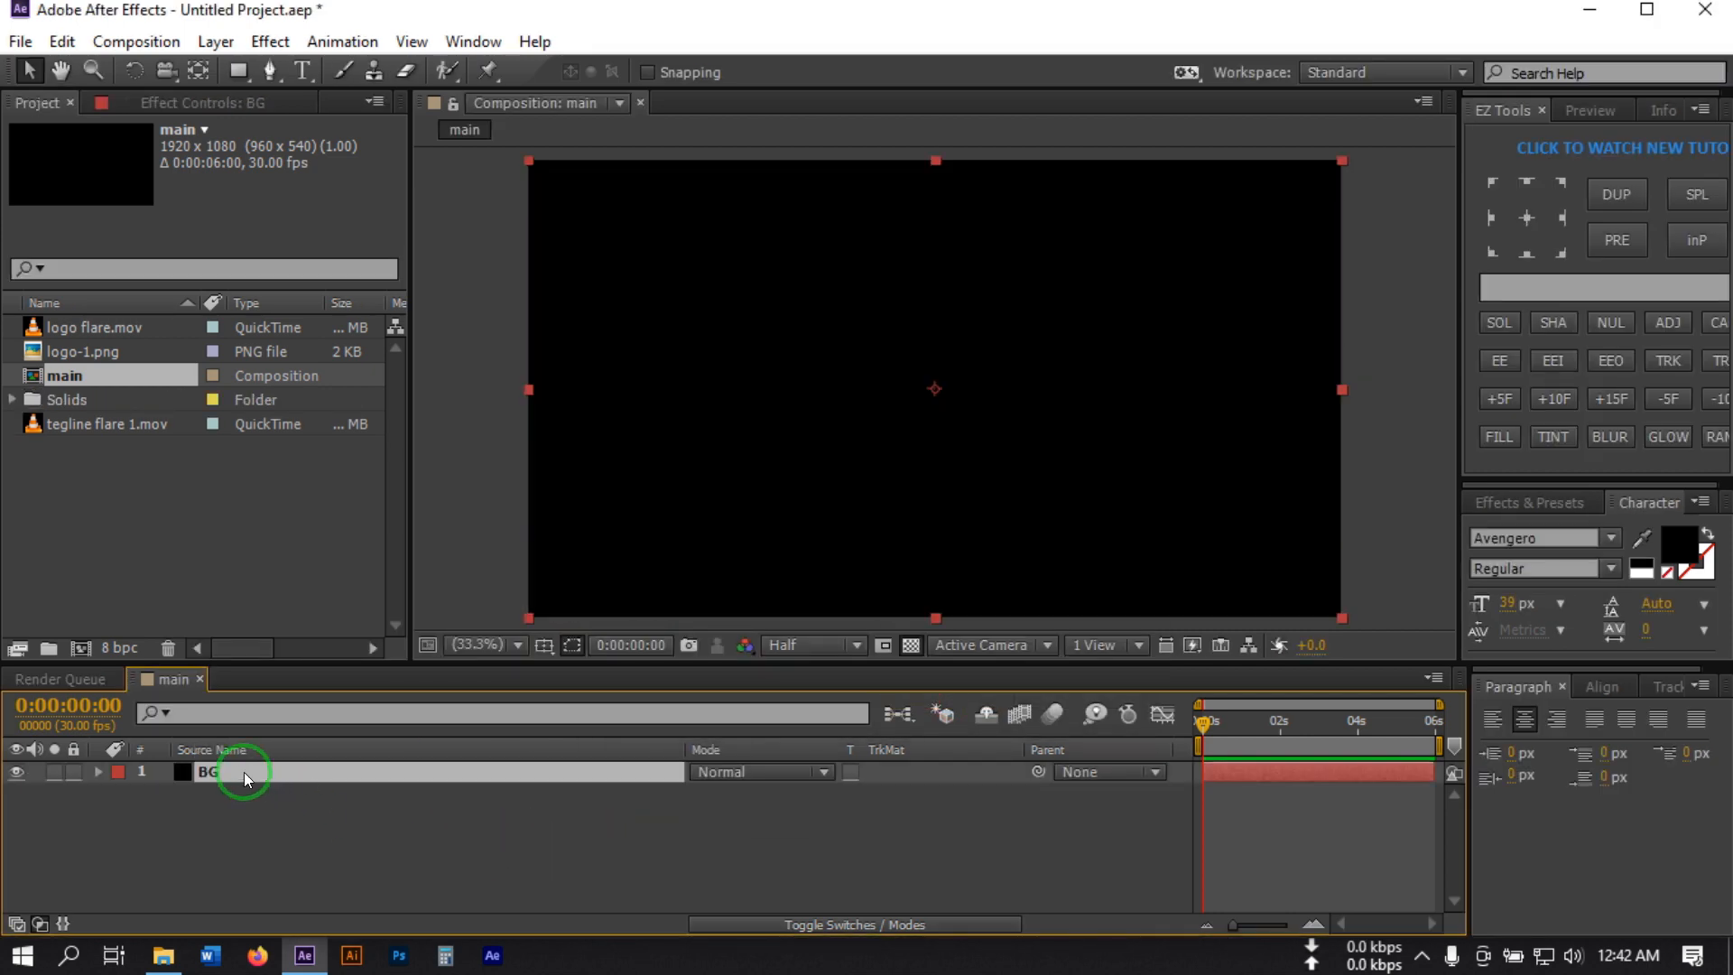
Find the Gradient Ramp effect and apply it to the BG layer
key("ctrl+space")
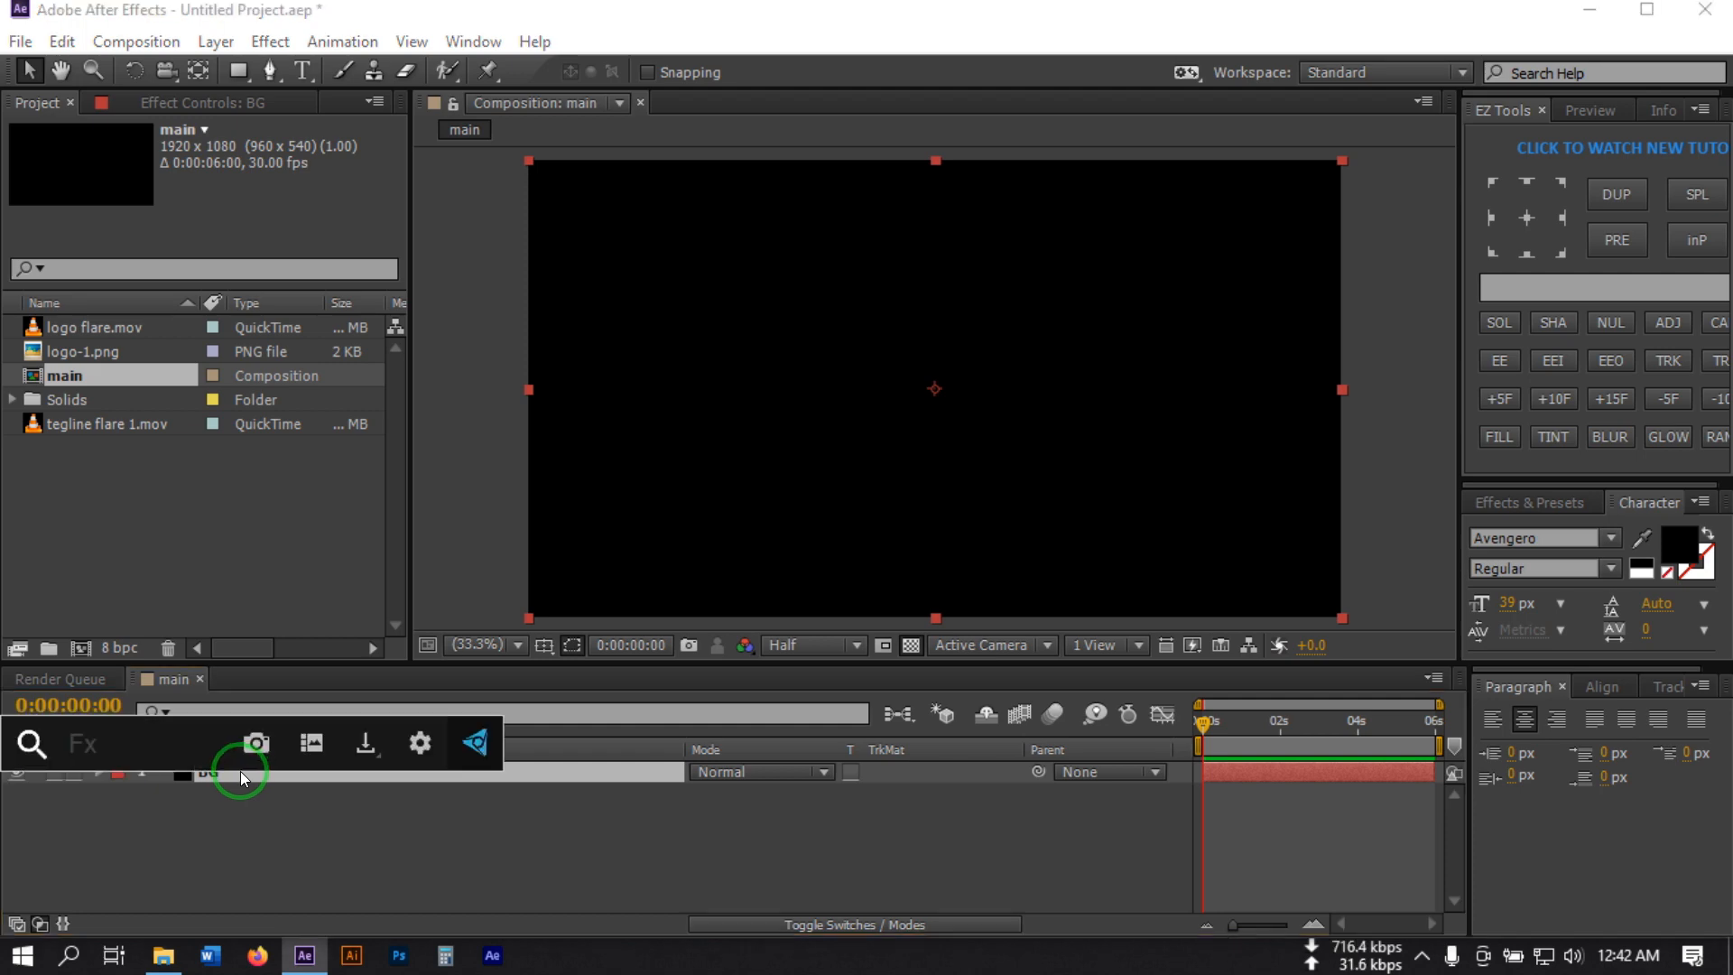
type("gre")
key("BackSpace")
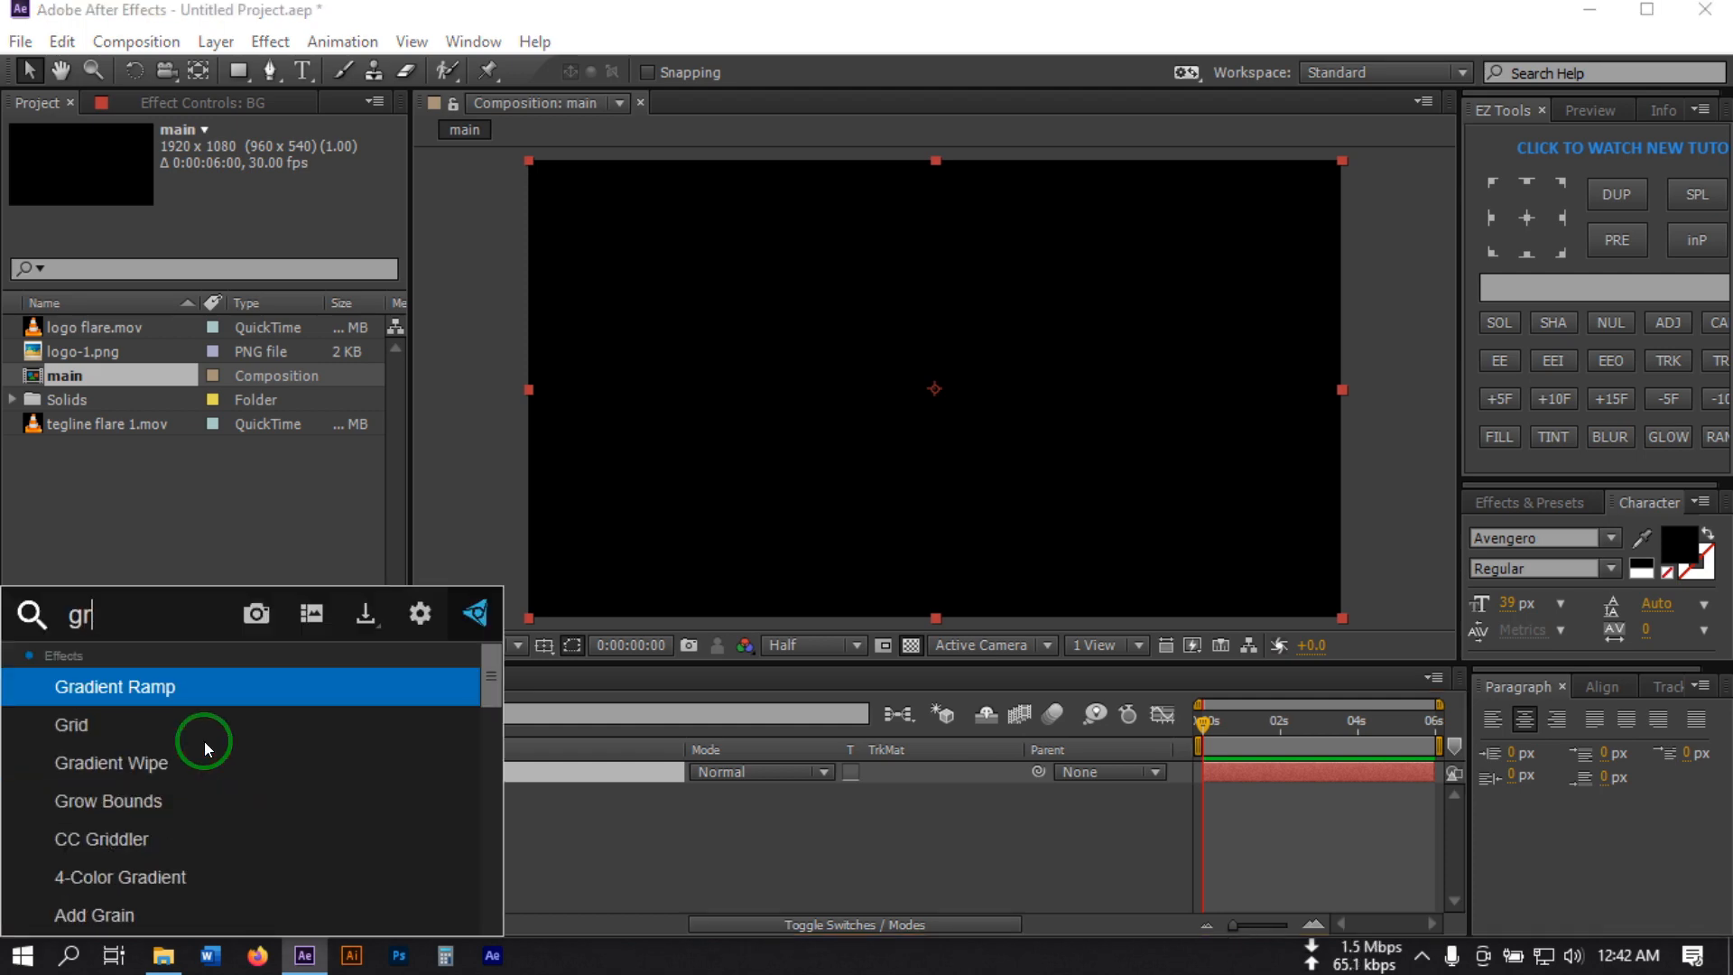
left_click(180, 688)
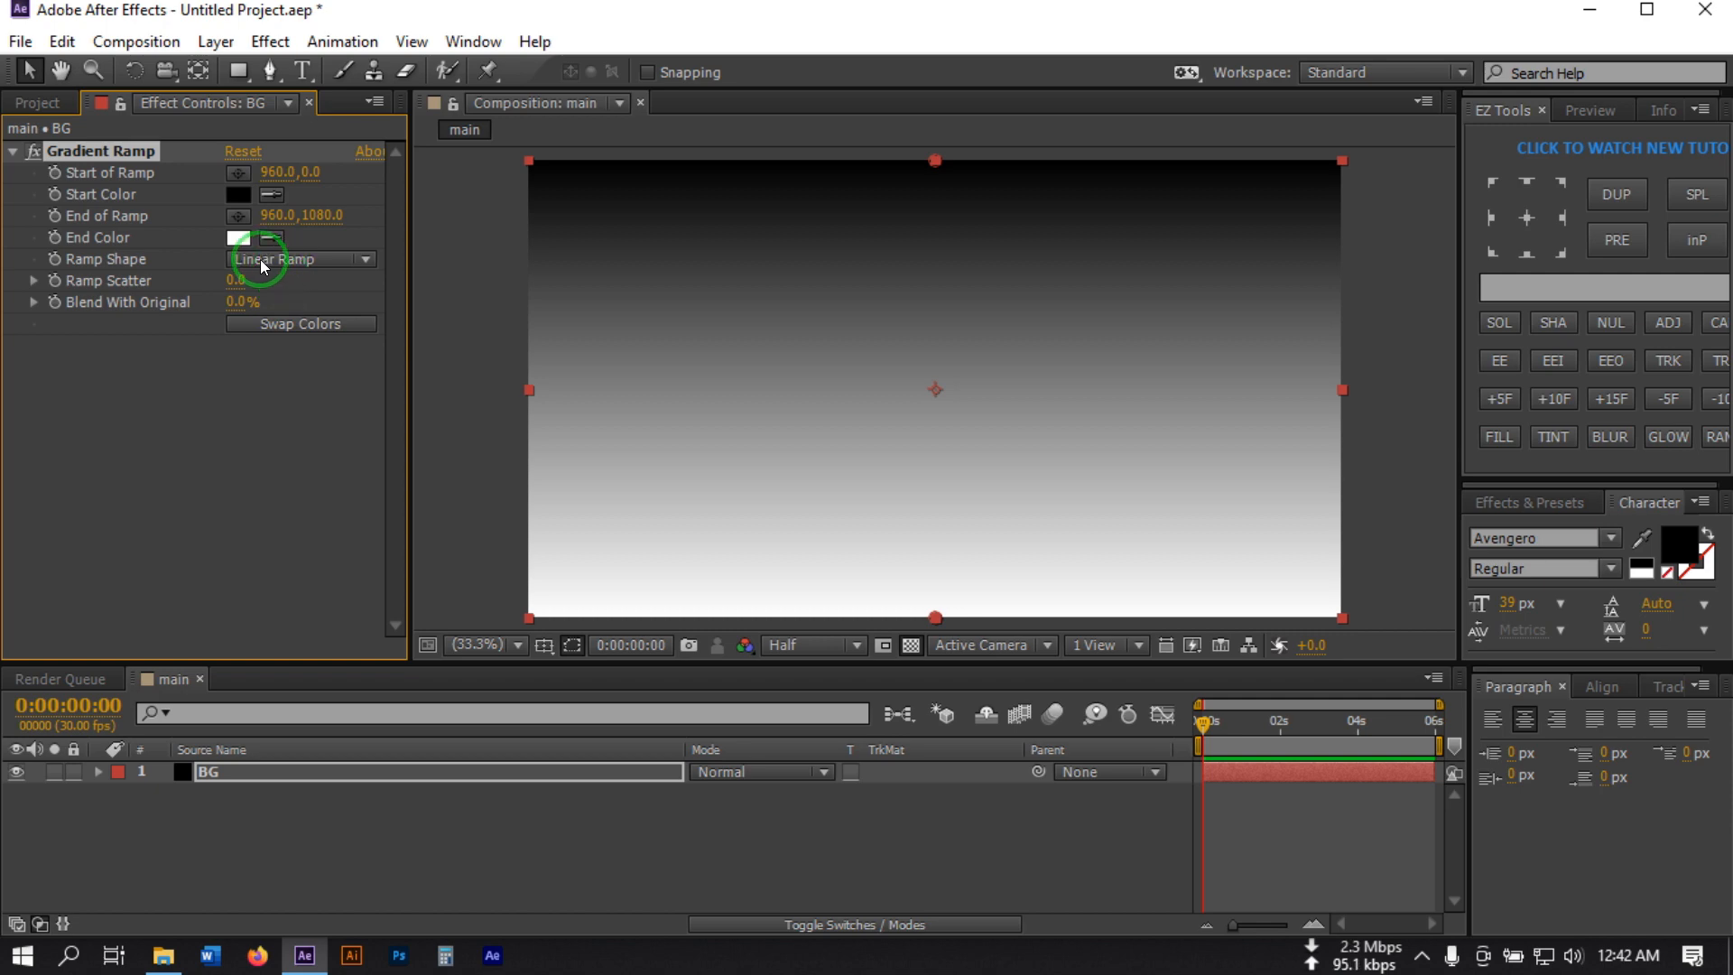
Make the gradient a Radial Ramp with swapped colors, starting at about 960, 534 and ending at about 2355, 1080
left_click(260, 258)
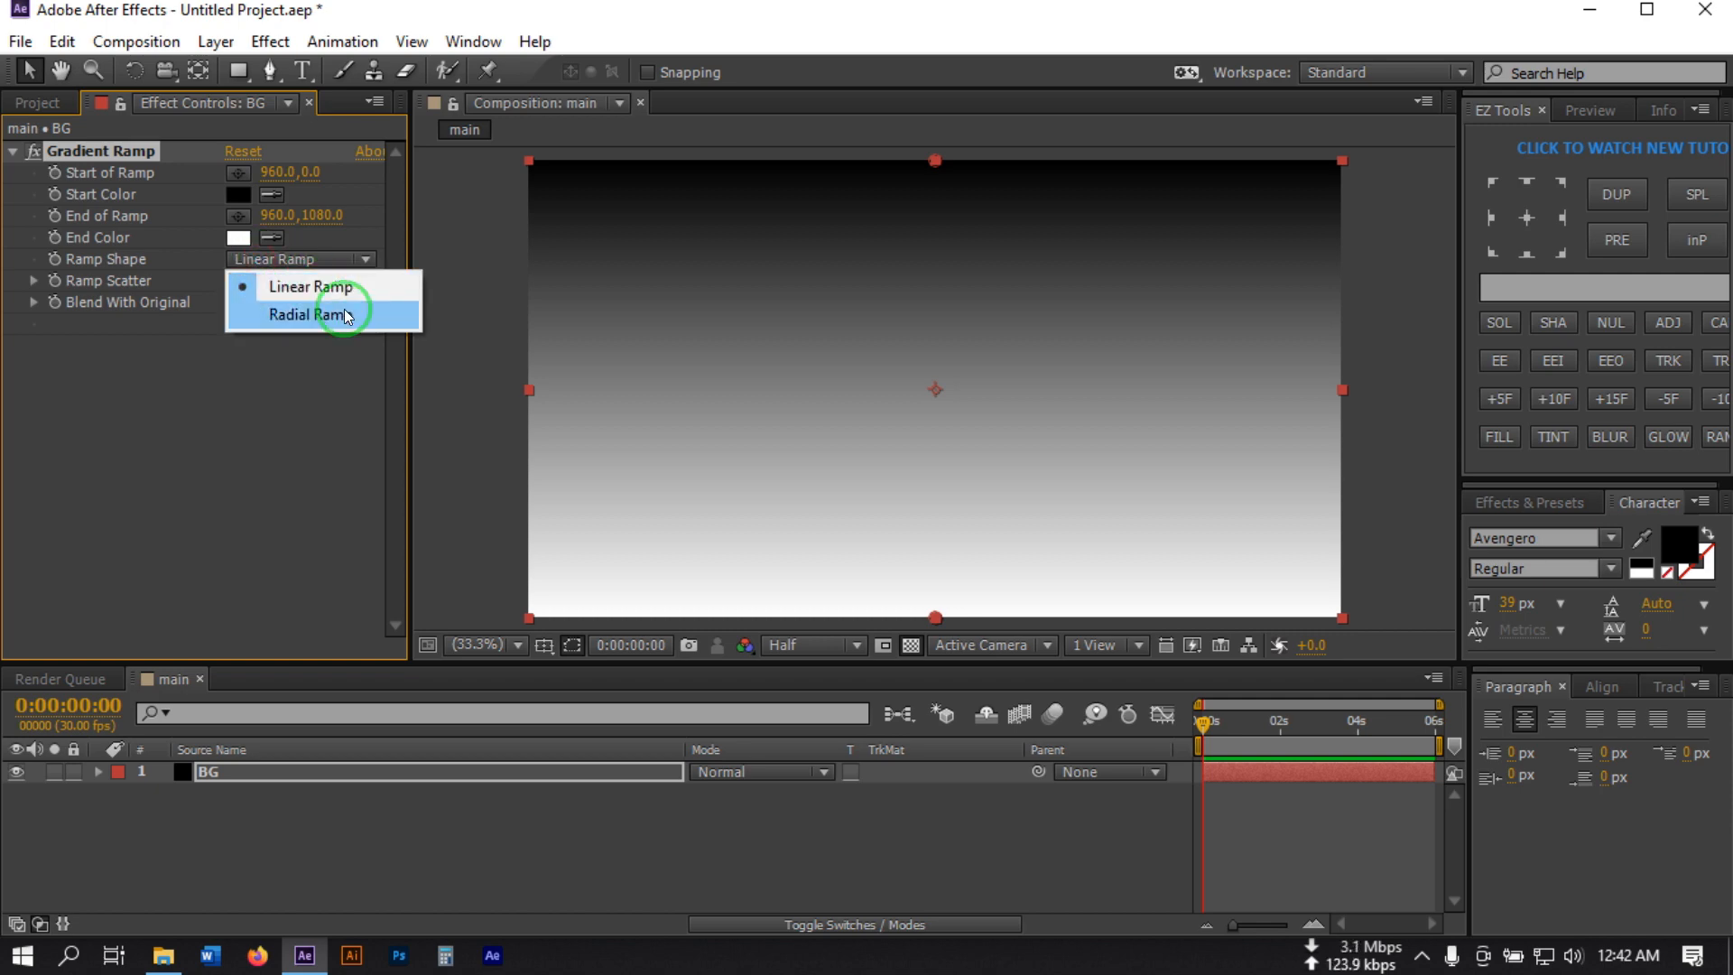
left_click(302, 318)
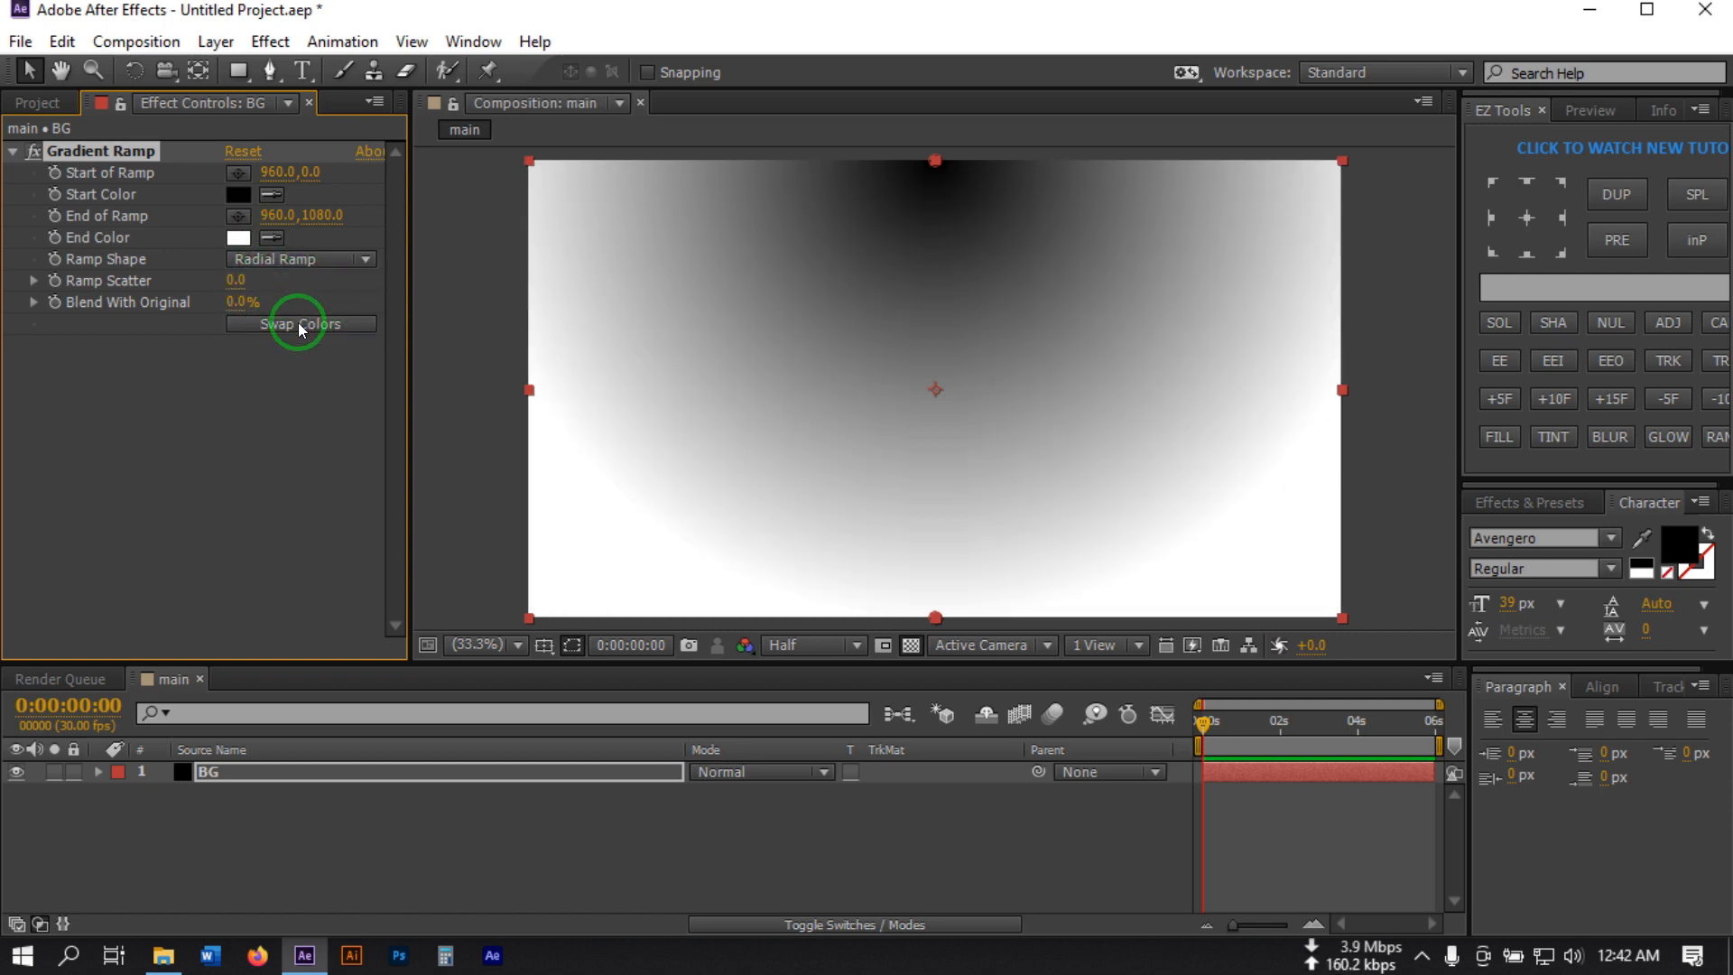
left_click(299, 325)
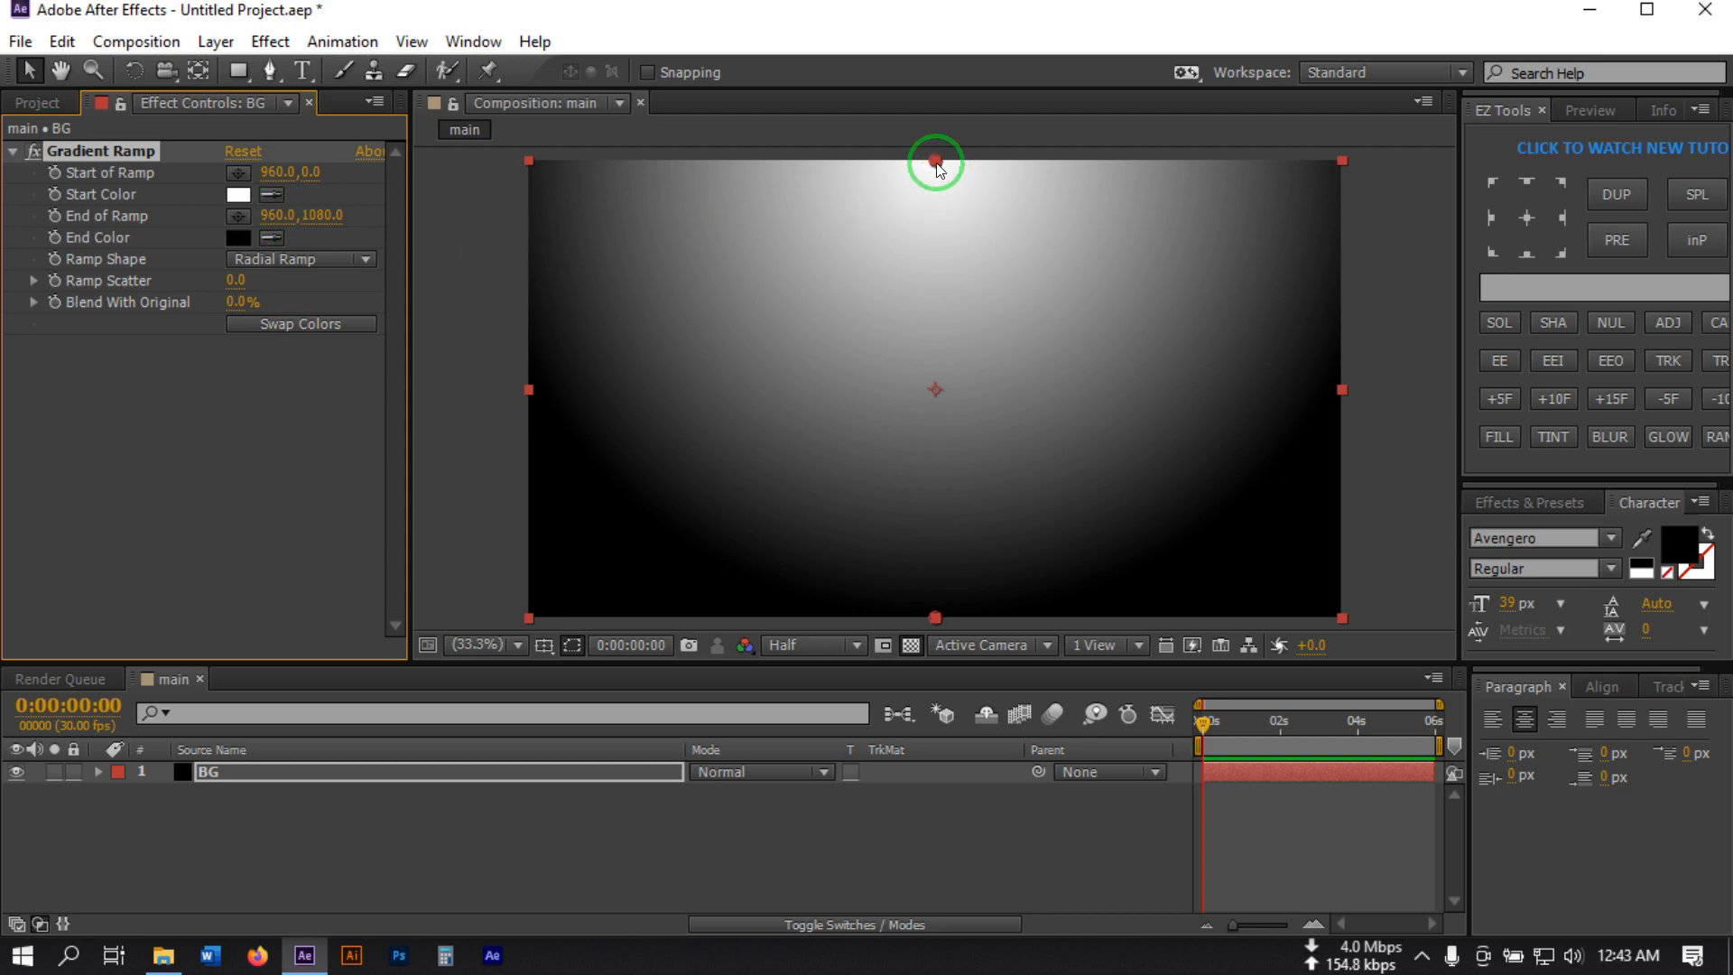
left_click_drag(937, 166, 932, 389)
left_click_drag(936, 614, 1523, 651)
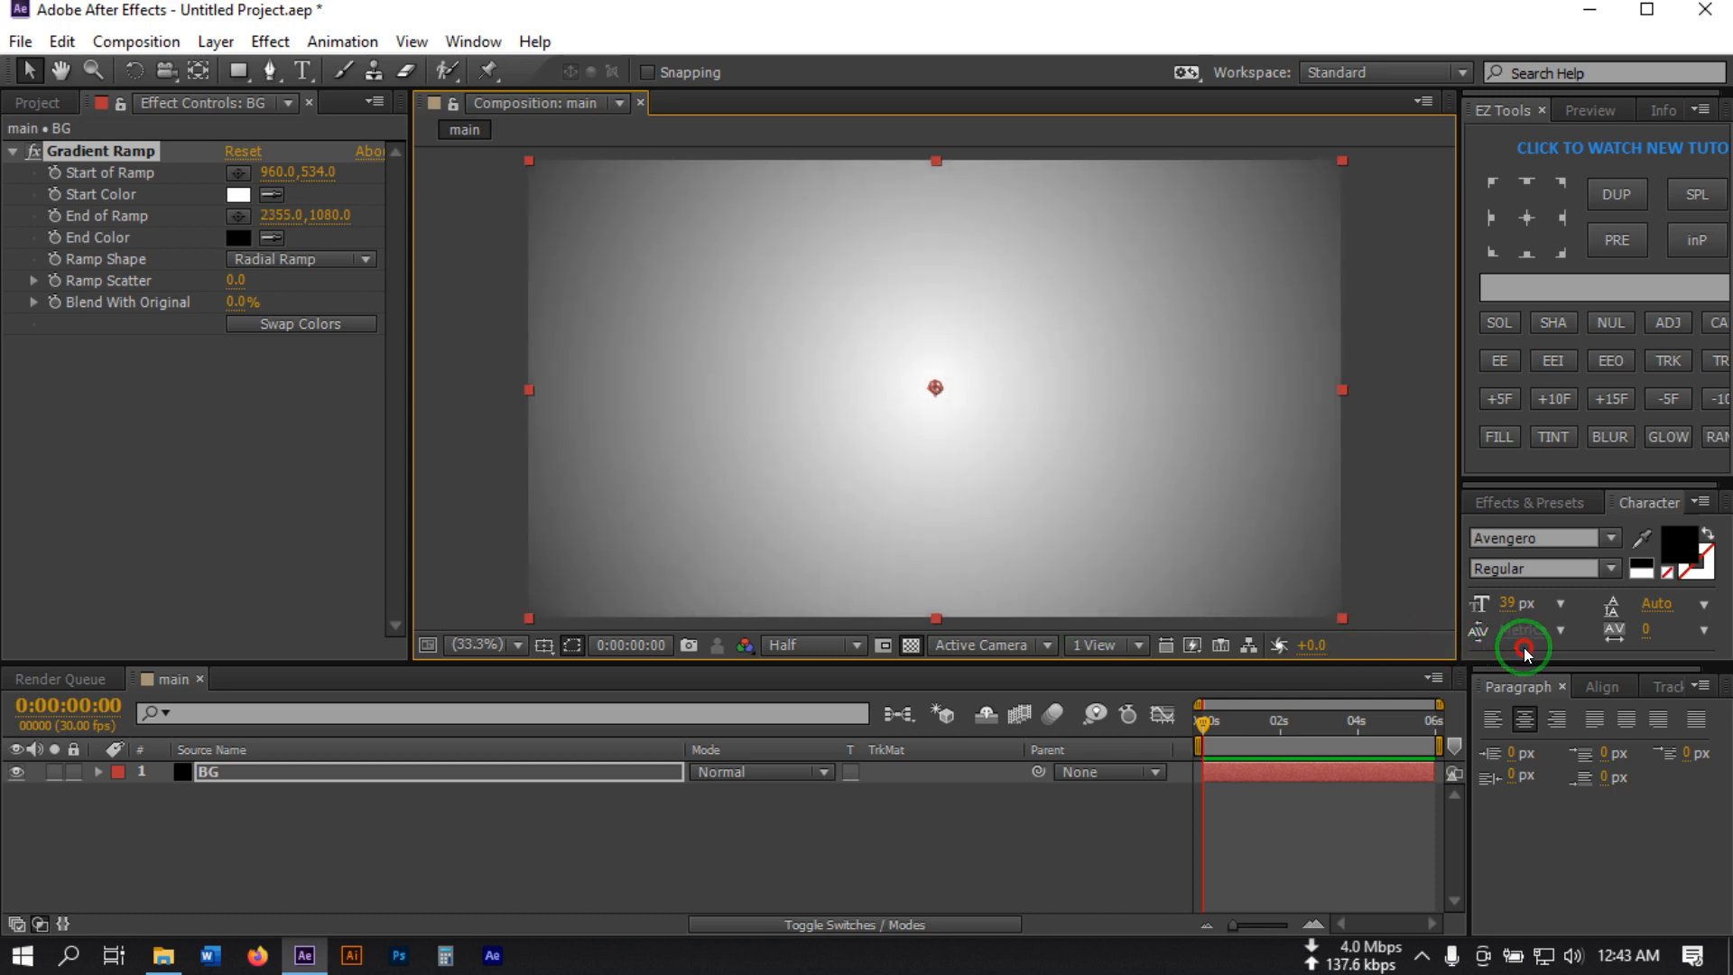
Set the Gradient Ramp's End Color to the dark blue 202334
left_click(237, 237)
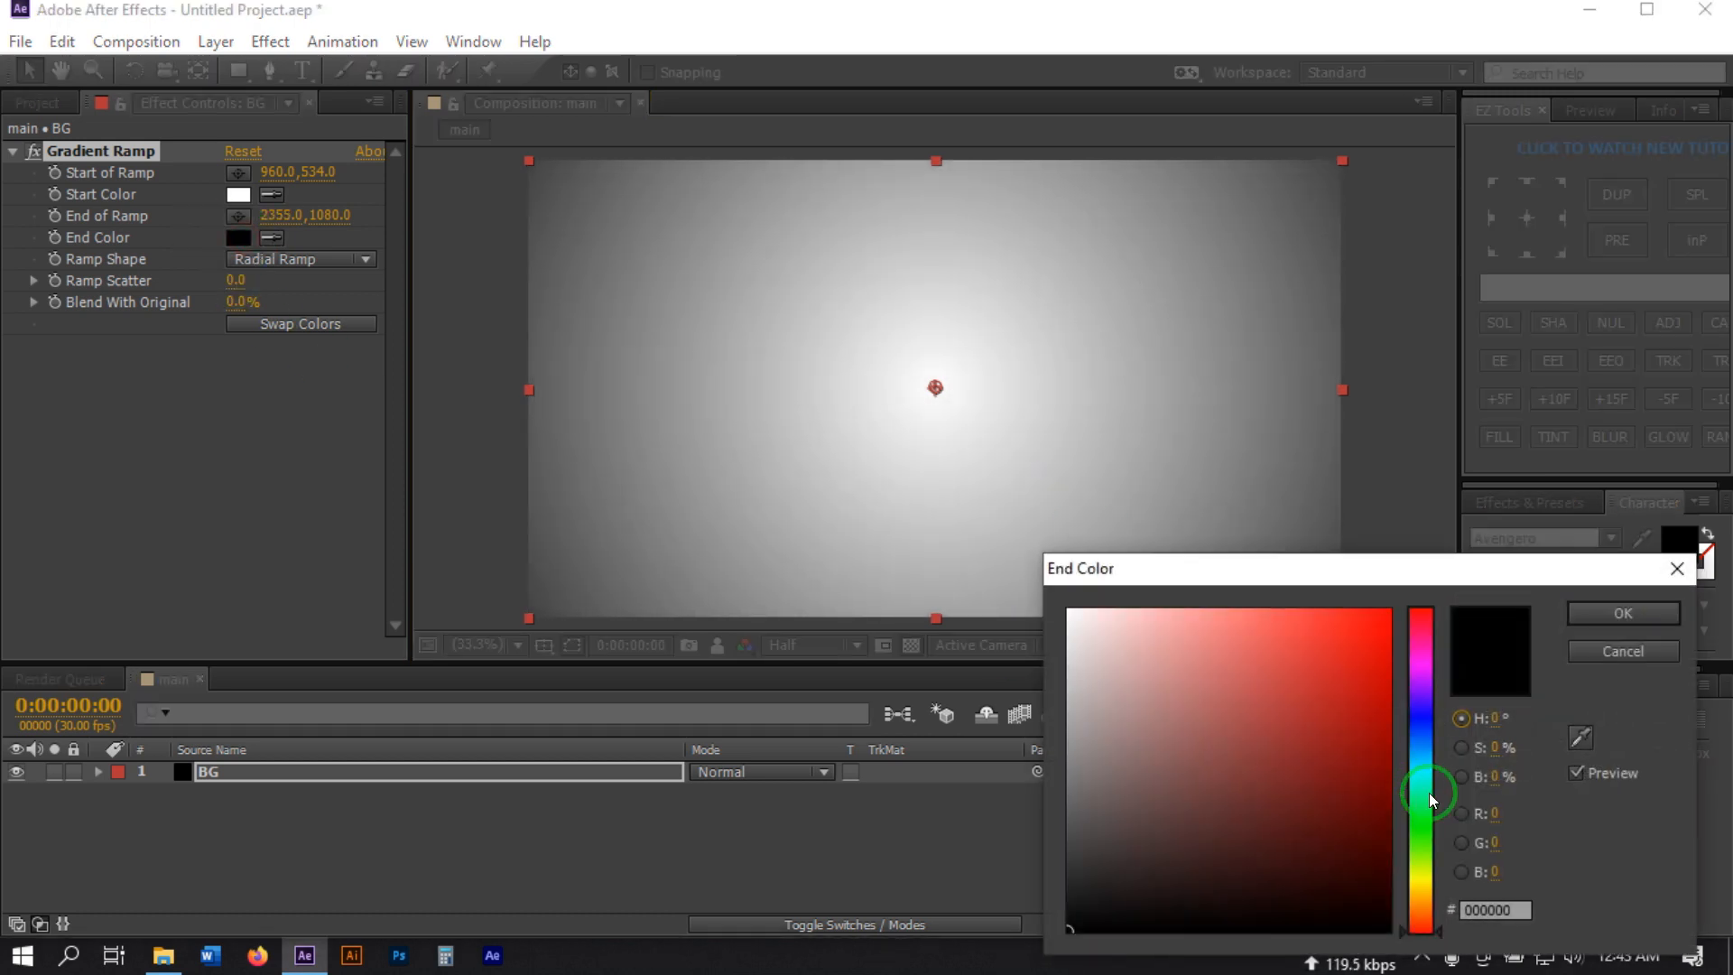
left_click_drag(1430, 799, 1420, 716)
left_click_drag(1314, 774, 1188, 868)
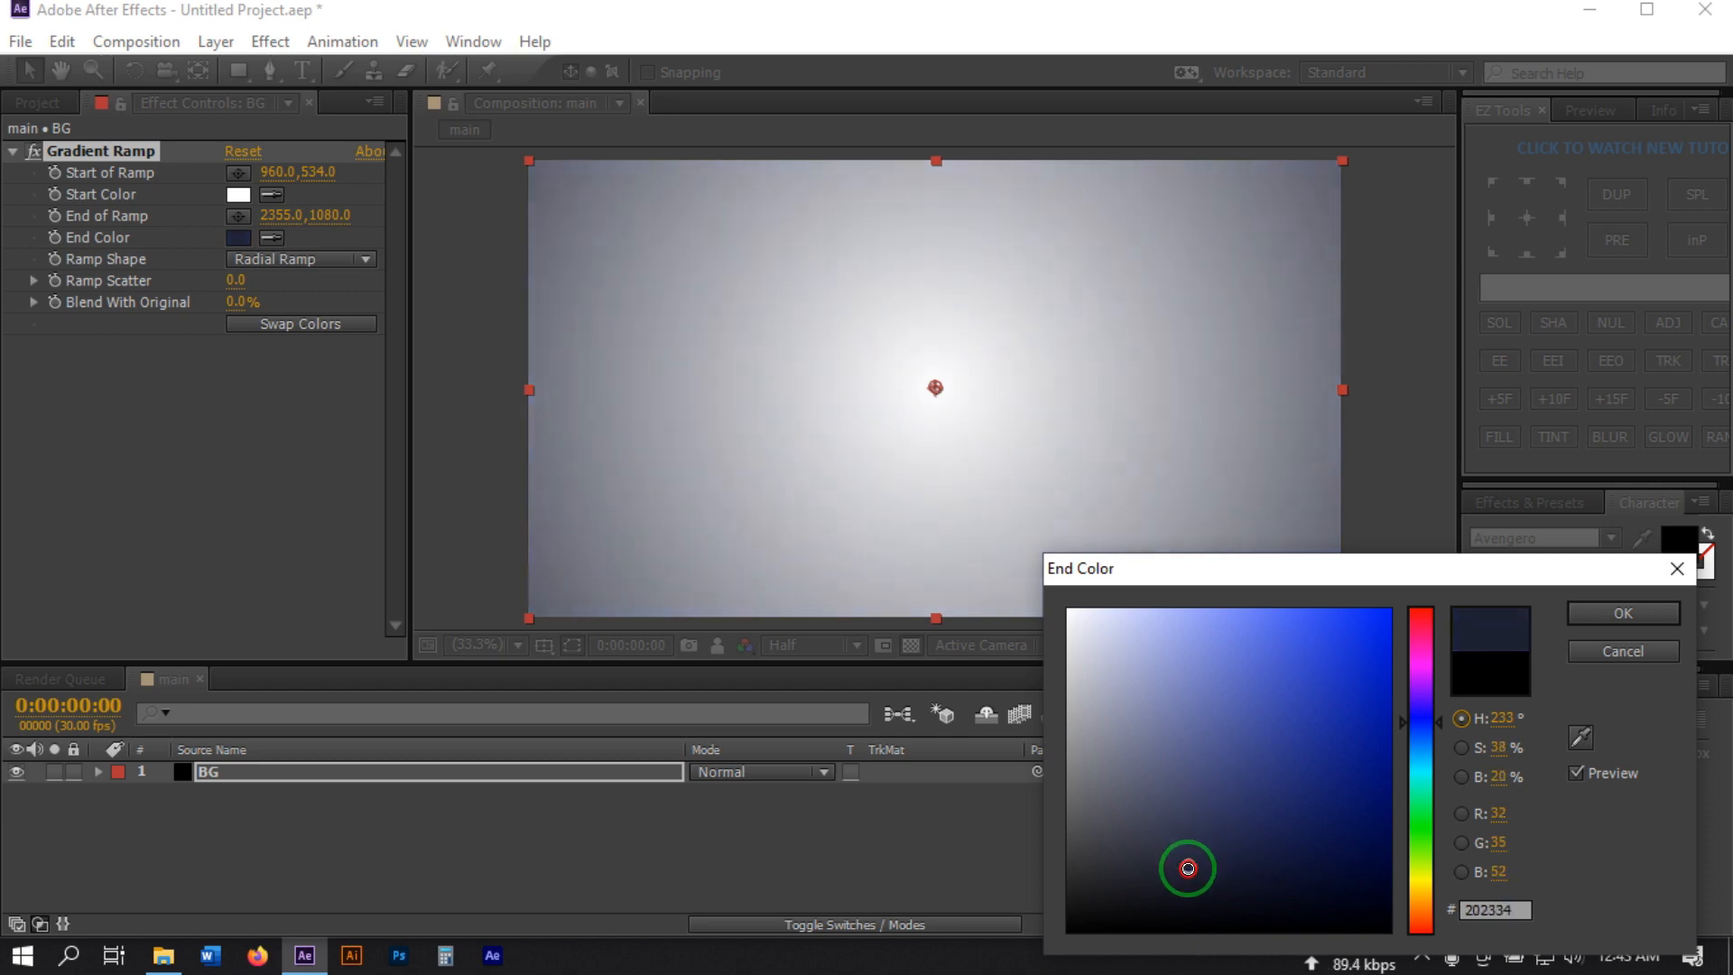
left_click(1623, 613)
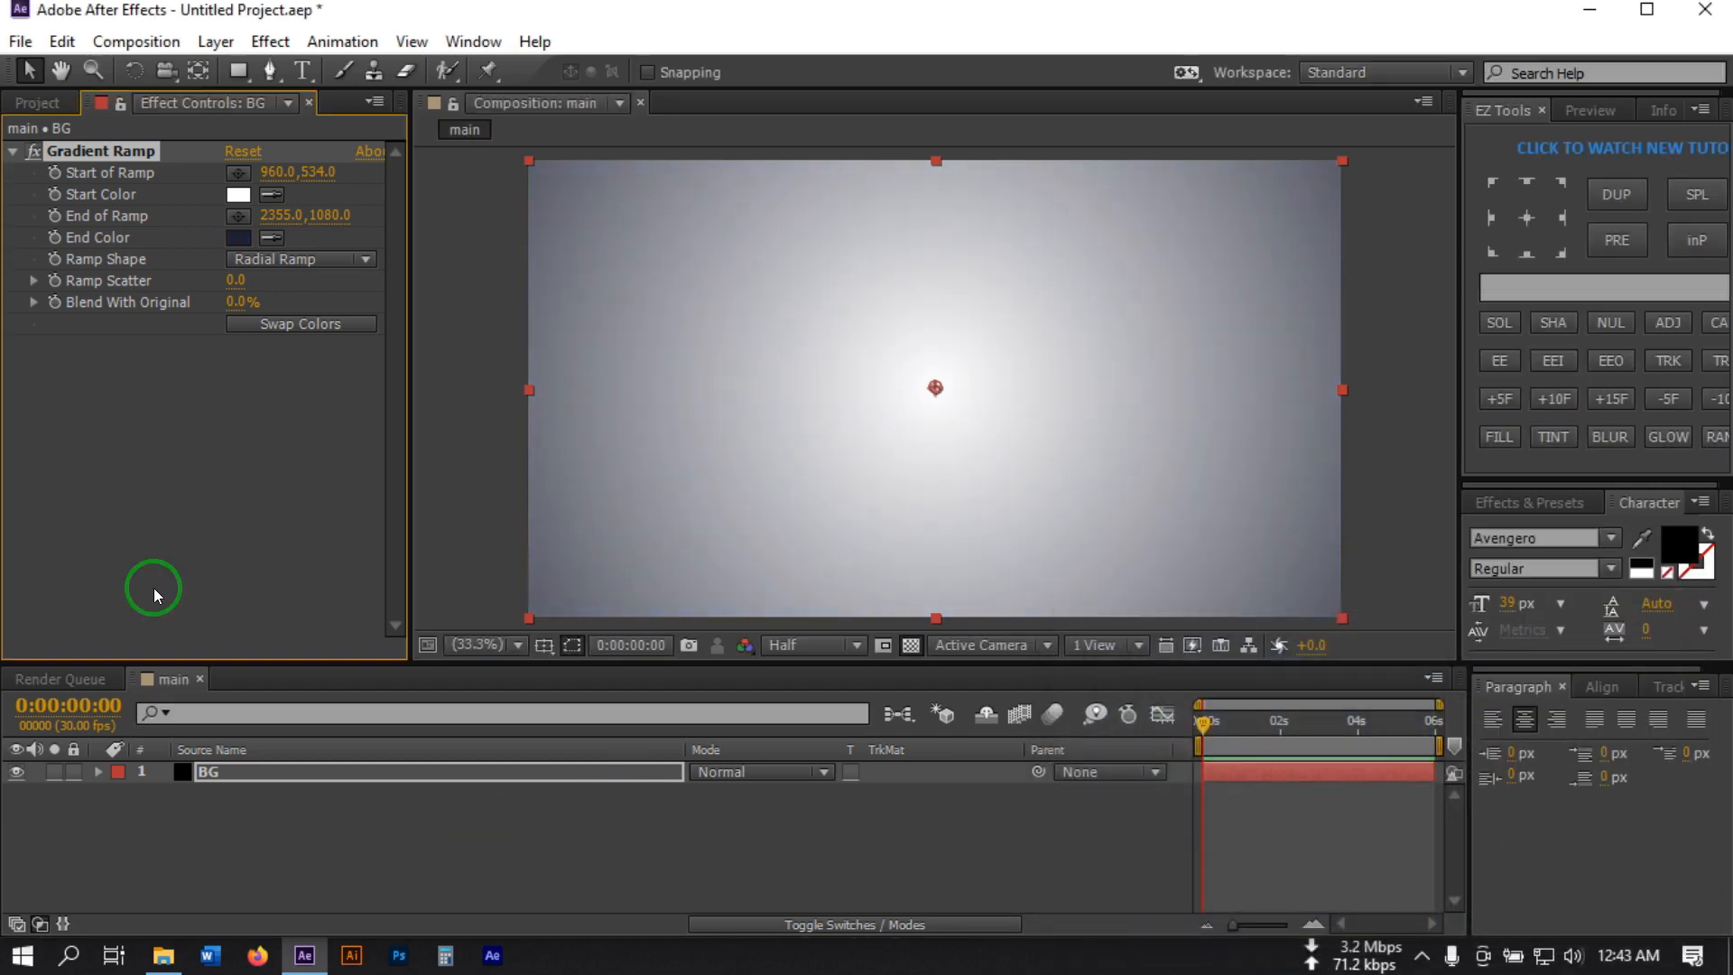
Add logo-1.png to the main composition as a layer above BG
left_click(35, 111)
left_click(100, 476)
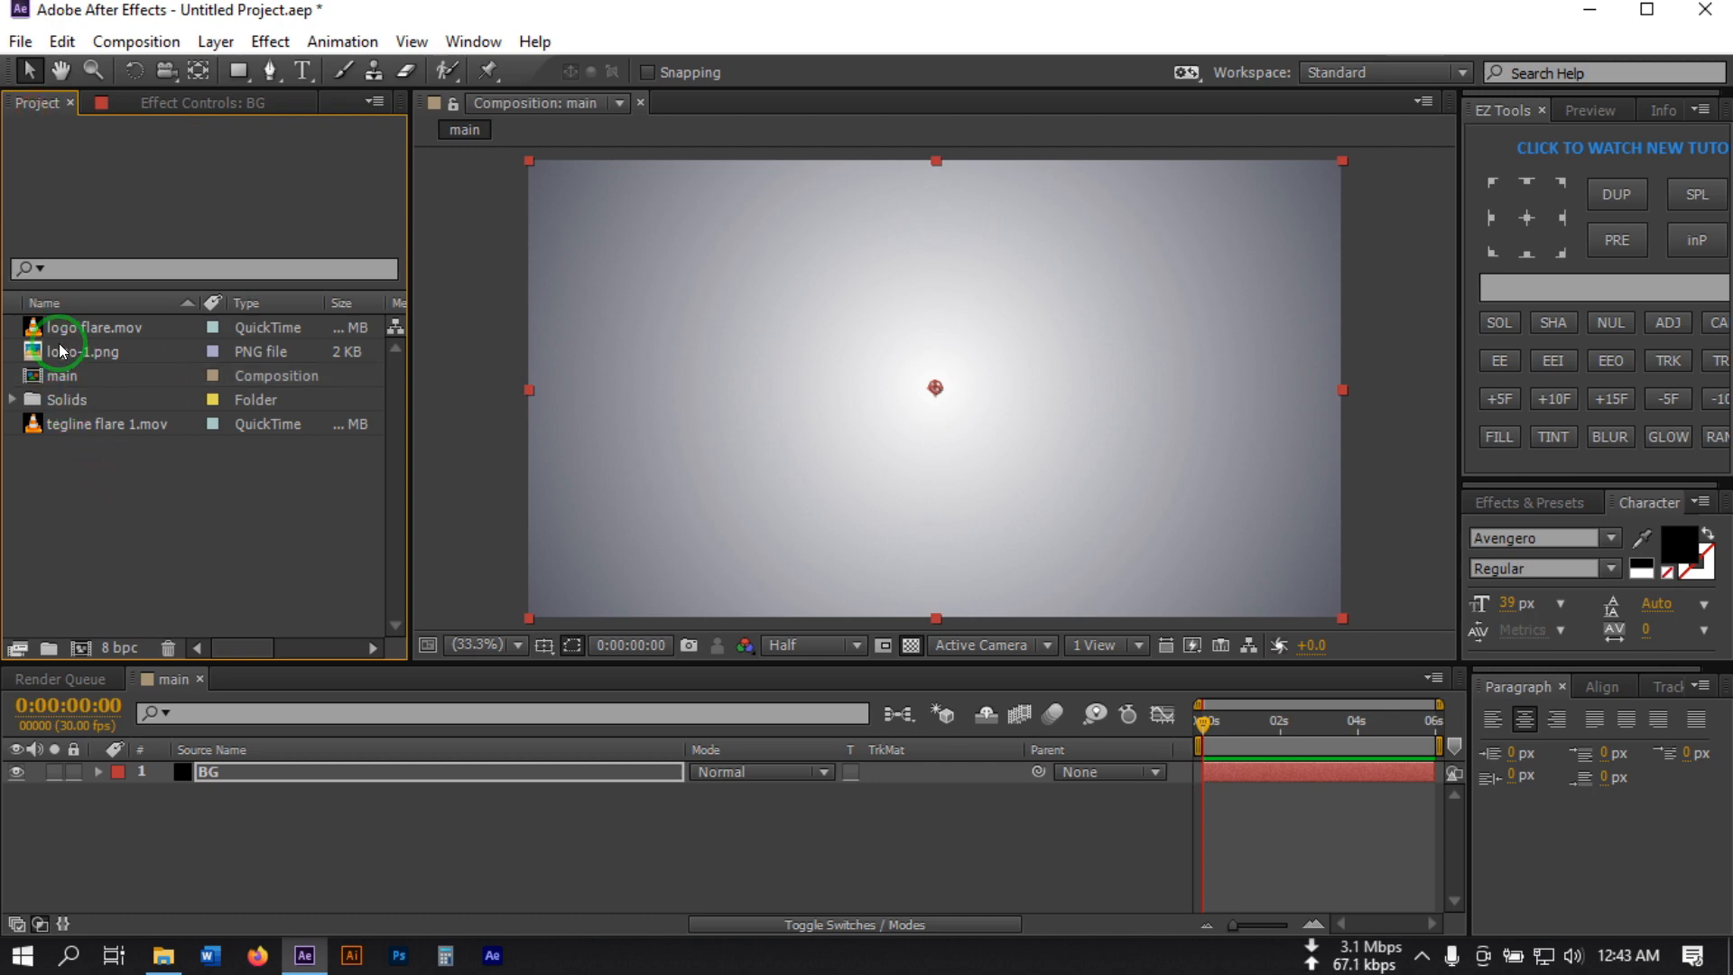
left_click_drag(86, 352, 332, 836)
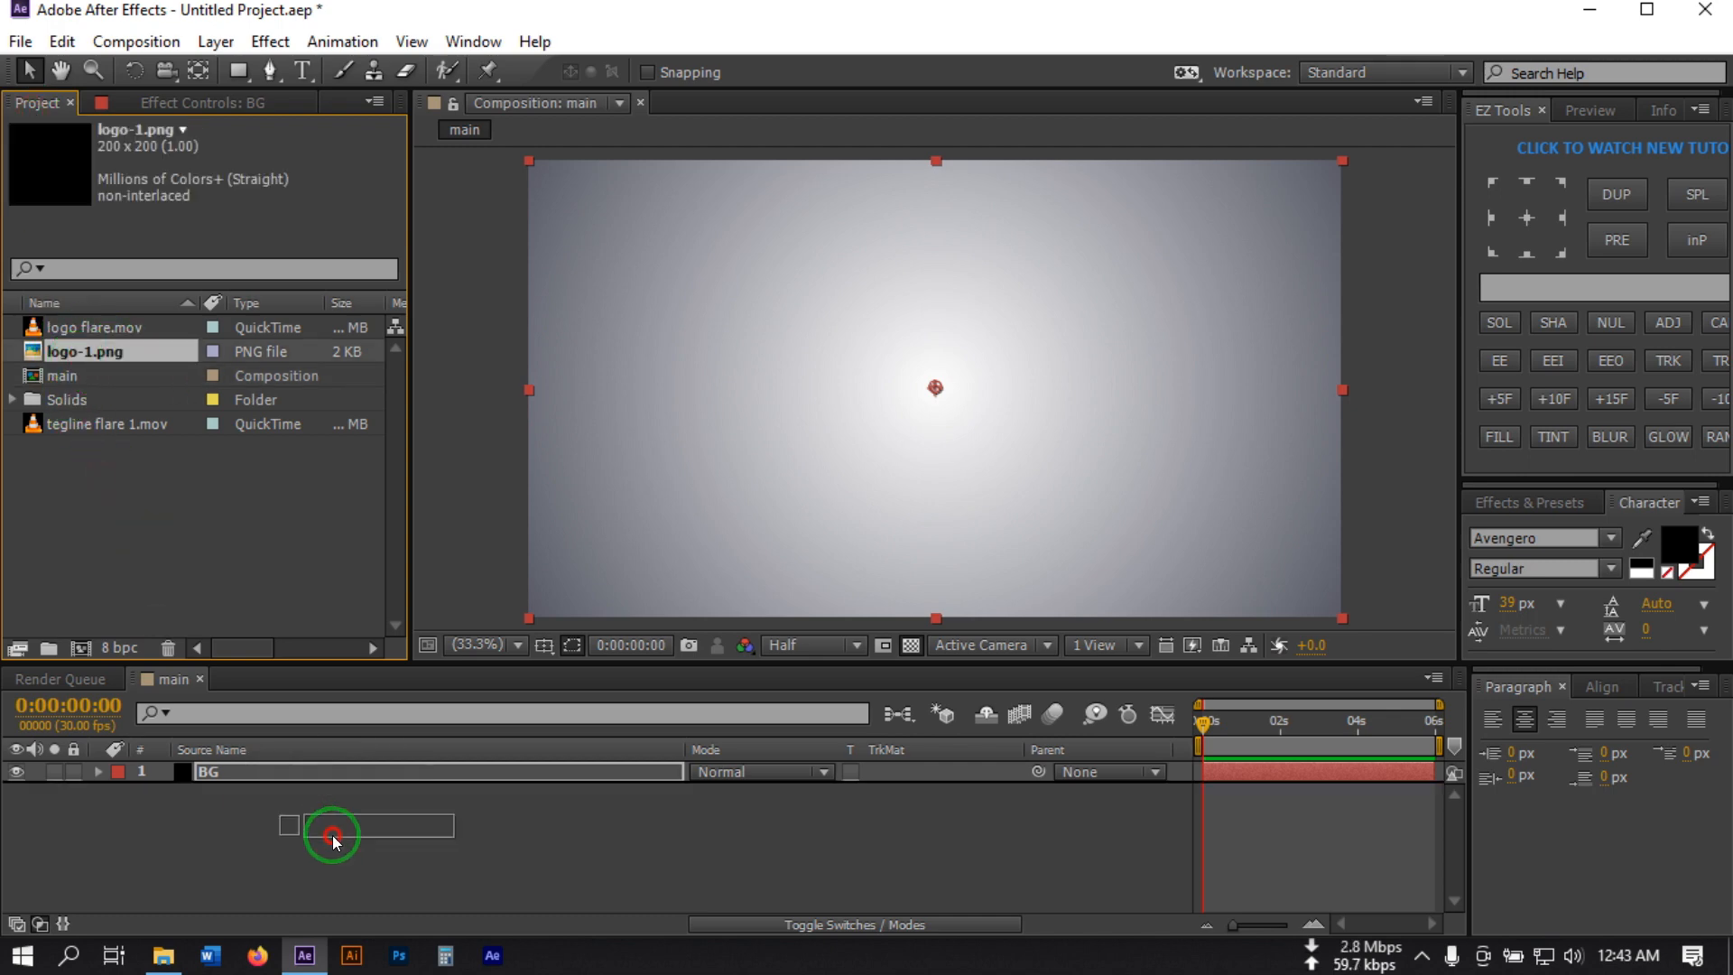
left_click_drag(294, 774, 279, 771)
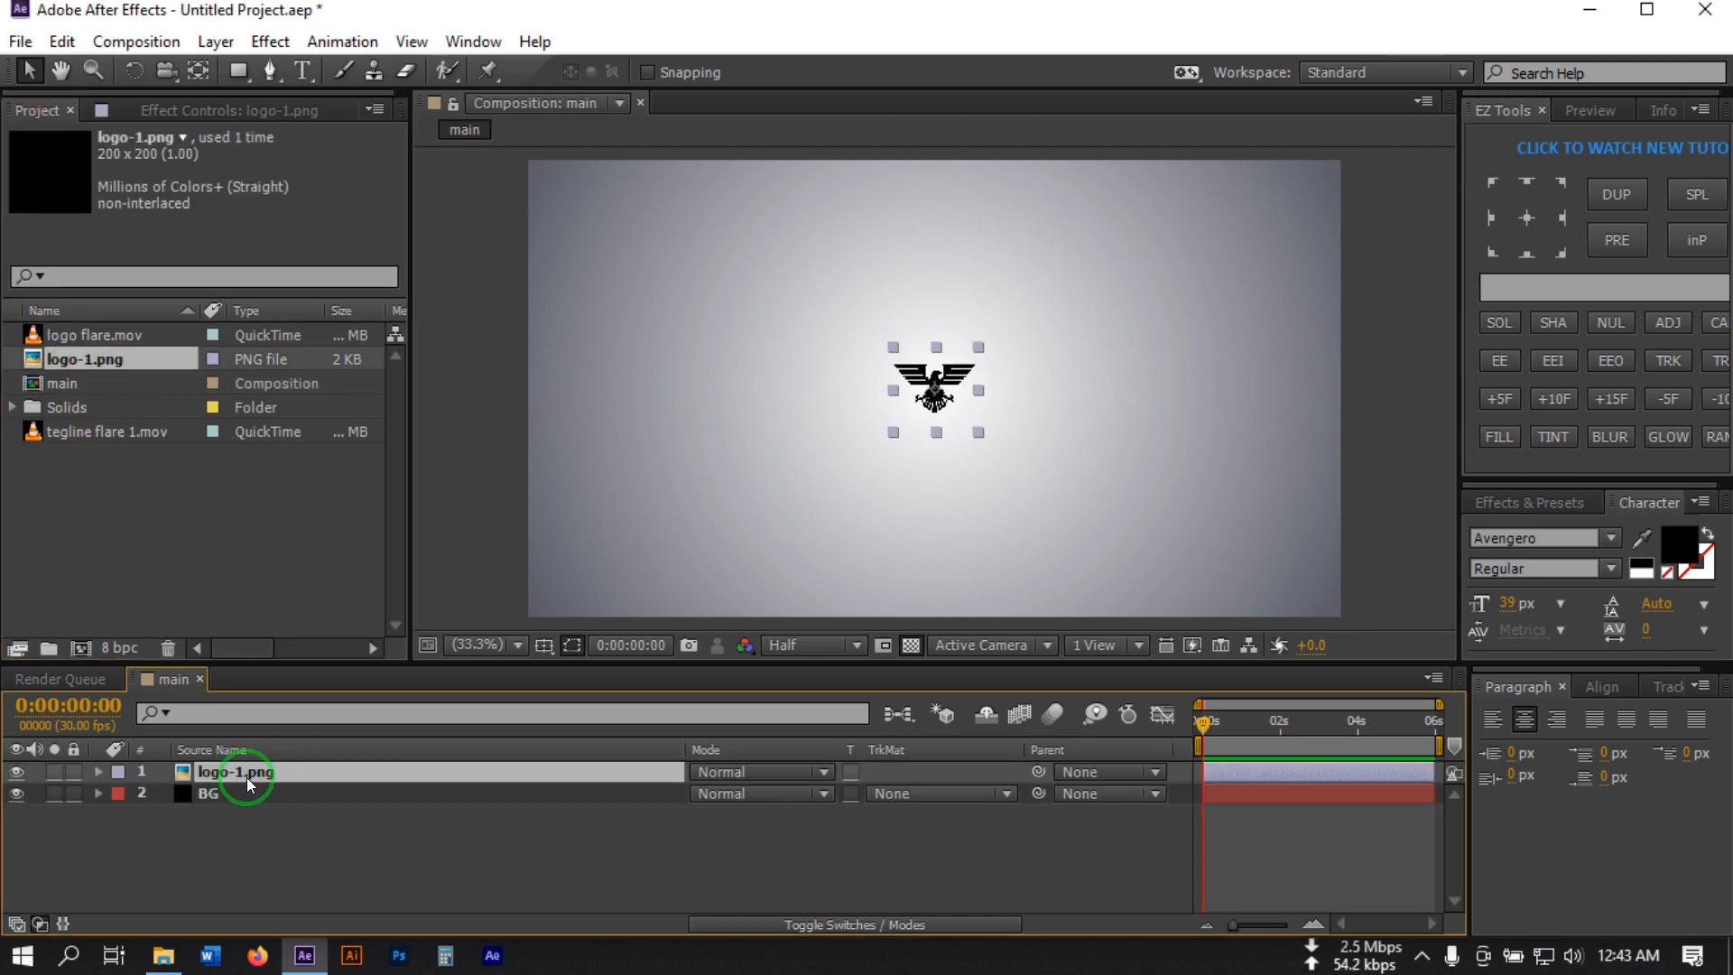
Scale the logo-1.png layer to 200%
key("s")
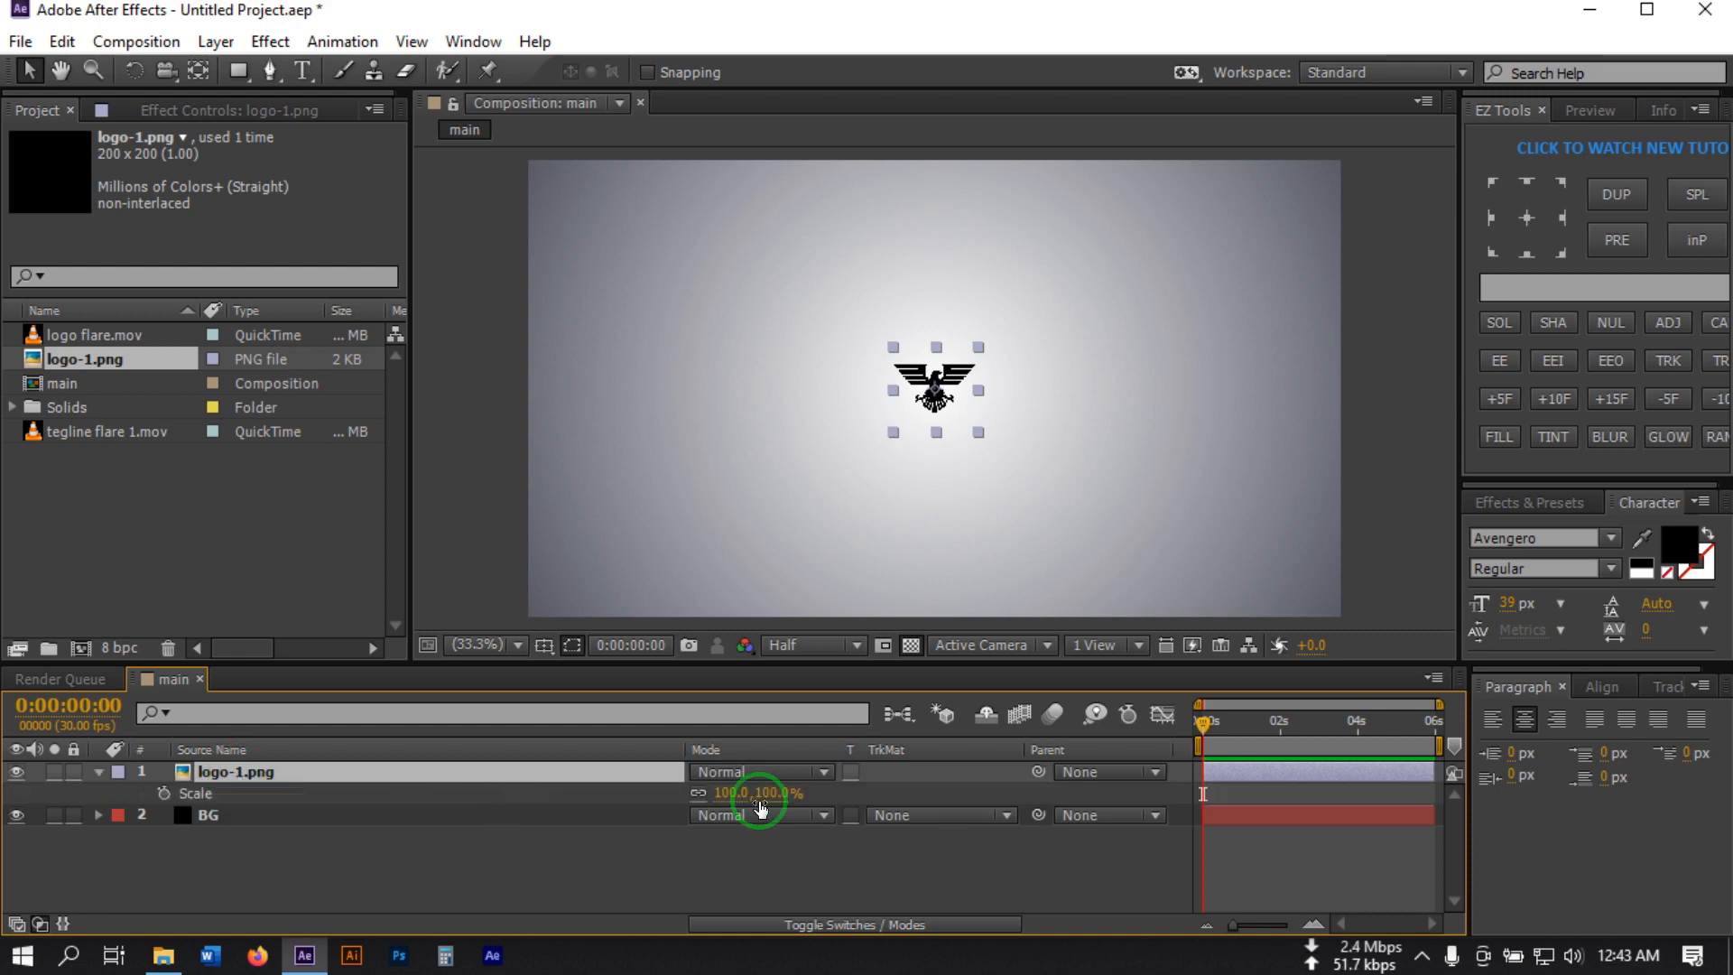
left_click(725, 793)
type("20")
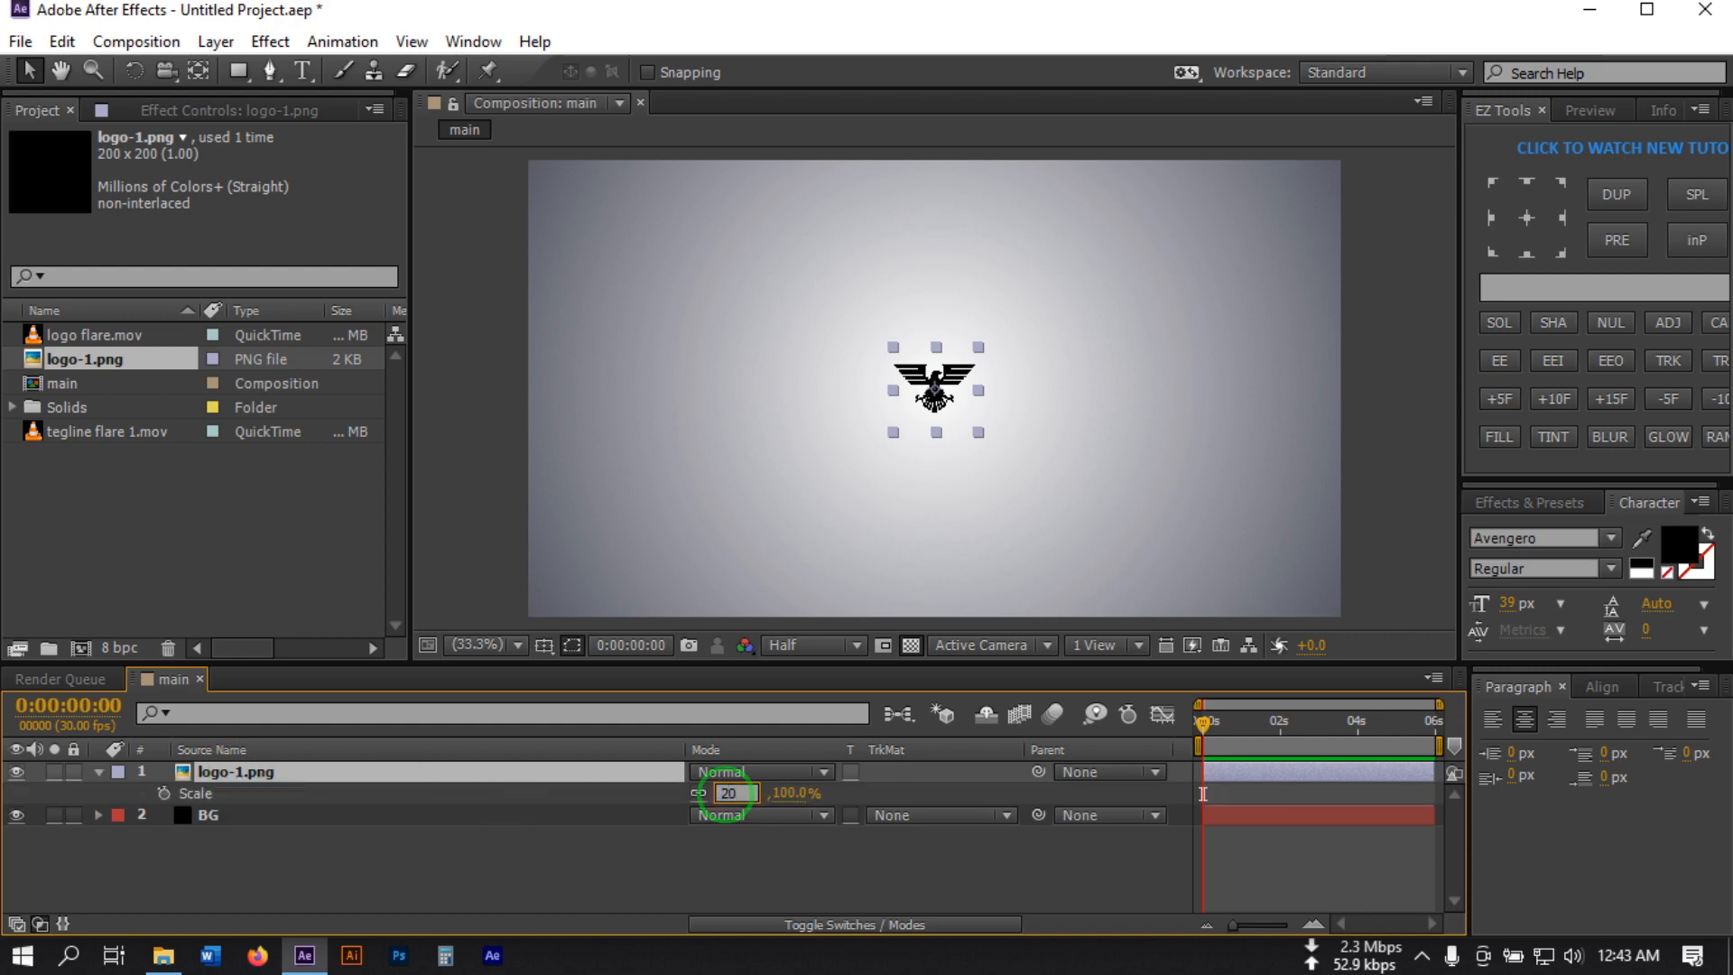
type("0")
key("Return")
left_click(333, 866)
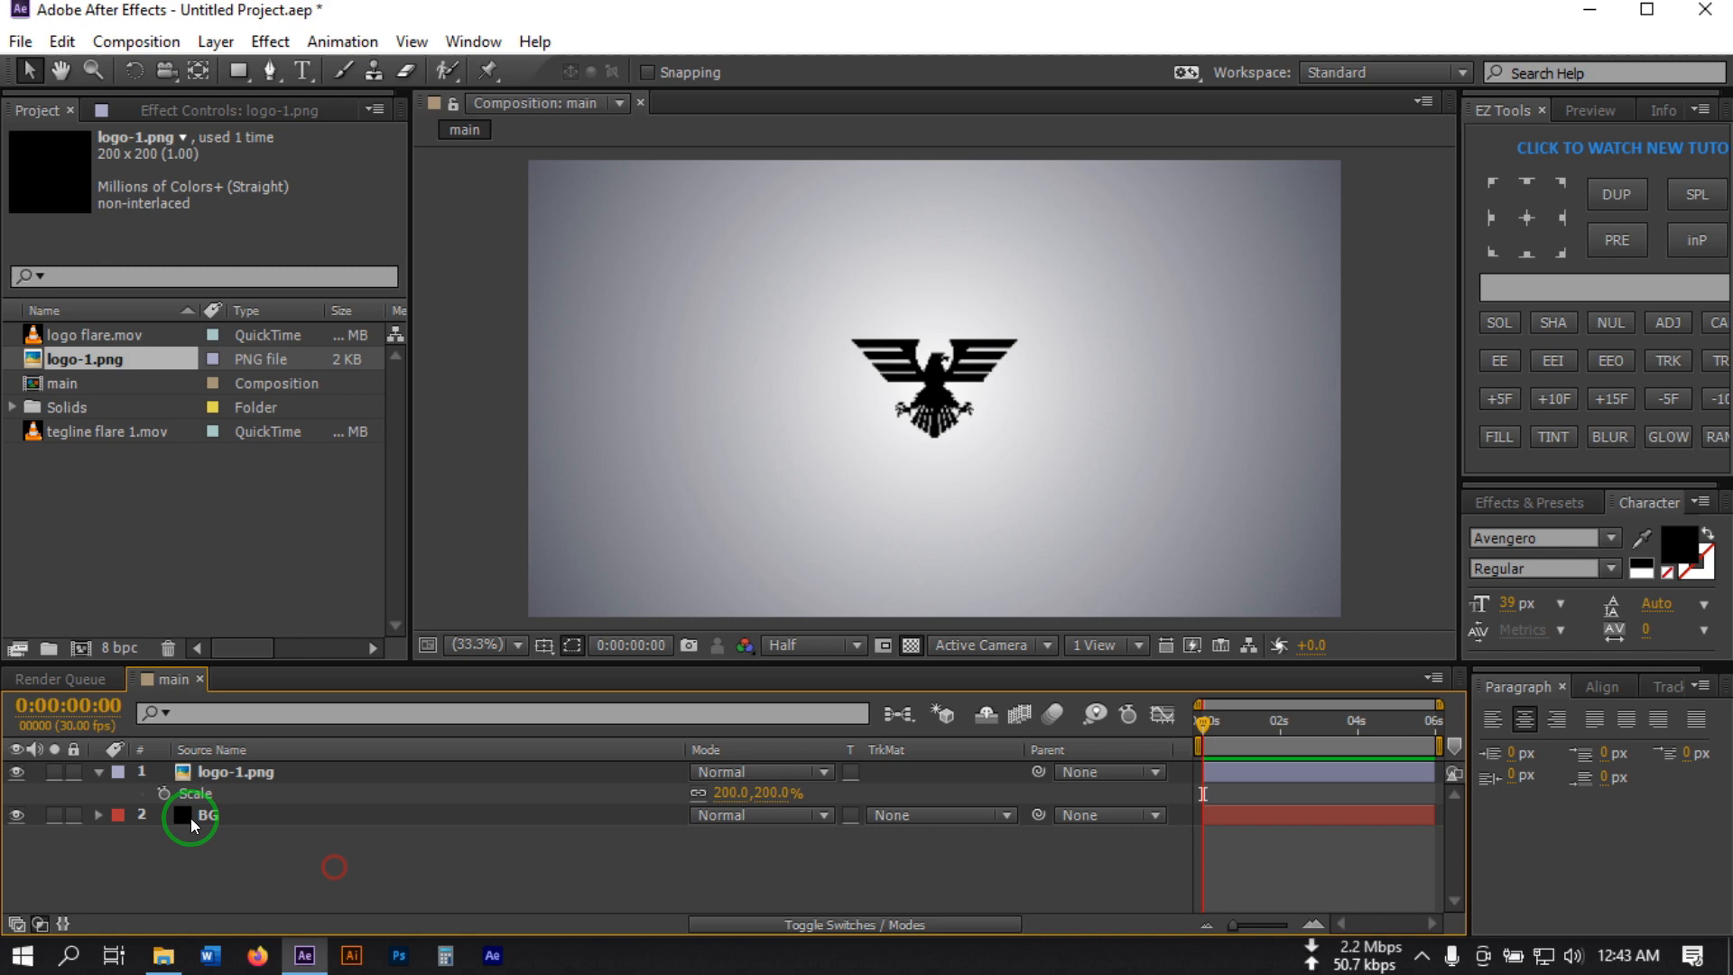
Pre-compose the logo-1.png layer as Logo Holder, moving all attributes into the new composition
left_click(106, 772)
left_click(214, 778)
right_click(213, 777)
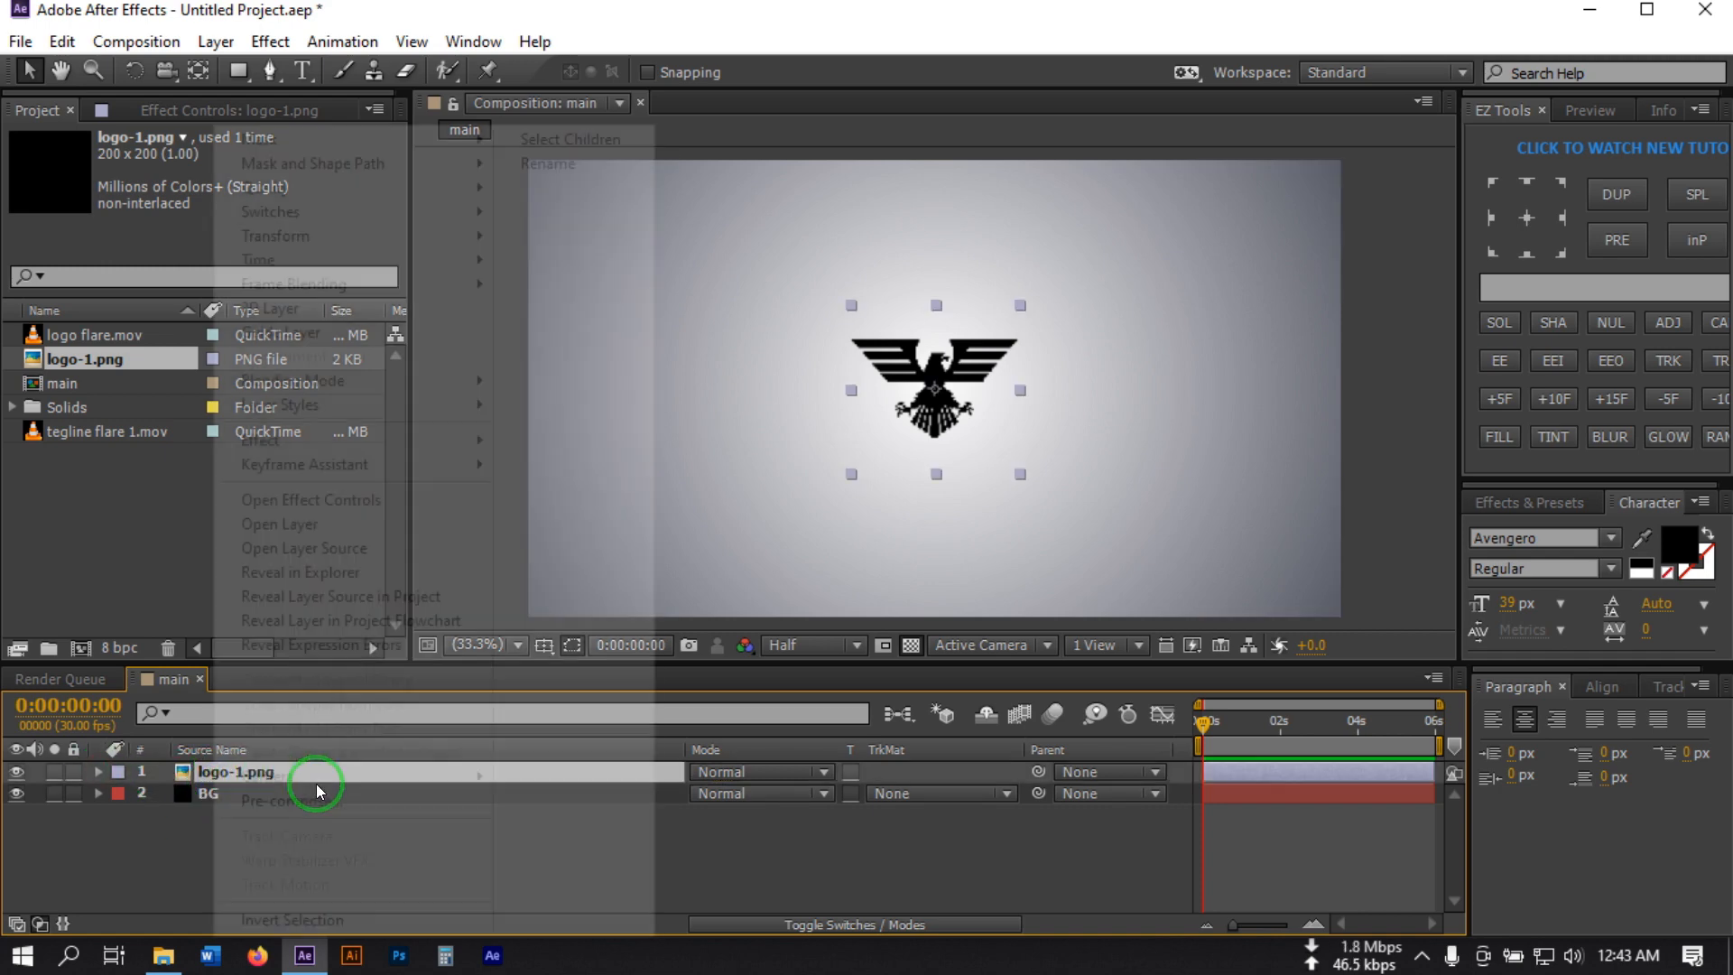
left_click(307, 799)
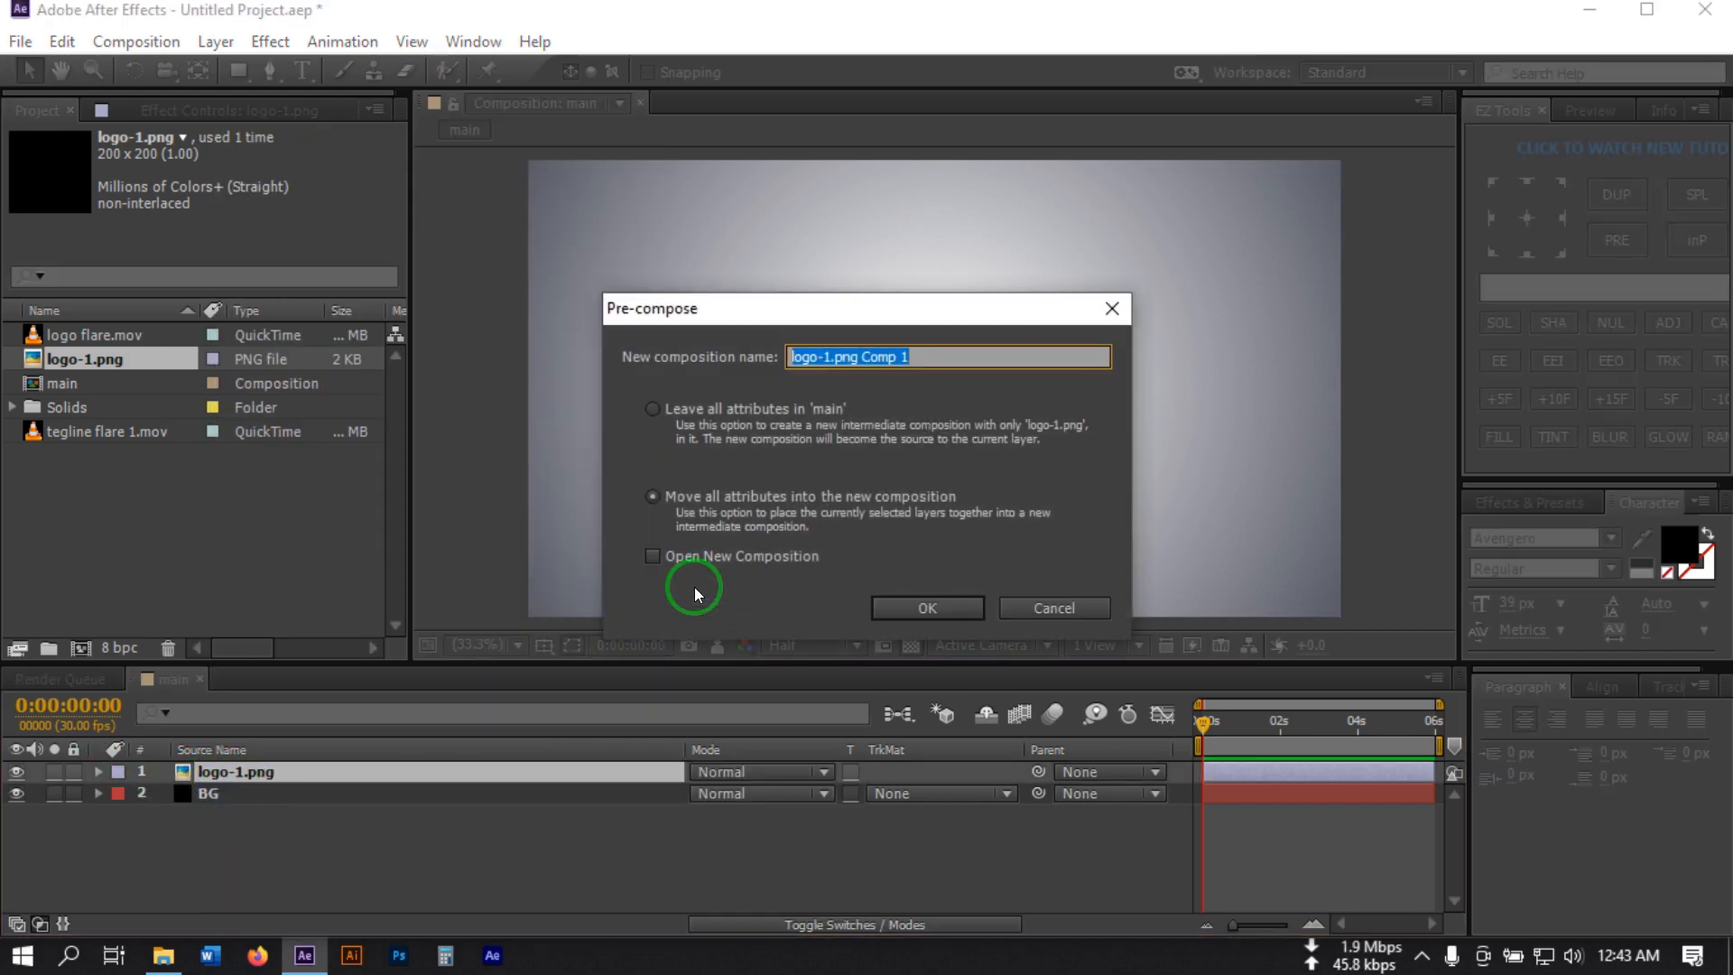
type("Logo Holder")
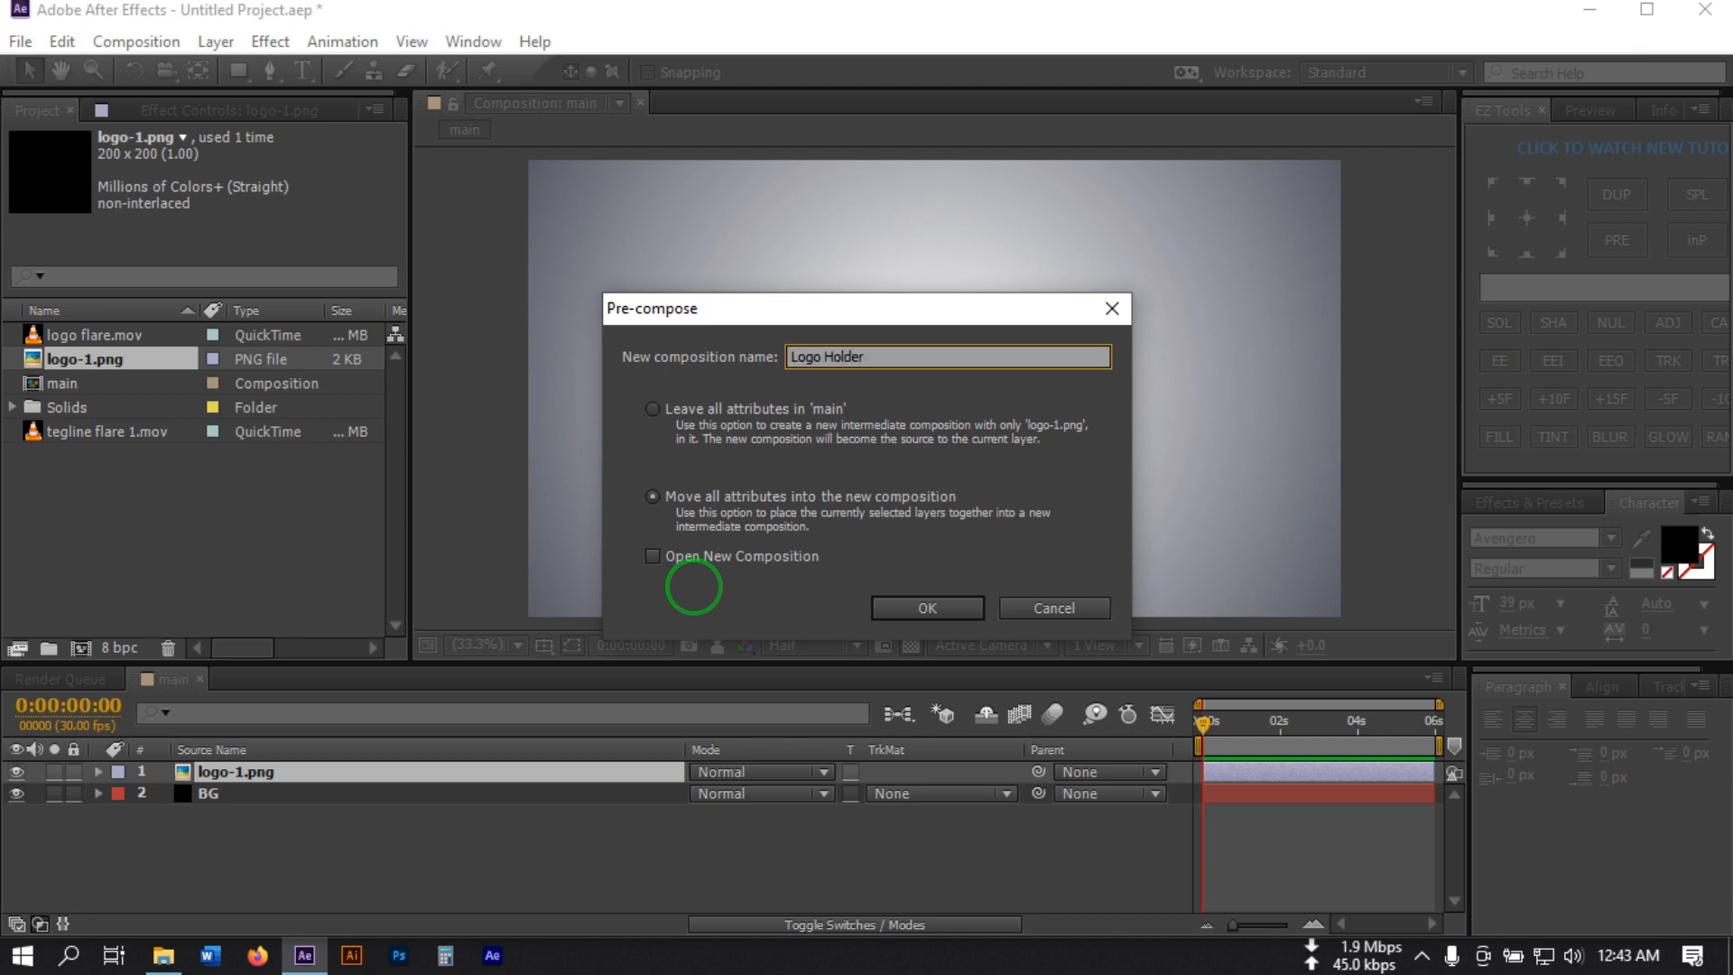
left_click(723, 498)
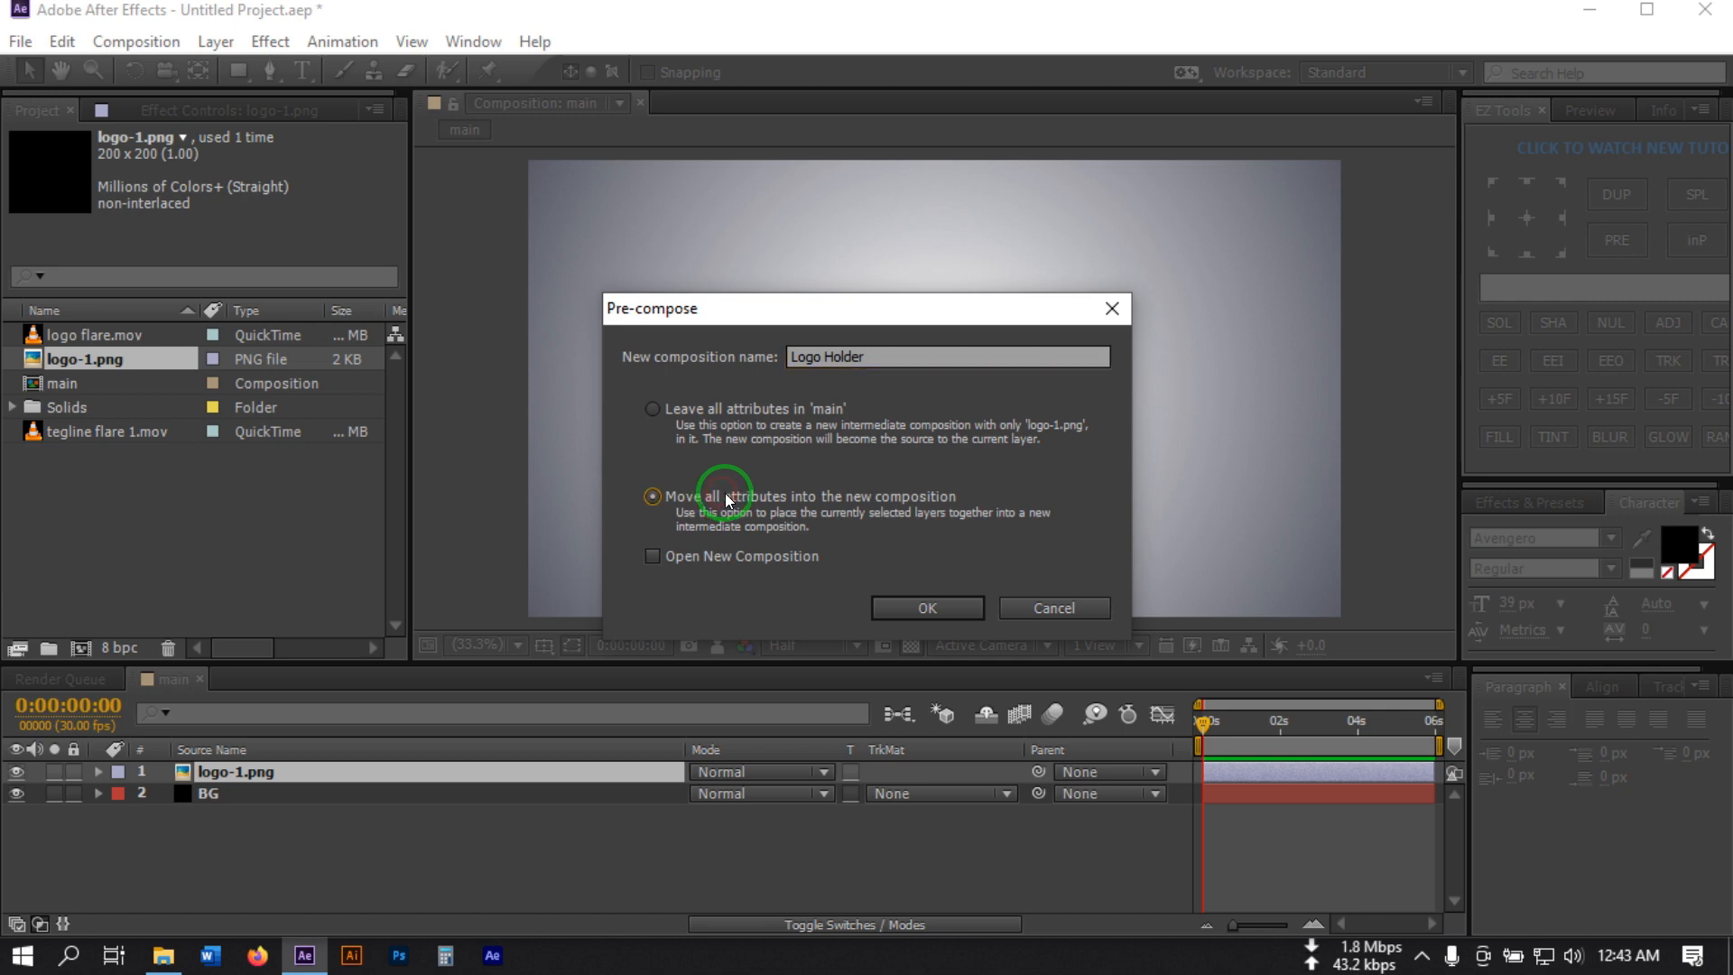
left_click(902, 610)
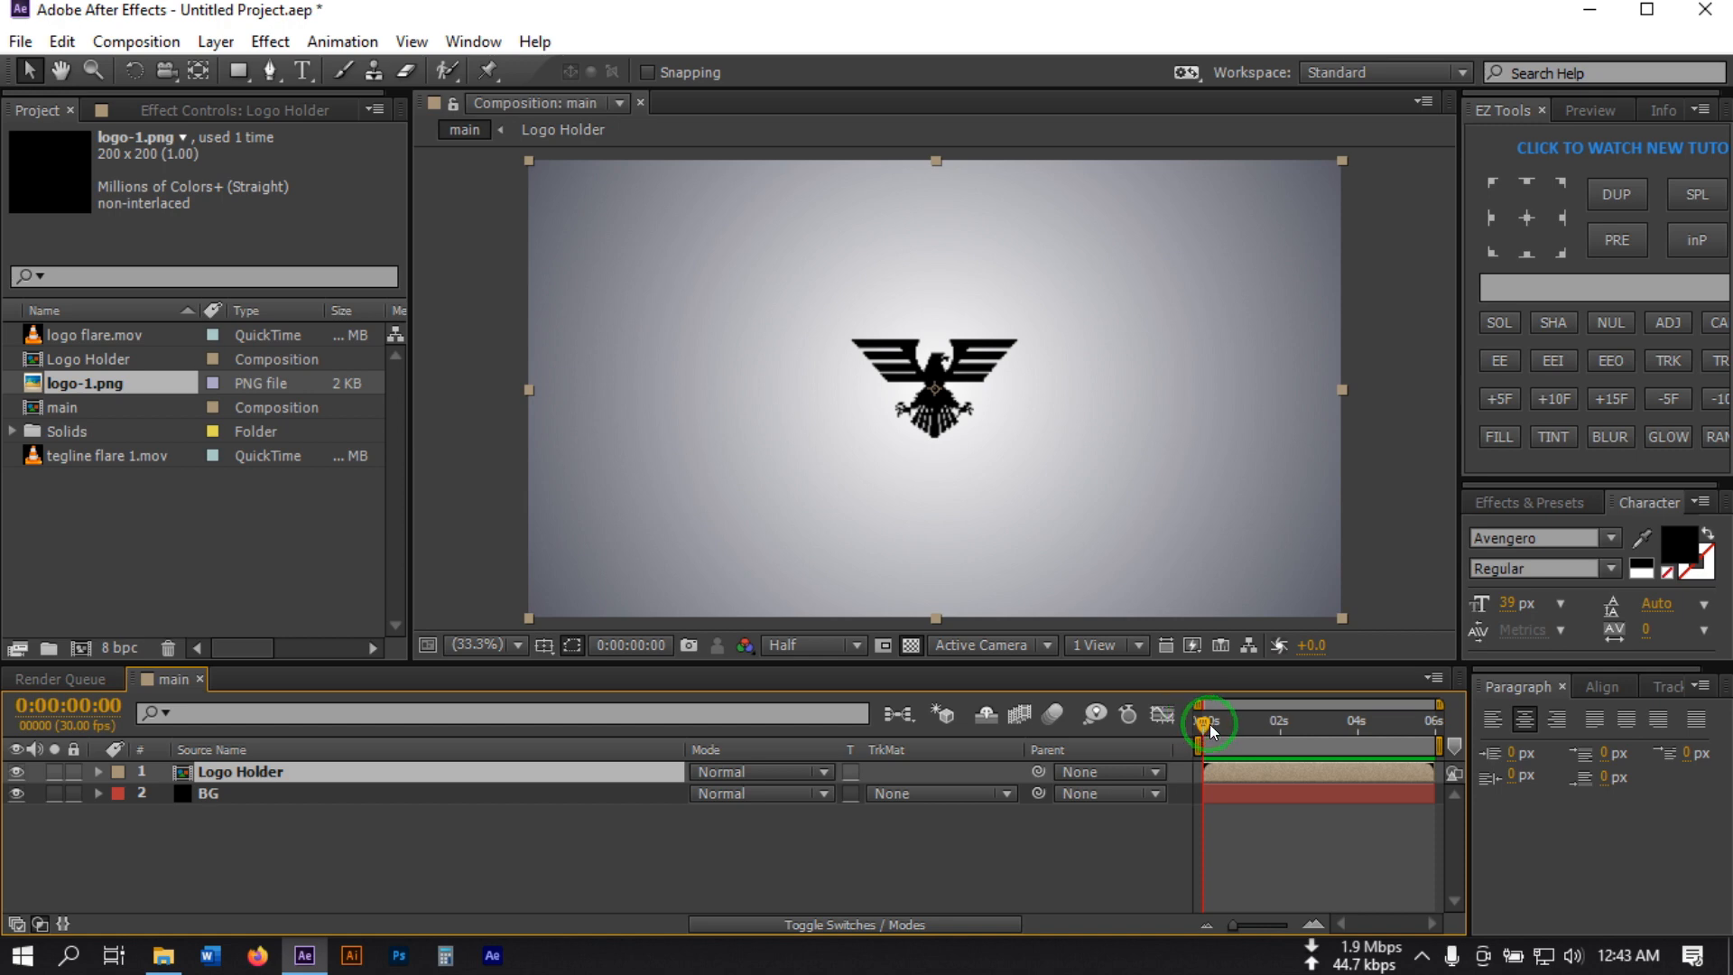
Apply the Box Blur effect to the Logo Holder layer with the current time at 0:00:00:00
left_click_drag(1208, 725, 1177, 739)
key("ctrl+space")
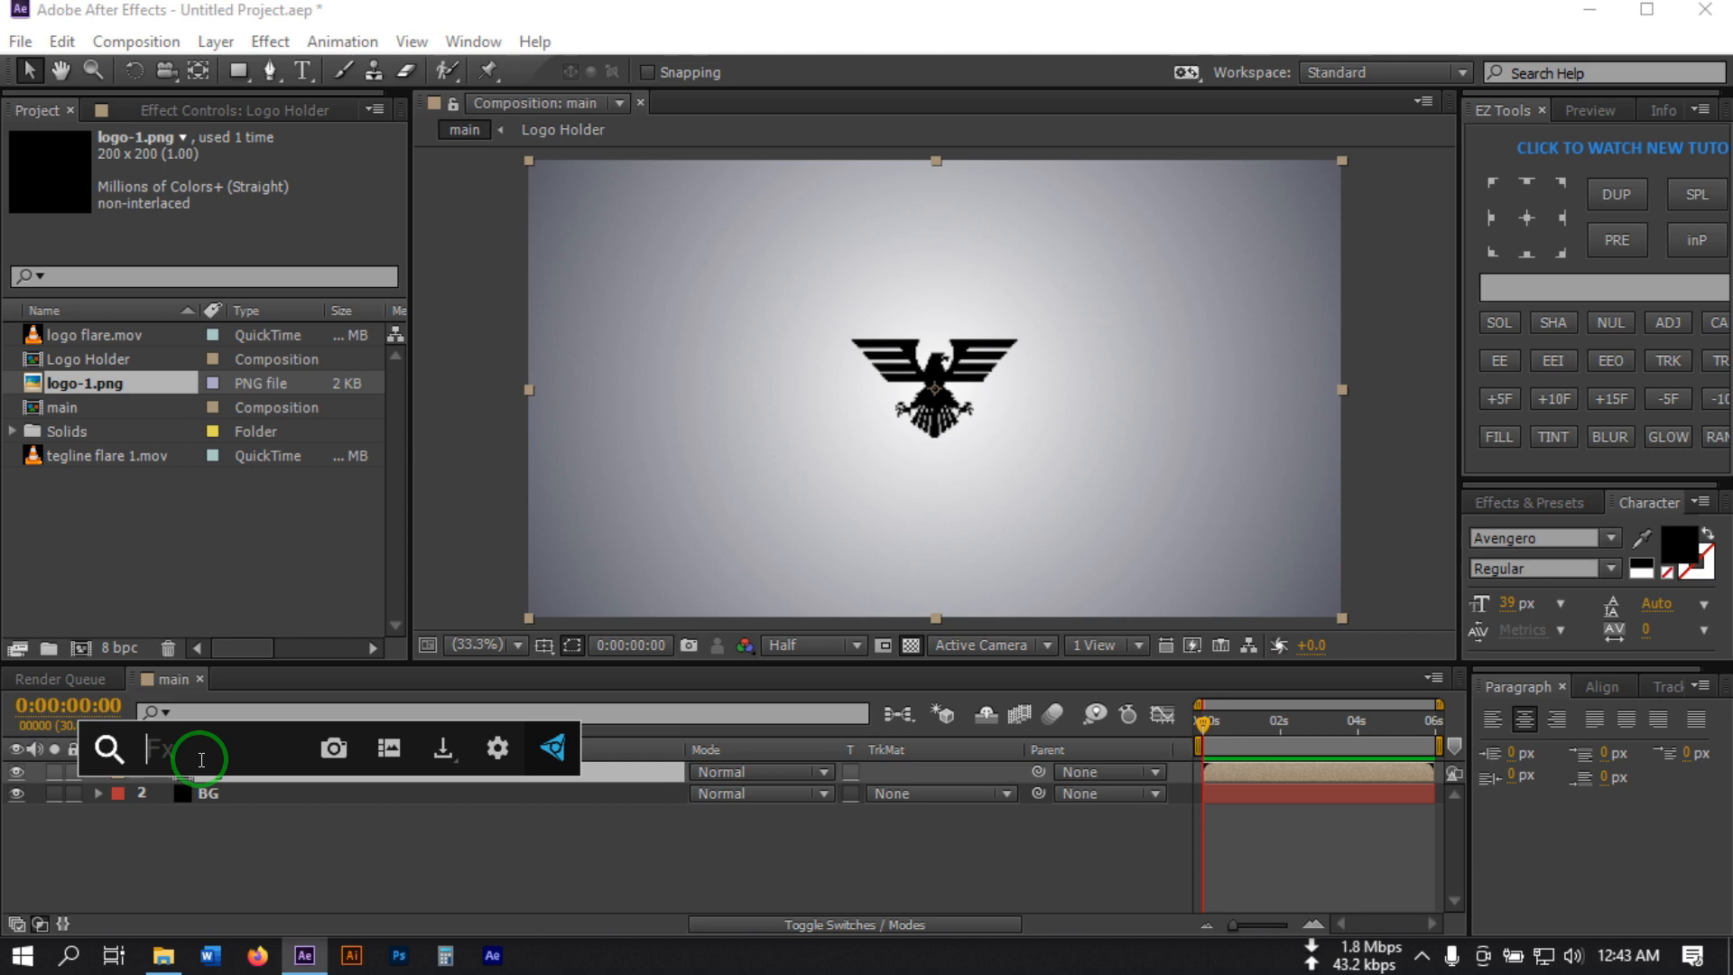
type("box")
left_click(195, 688)
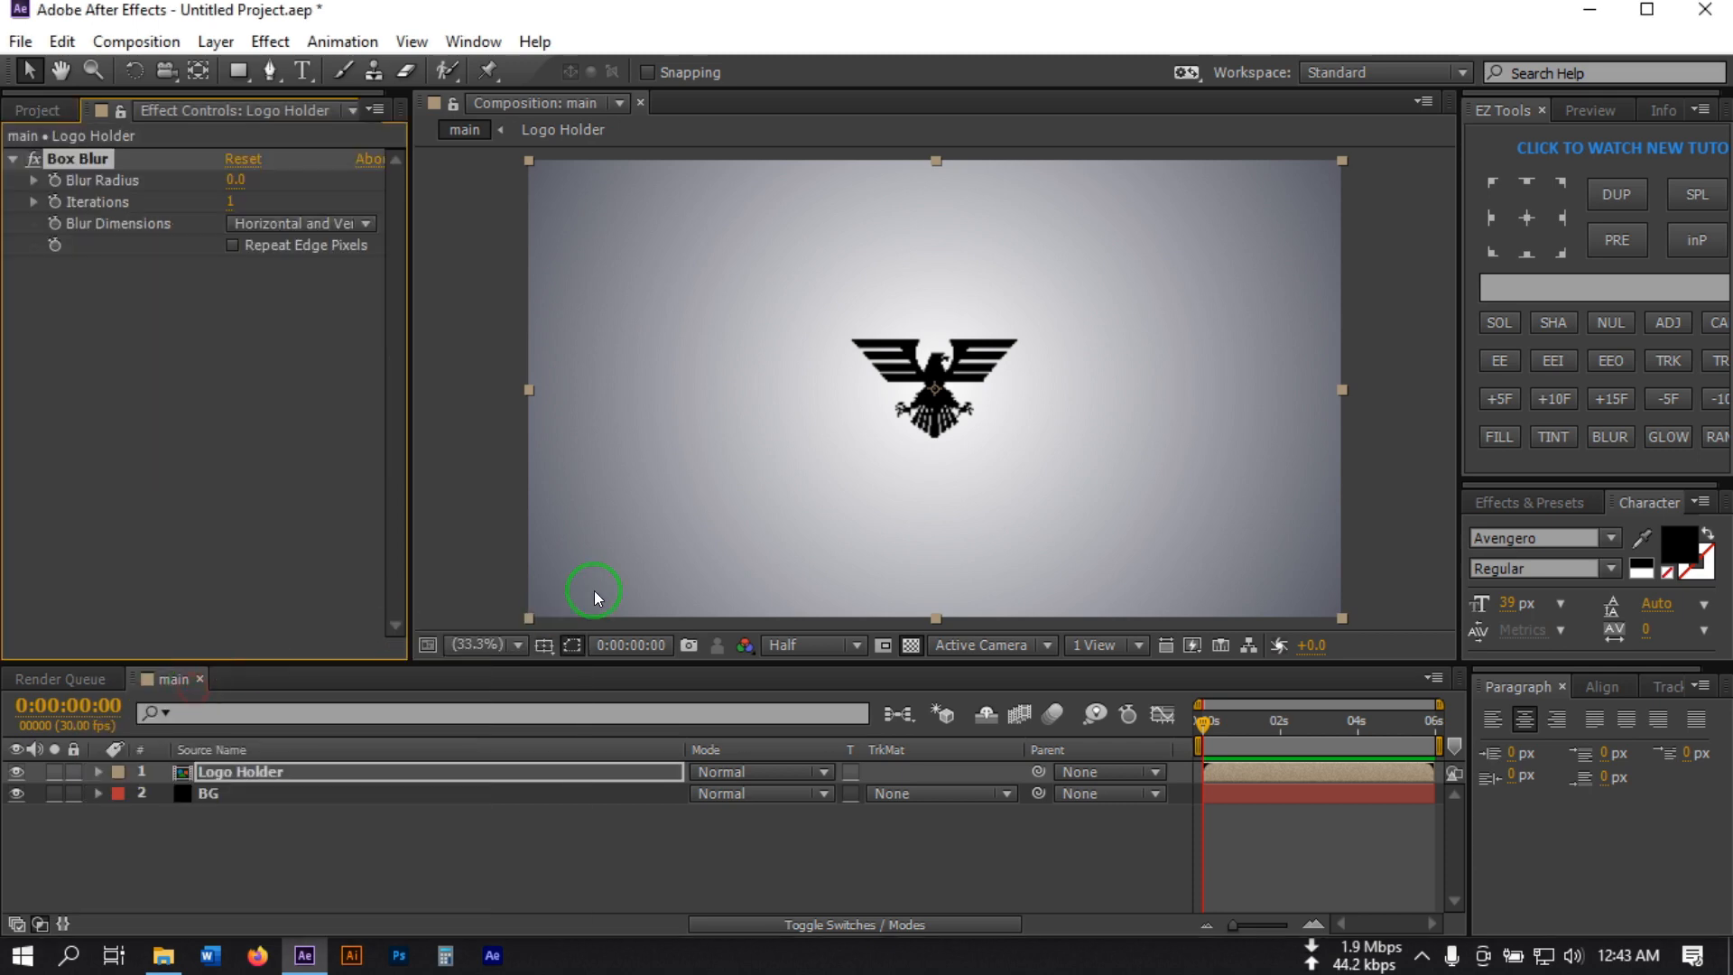
Set Logo Holder's Box Blur radius to 10 at 0:00:00:00 and to 0 at 0:00:00:10
left_click(236, 180)
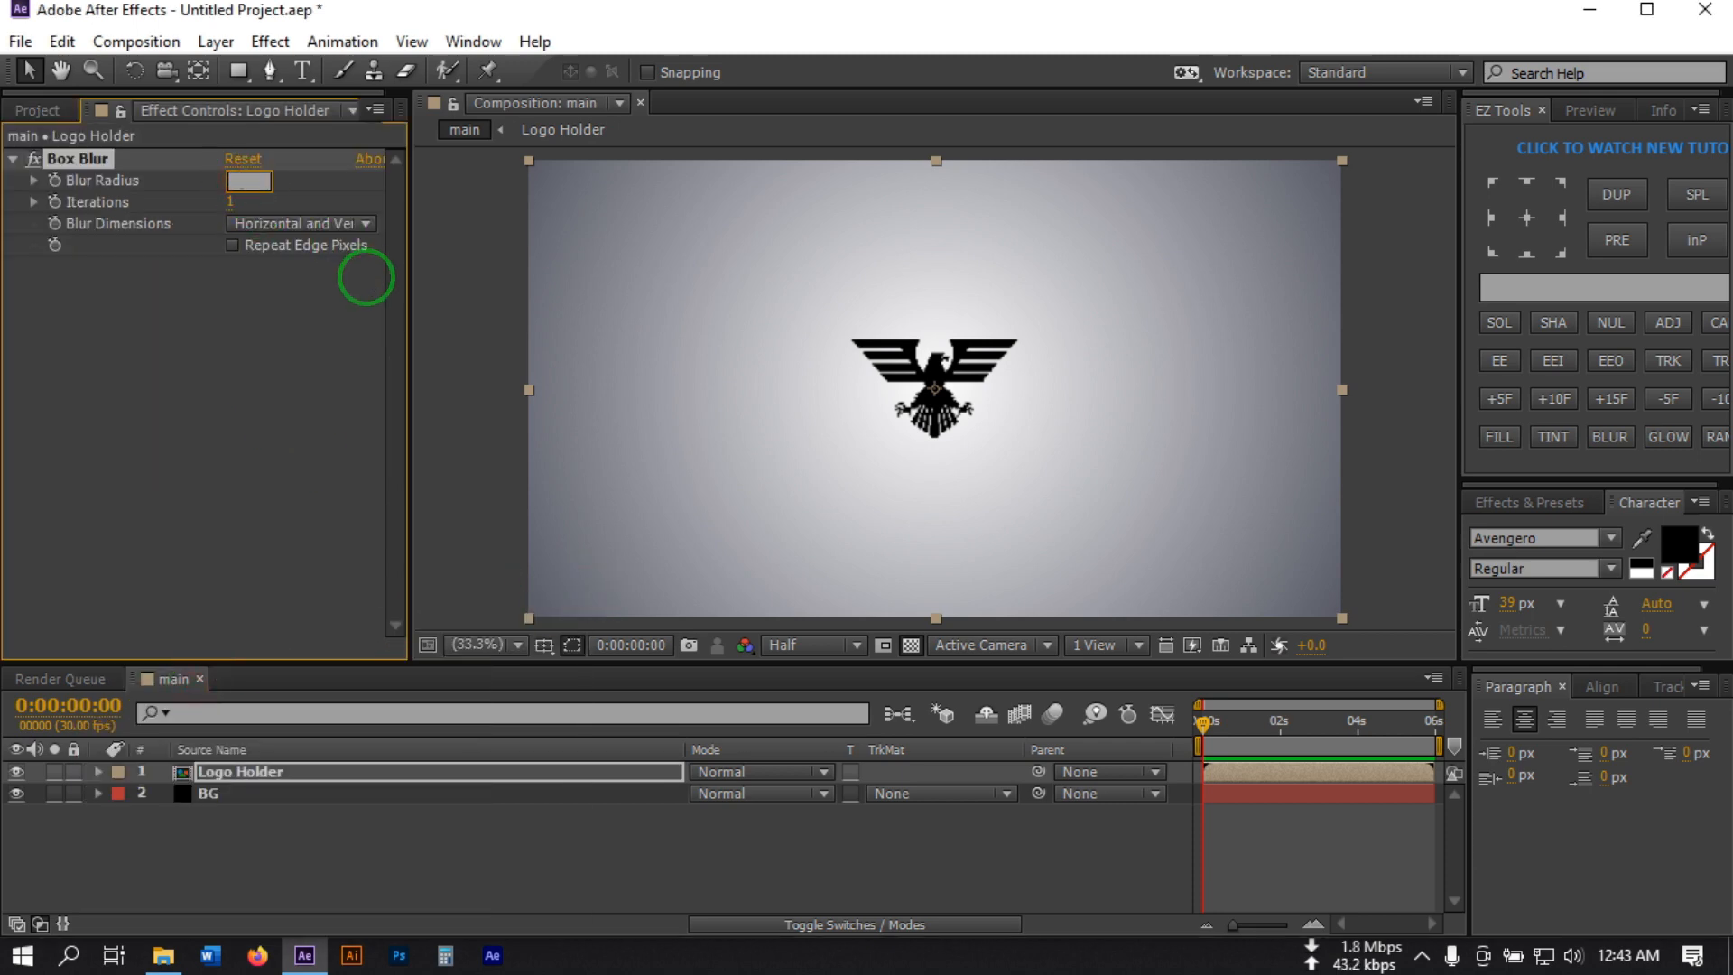
key("Return")
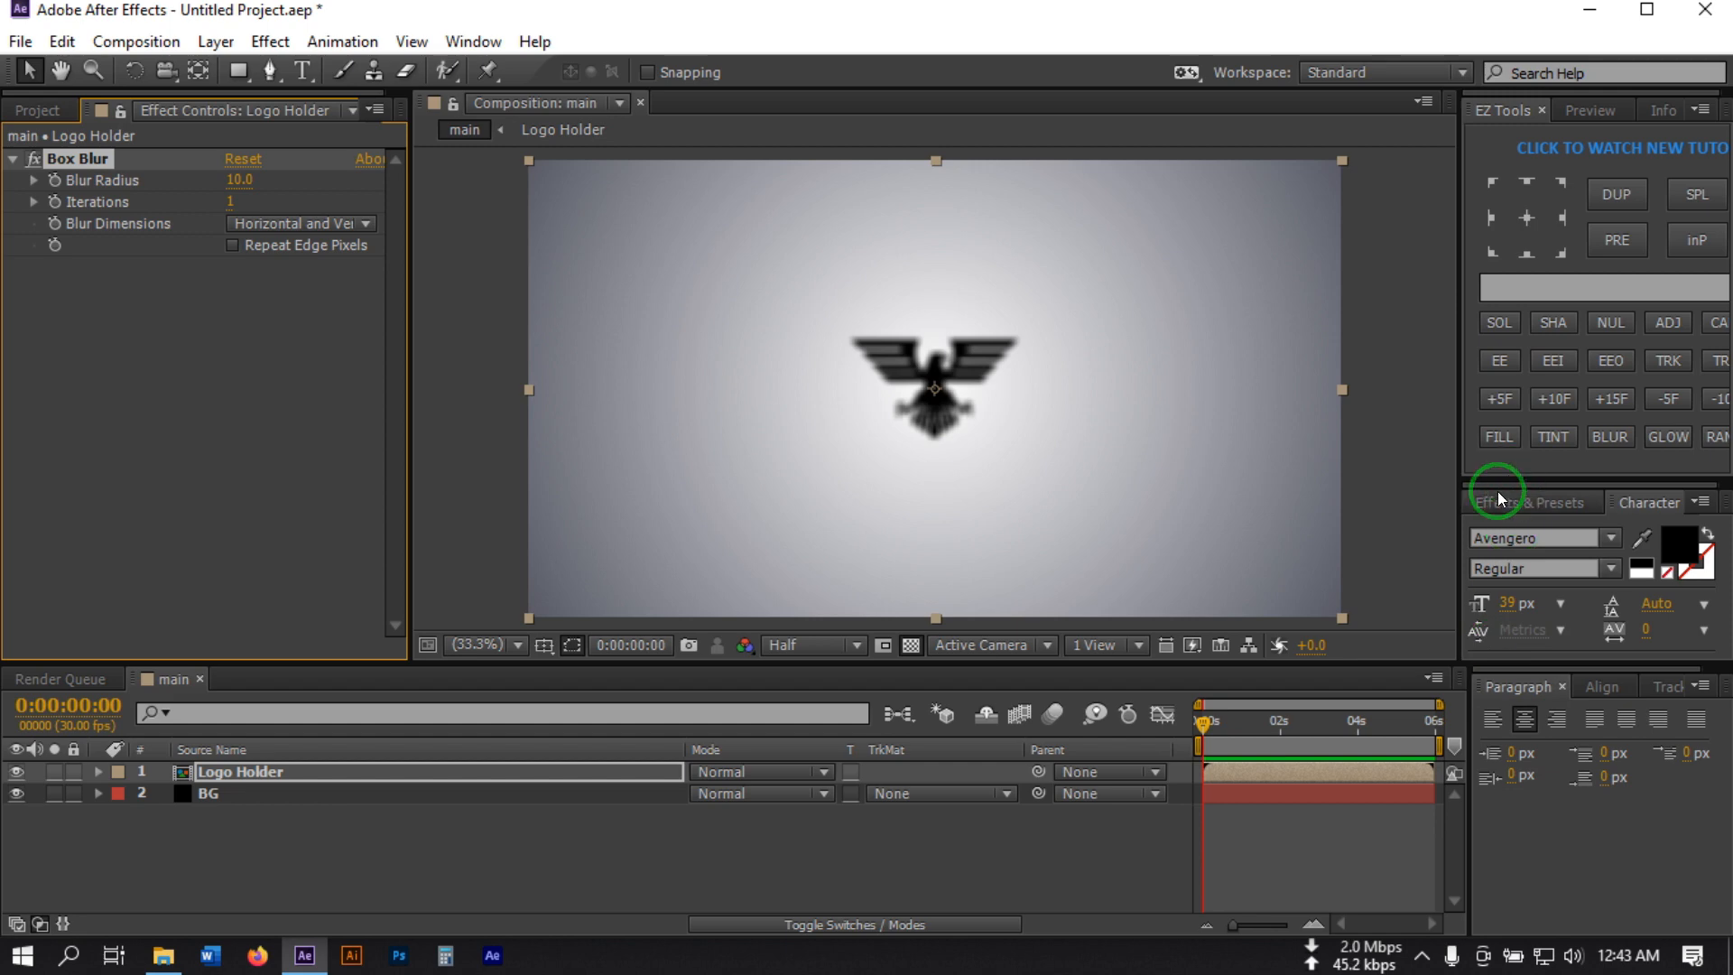
left_click(1500, 399)
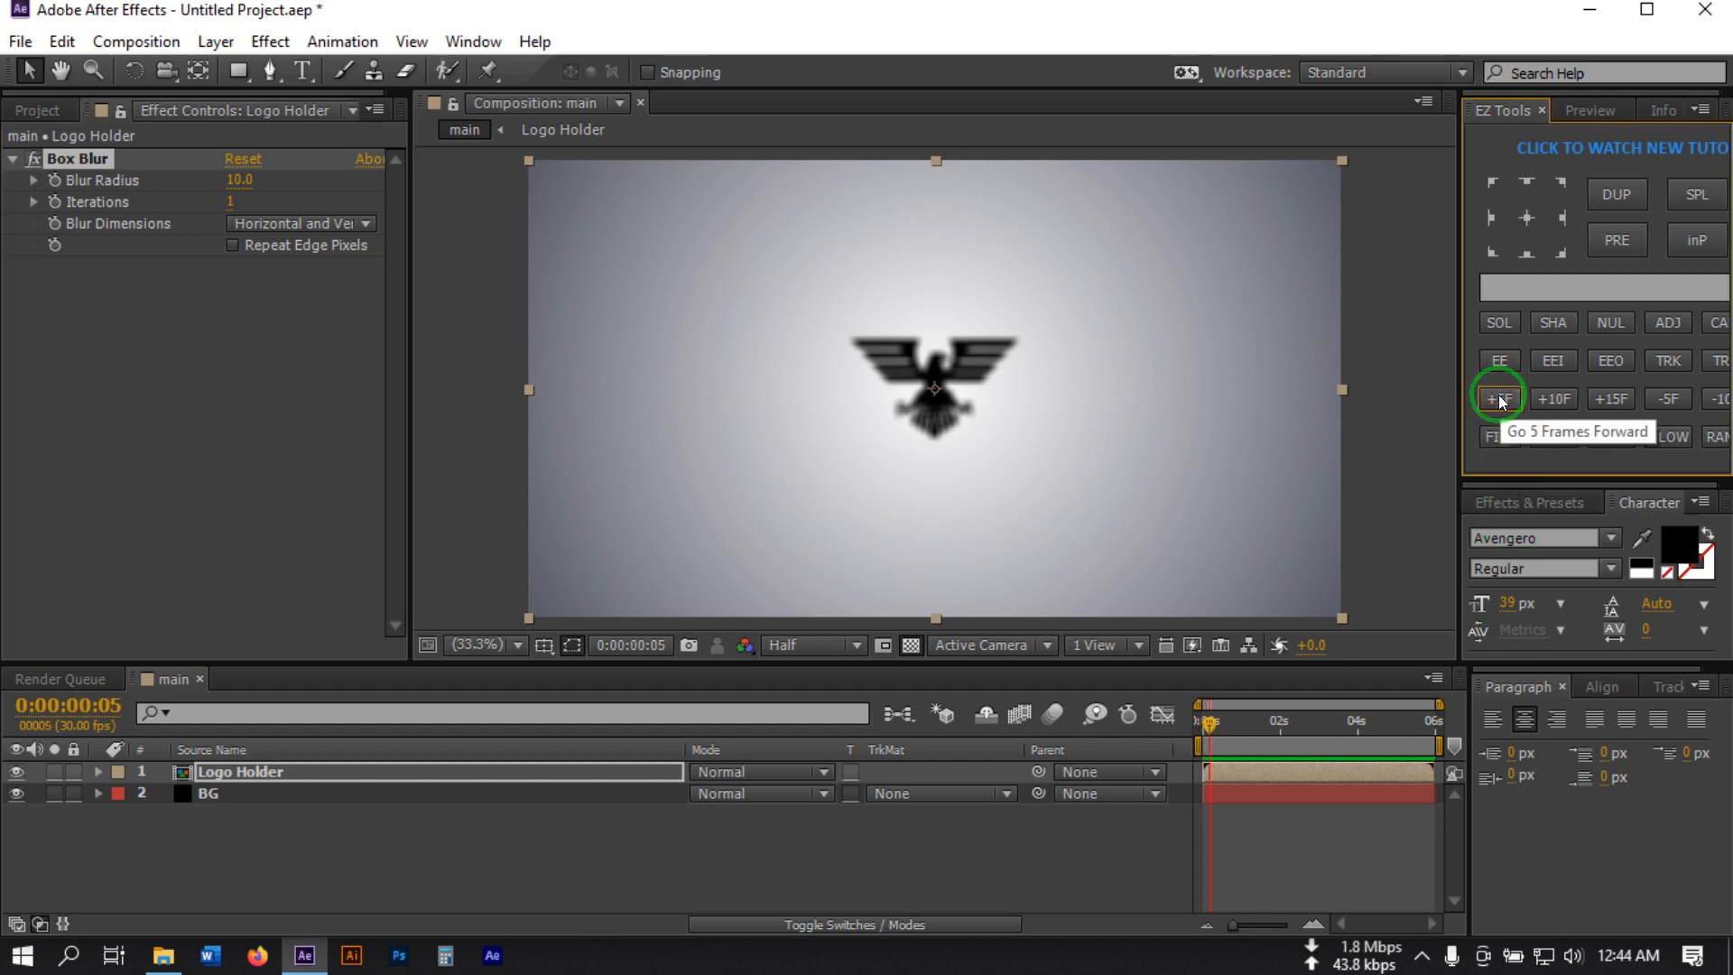
left_click(1499, 399)
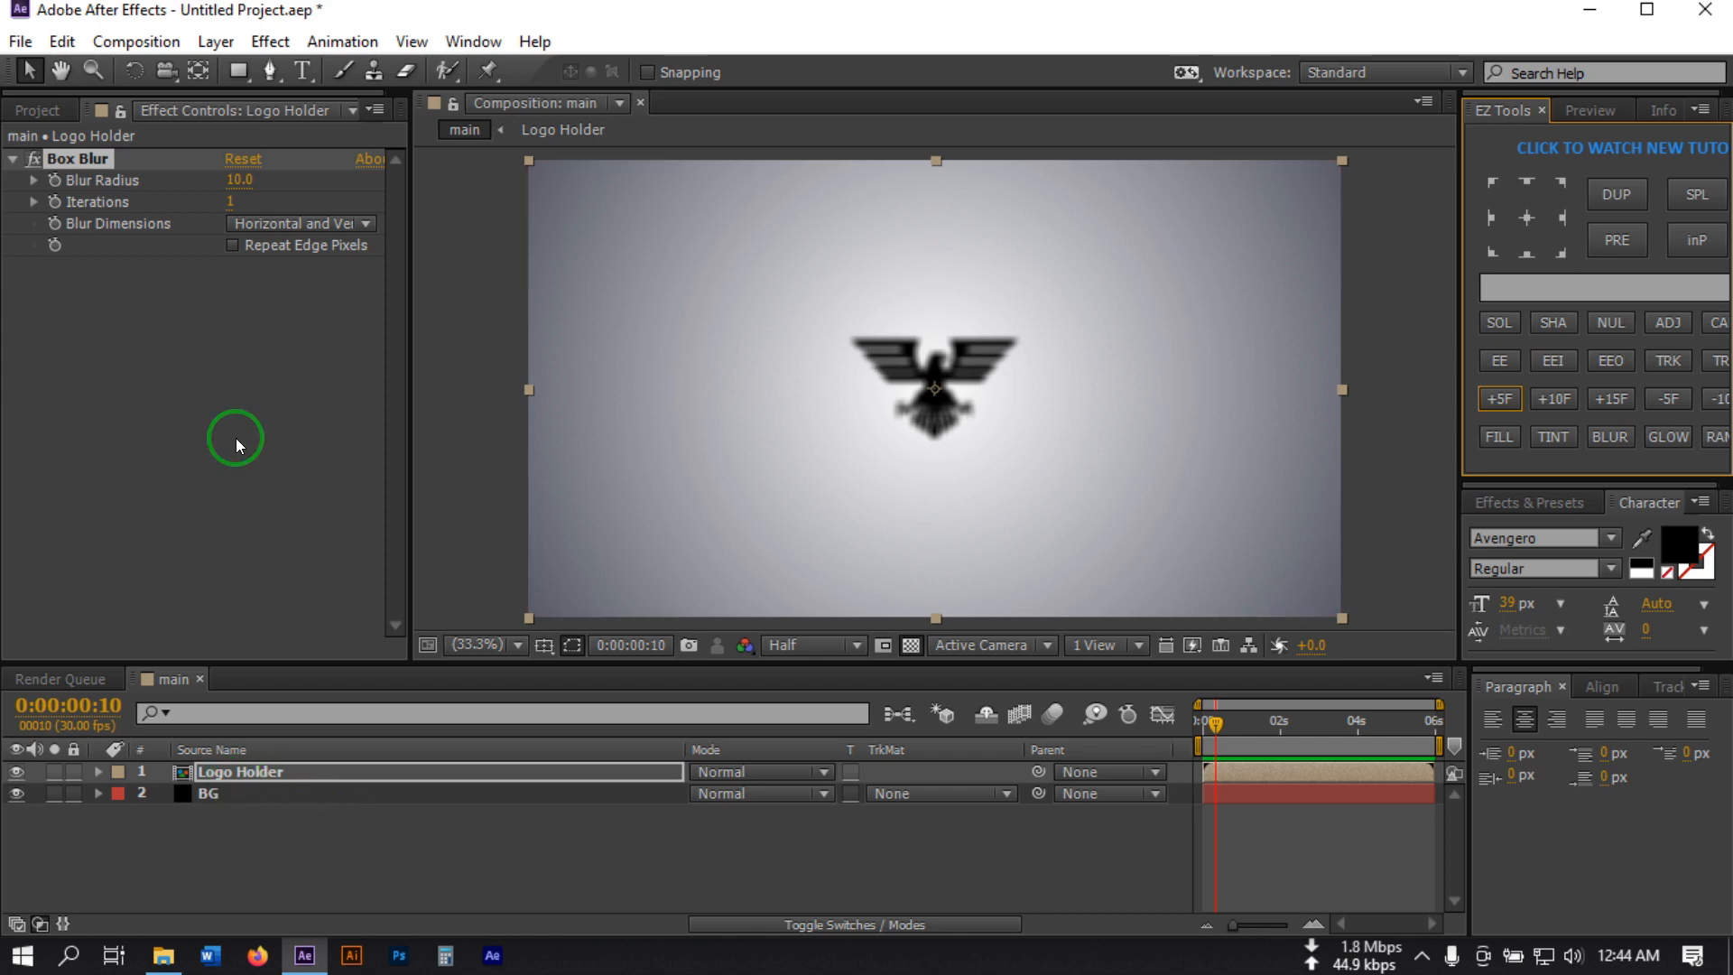
left_click_drag(233, 181, 2, 182)
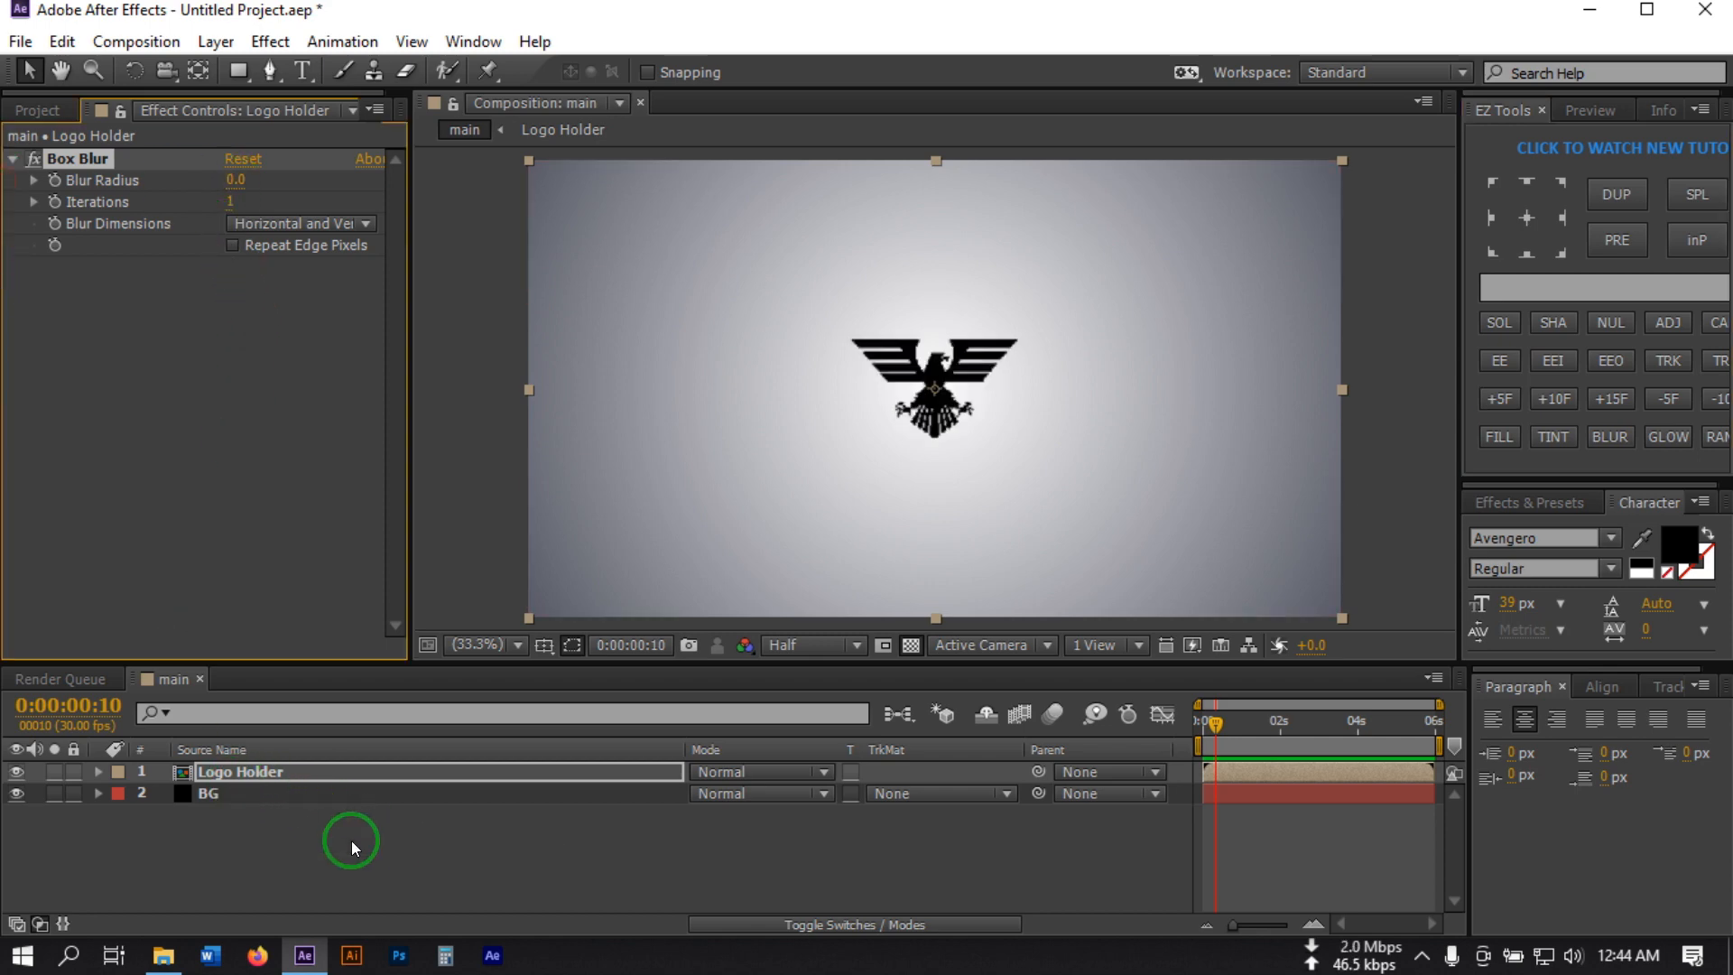
Keyframe Logo Holder's Opacity at 100% on 0:00:00:10 and at 0% on 0:00:00:00 for a fade-in
left_click(234, 777)
key("t")
left_click(164, 793)
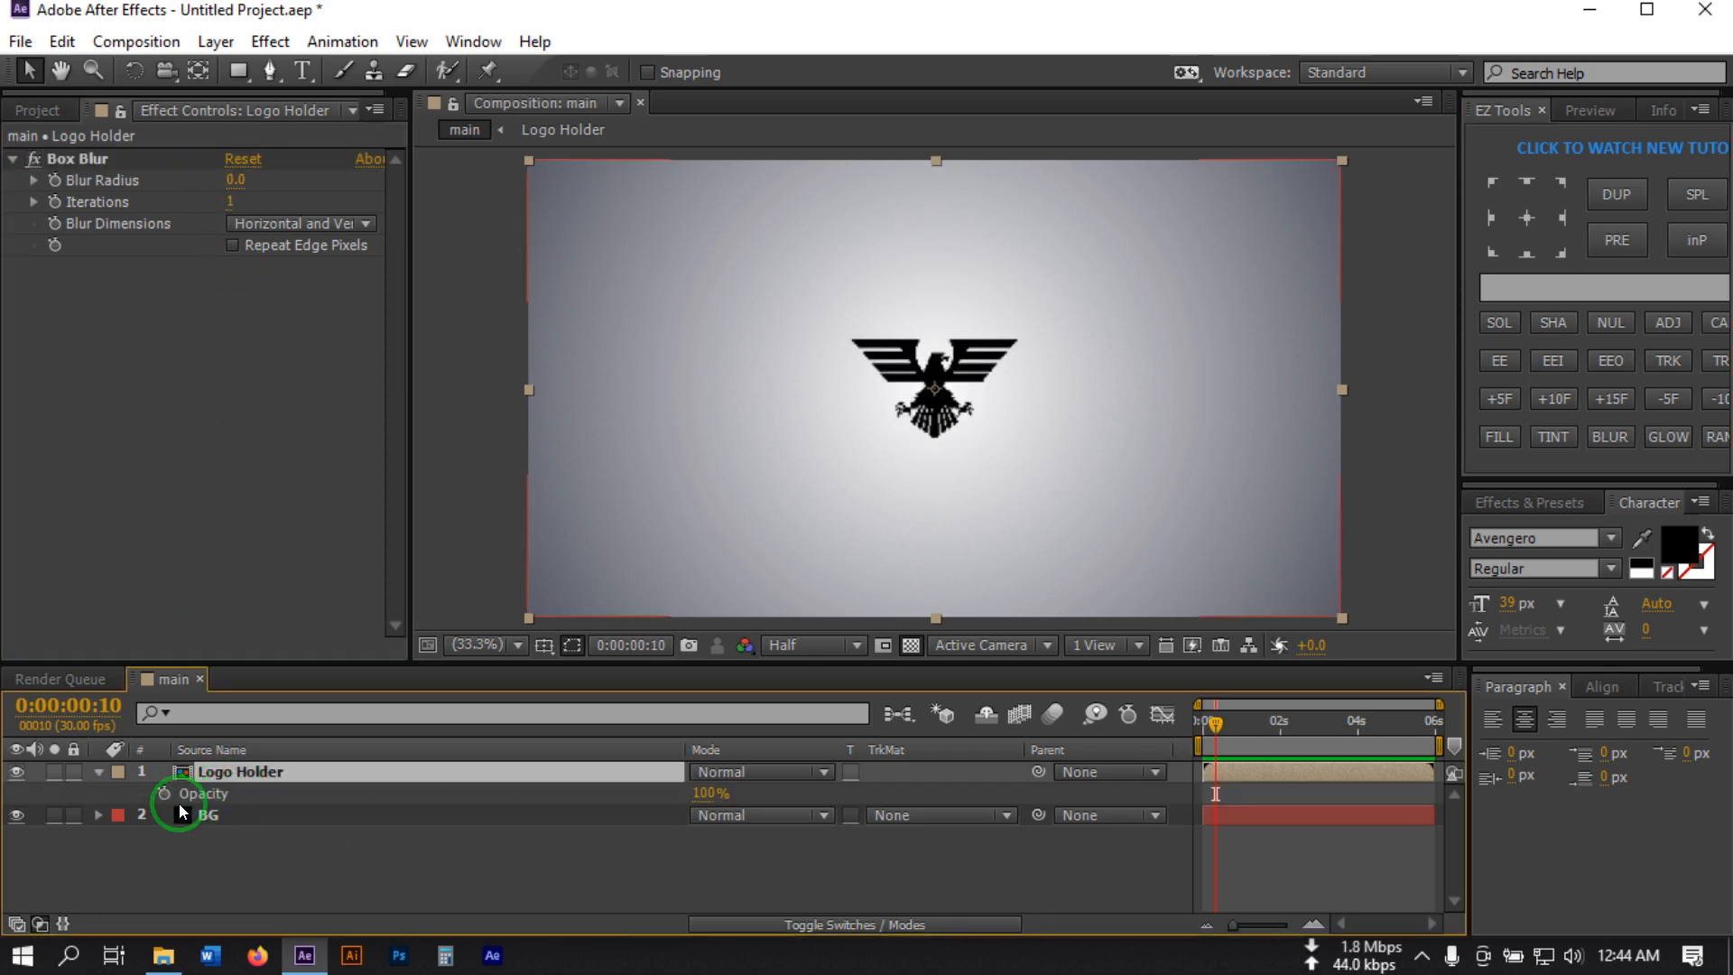
left_click_drag(1215, 722, 1147, 722)
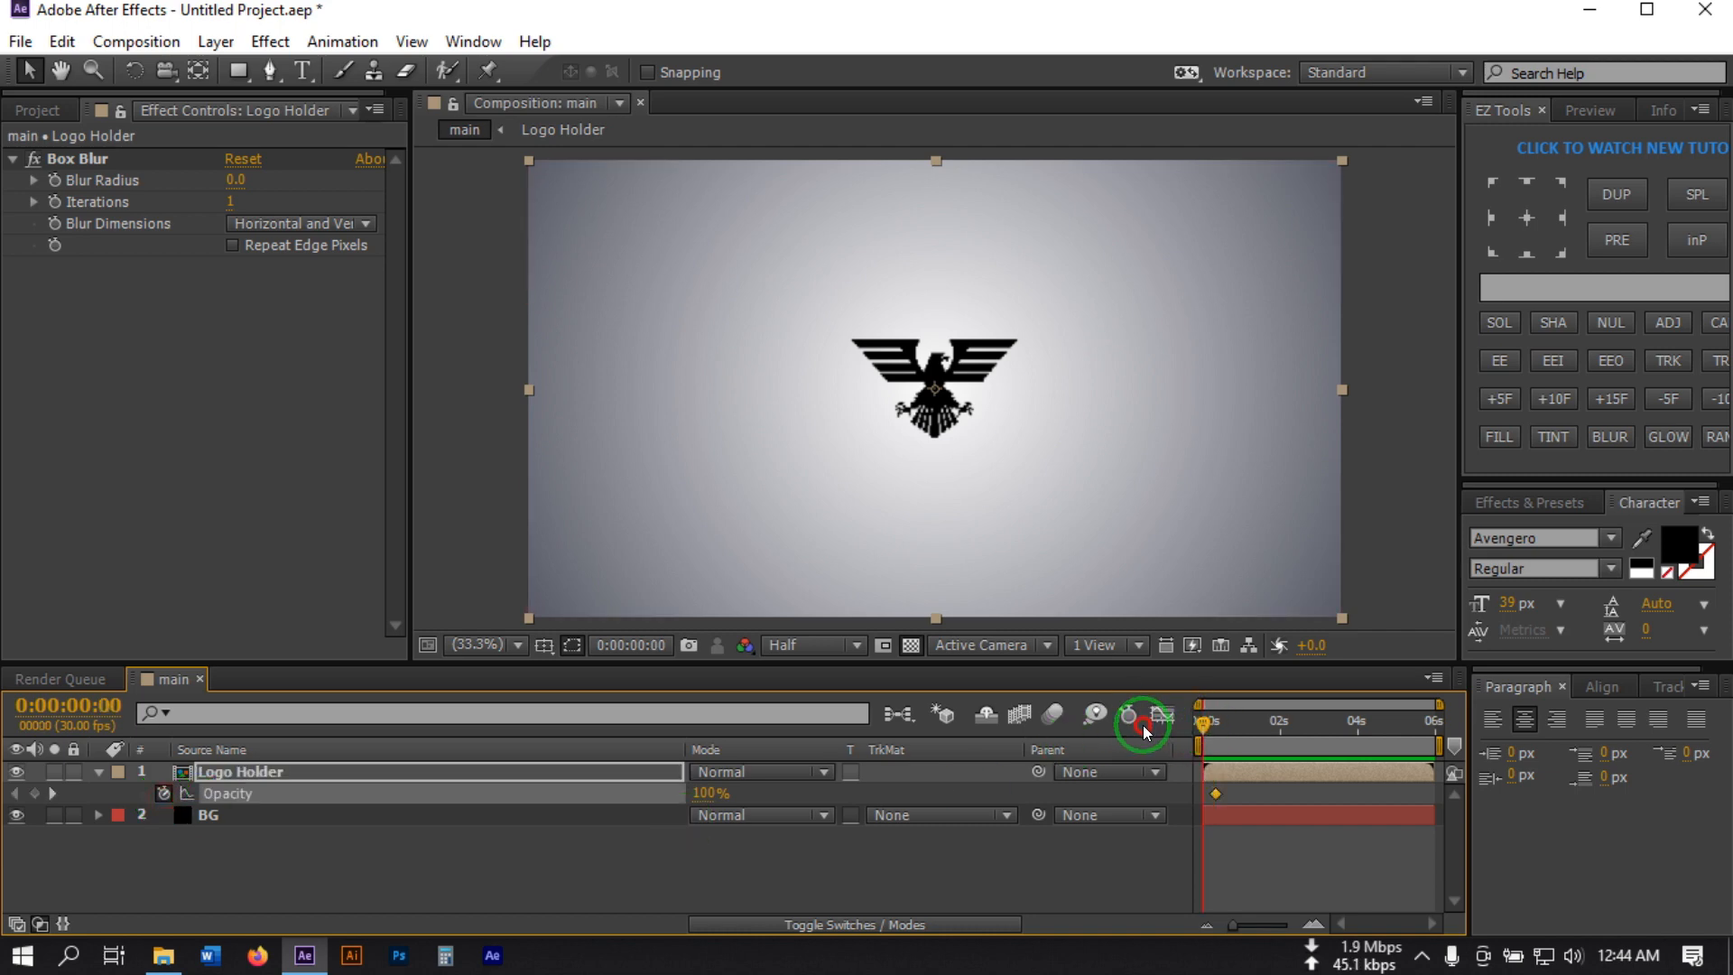
left_click_drag(686, 800, 445, 870)
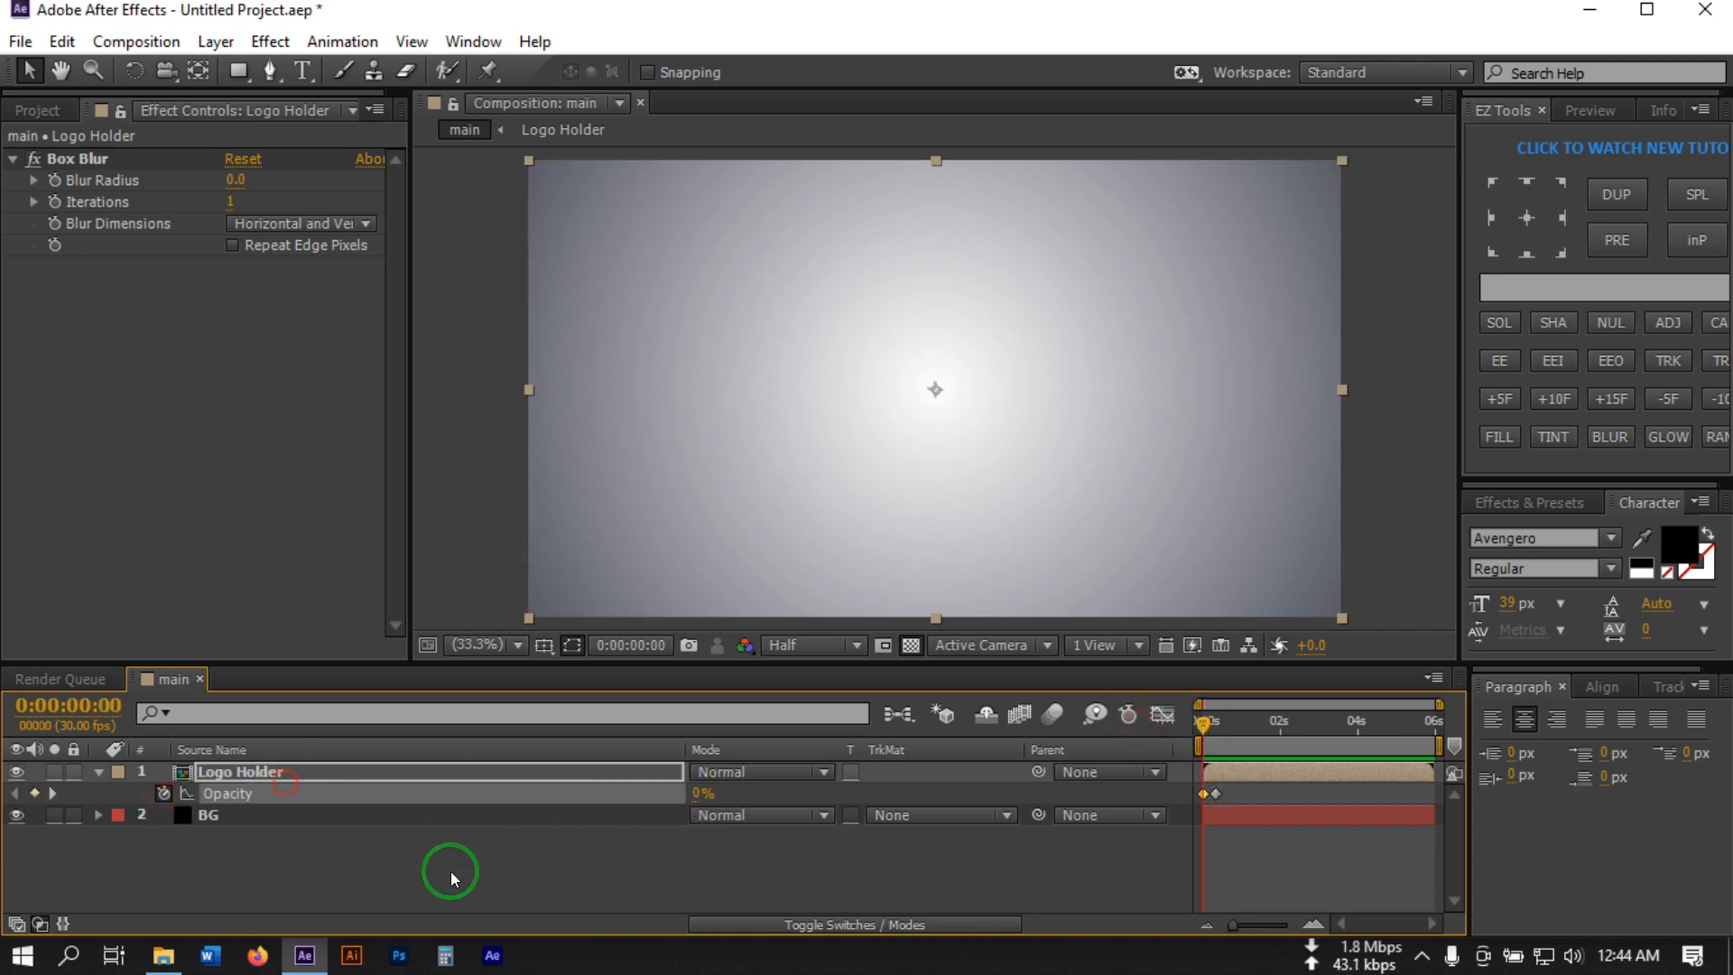
Play the composition from the start to check the Logo Holder fade-in, and return to 0:00:00:00
left_click(480, 866)
key("space")
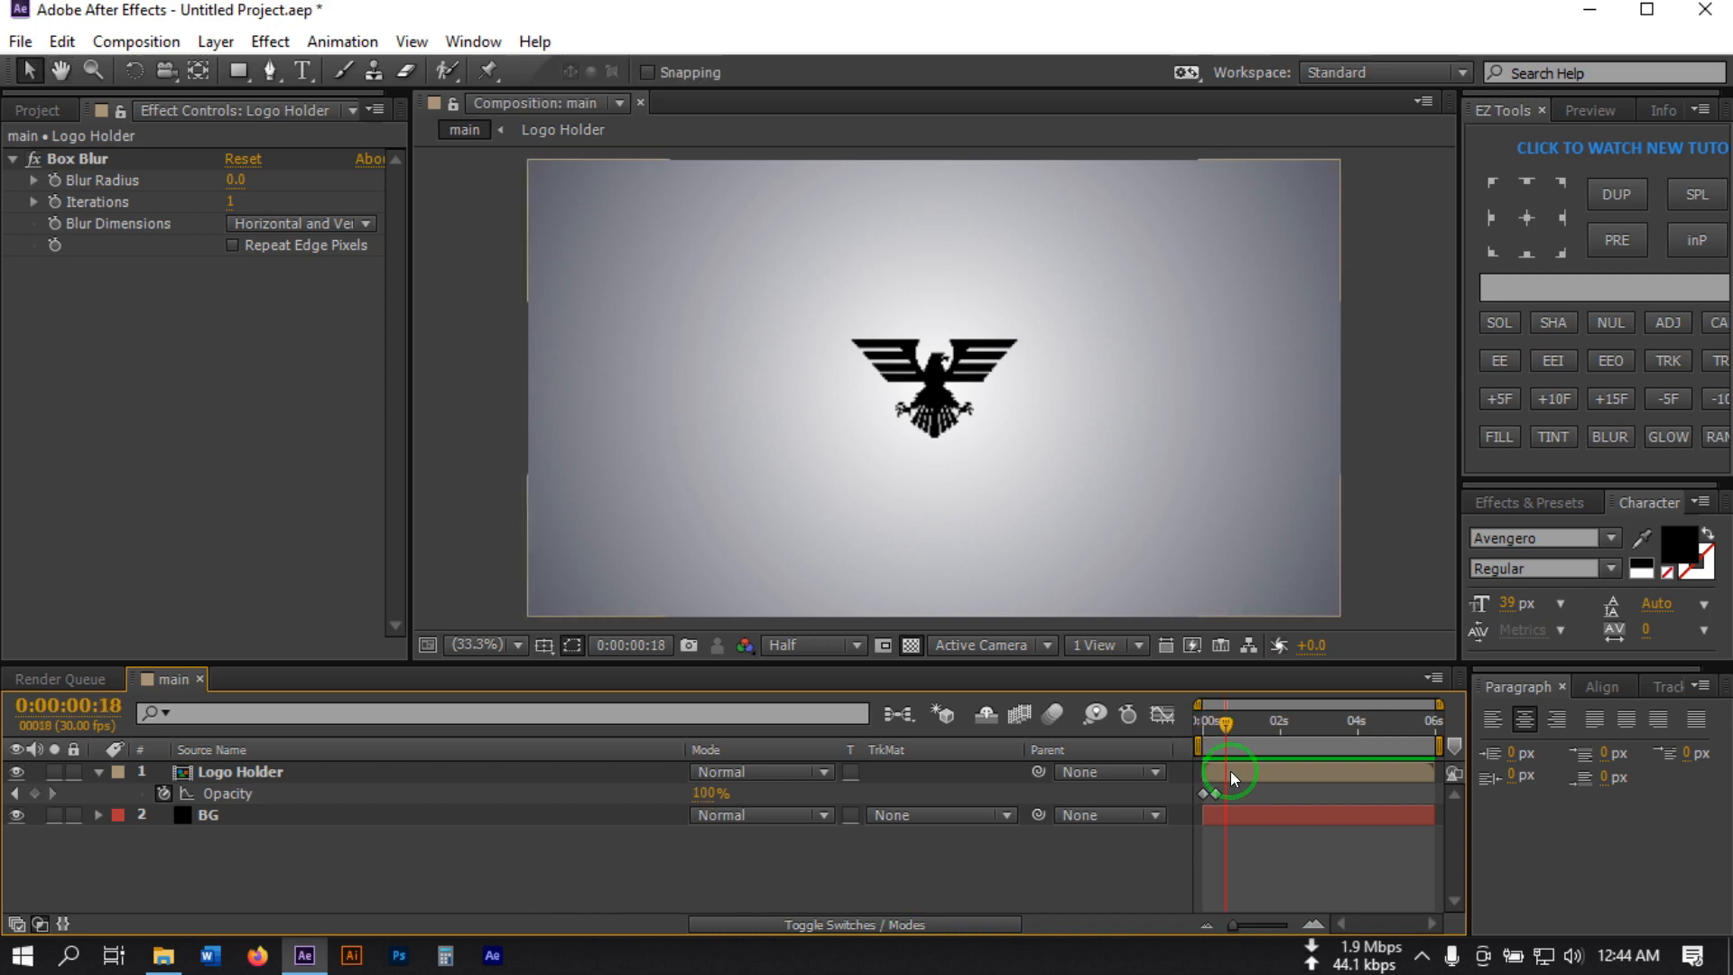
mouse_move(1225, 725)
left_mouse_down()
mouse_move(1146, 759)
mouse_move(1197, 732)
left_mouse_up()
key("space")
key("space")
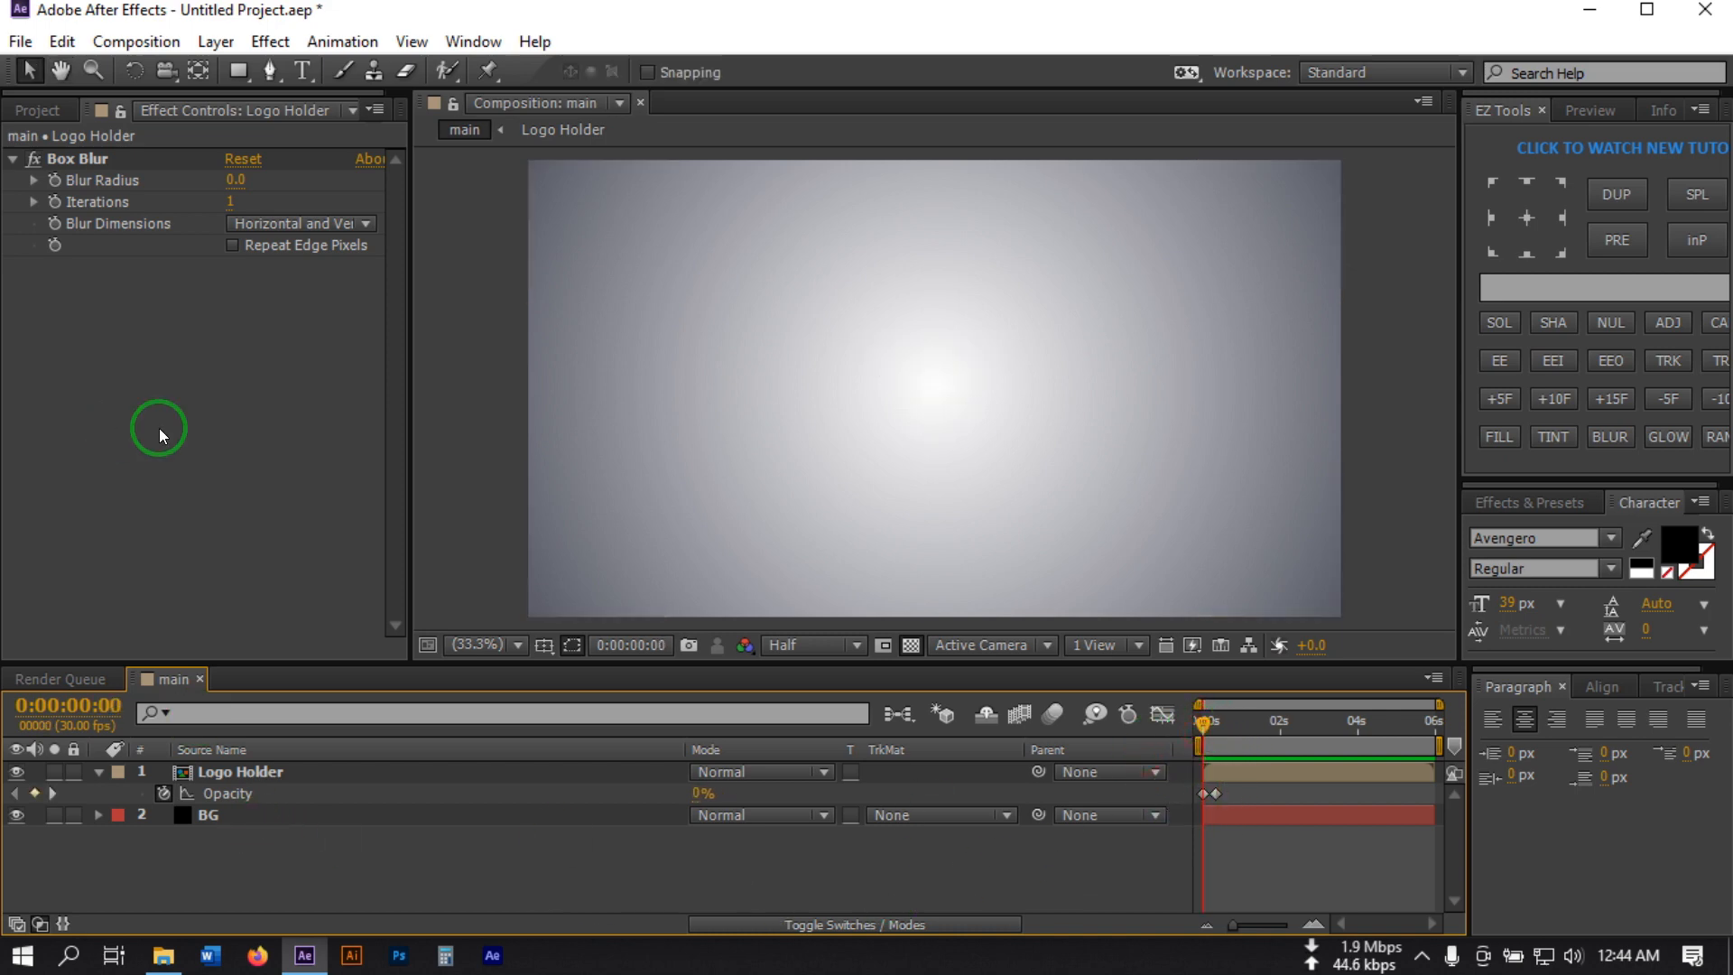
Add logo flare.mov to the main composition above Logo Holder and set its blending mode to Screen
left_click(11, 118)
left_click_drag(90, 336, 158, 769)
left_click(721, 771)
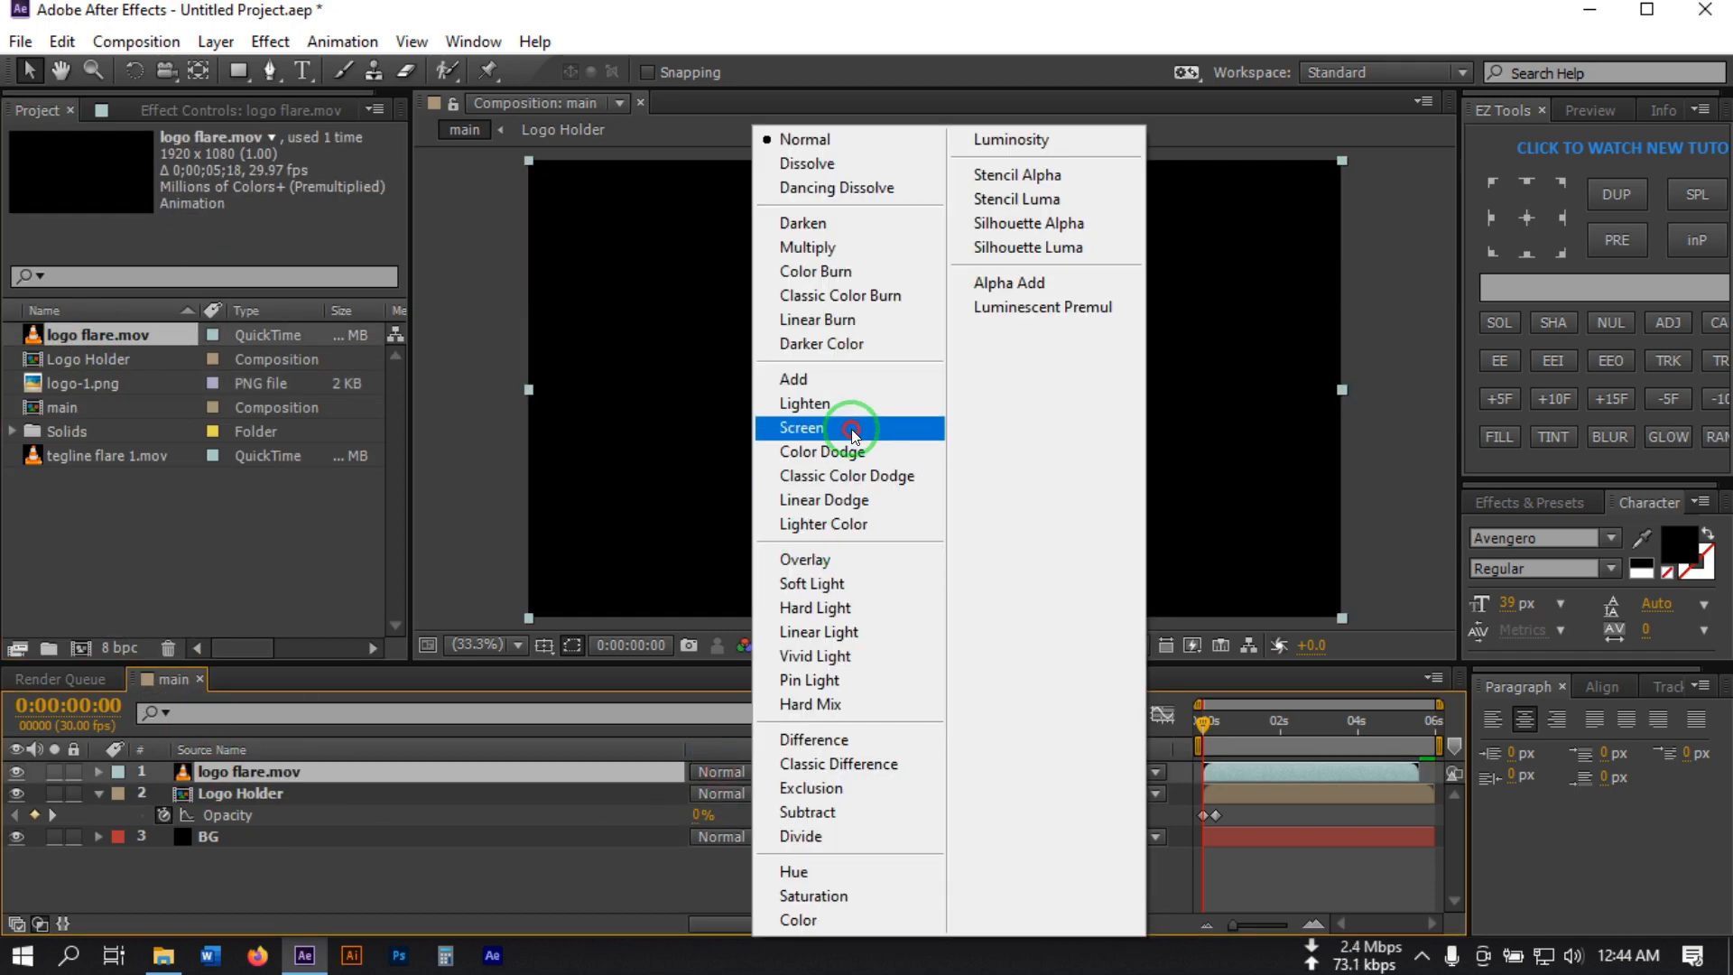
left_click(853, 434)
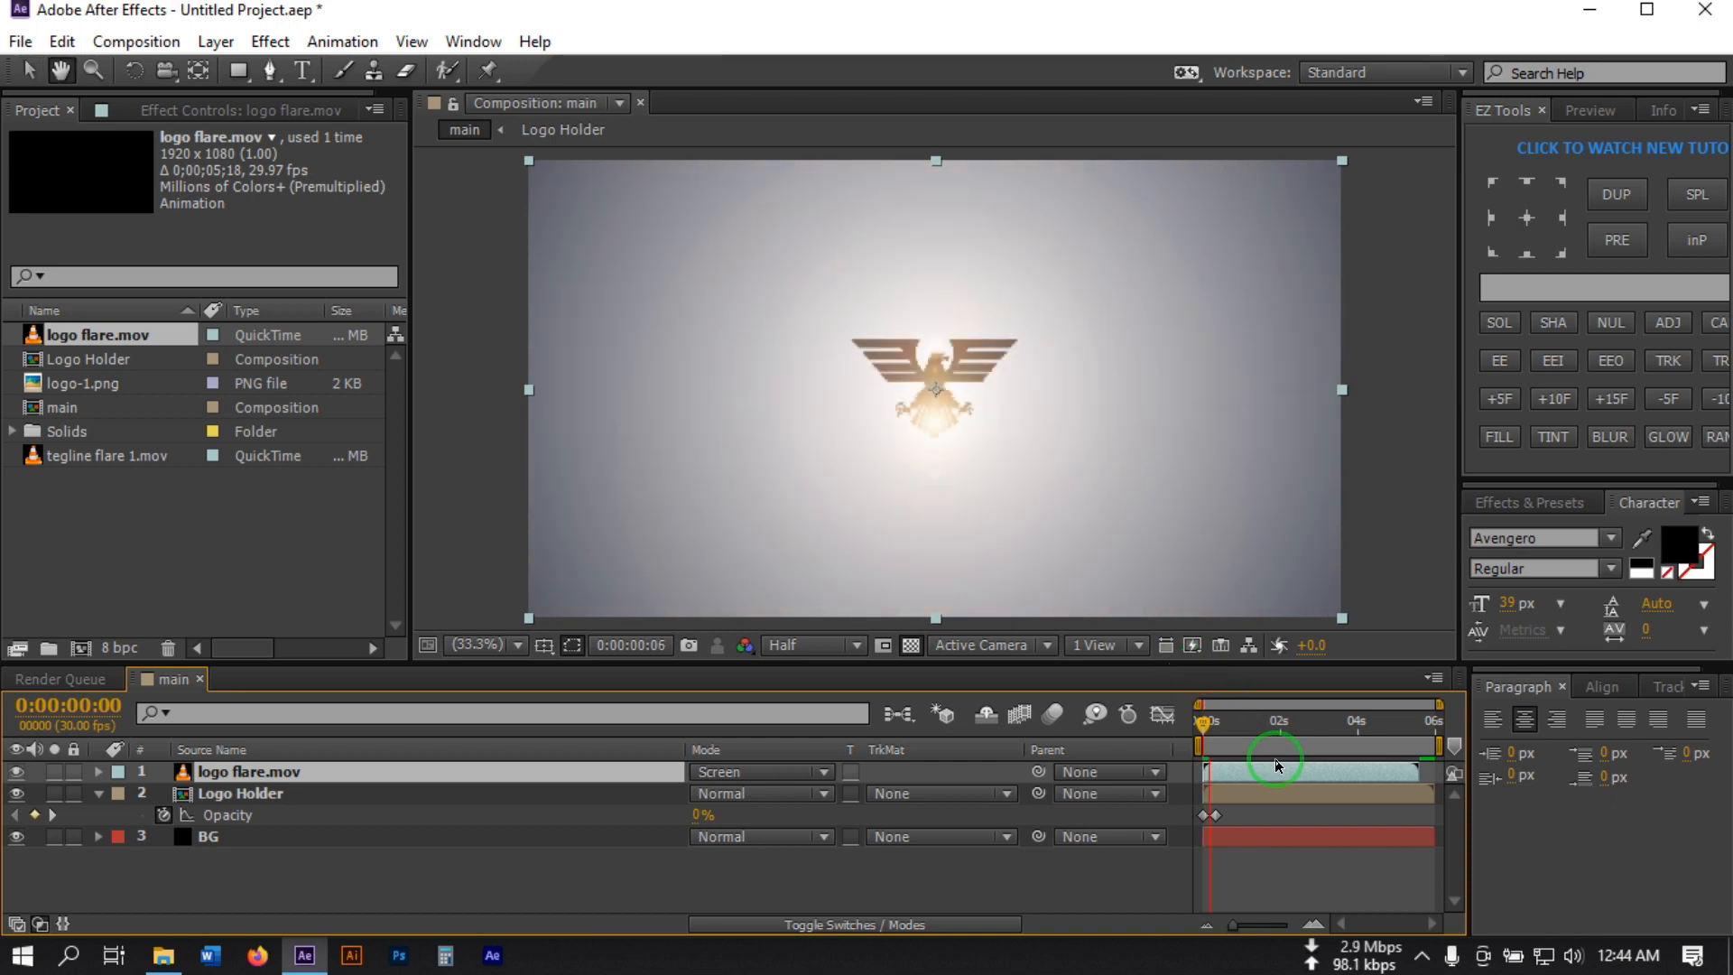
Preview the opening second repeatedly to check how the flare's timing matches the logo's fade-in
key("space")
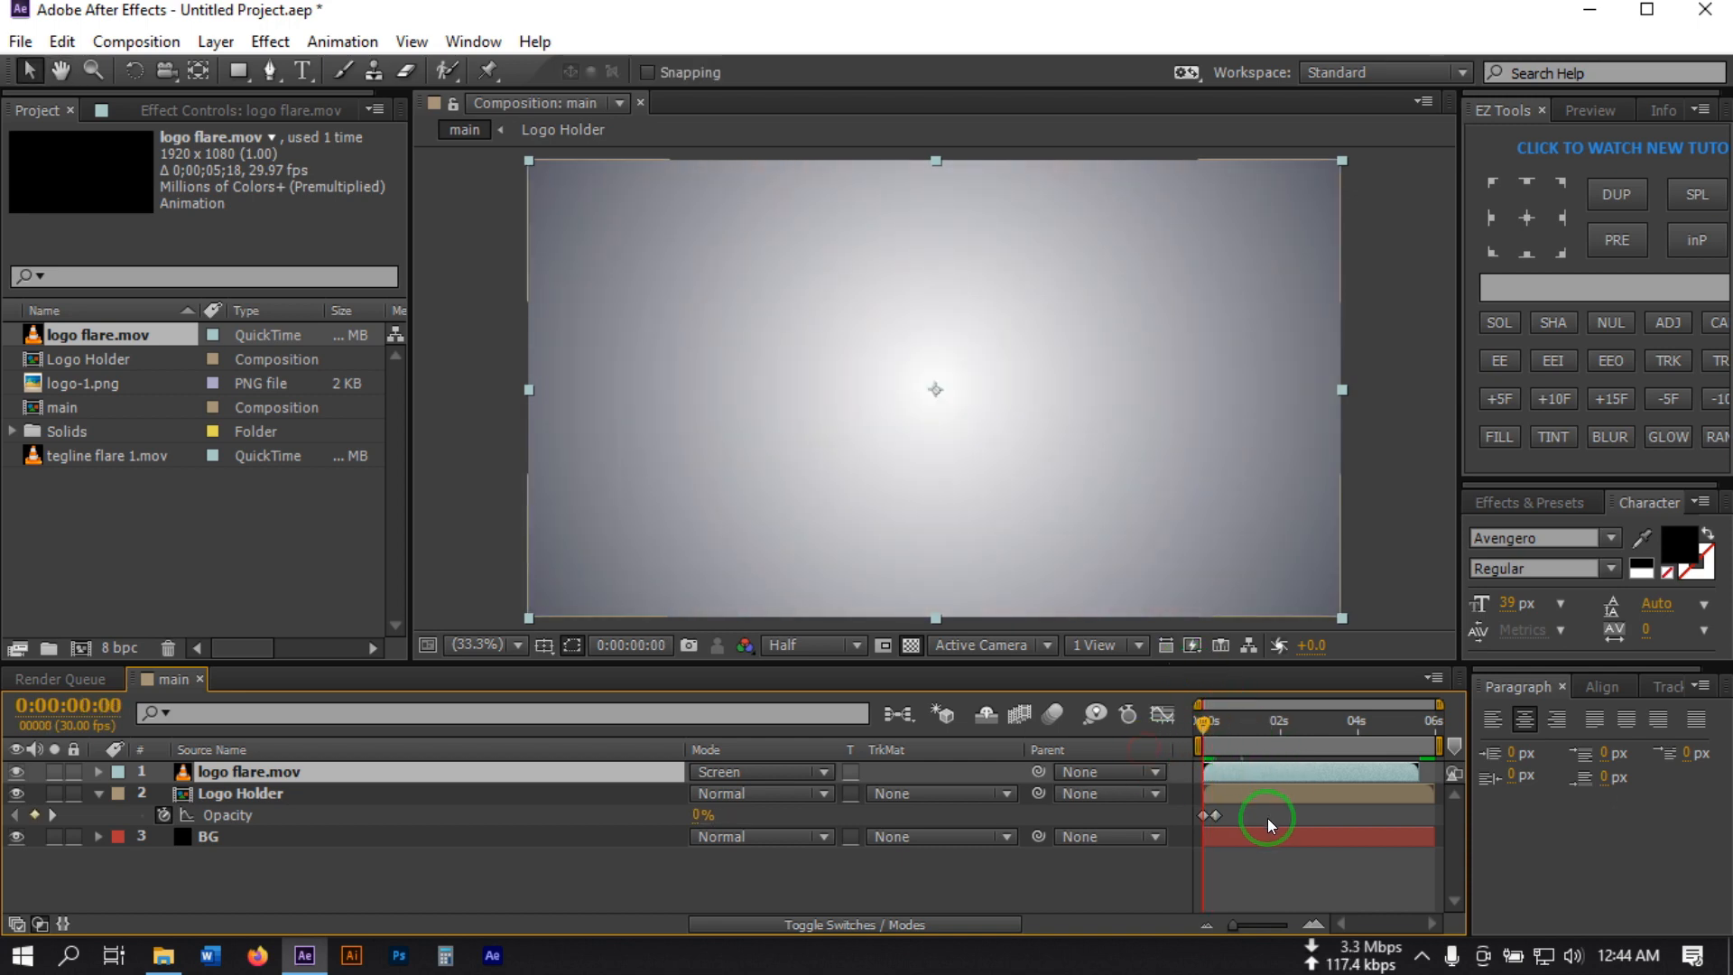
key("space")
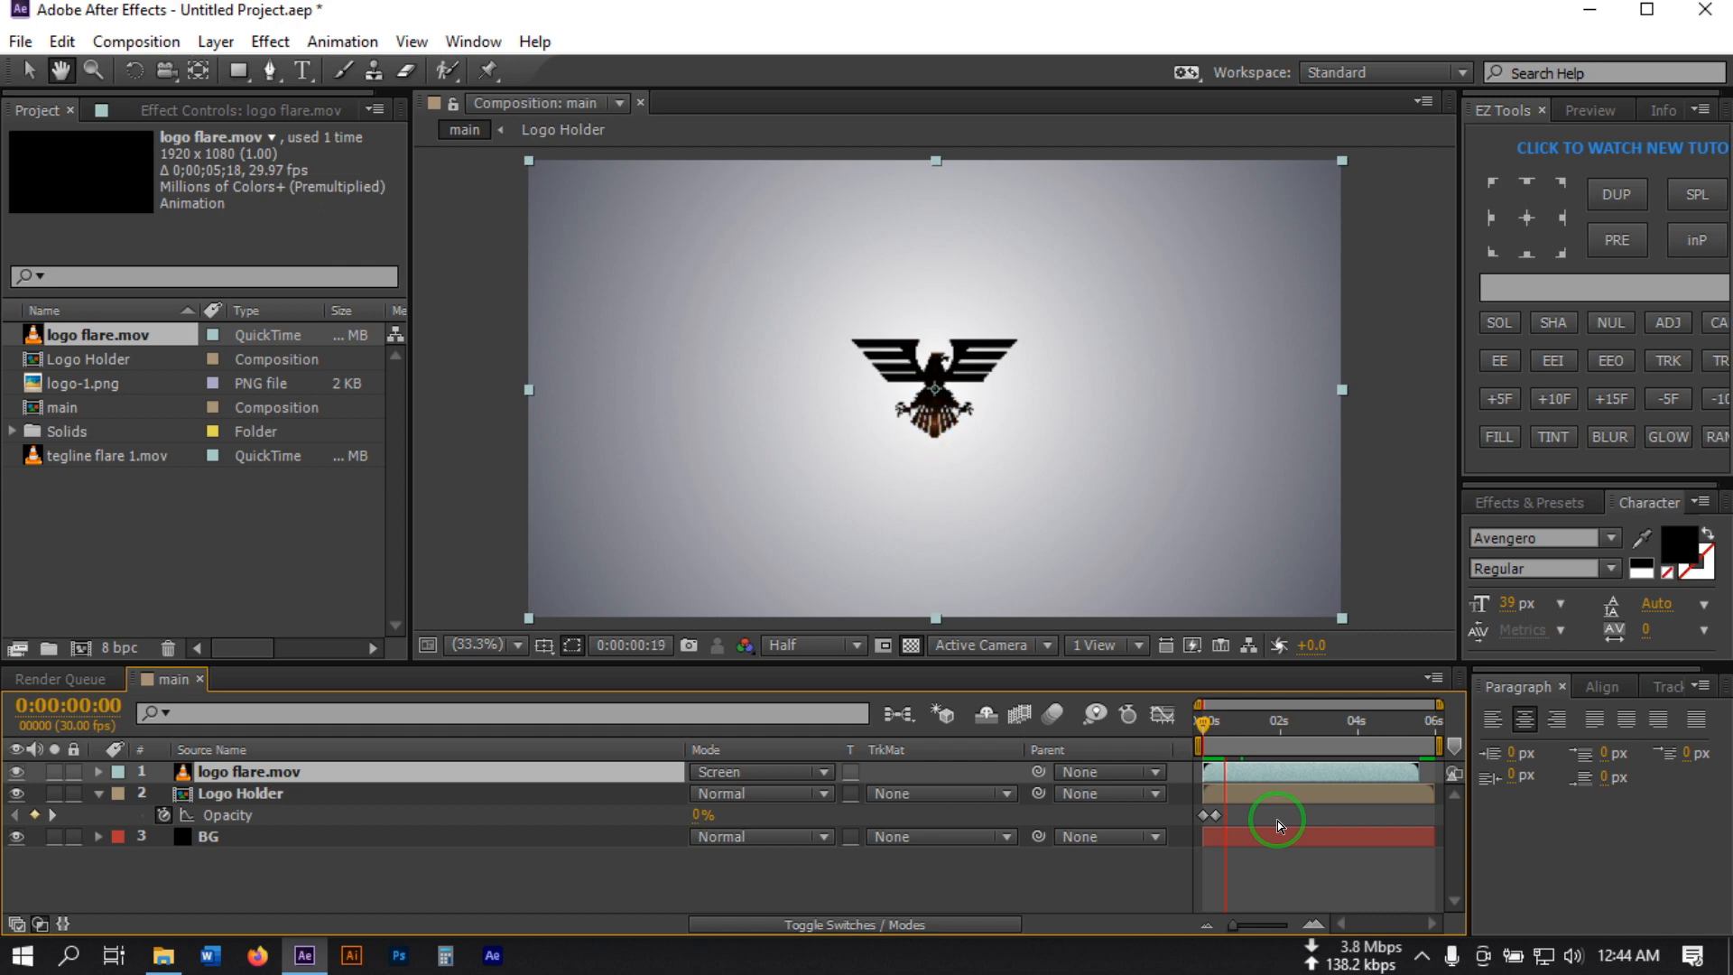
key("space")
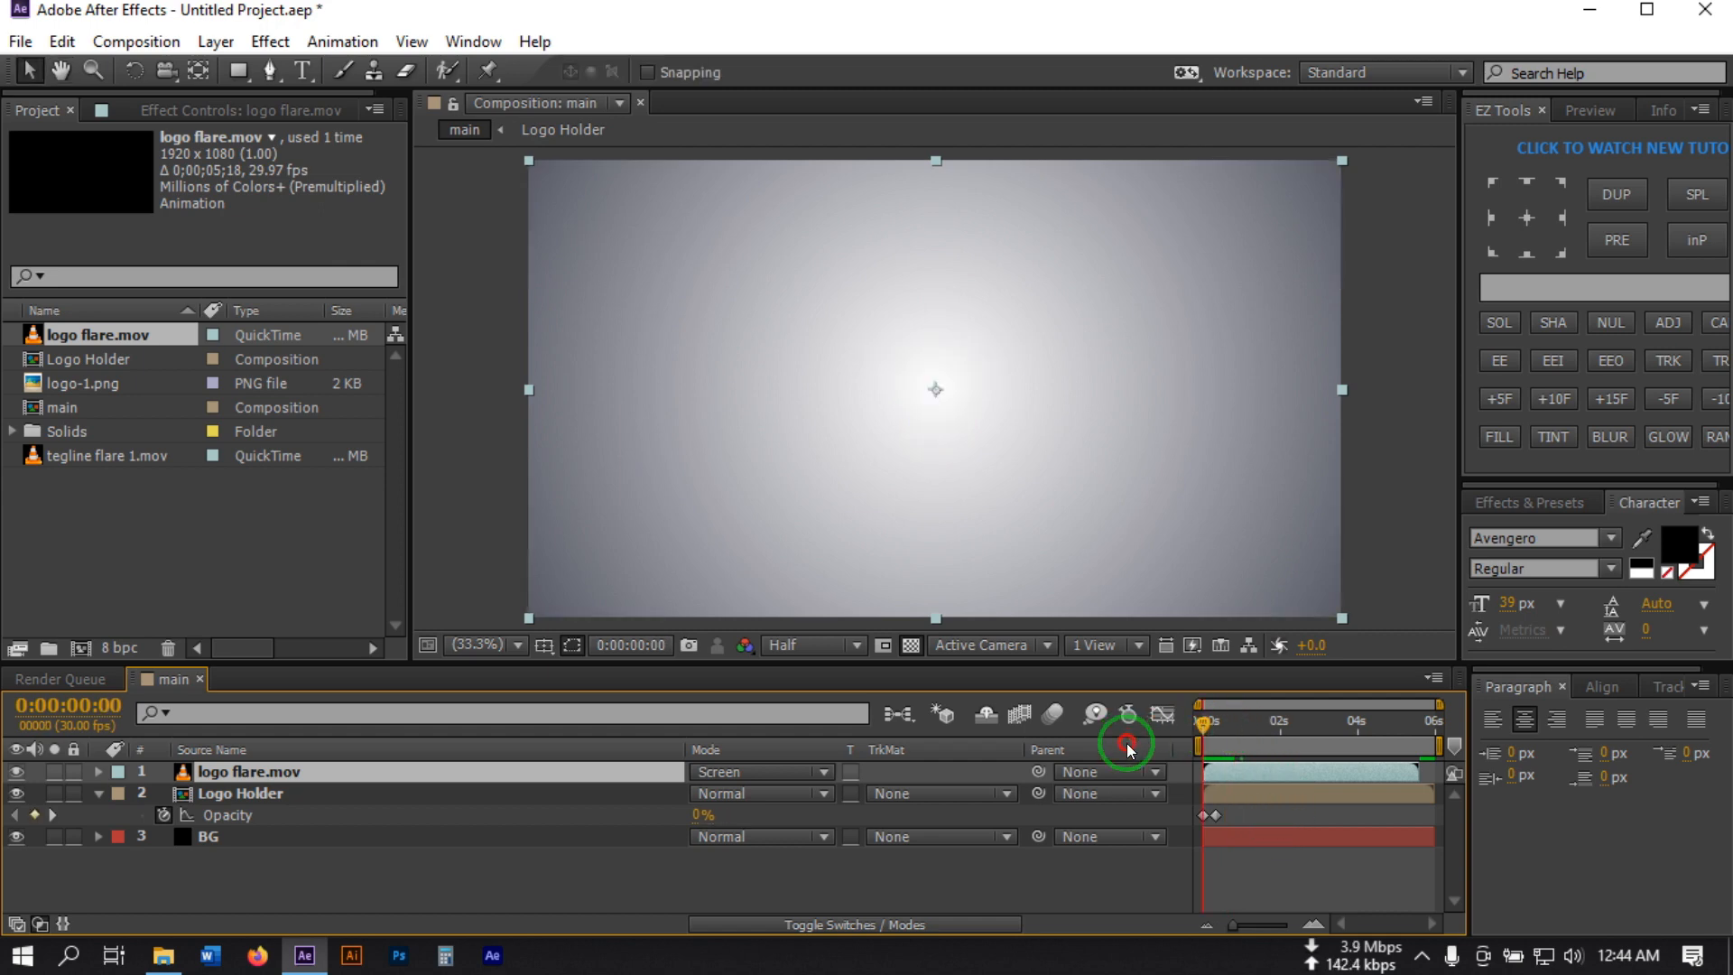
key("space")
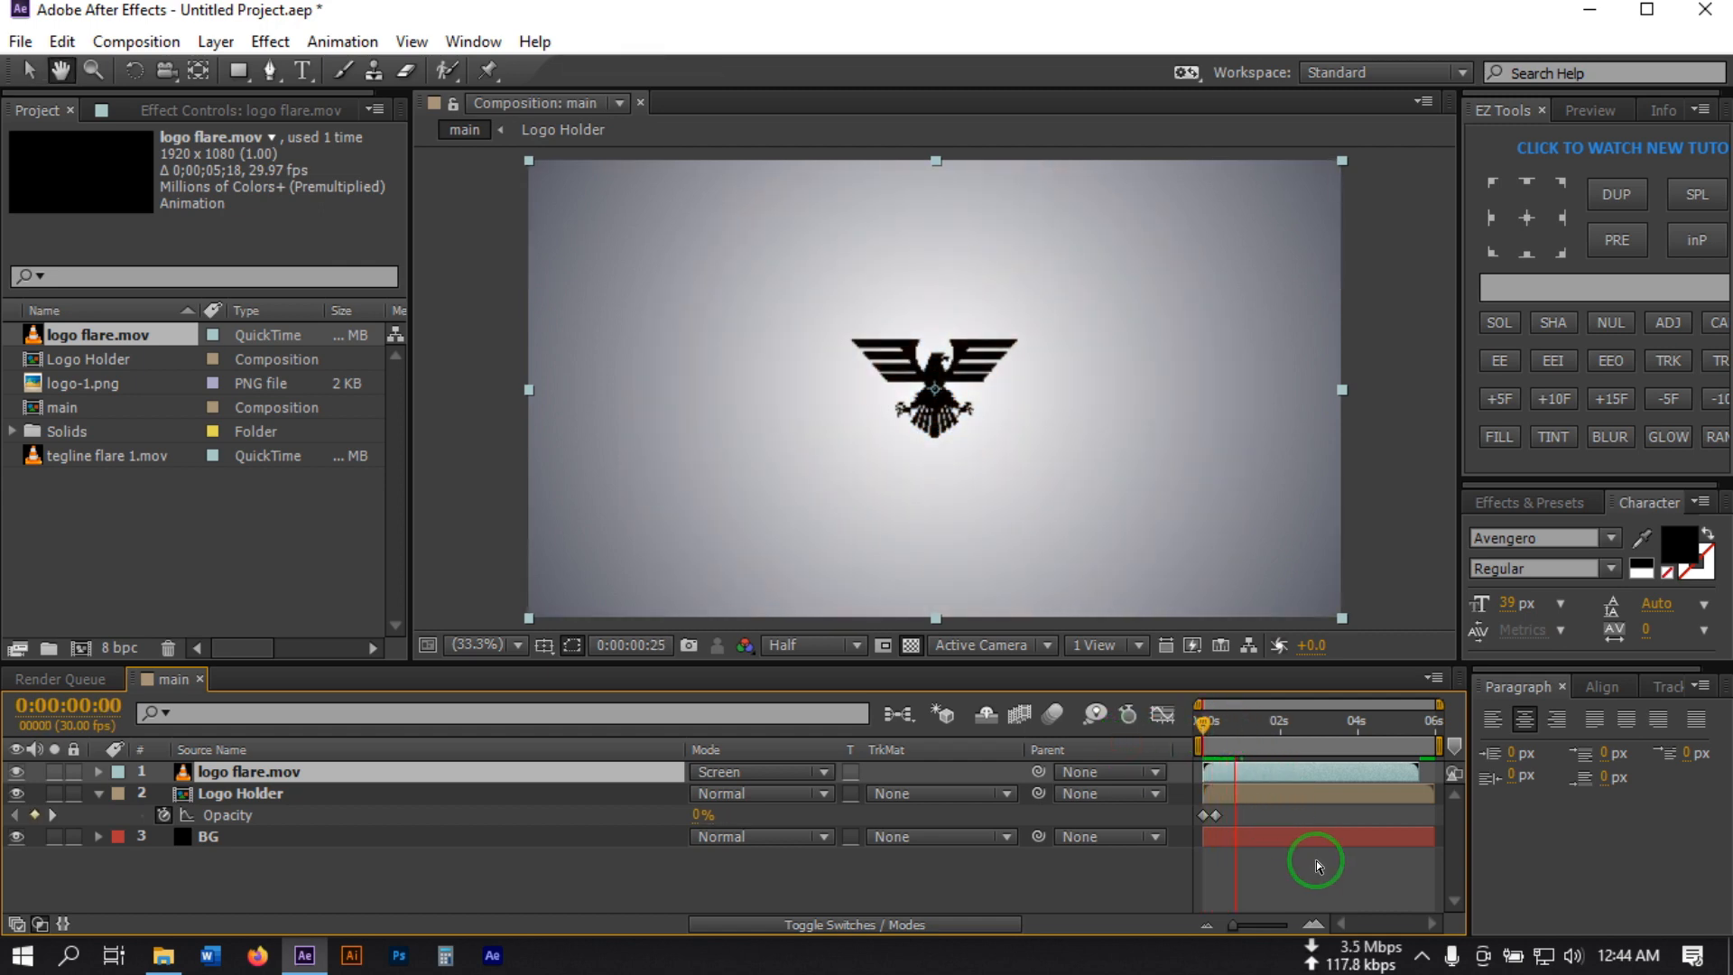
key("space")
left_click_drag(1244, 726, 1149, 735)
key("space")
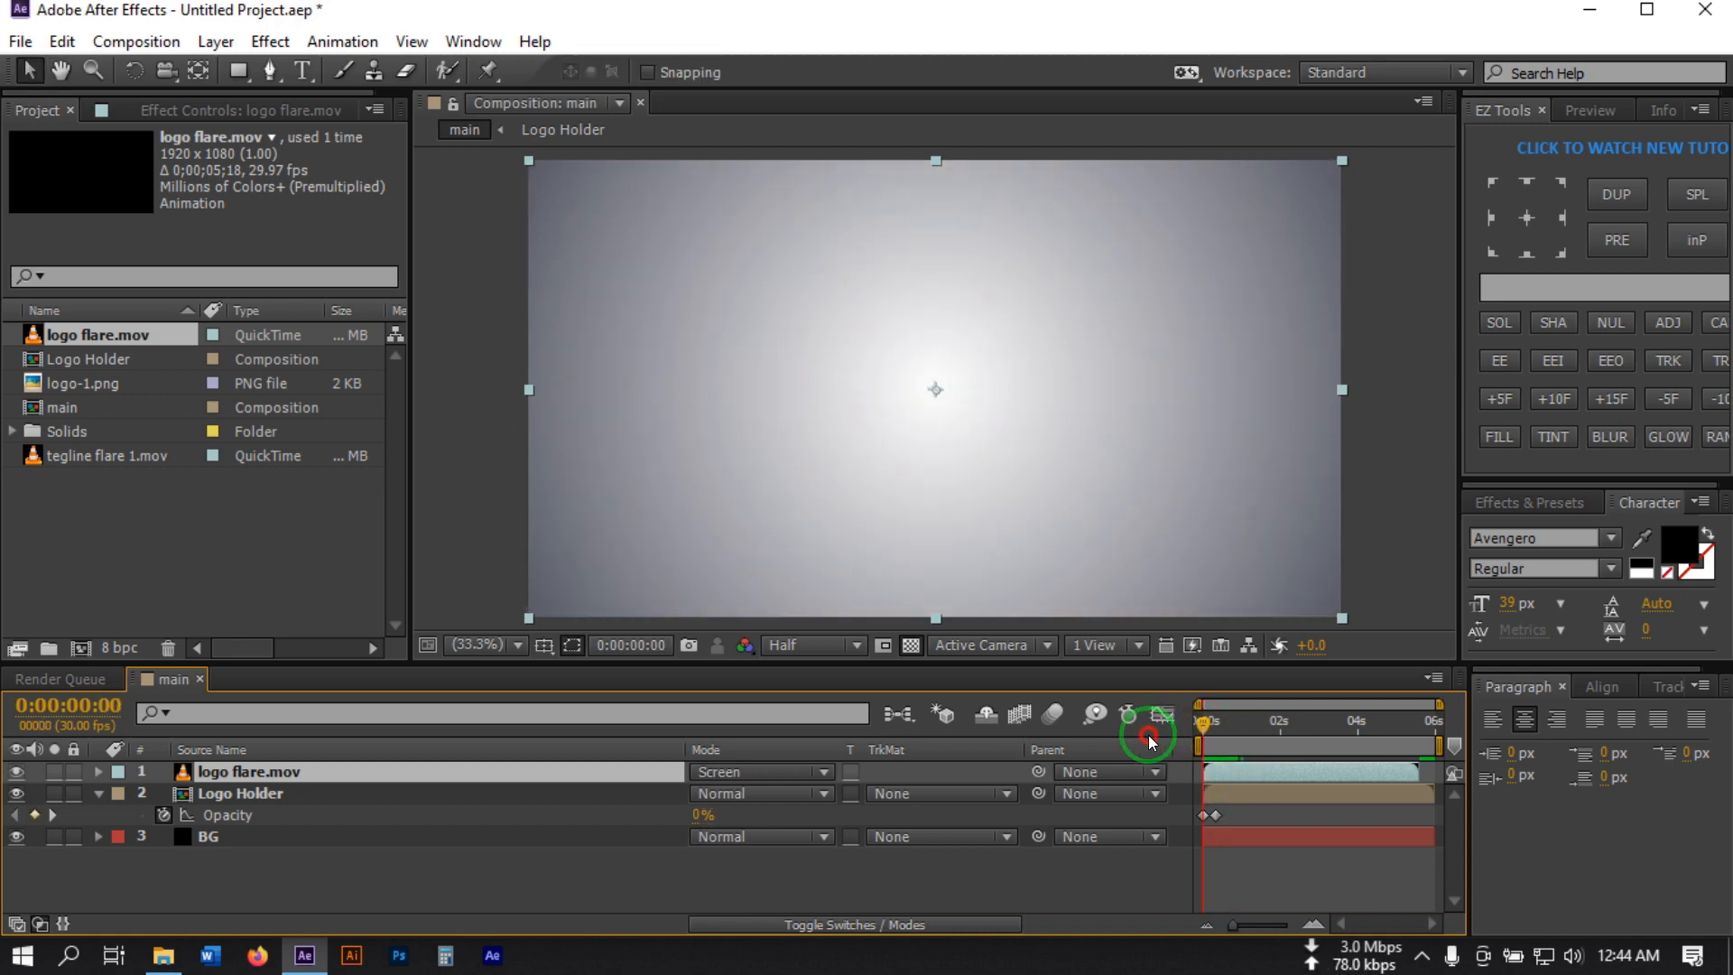
key("space")
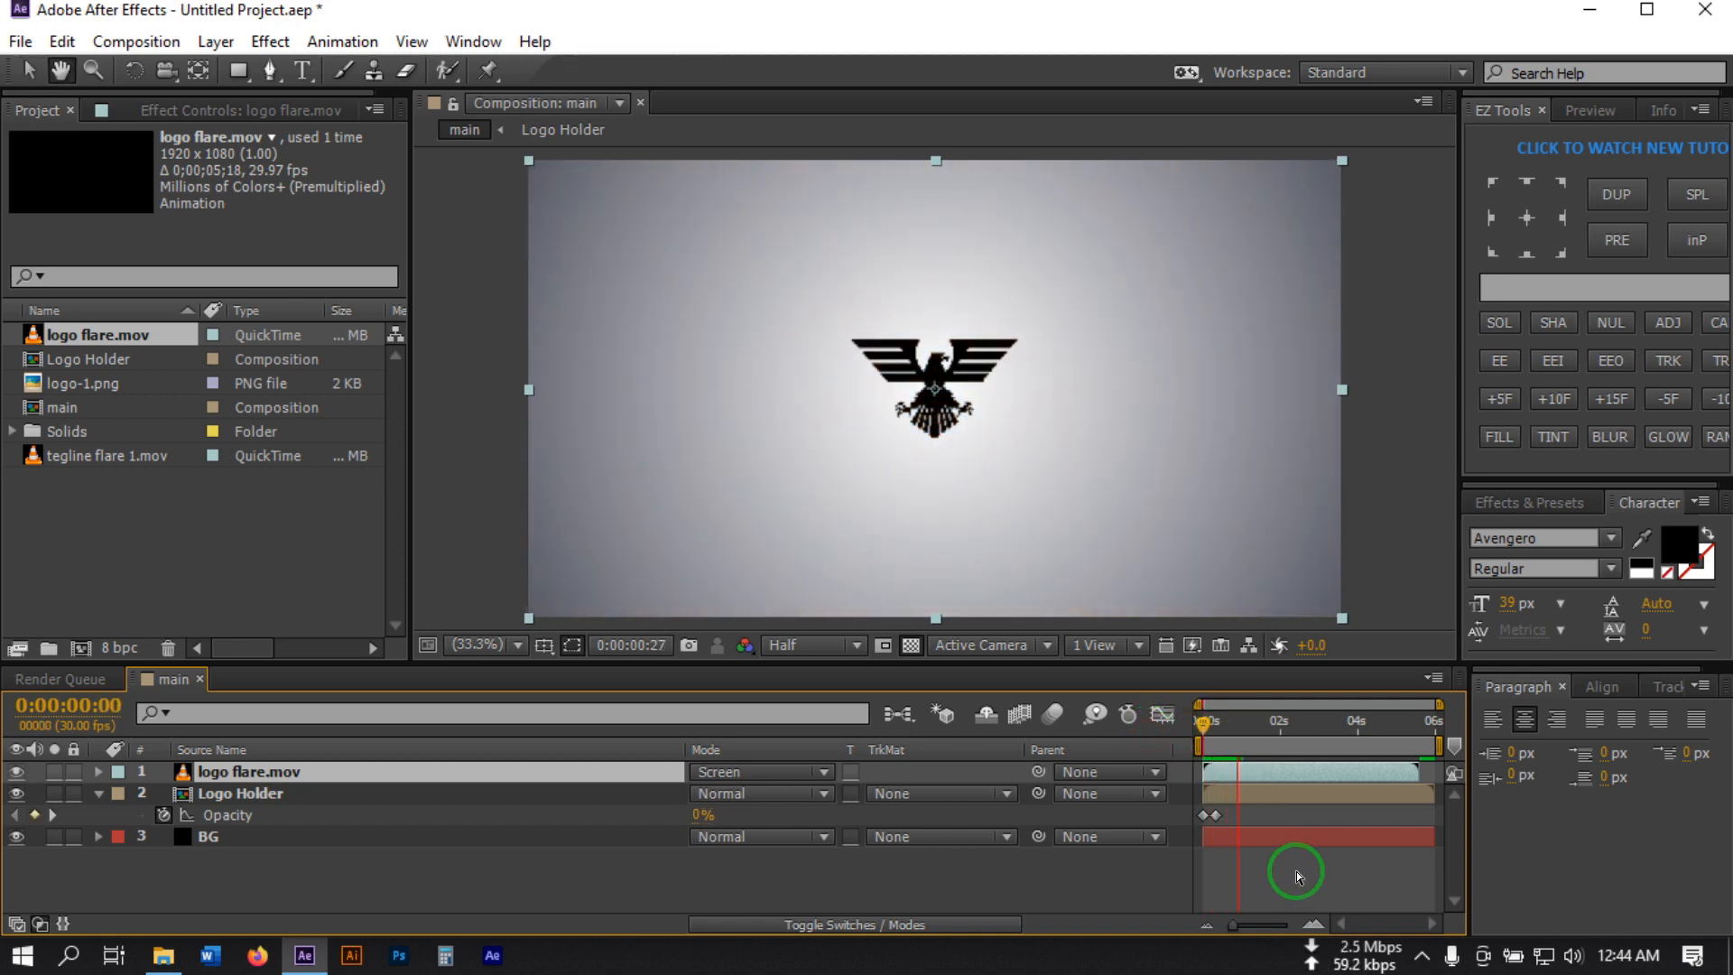
key("space")
Try delaying the Logo Holder layer by a few frames, preview its timing against the flare, and undo the shift
mouse_move(1210, 727)
left_mouse_down()
mouse_move(1195, 735)
mouse_move(1213, 728)
left_mouse_up()
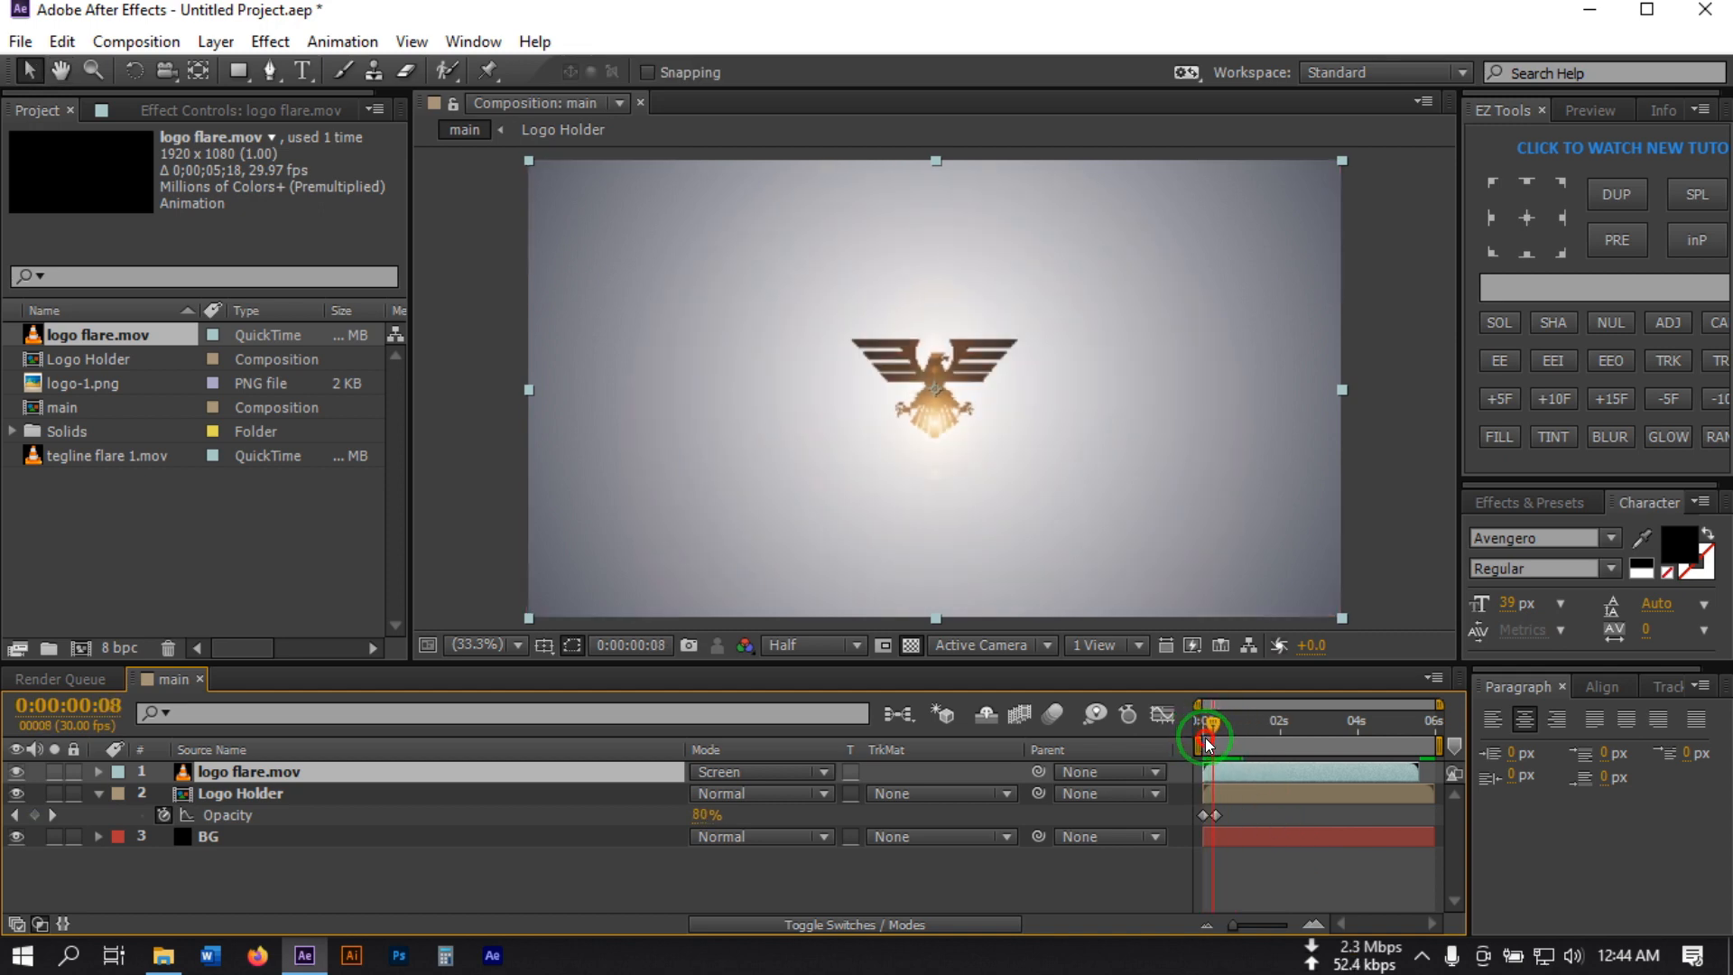
left_click(1222, 789)
left_click_drag(1226, 789, 1232, 791)
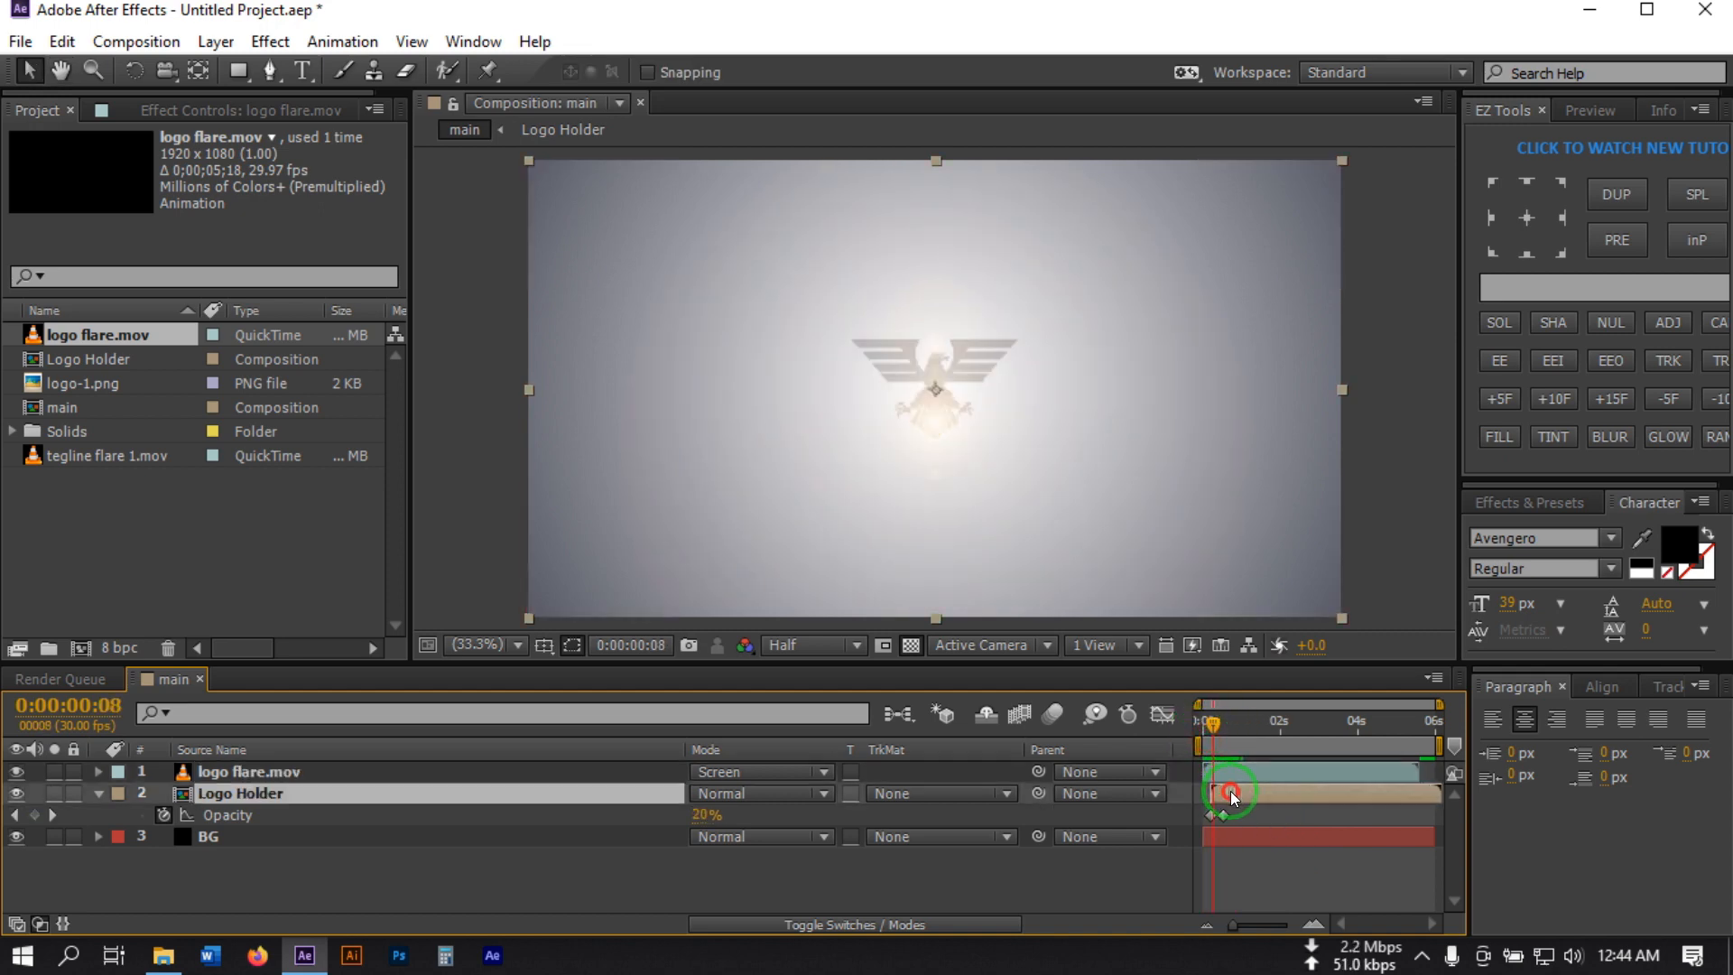
left_click(1192, 728)
key("space")
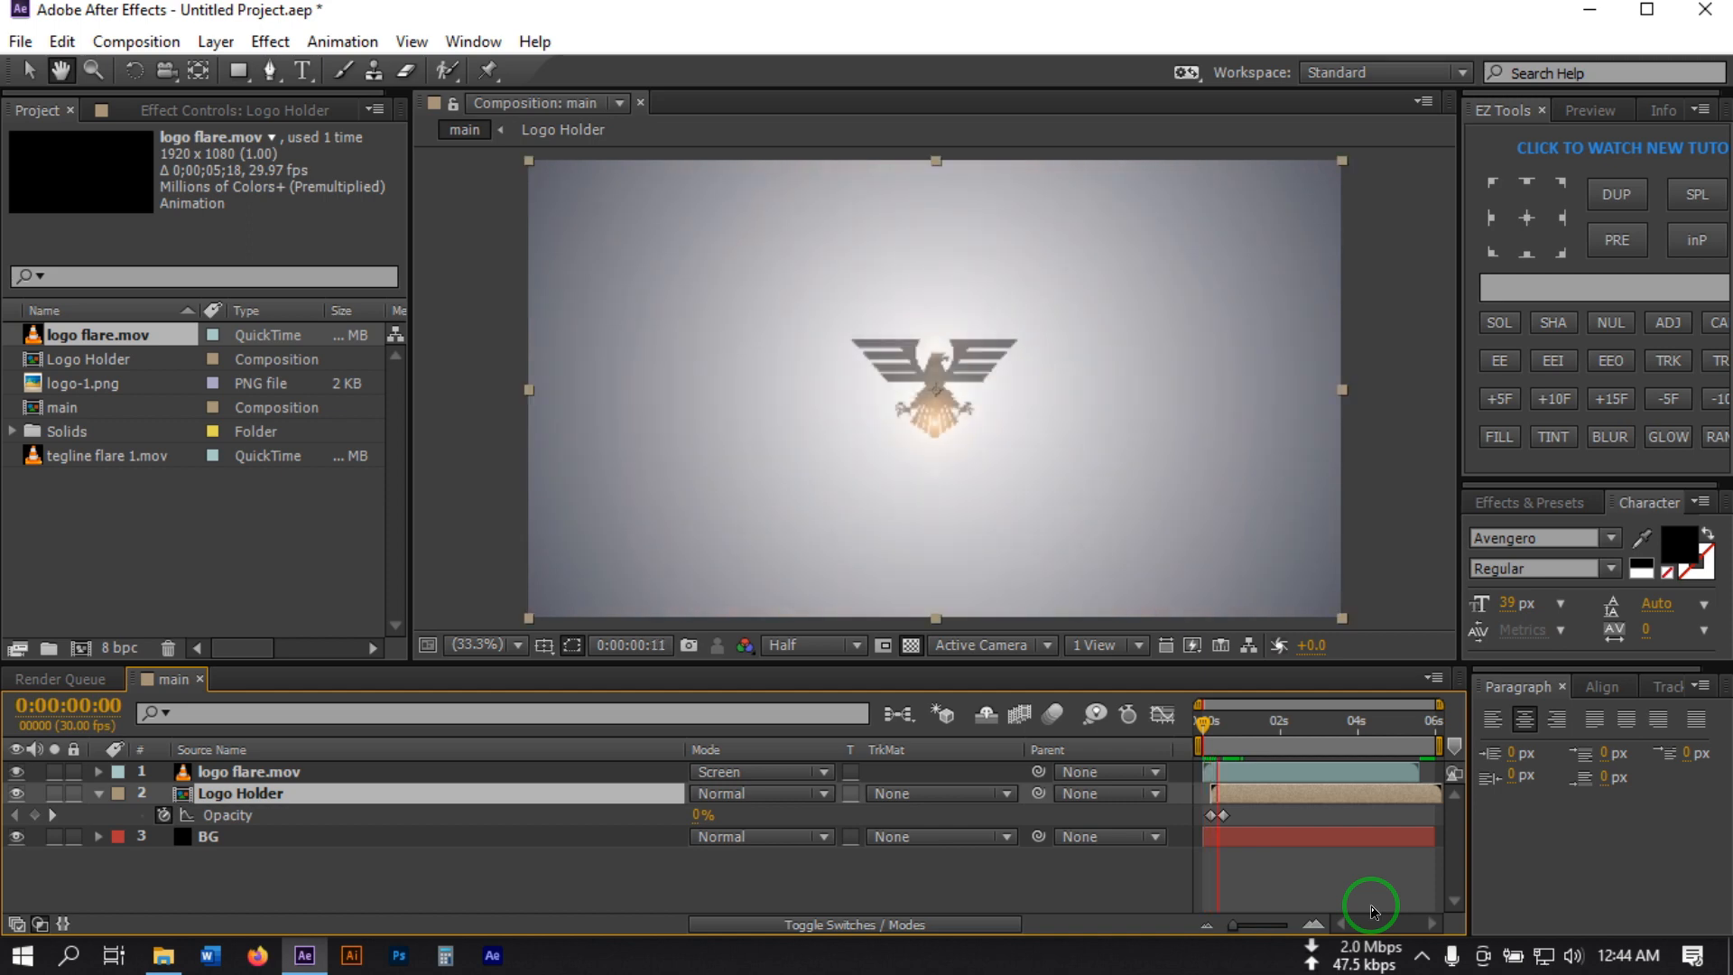
key("space")
key("ctrl+z")
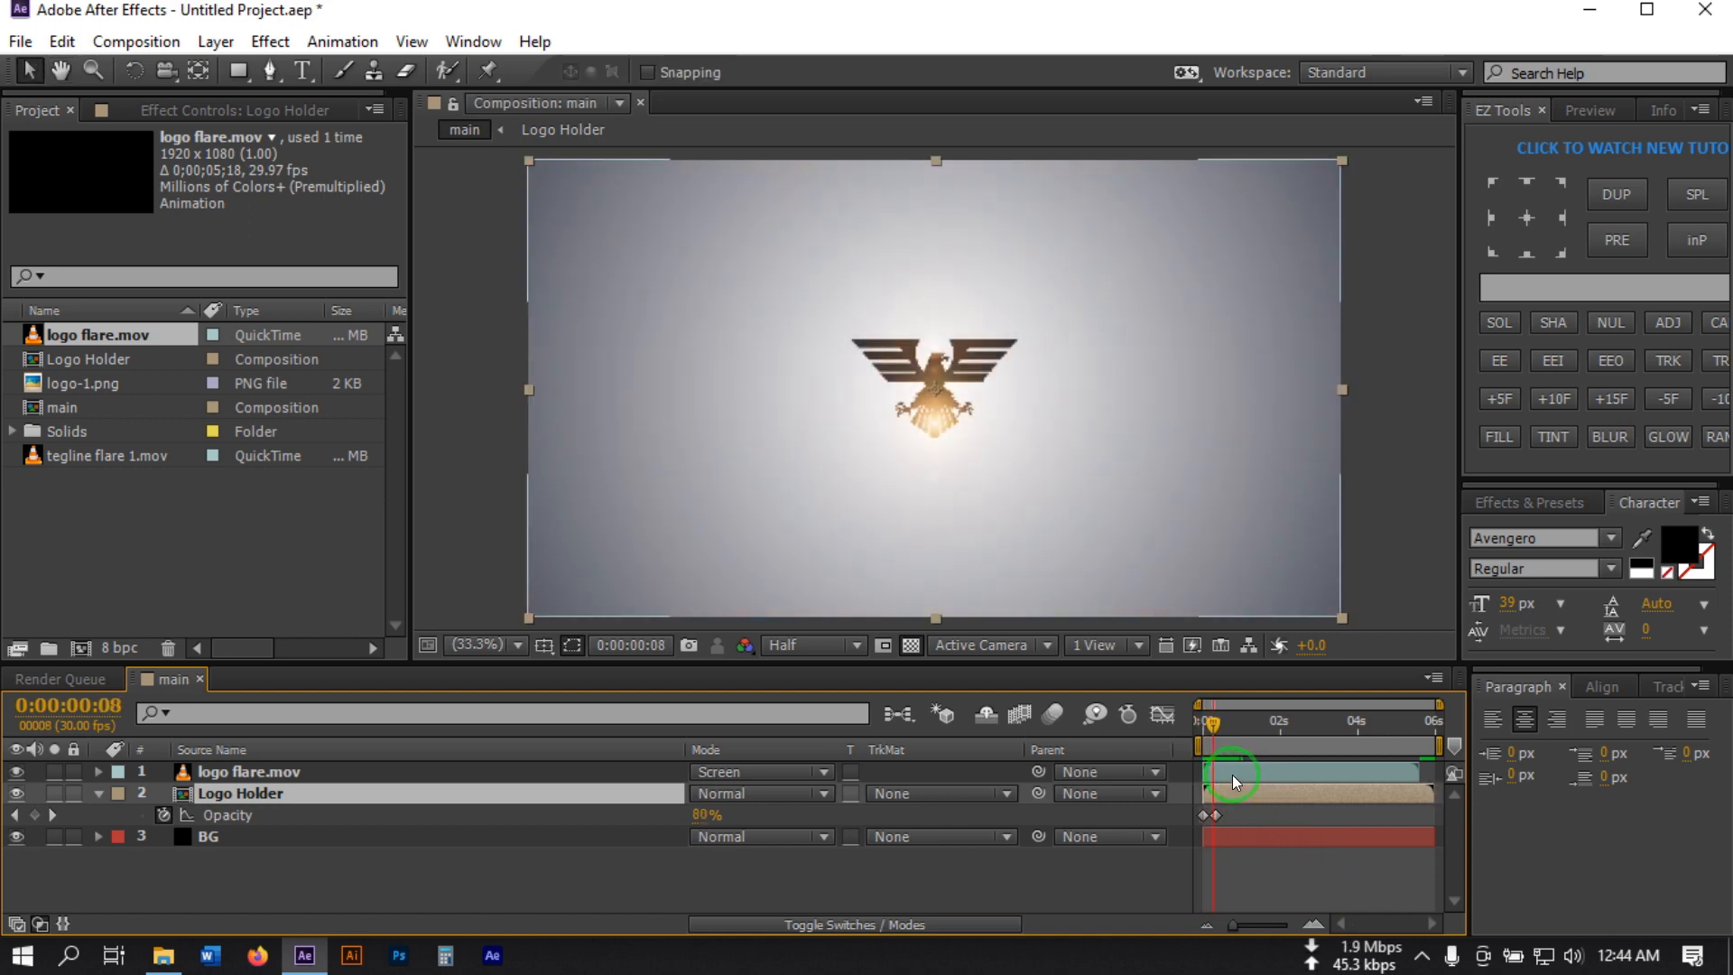
Try delaying the logo flare.mov layer slightly, preview the timing, and restore its start at 0:00:00:00
left_click_drag(1232, 772, 1233, 772)
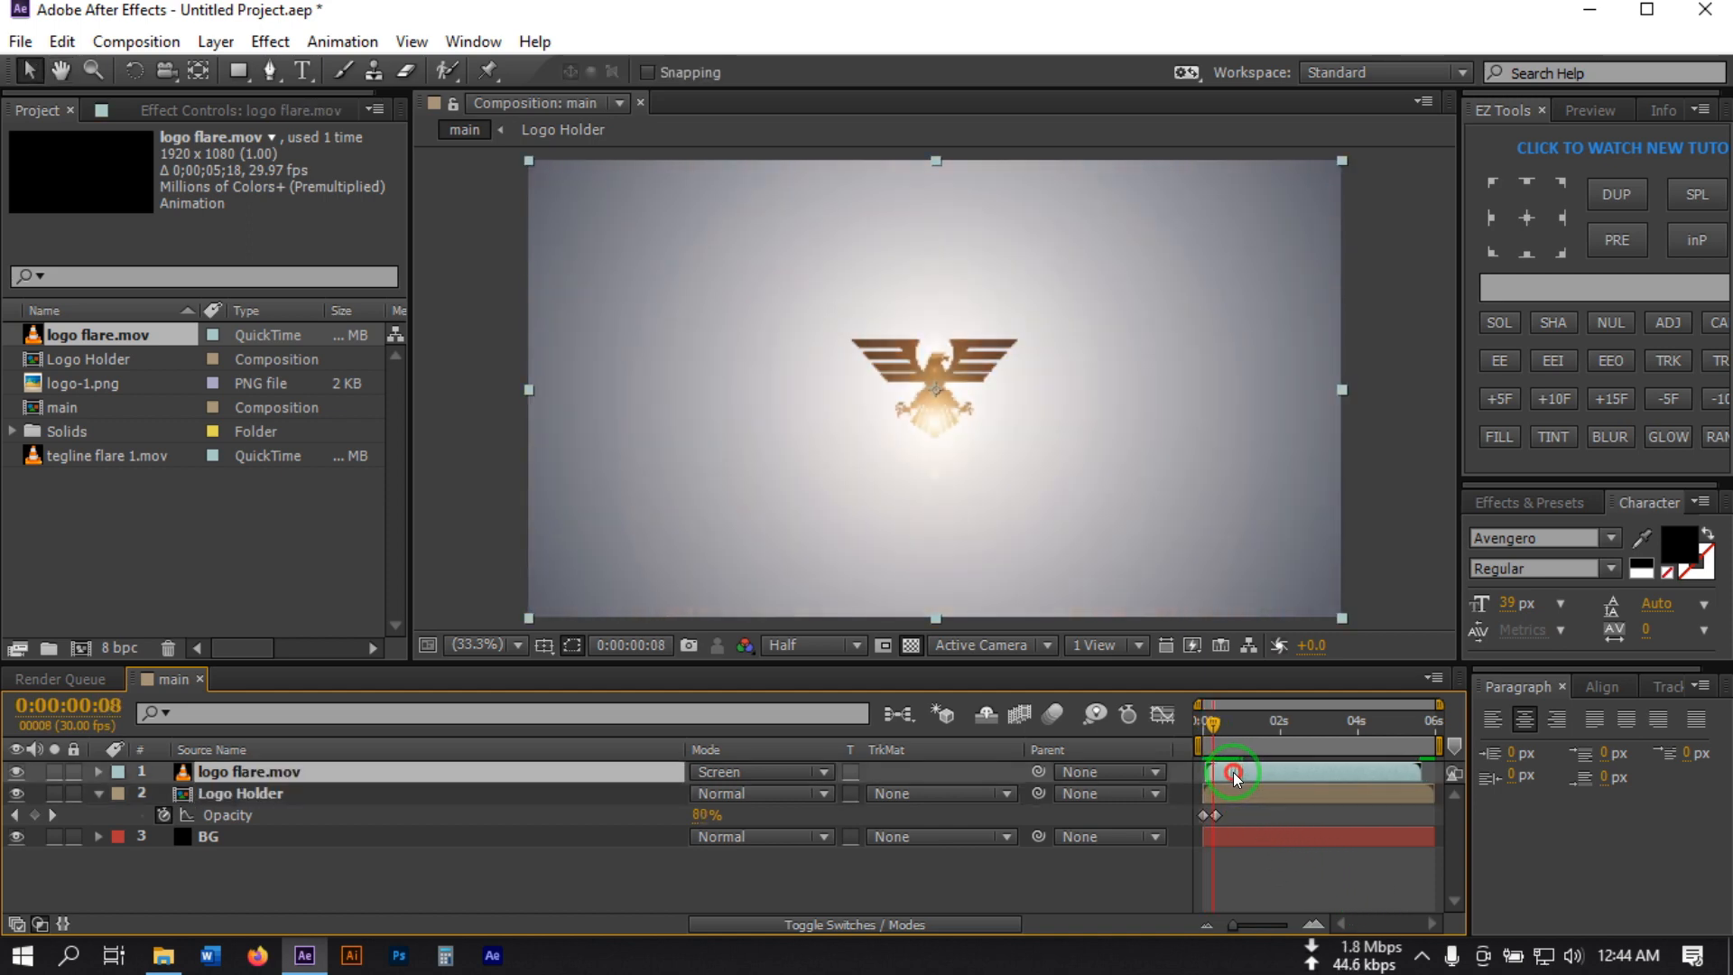
left_click(1199, 727)
key("space")
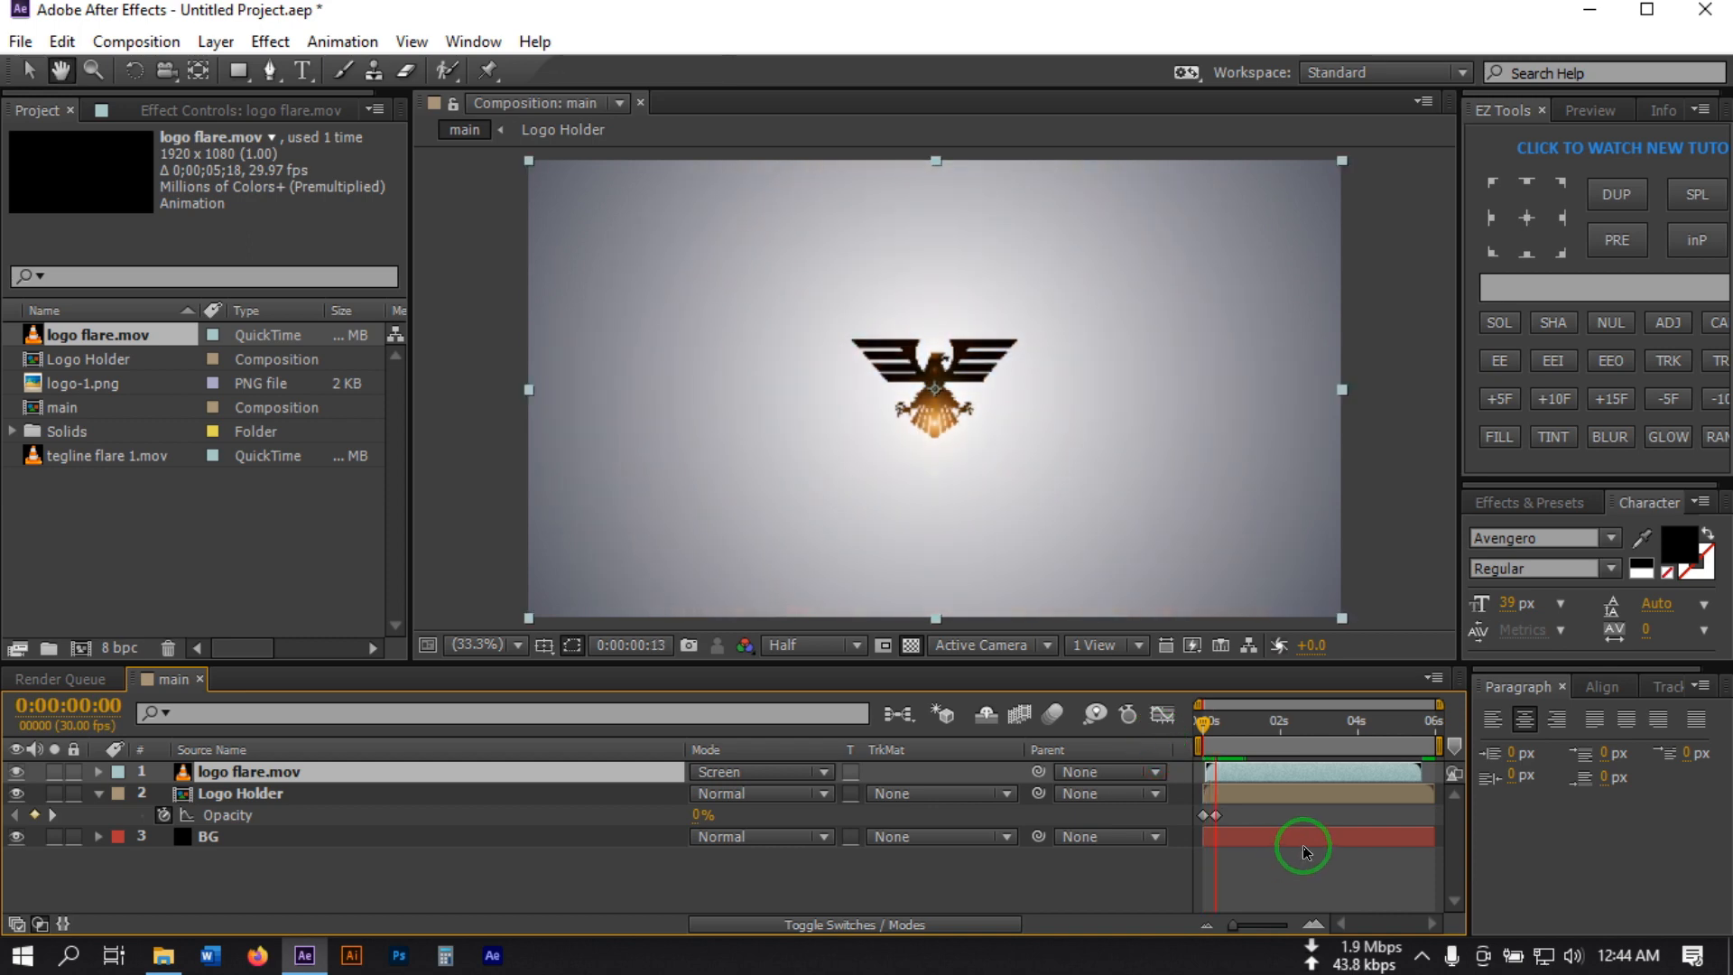
left_click(1214, 724)
key("space")
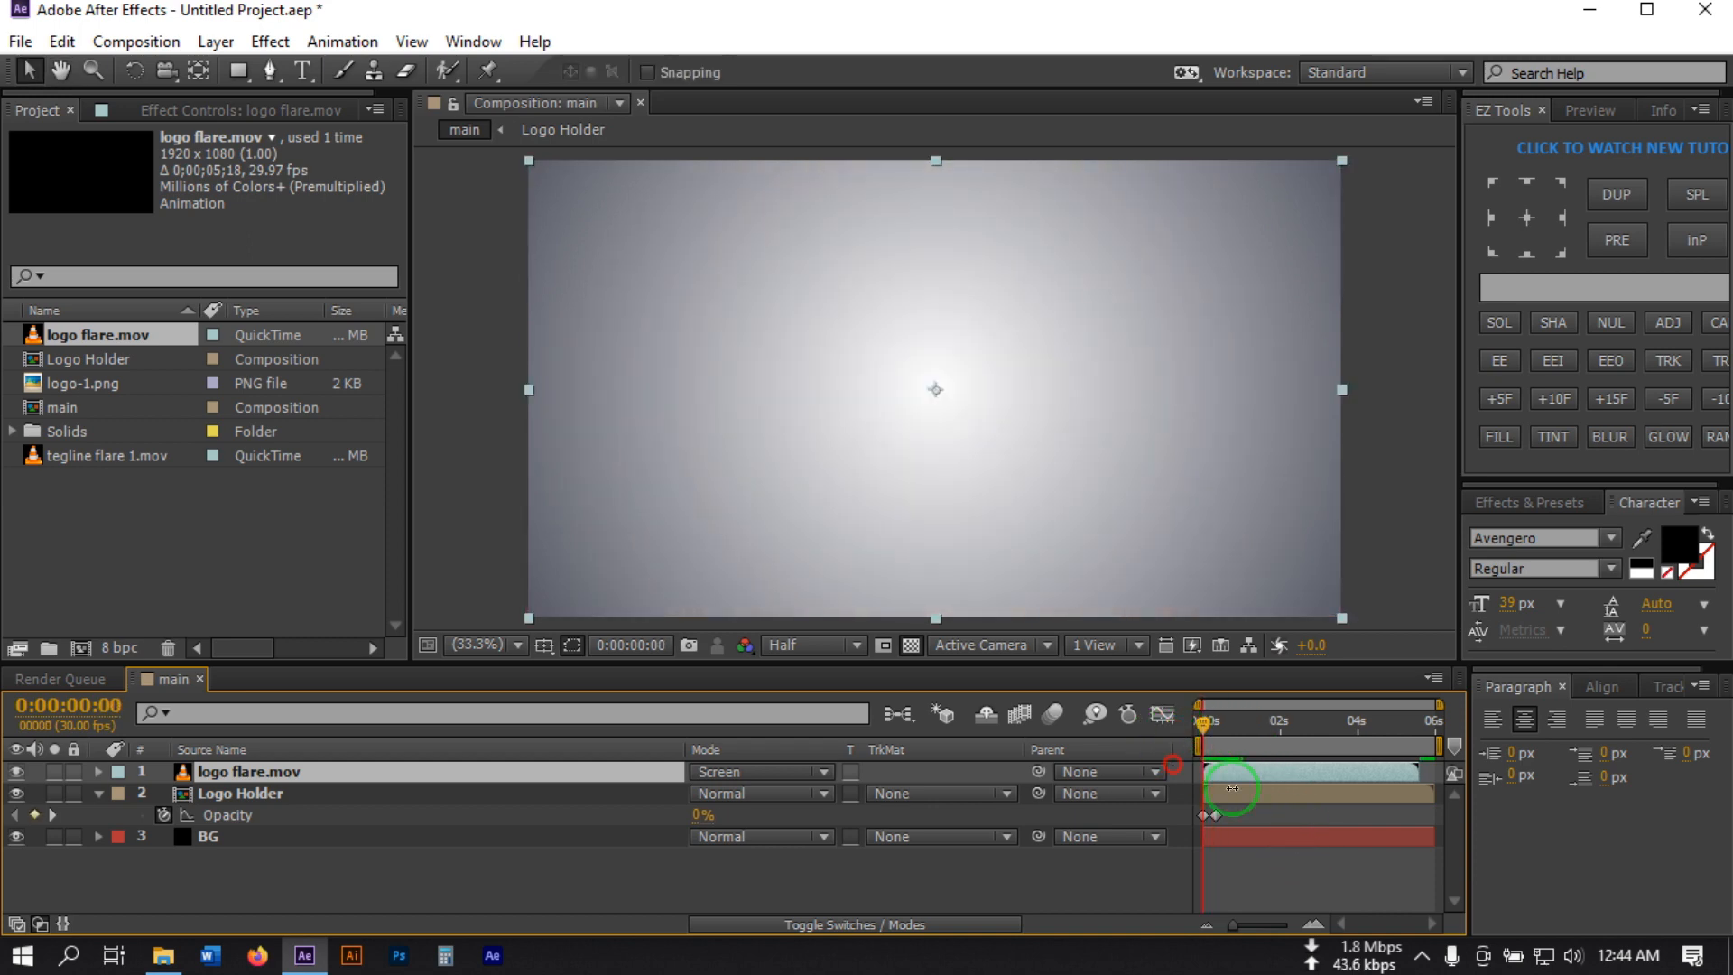
Play the flare and logo reveal from 0:00:00:00, stopping at 0:00:00:14
left_click(1315, 800)
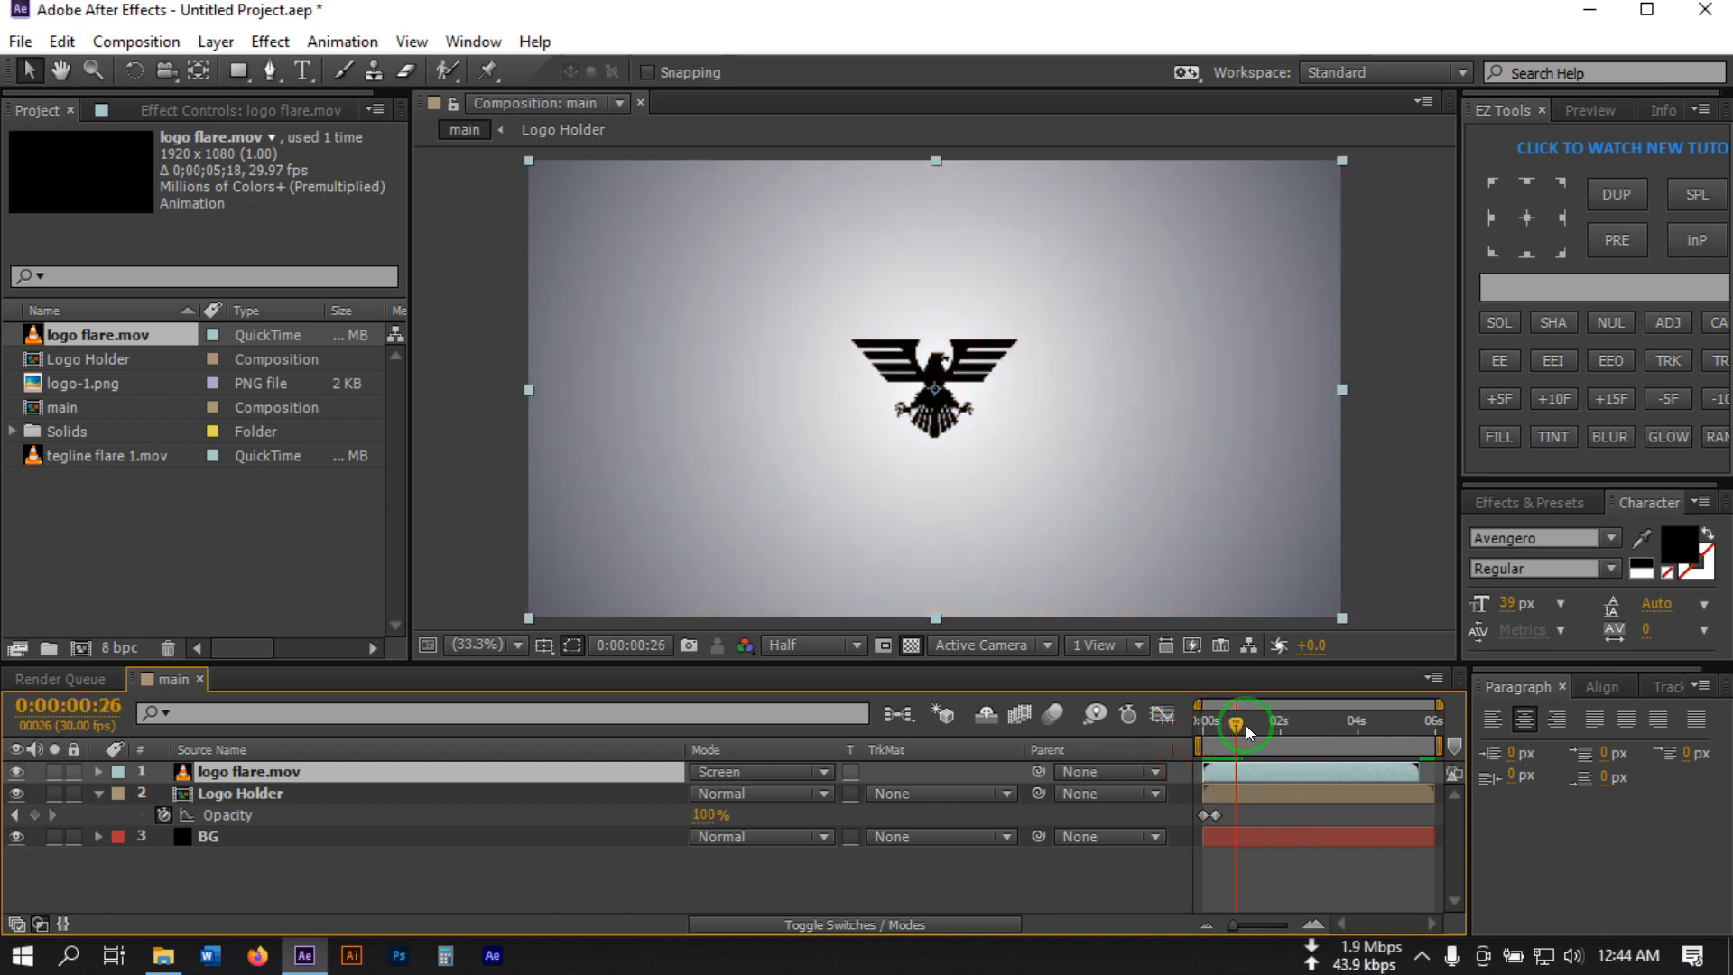
left_click_drag(1206, 724, 1156, 745)
key("space")
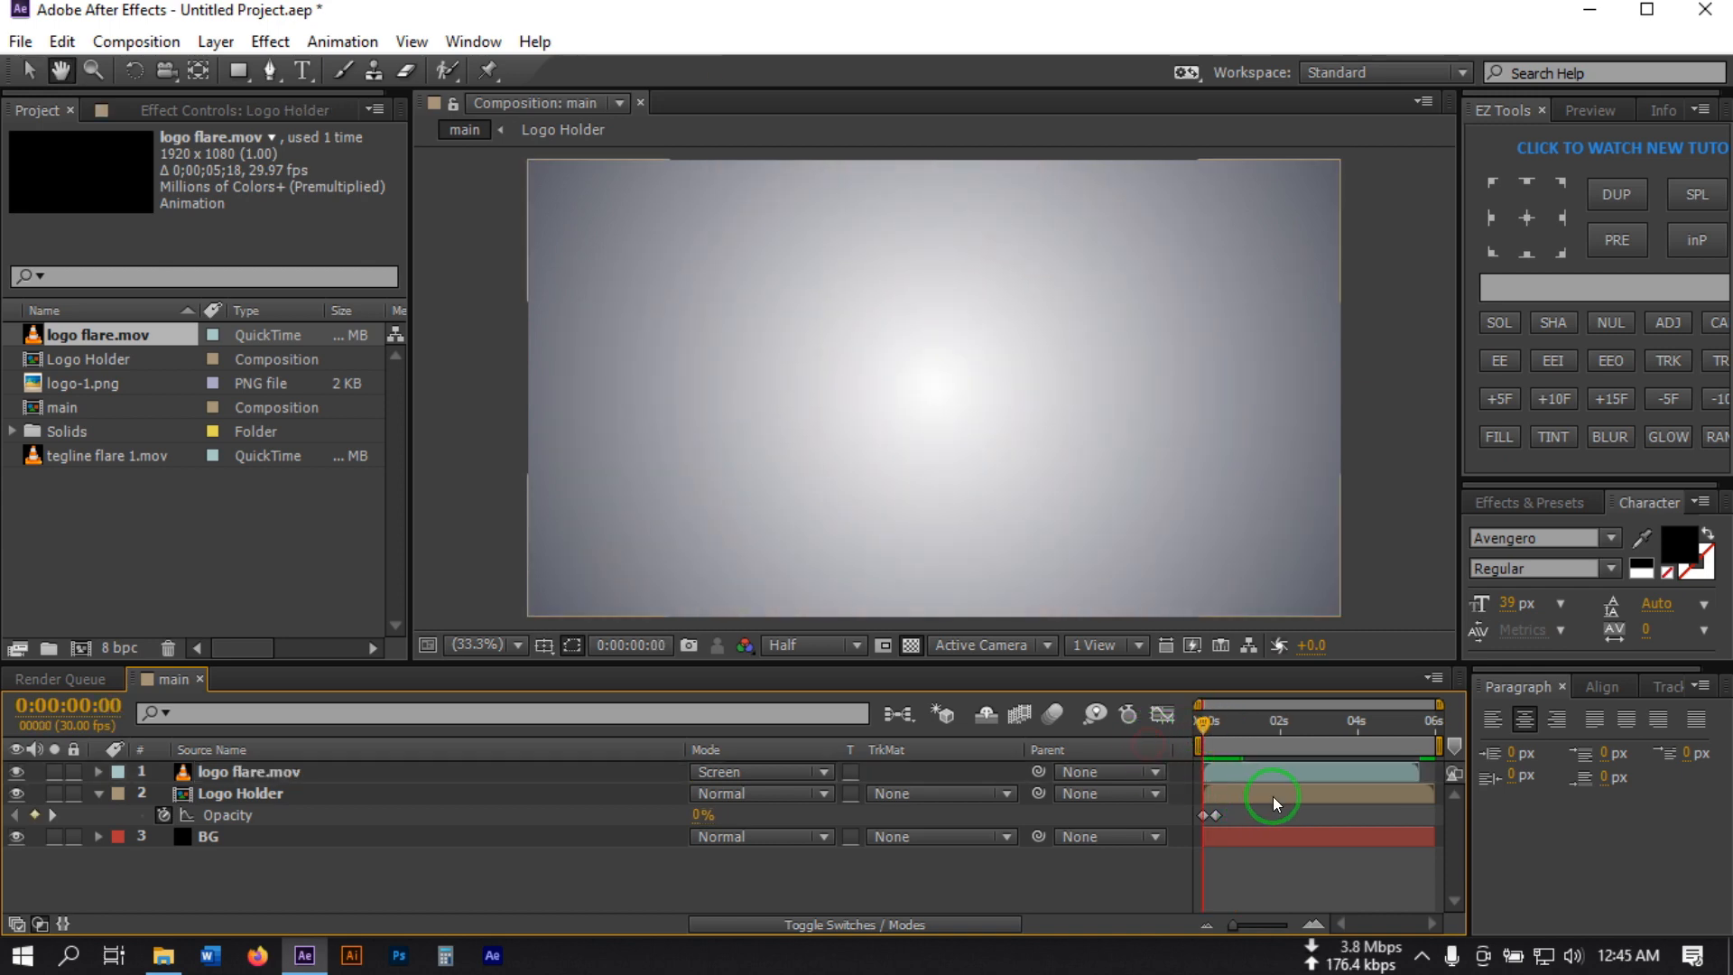
key("space")
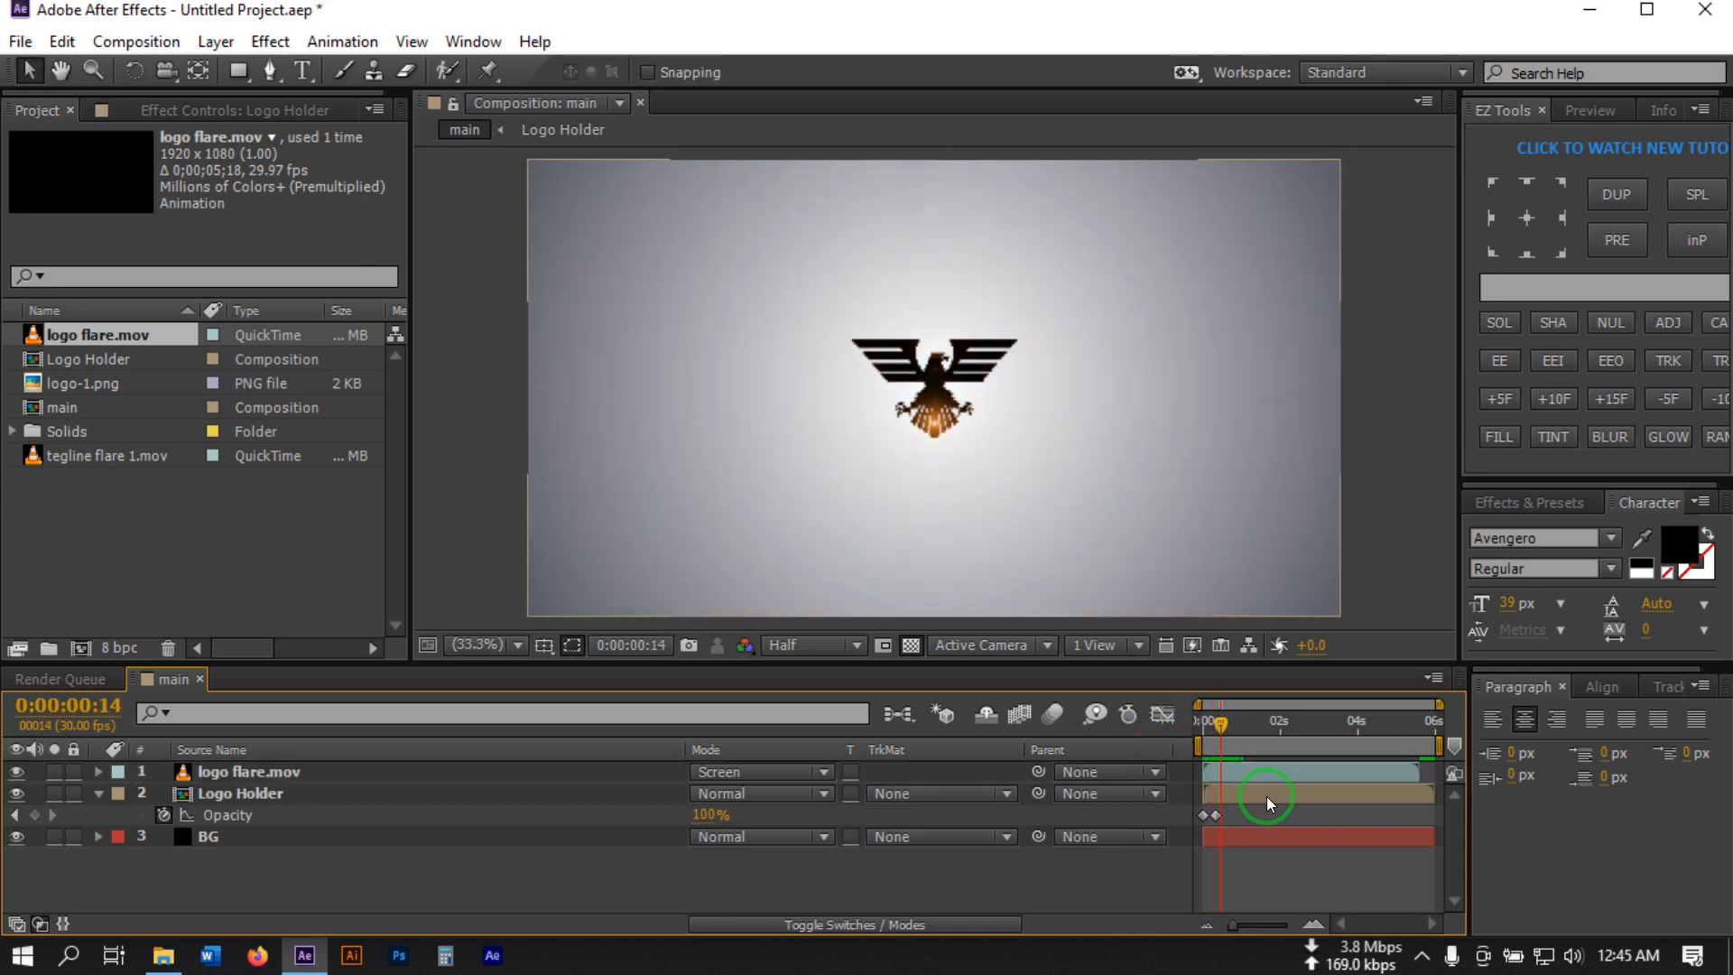
Create a text layer reading "Shehab EDitrz" and place it just below the eagle logo
right_click(268, 856)
mouse_move(392, 592)
left_click(724, 623)
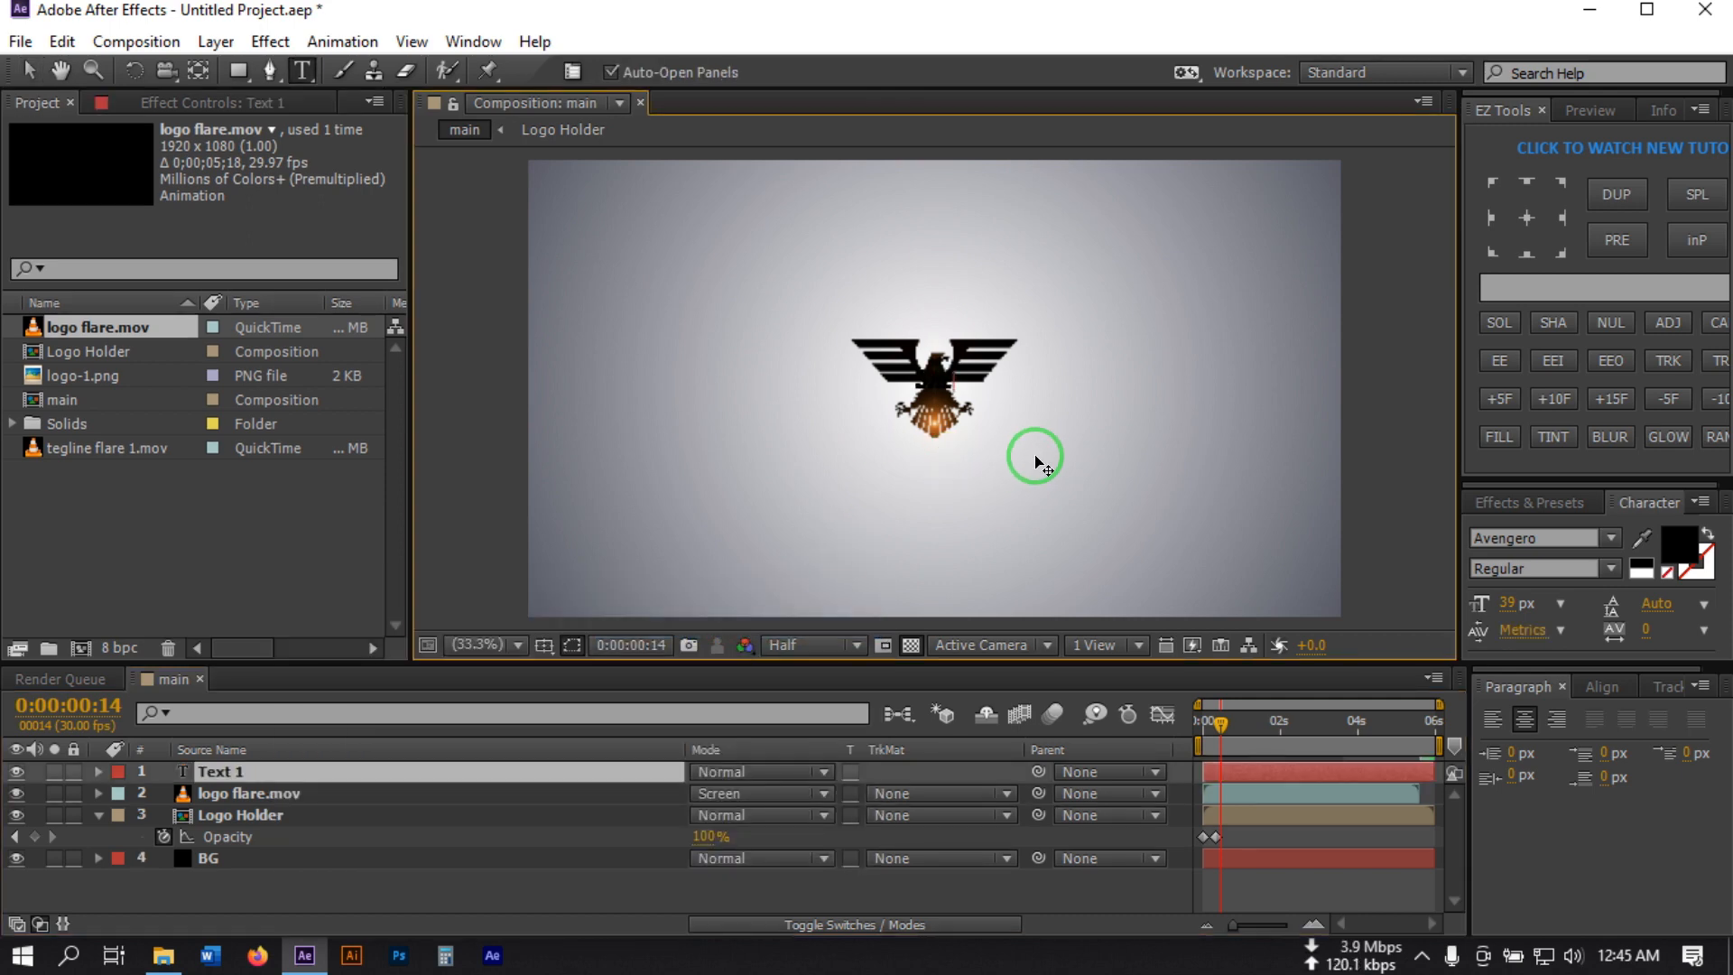
type("Shehab Editrz")
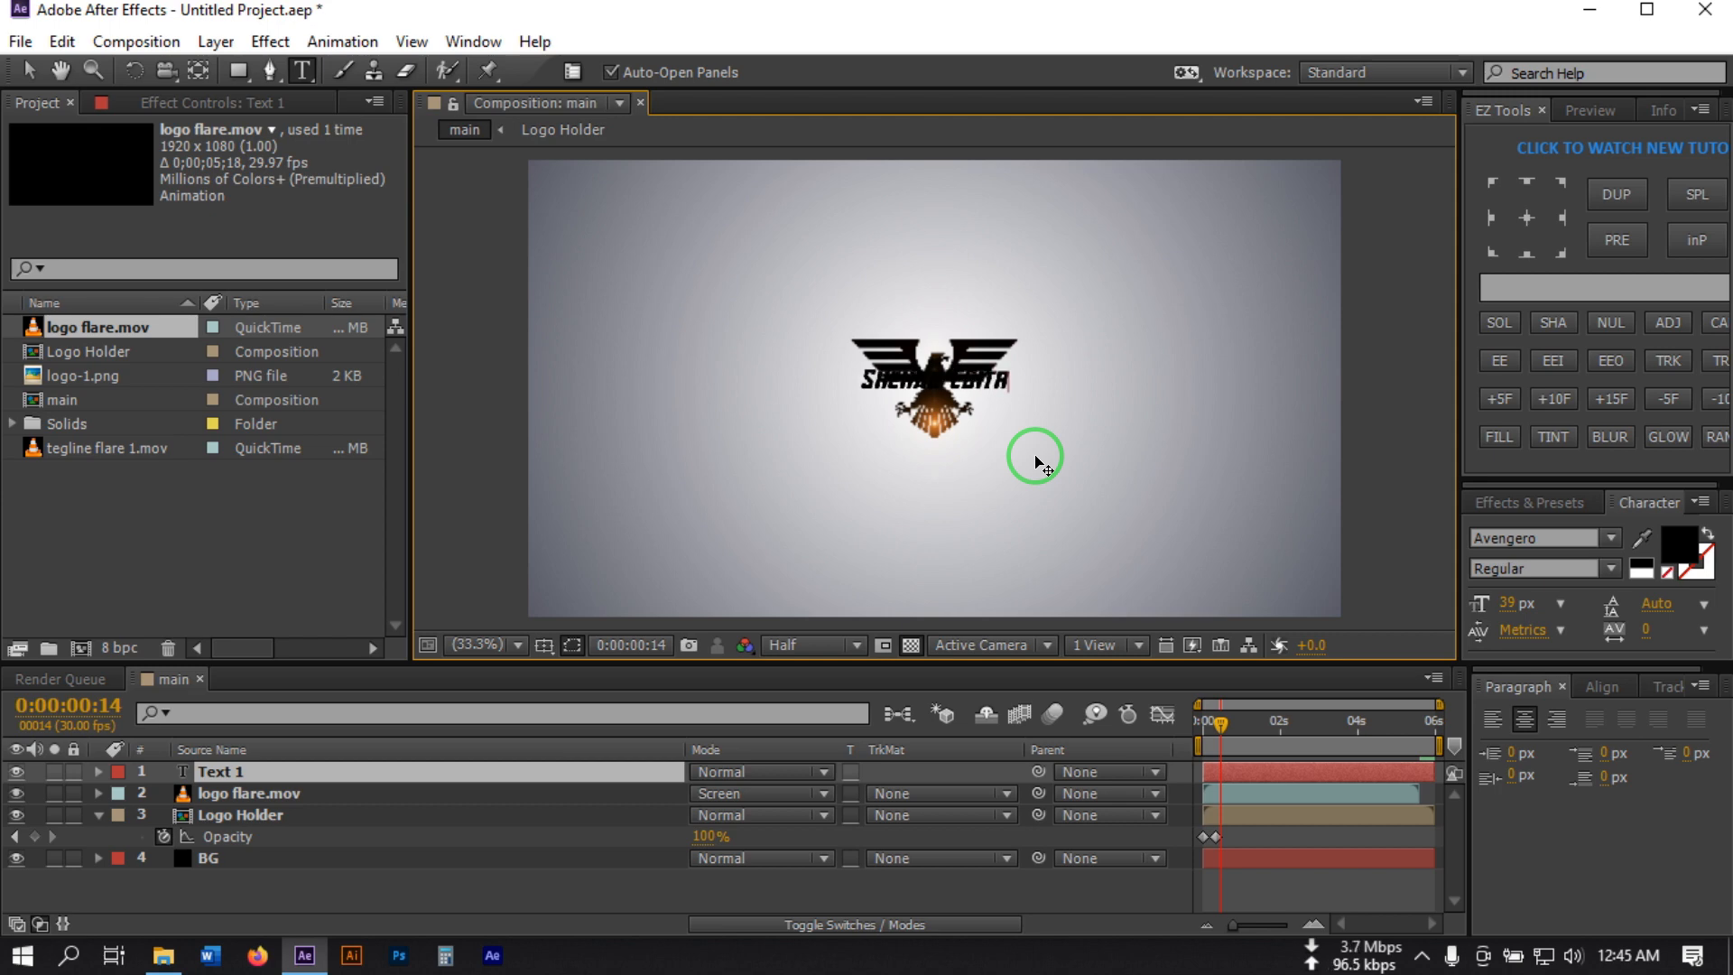
left_click_drag(1030, 460, 1021, 548)
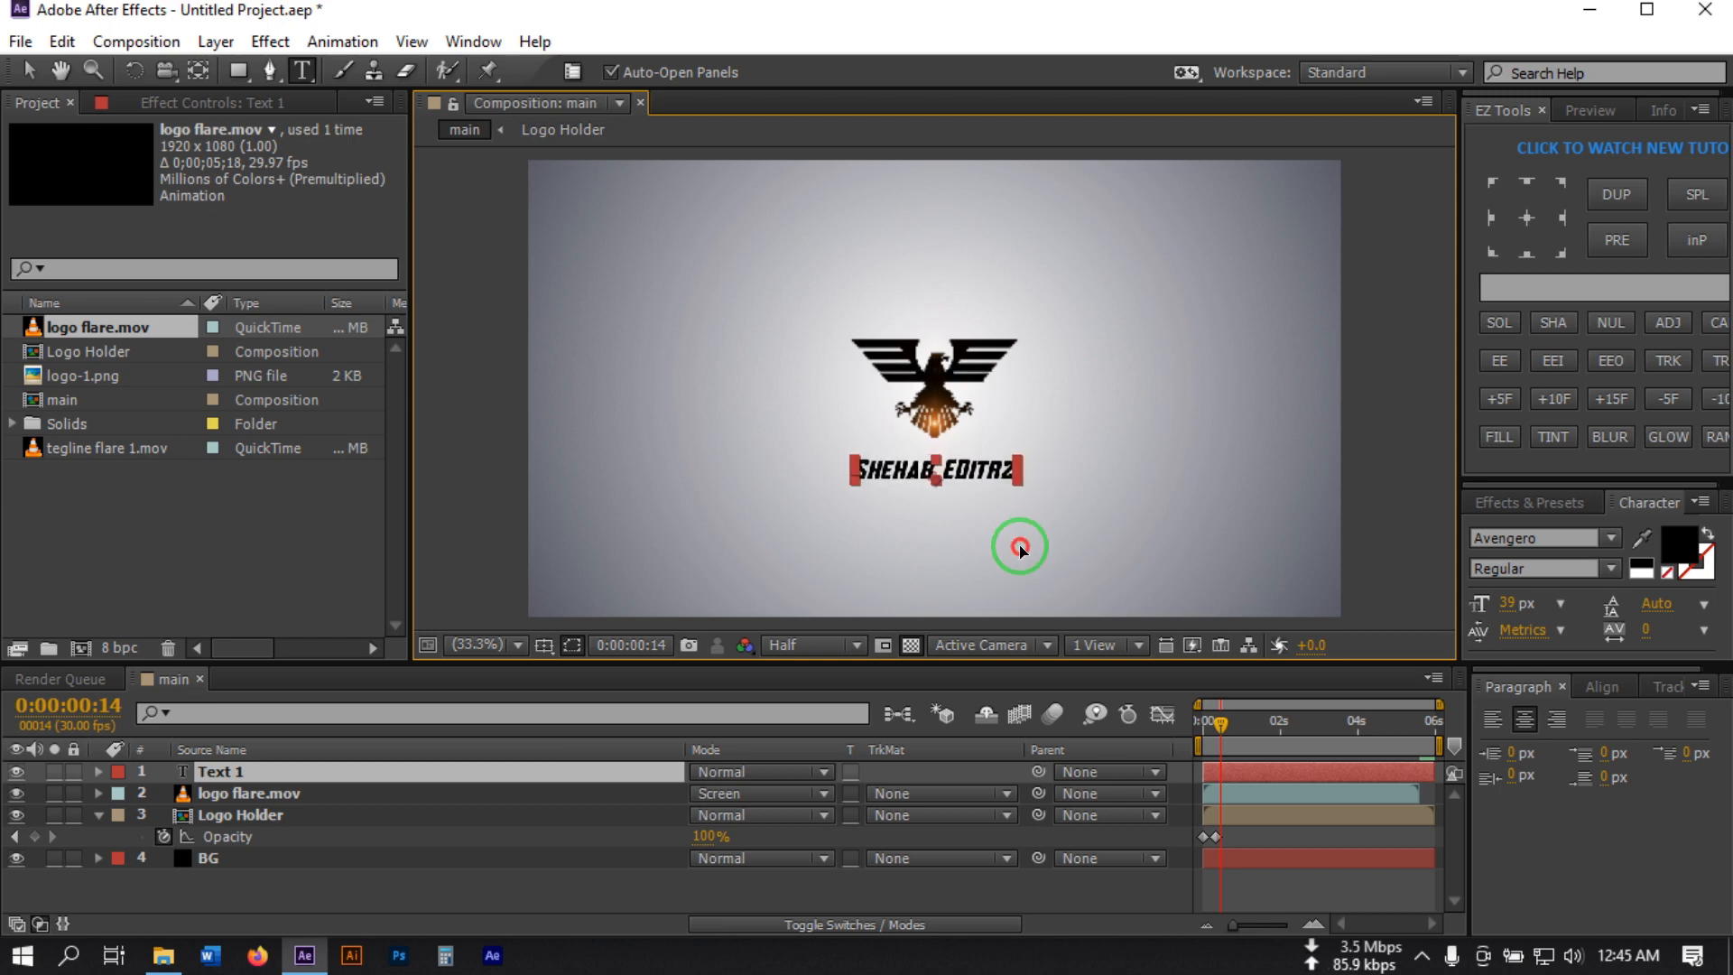
Replace the wording of the text below the logo with "Shehab Editz"
double_click(994, 508)
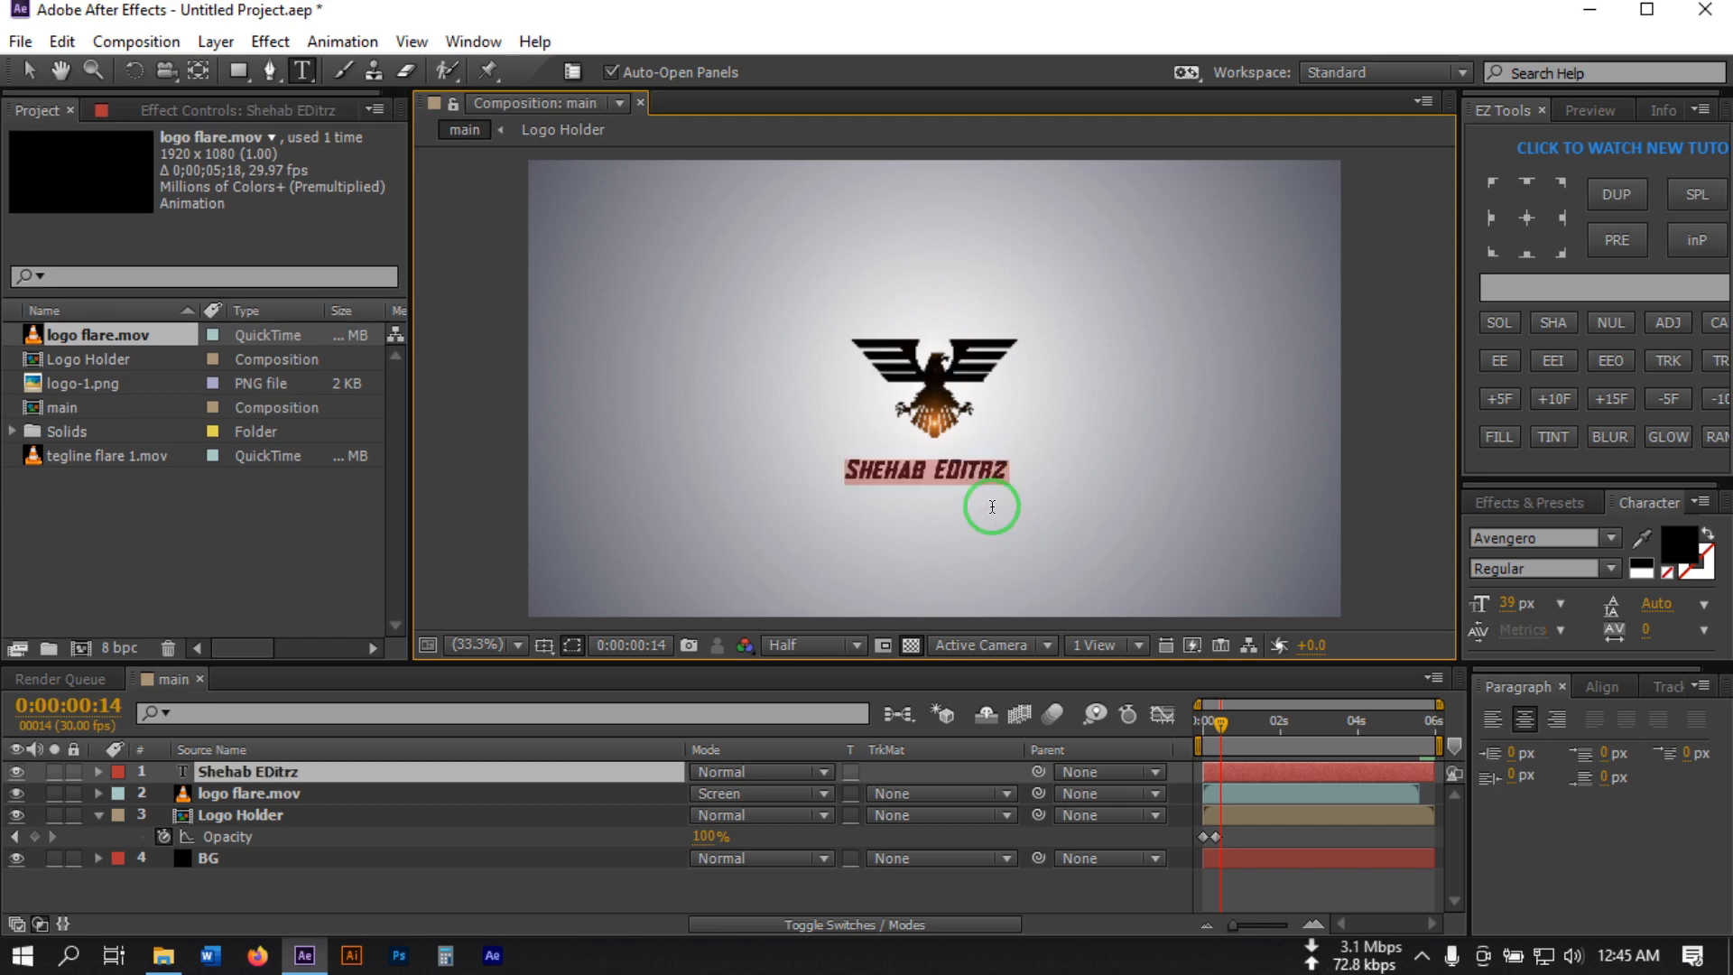
type("Shehab Editz")
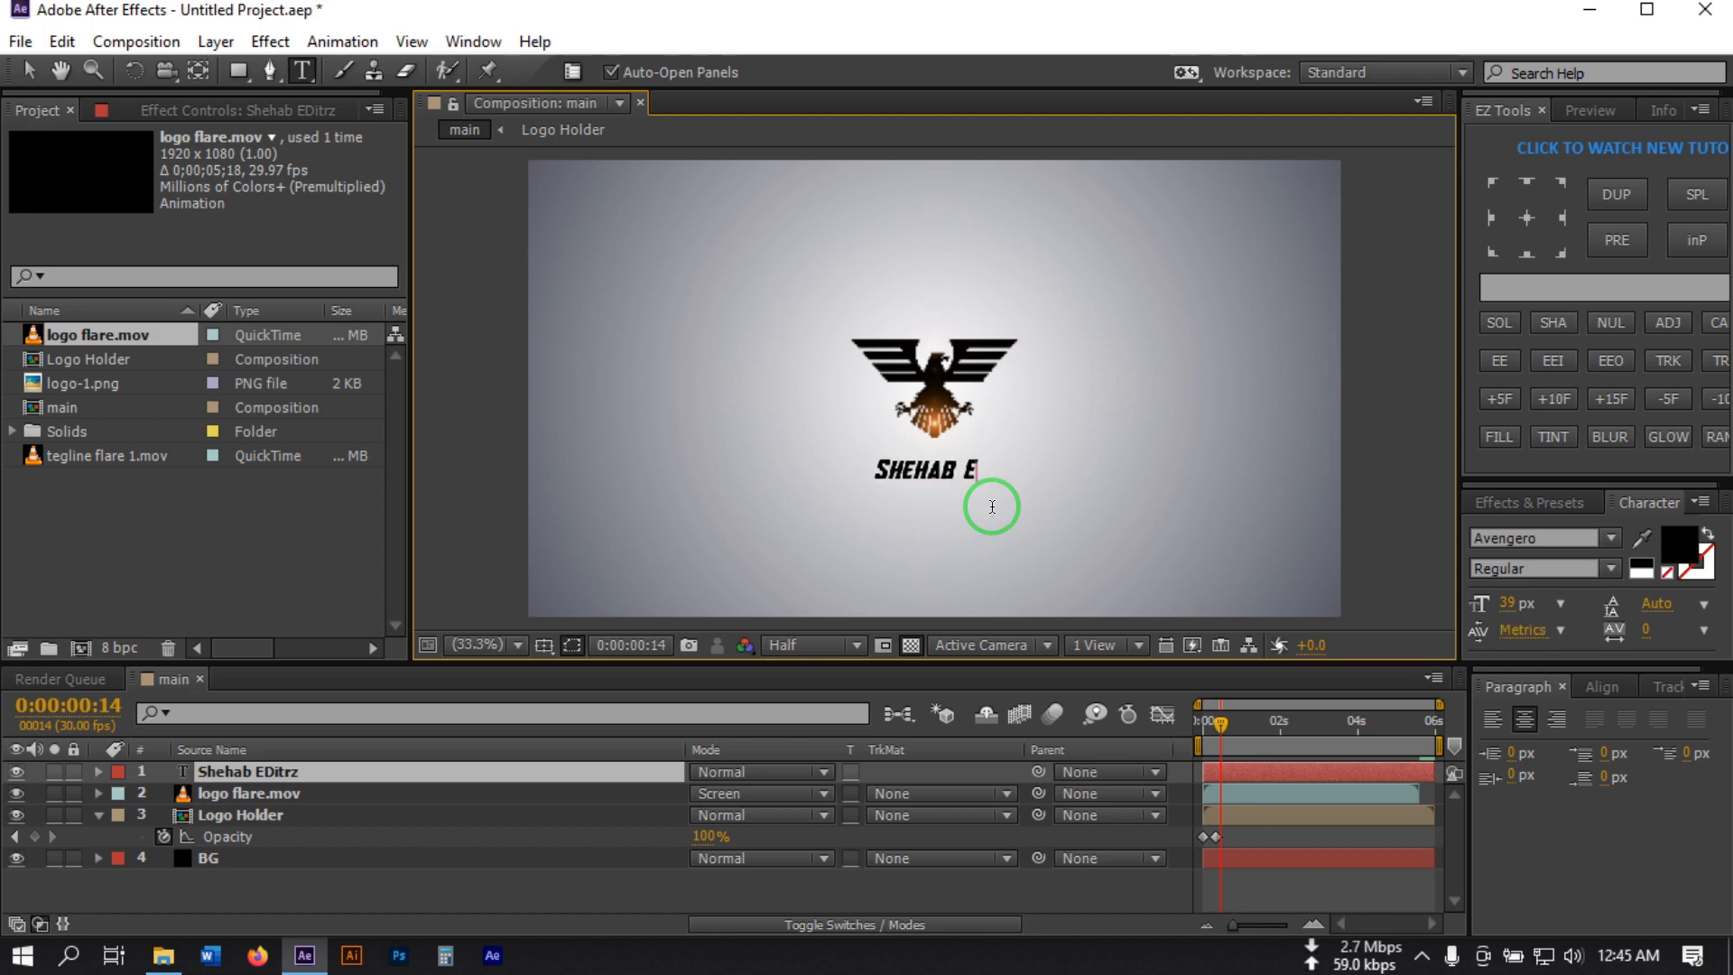
left_click(407, 878)
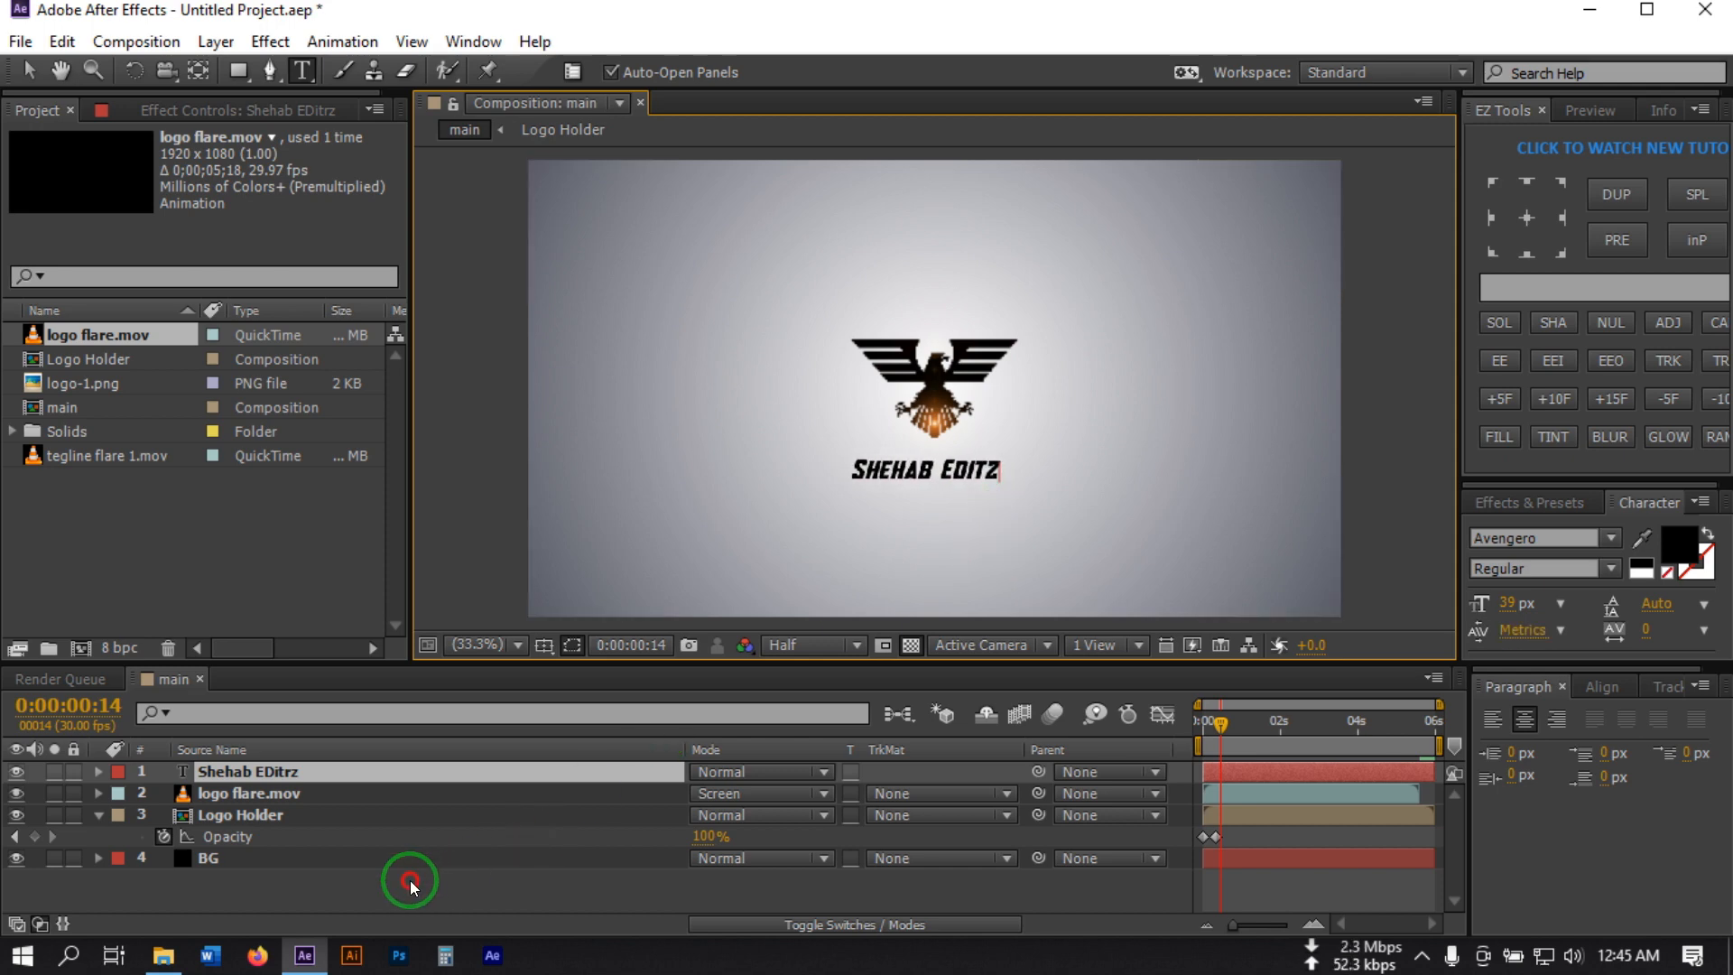
Center the brand-name text layer horizontally in the composition
left_click(290, 769)
left_click(1596, 691)
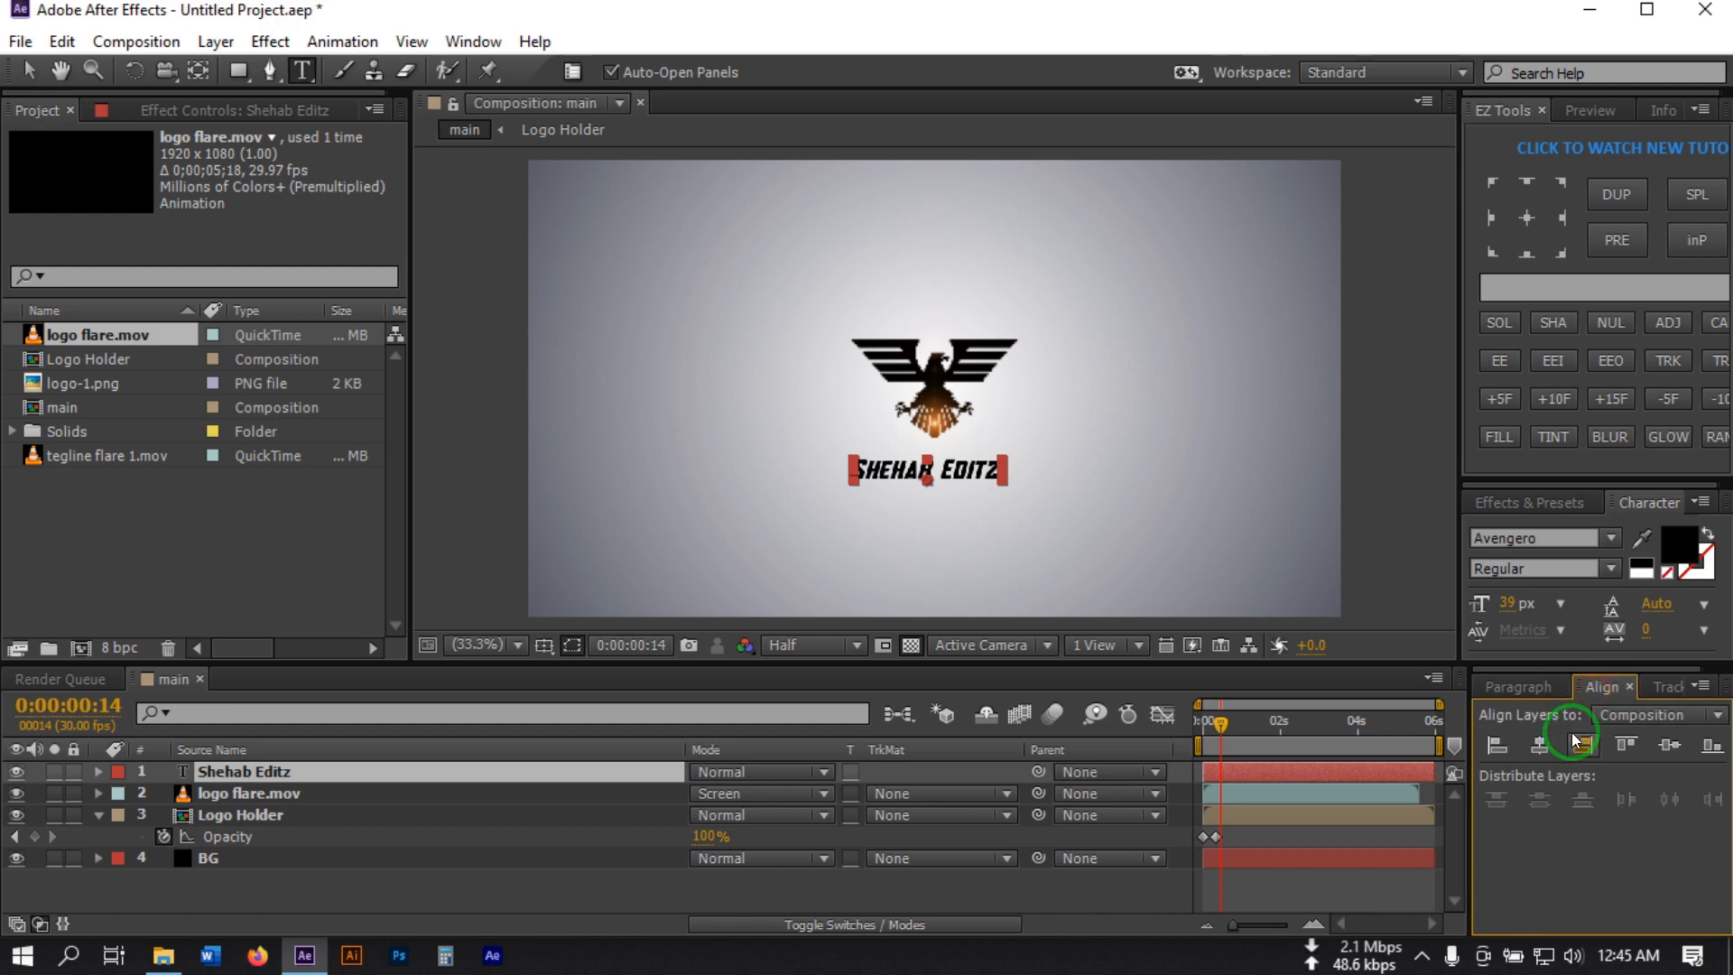
left_click(1540, 745)
left_click(280, 893)
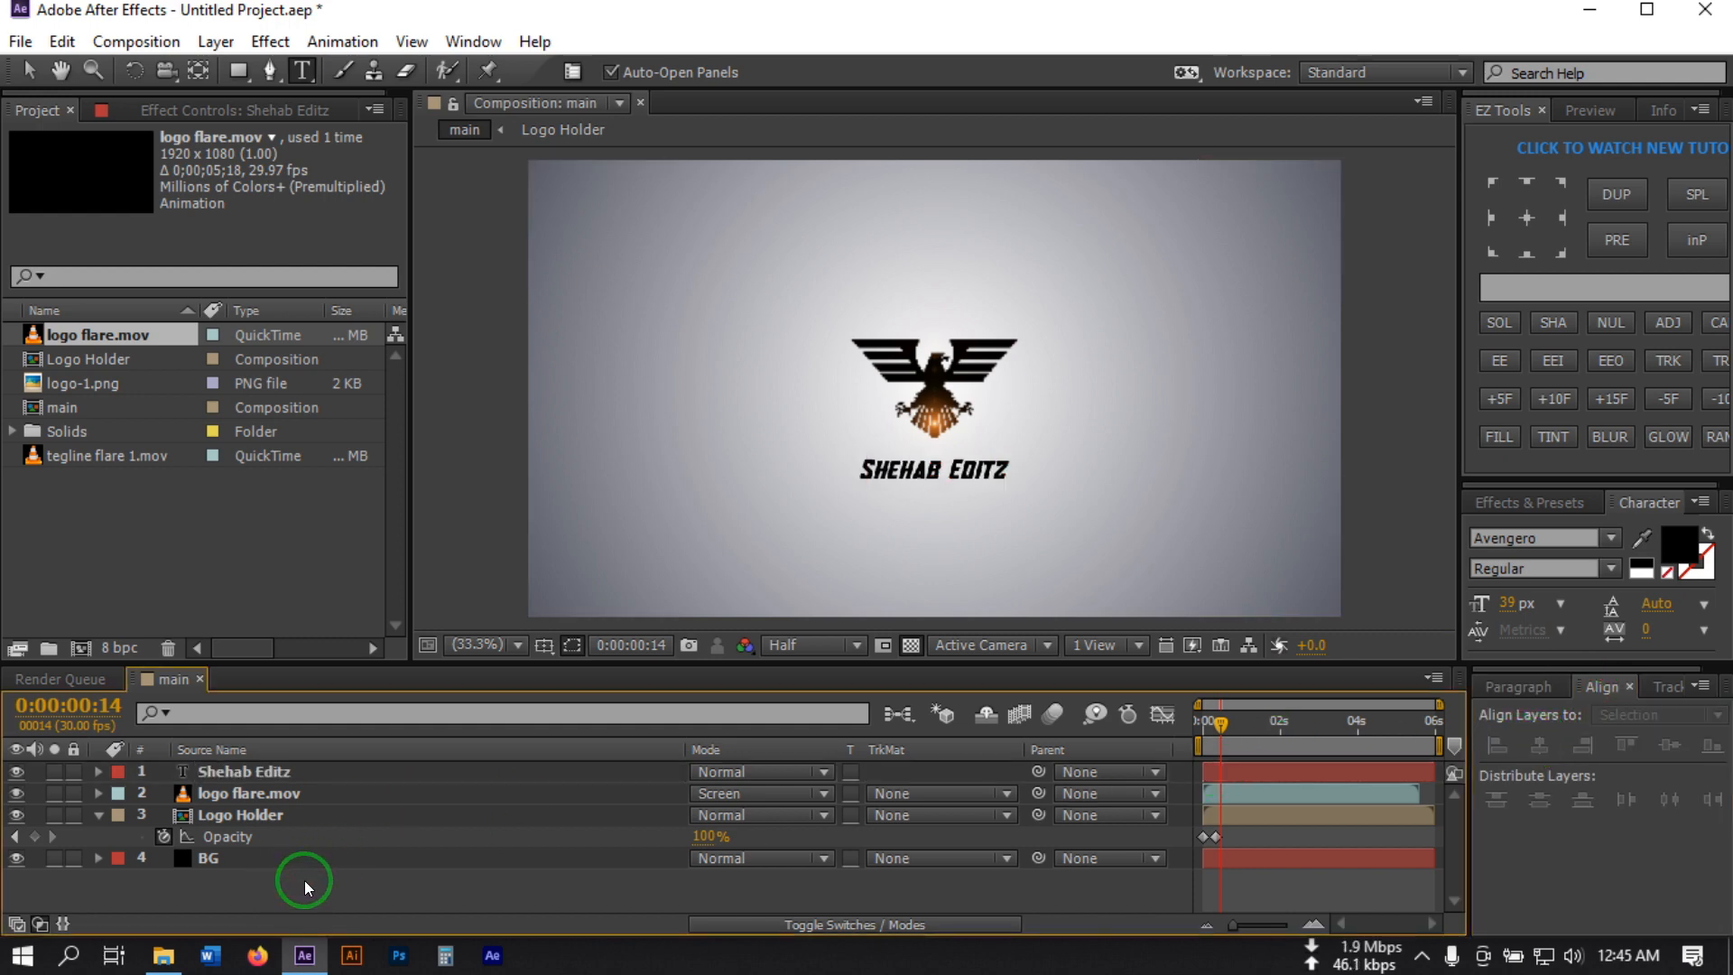
Pre-compose the brand-name text layer as "Title", moving all attributes into the new composition
left_click(222, 772)
right_click(231, 770)
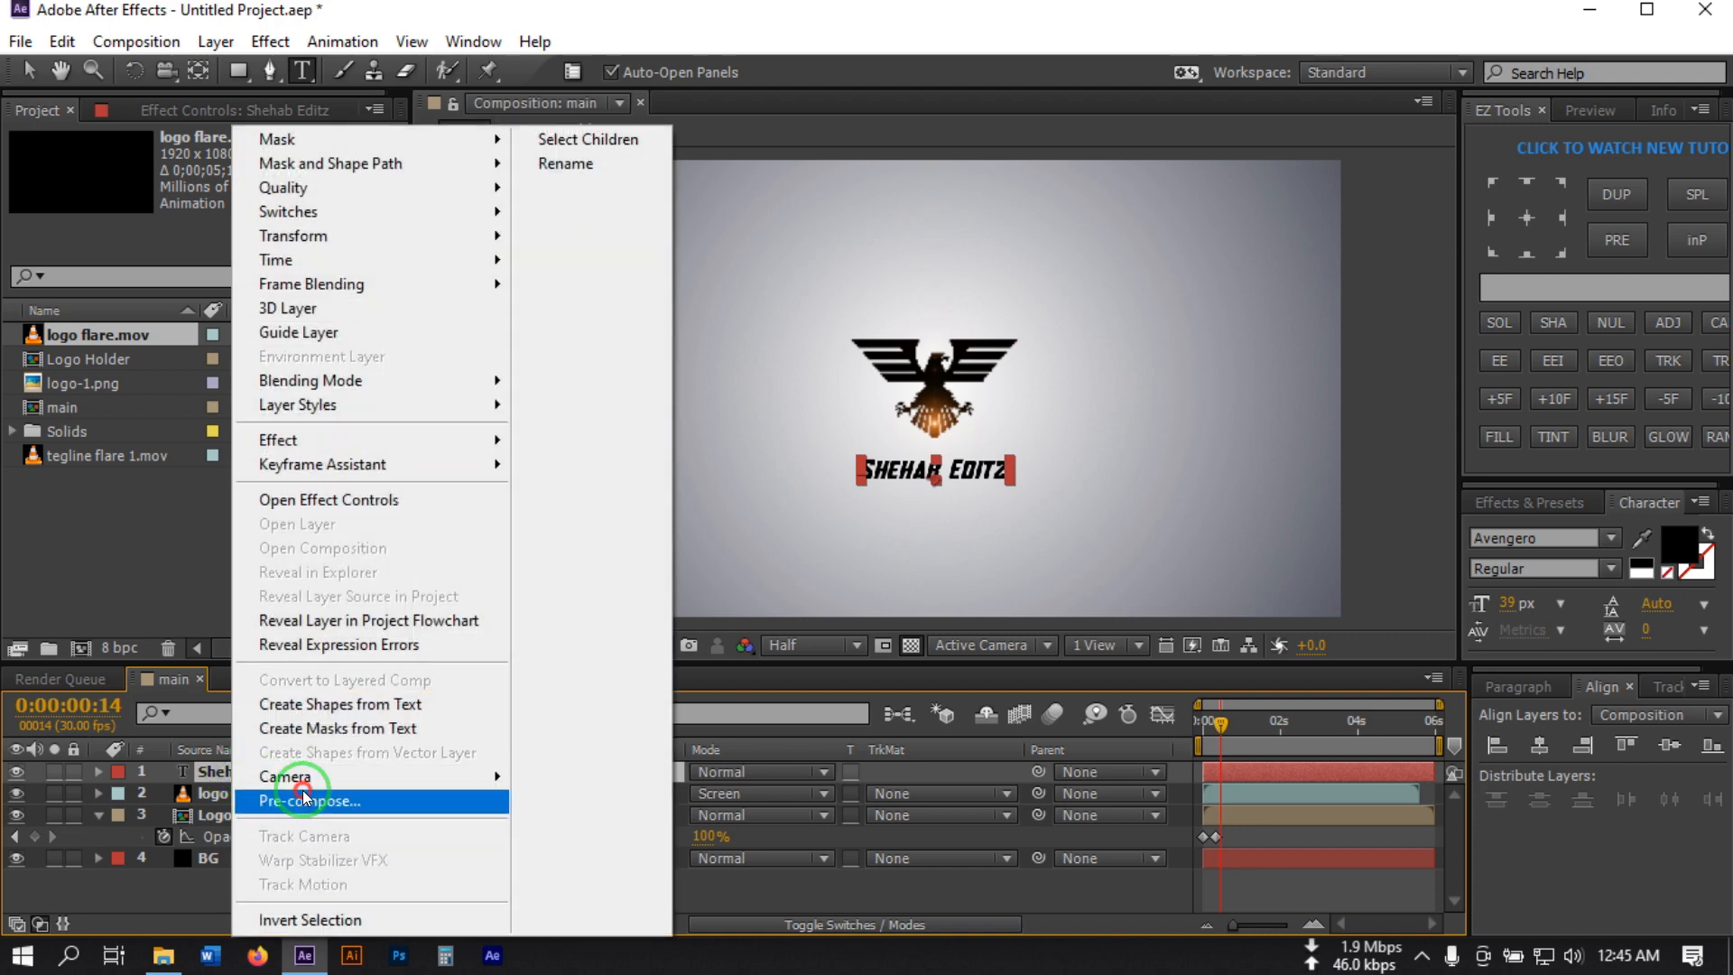
left_click(270, 798)
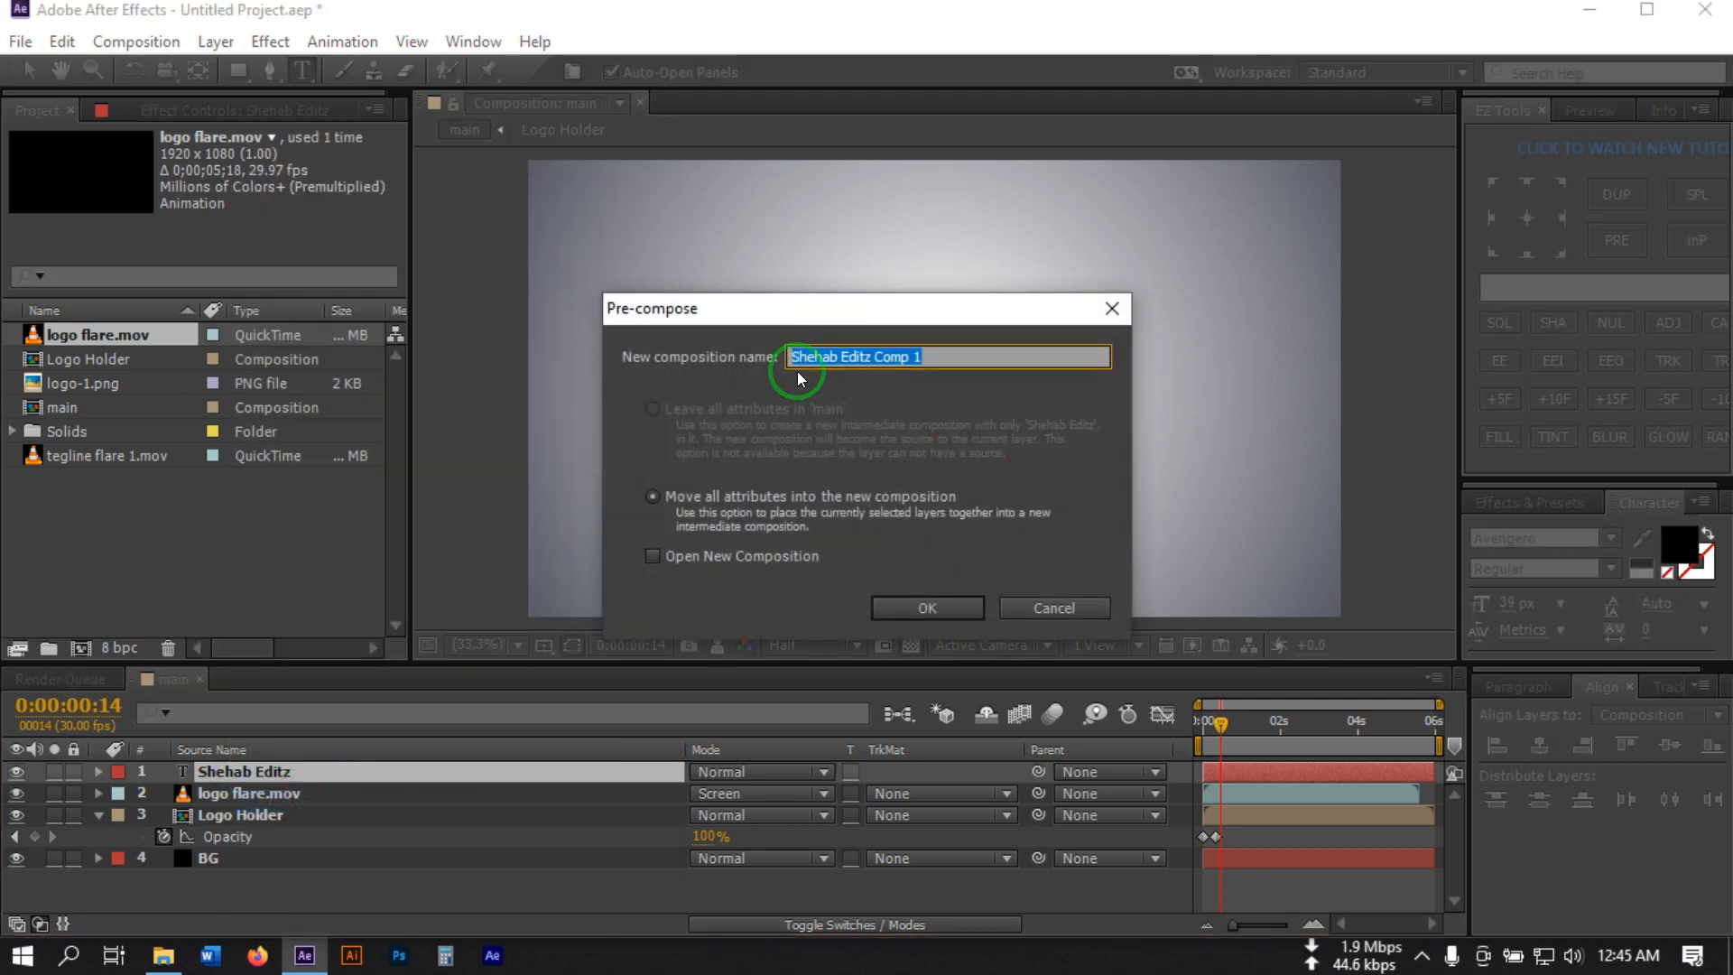
type("Title")
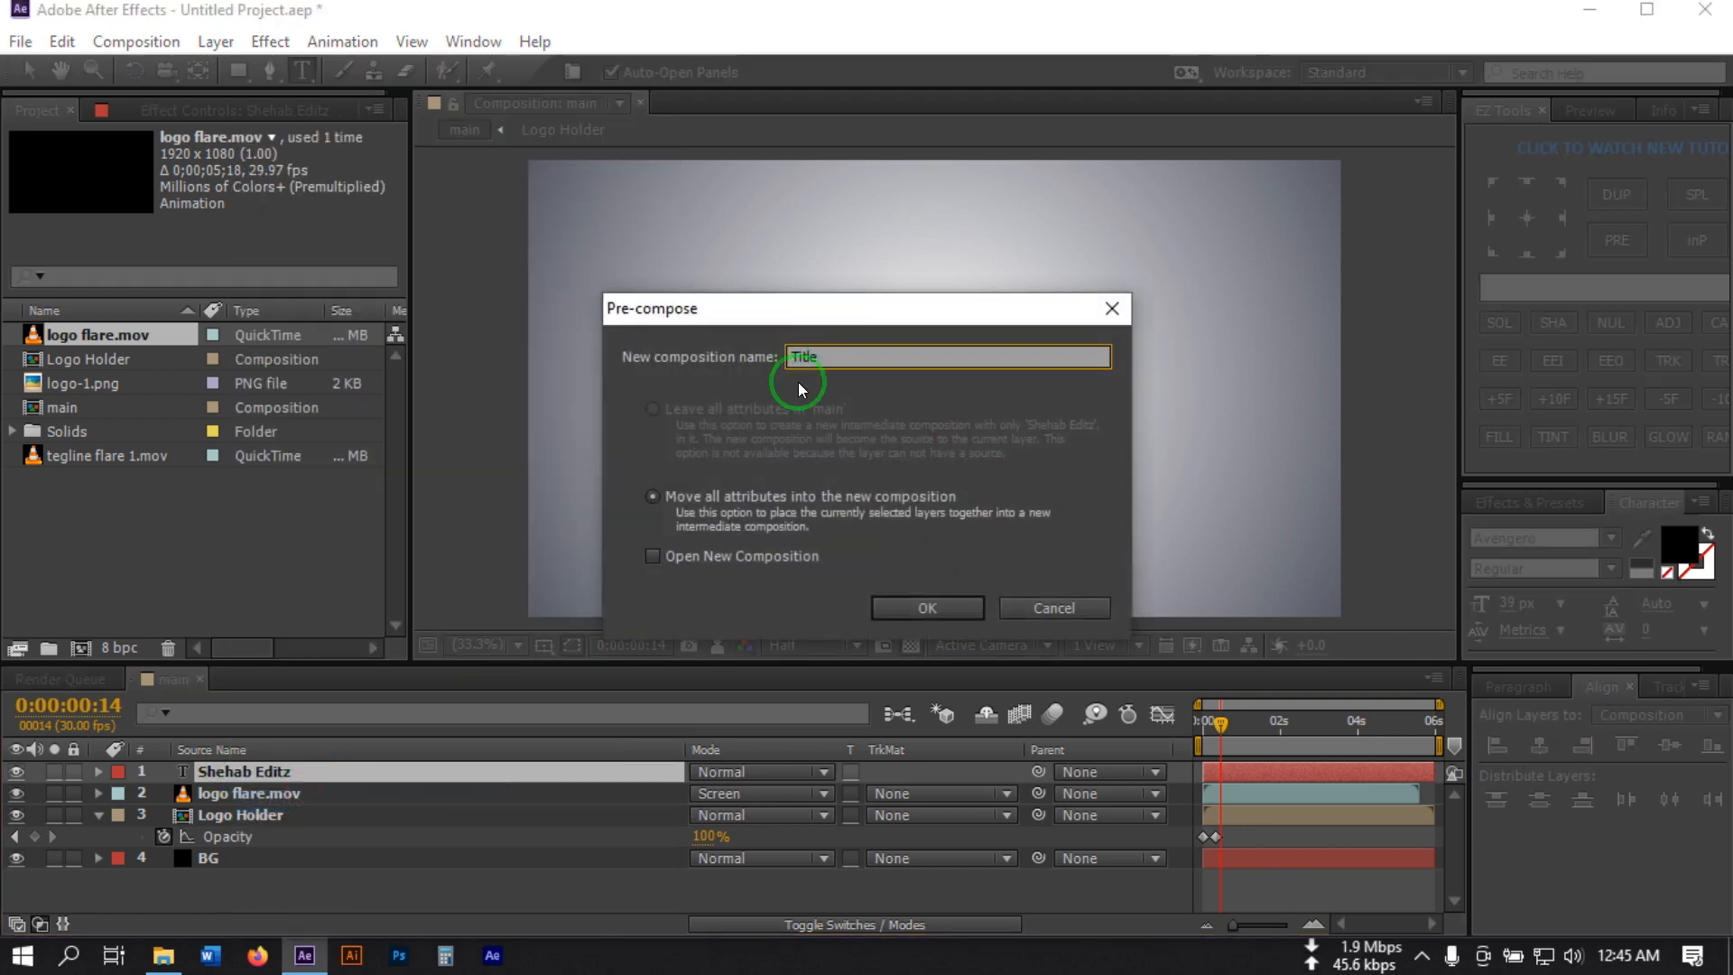
left_click(652, 496)
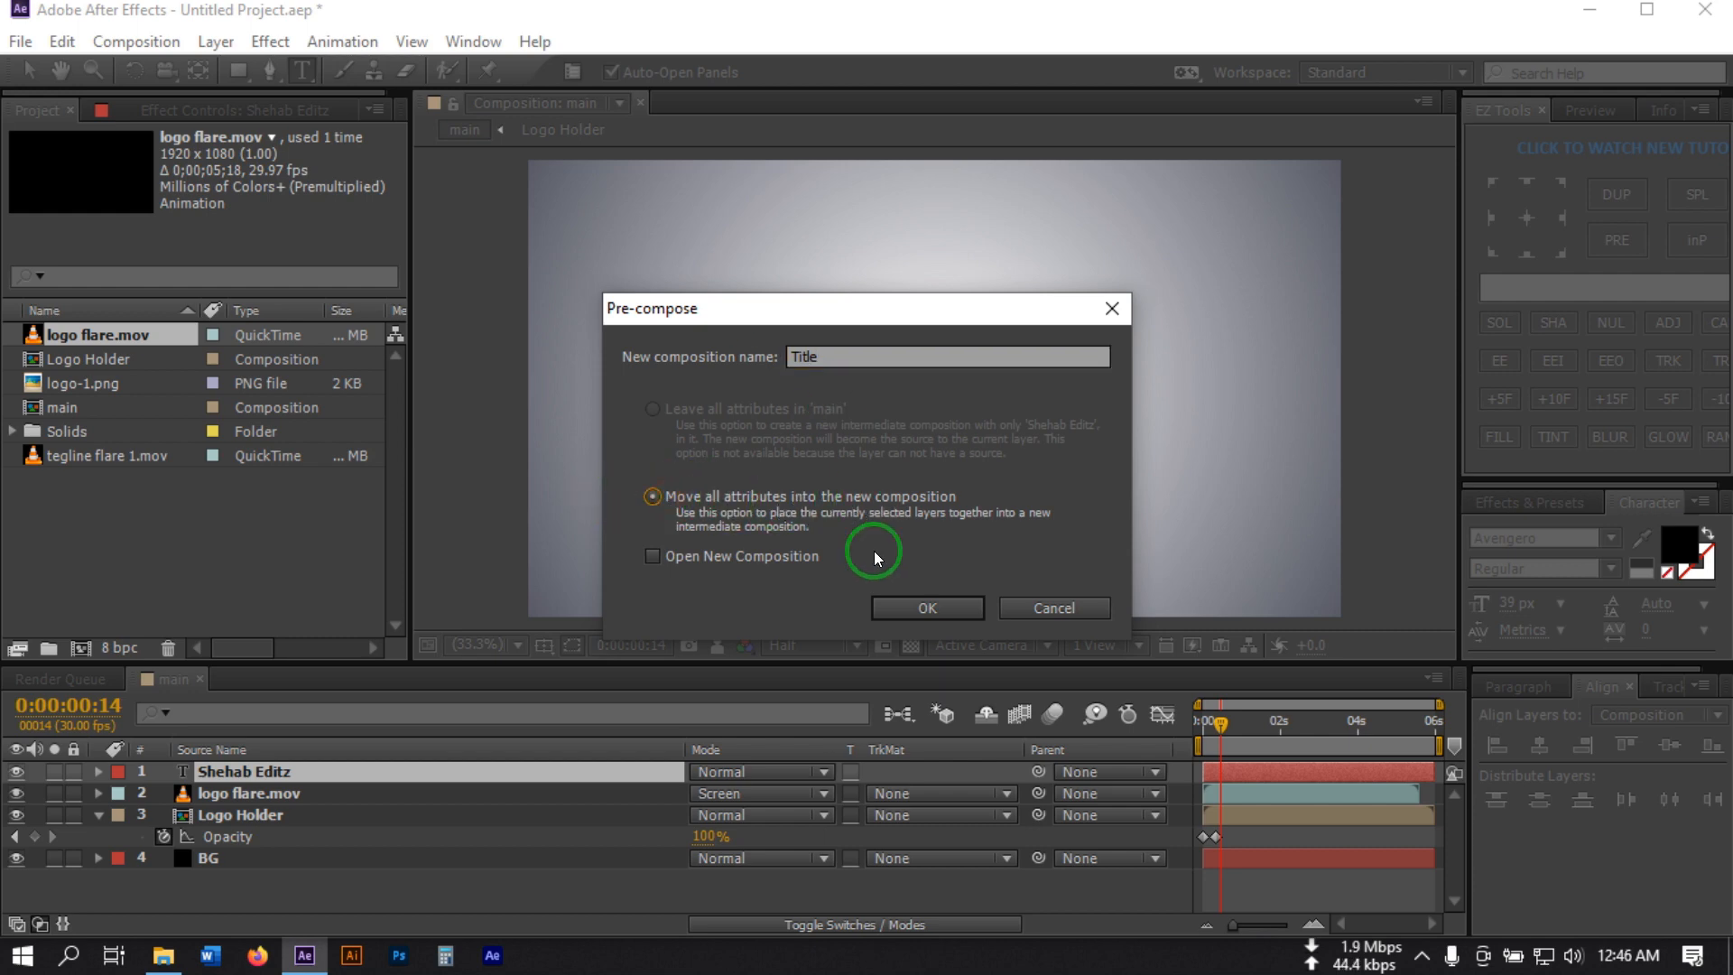
left_click(927, 607)
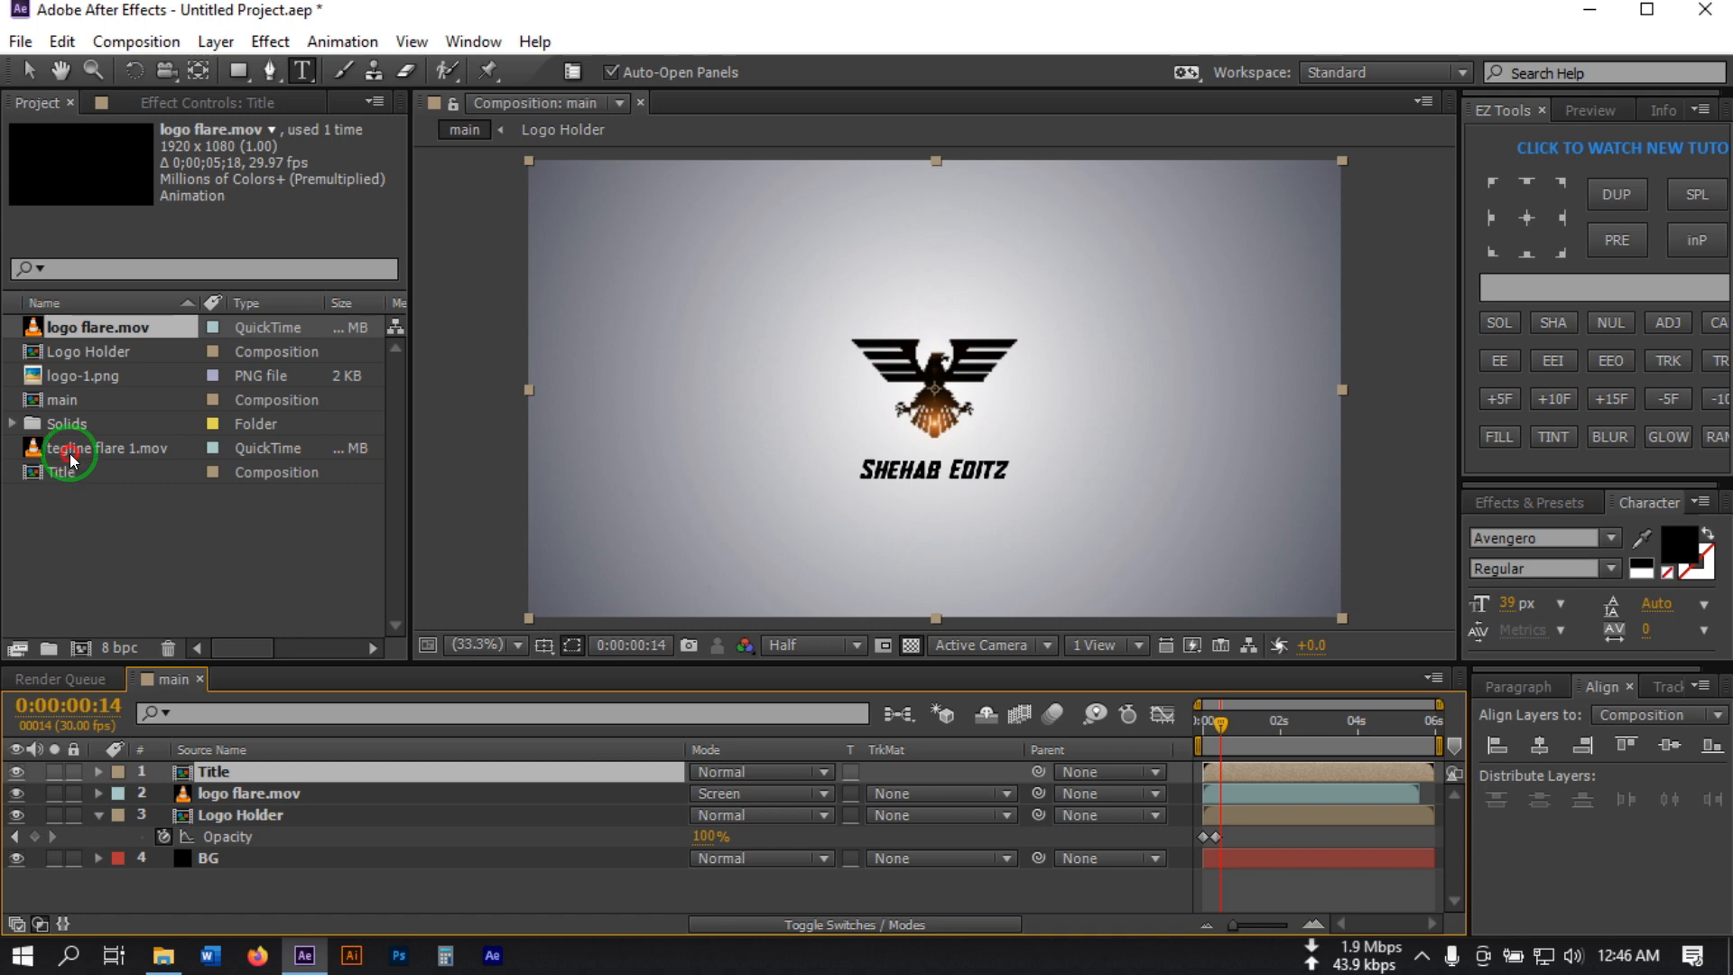
Add tegline flare 1.mov above the Title layer in the main composition and set its blending mode to Screen
left_click_drag(69, 452, 231, 767)
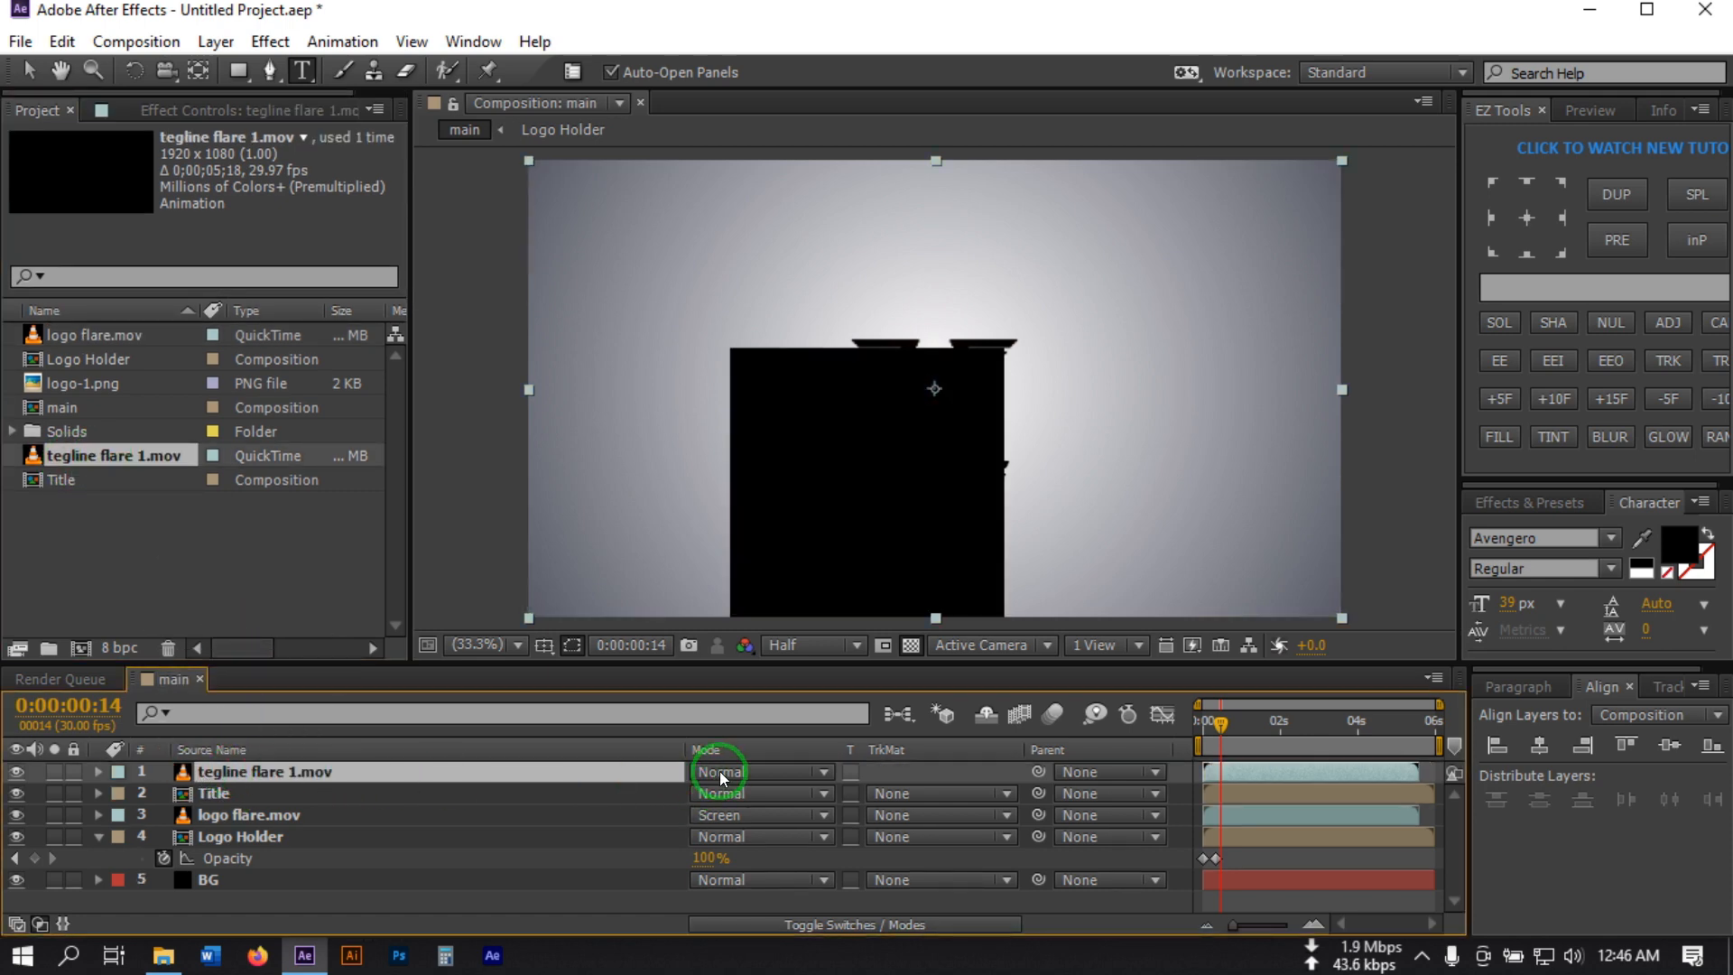
left_click(719, 771)
left_click(830, 438)
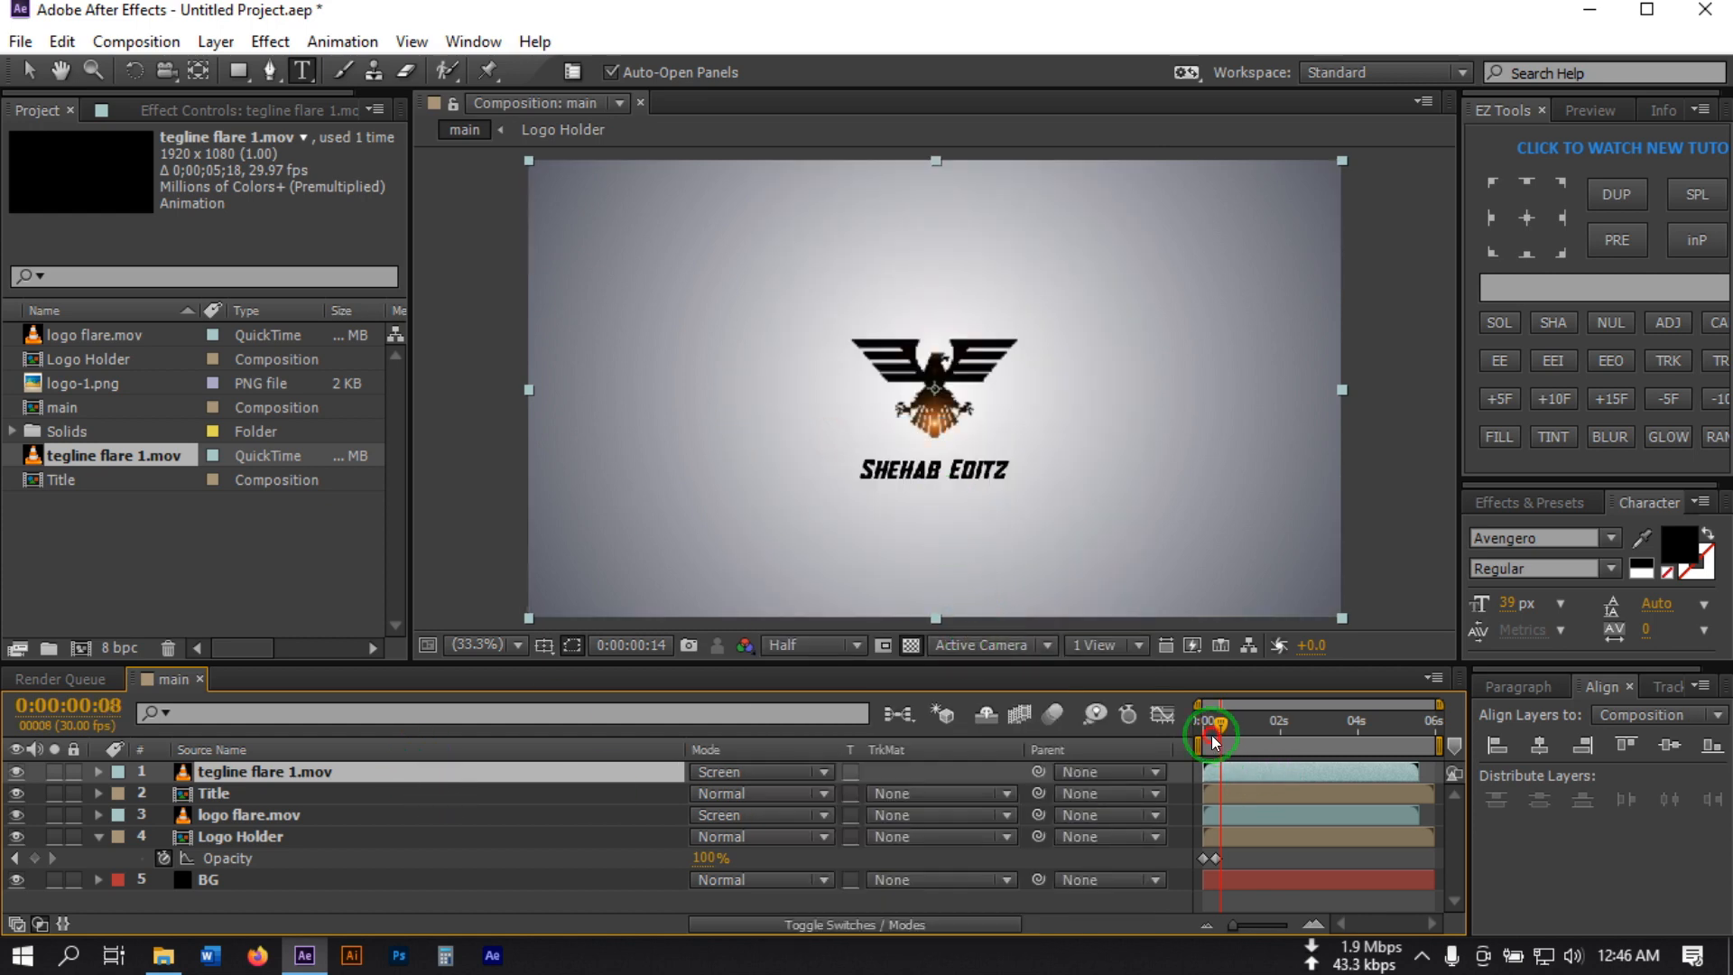
Keyframe the Title layer's Opacity from 0% at 0:00:00:14 to 100% at 0:00:00:24
mouse_move(1211, 735)
left_mouse_down()
mouse_move(1188, 738)
mouse_move(1224, 744)
left_mouse_up()
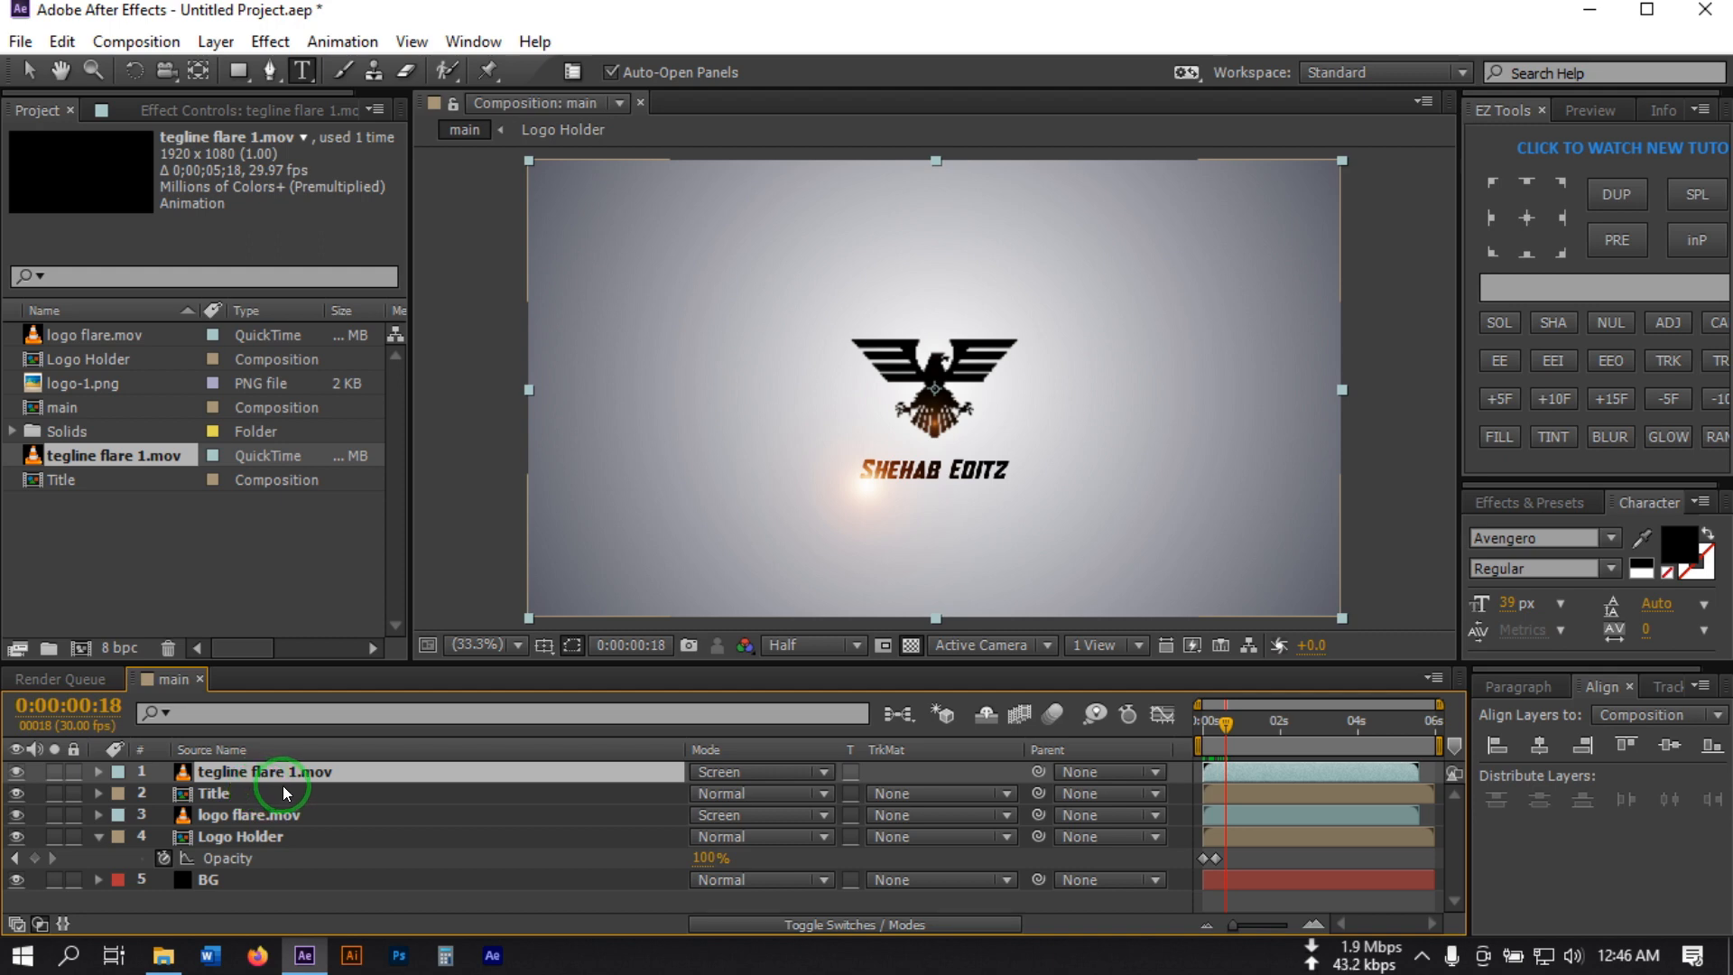
left_click(221, 796)
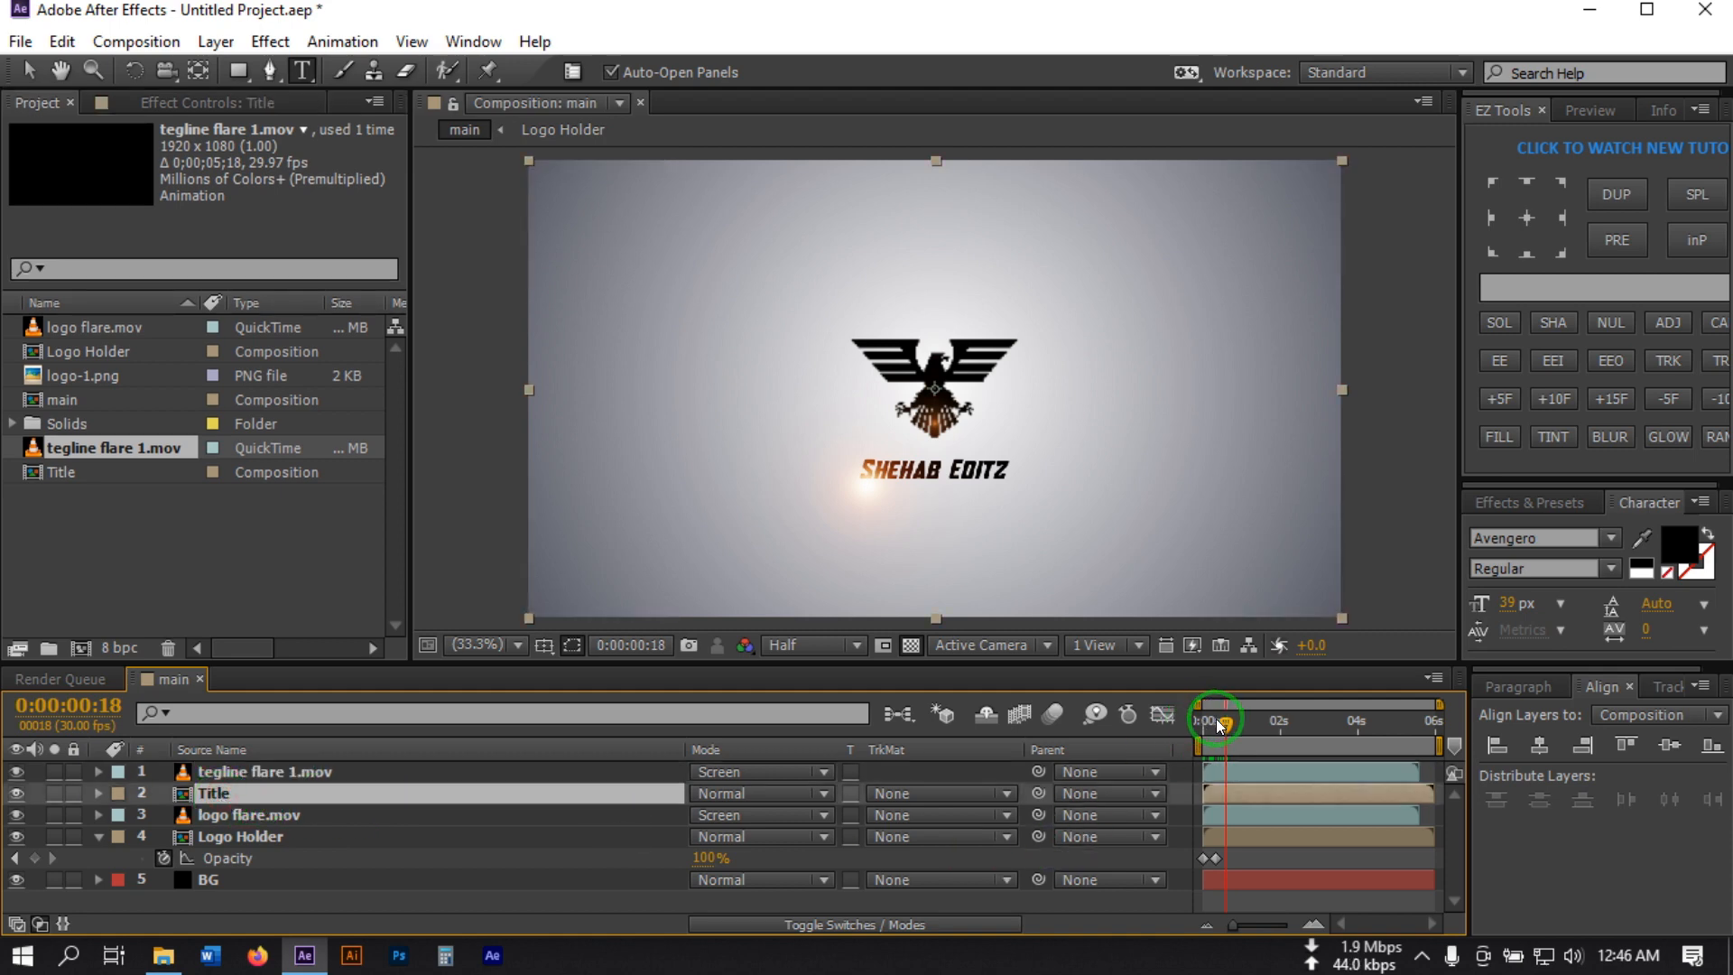
mouse_move(1216, 719)
left_mouse_down()
mouse_move(1198, 722)
mouse_move(1220, 719)
left_mouse_up()
left_click(217, 795)
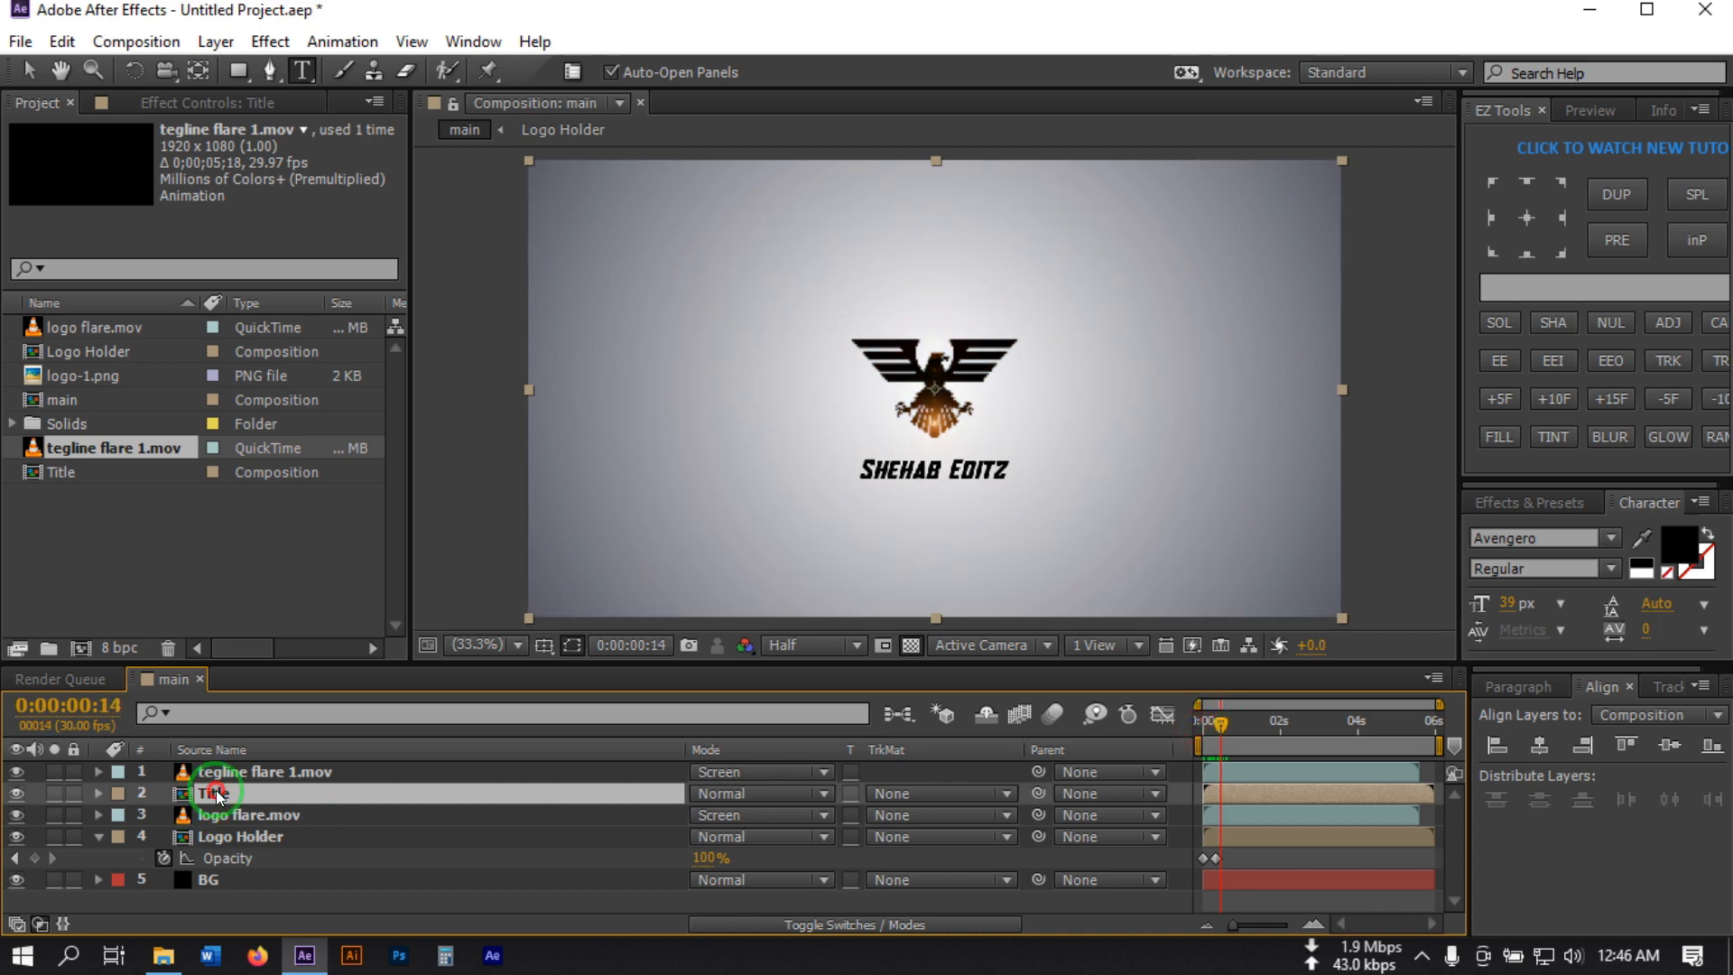
key("t")
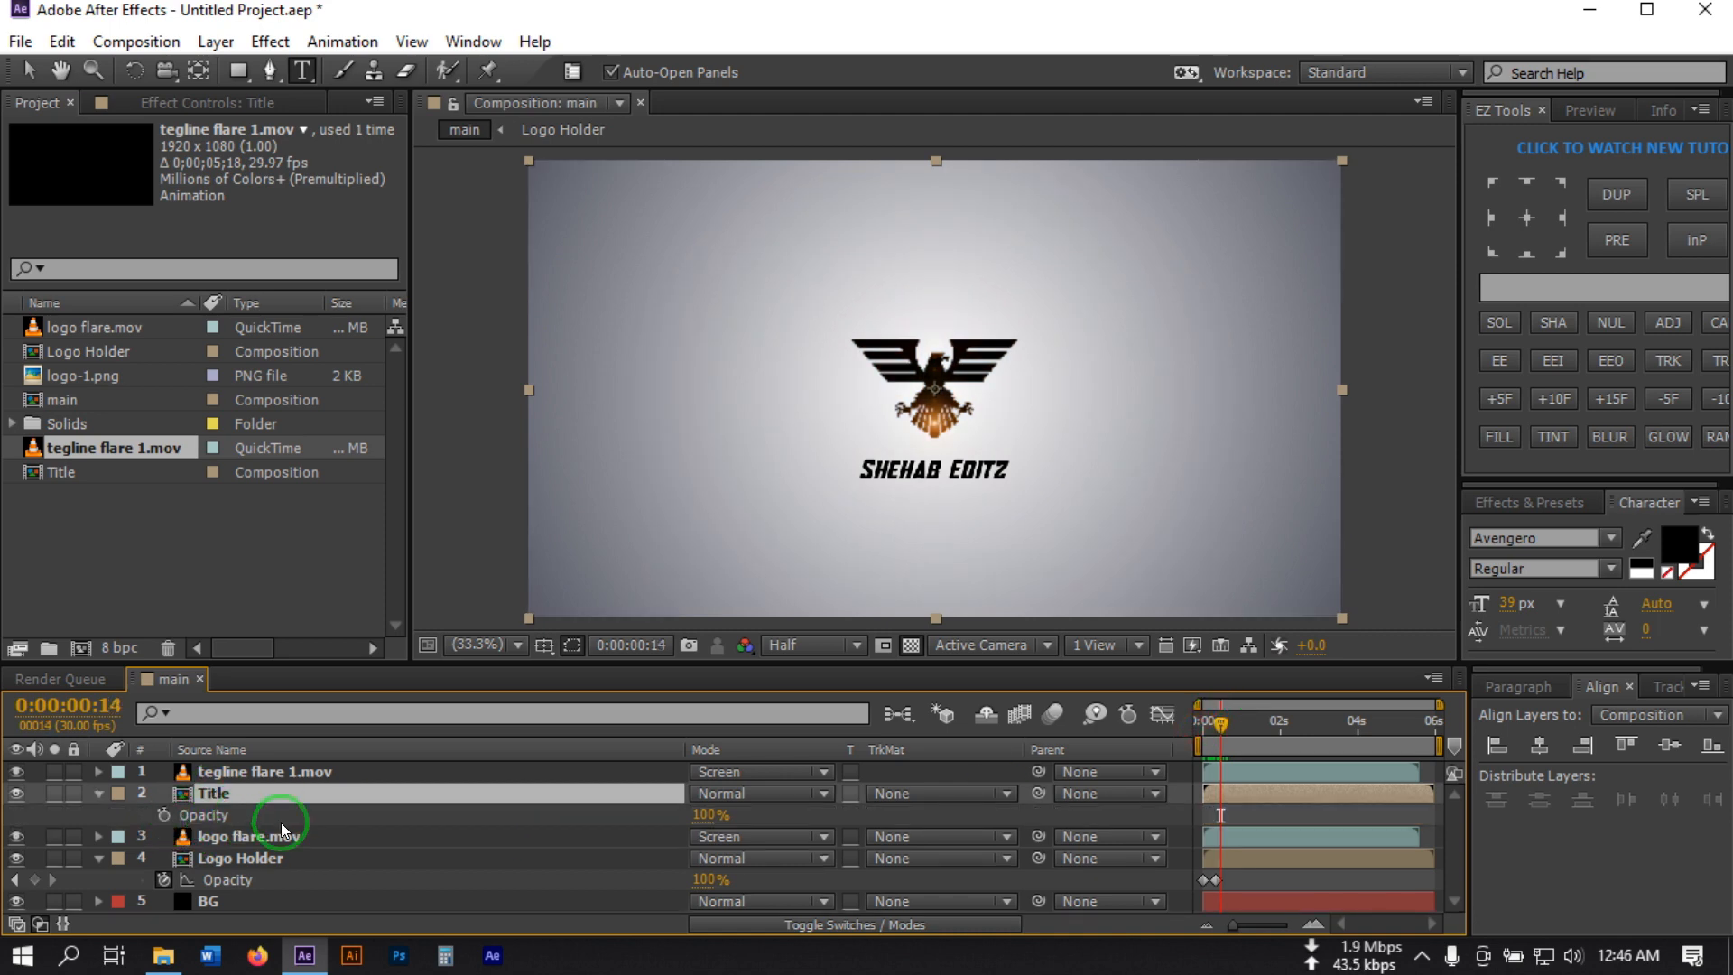
left_click_drag(697, 815, 138, 825)
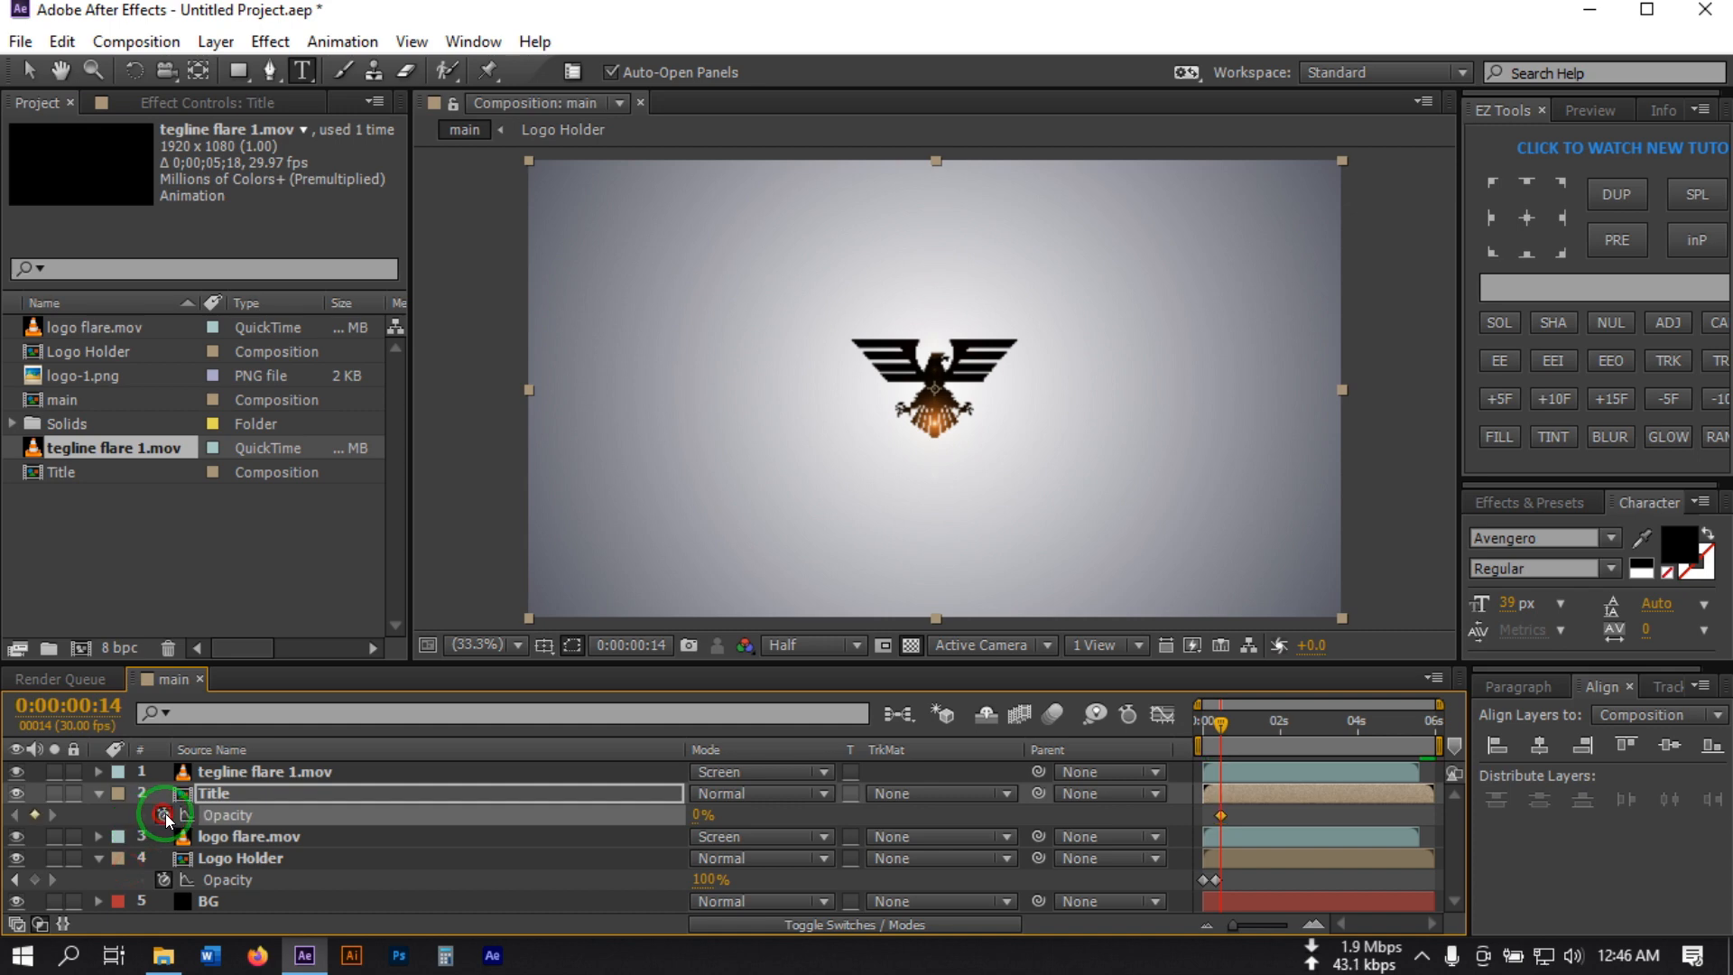
double_click(1508, 399)
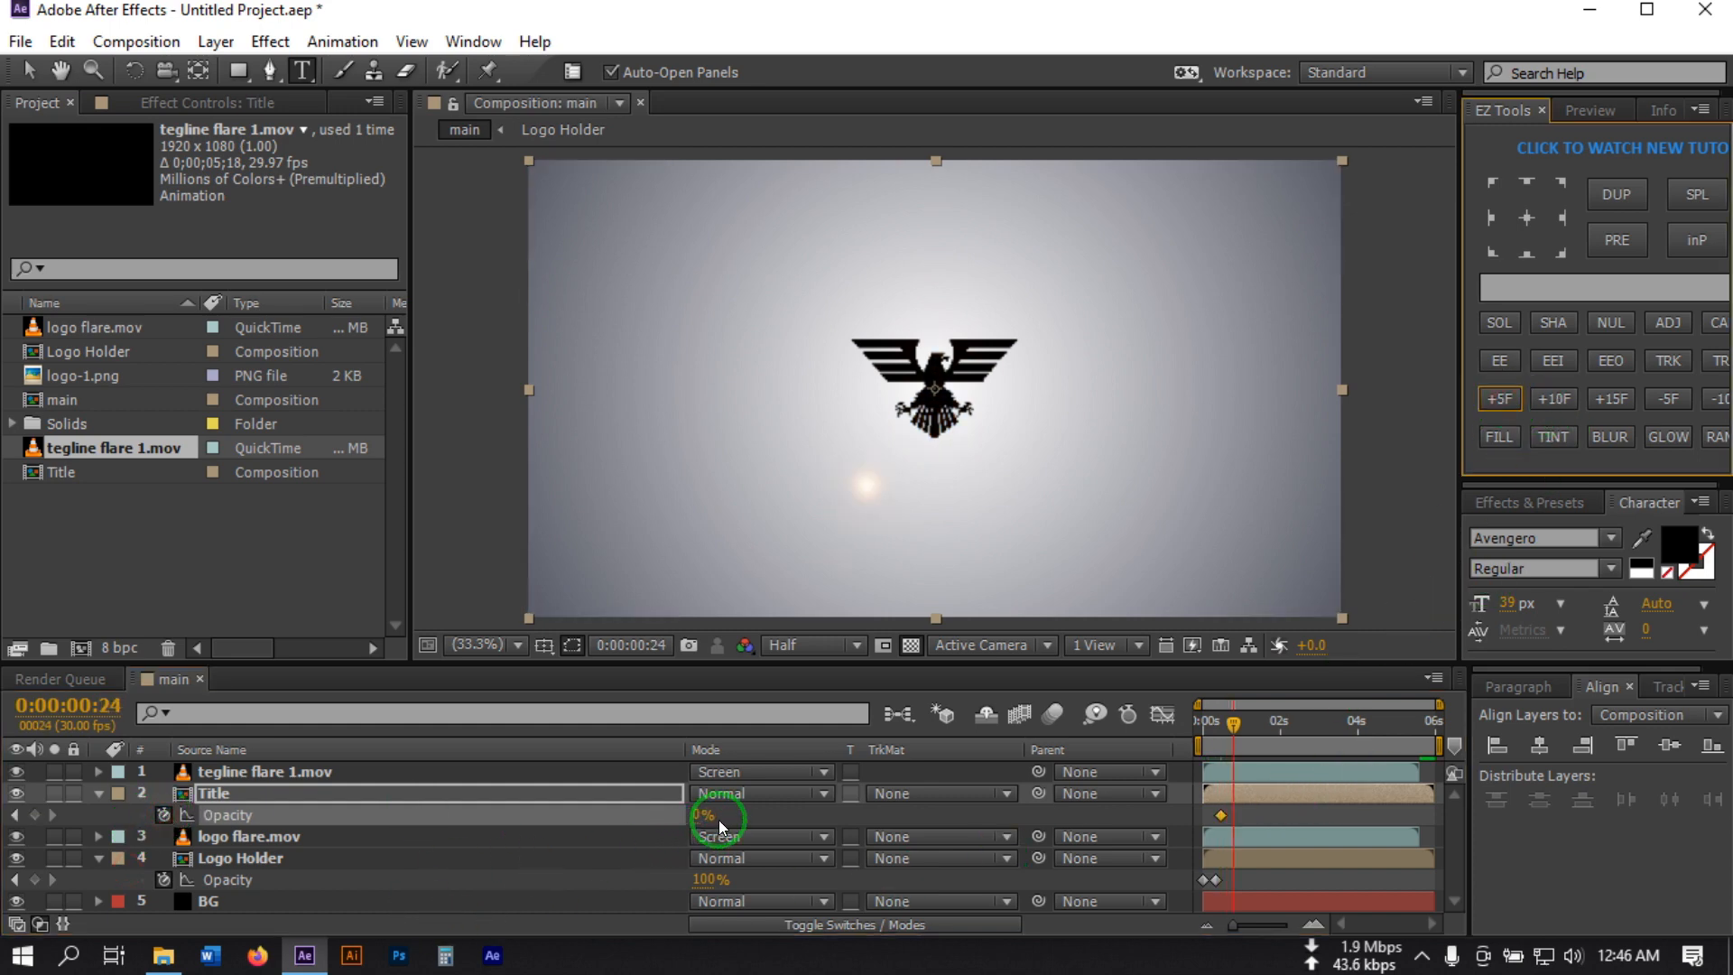
left_click_drag(697, 818, 1029, 803)
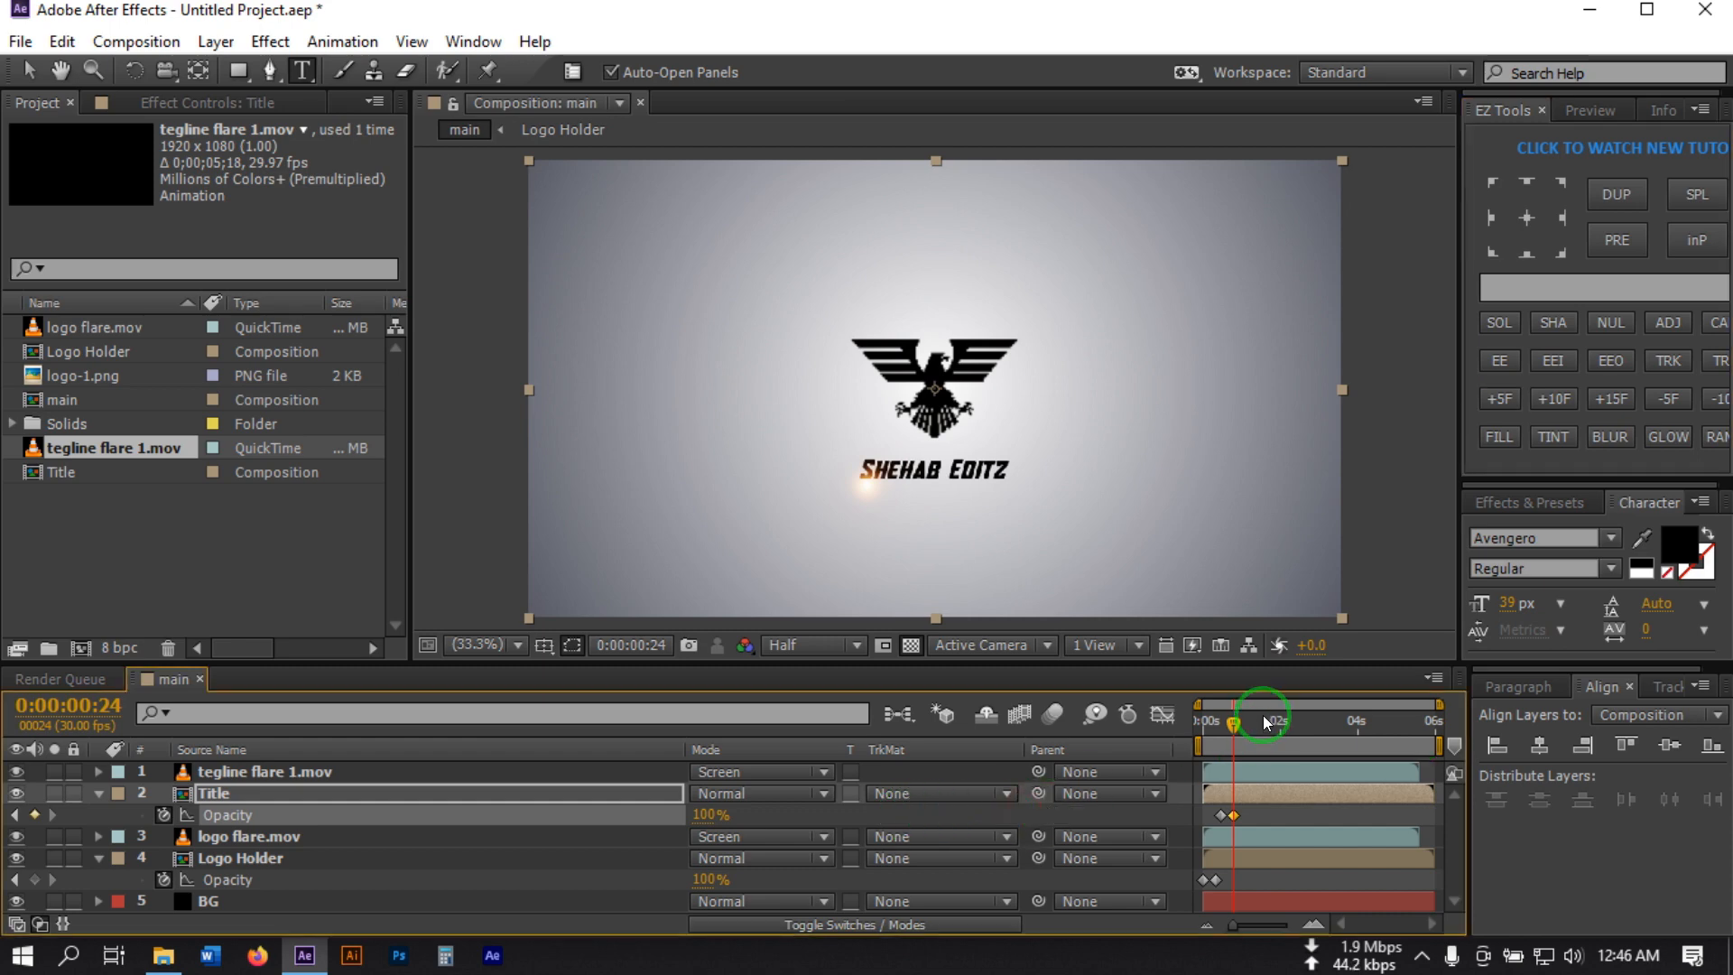
Apply Fast Blur to the Title layer, setting Blurriness to 5.0 at 0:00:00:14 and 0.0 at 0:00:00:24
left_click_drag(1239, 724, 1221, 726)
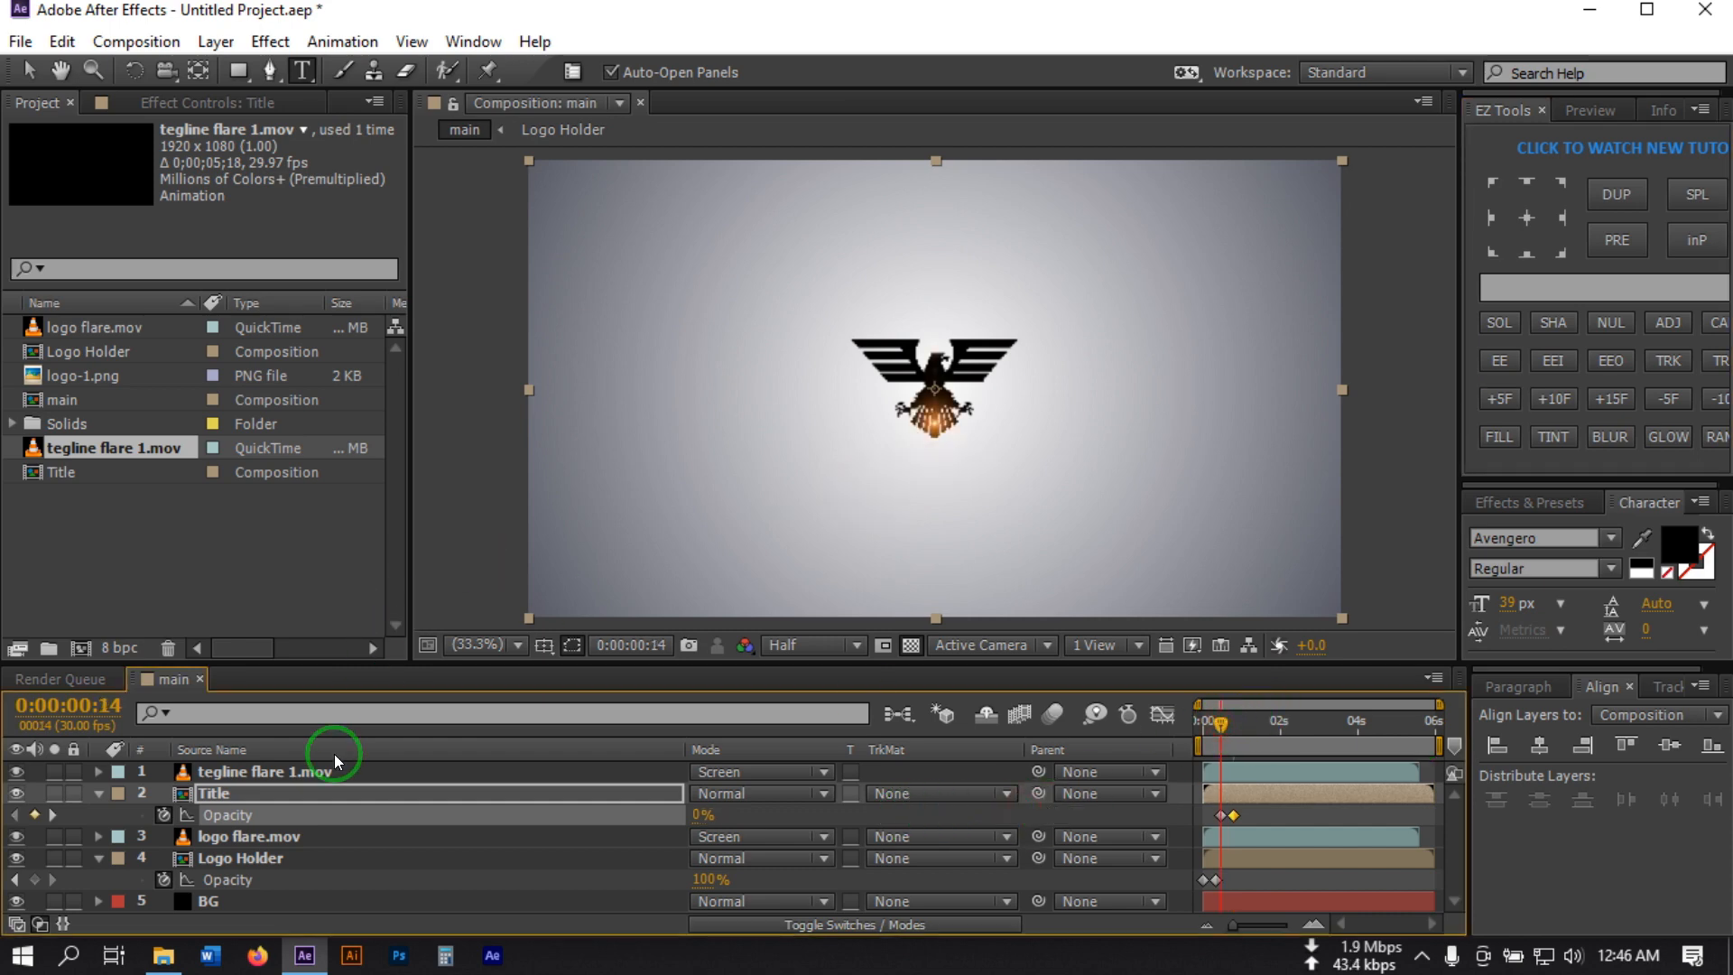
key("ctrl+space")
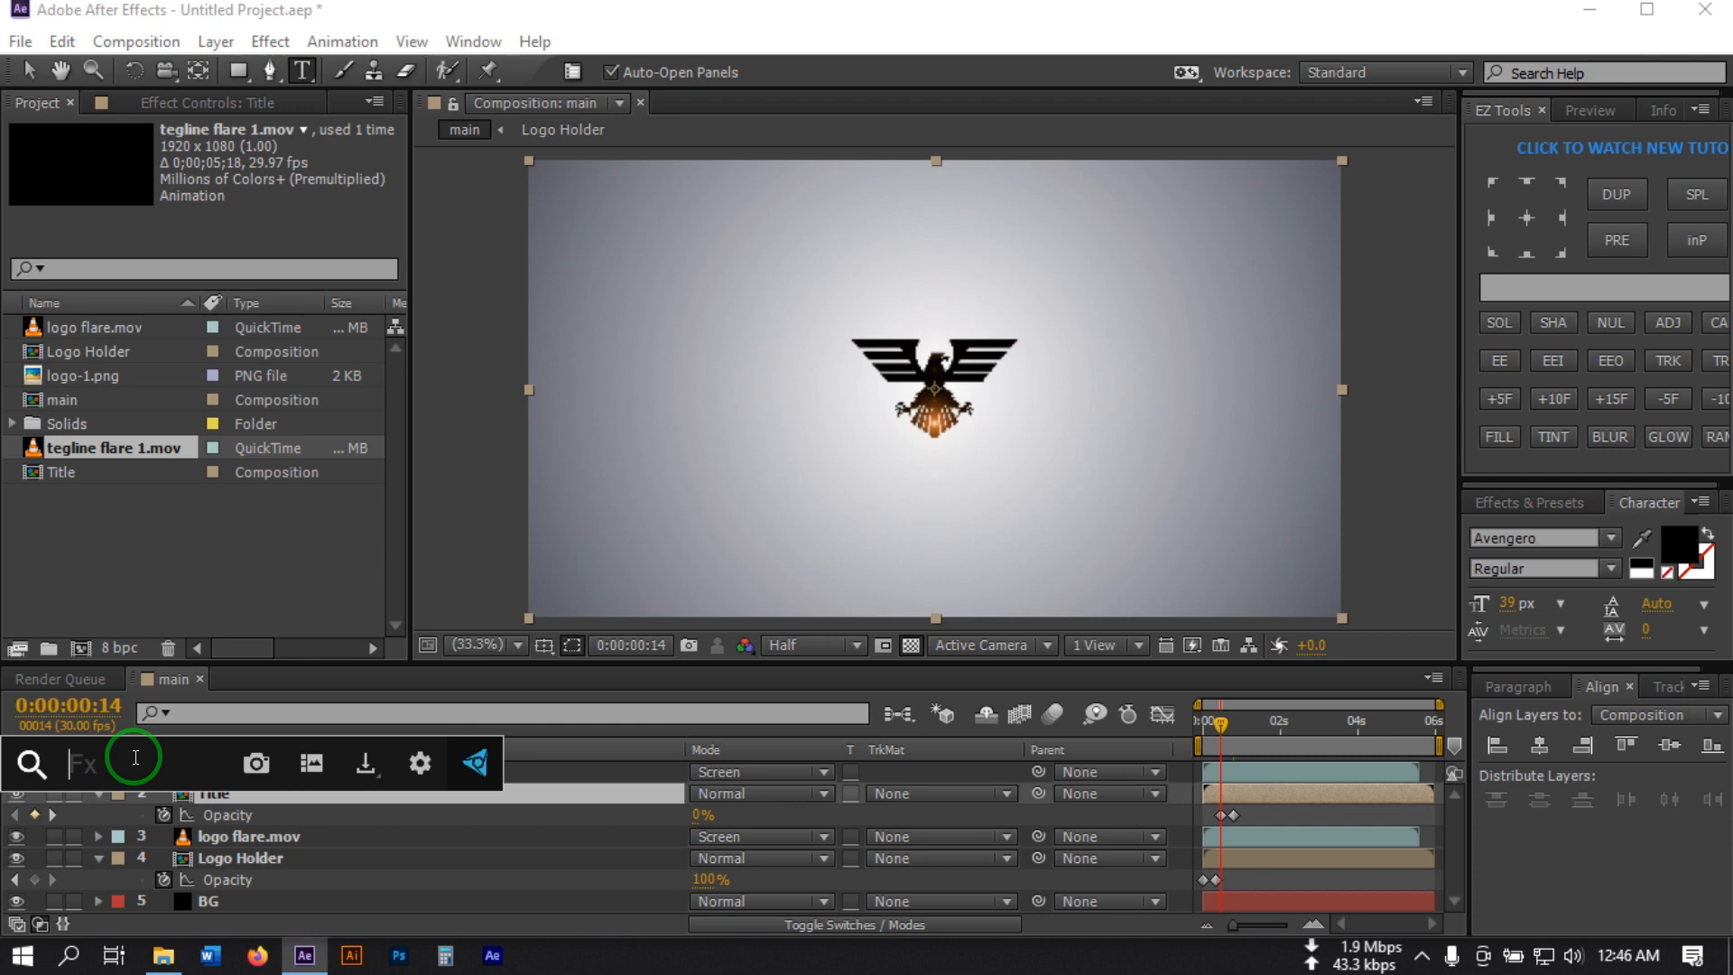
type("fas")
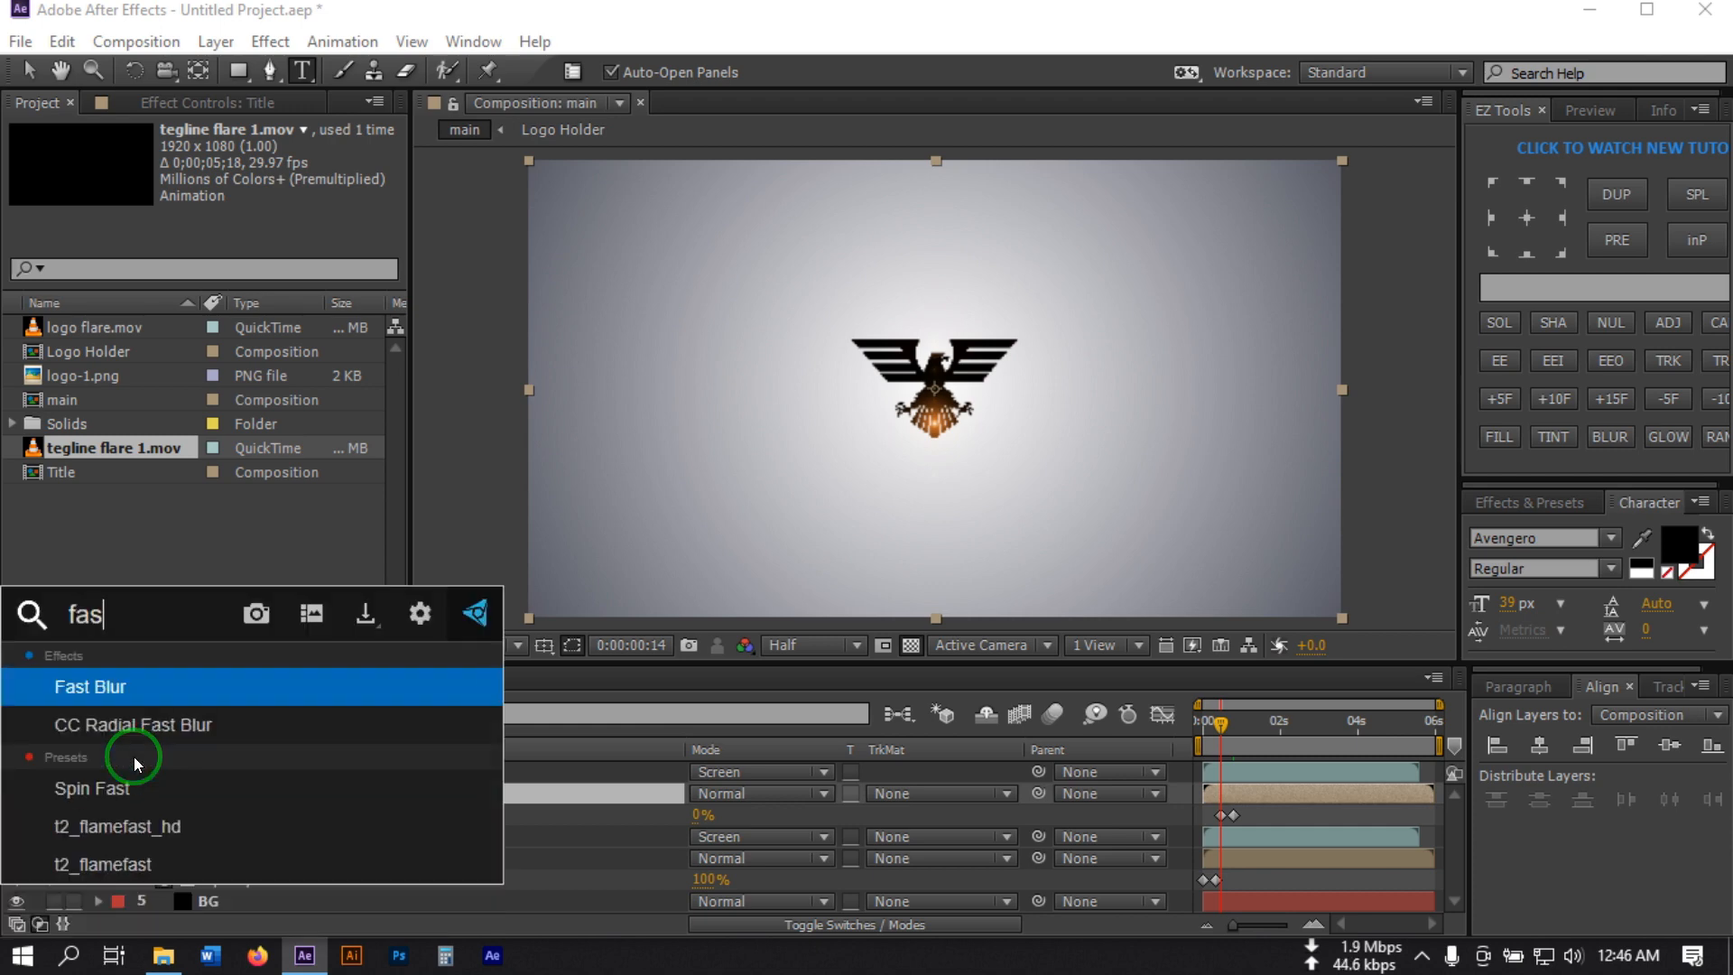
left_click(145, 685)
left_click(236, 173)
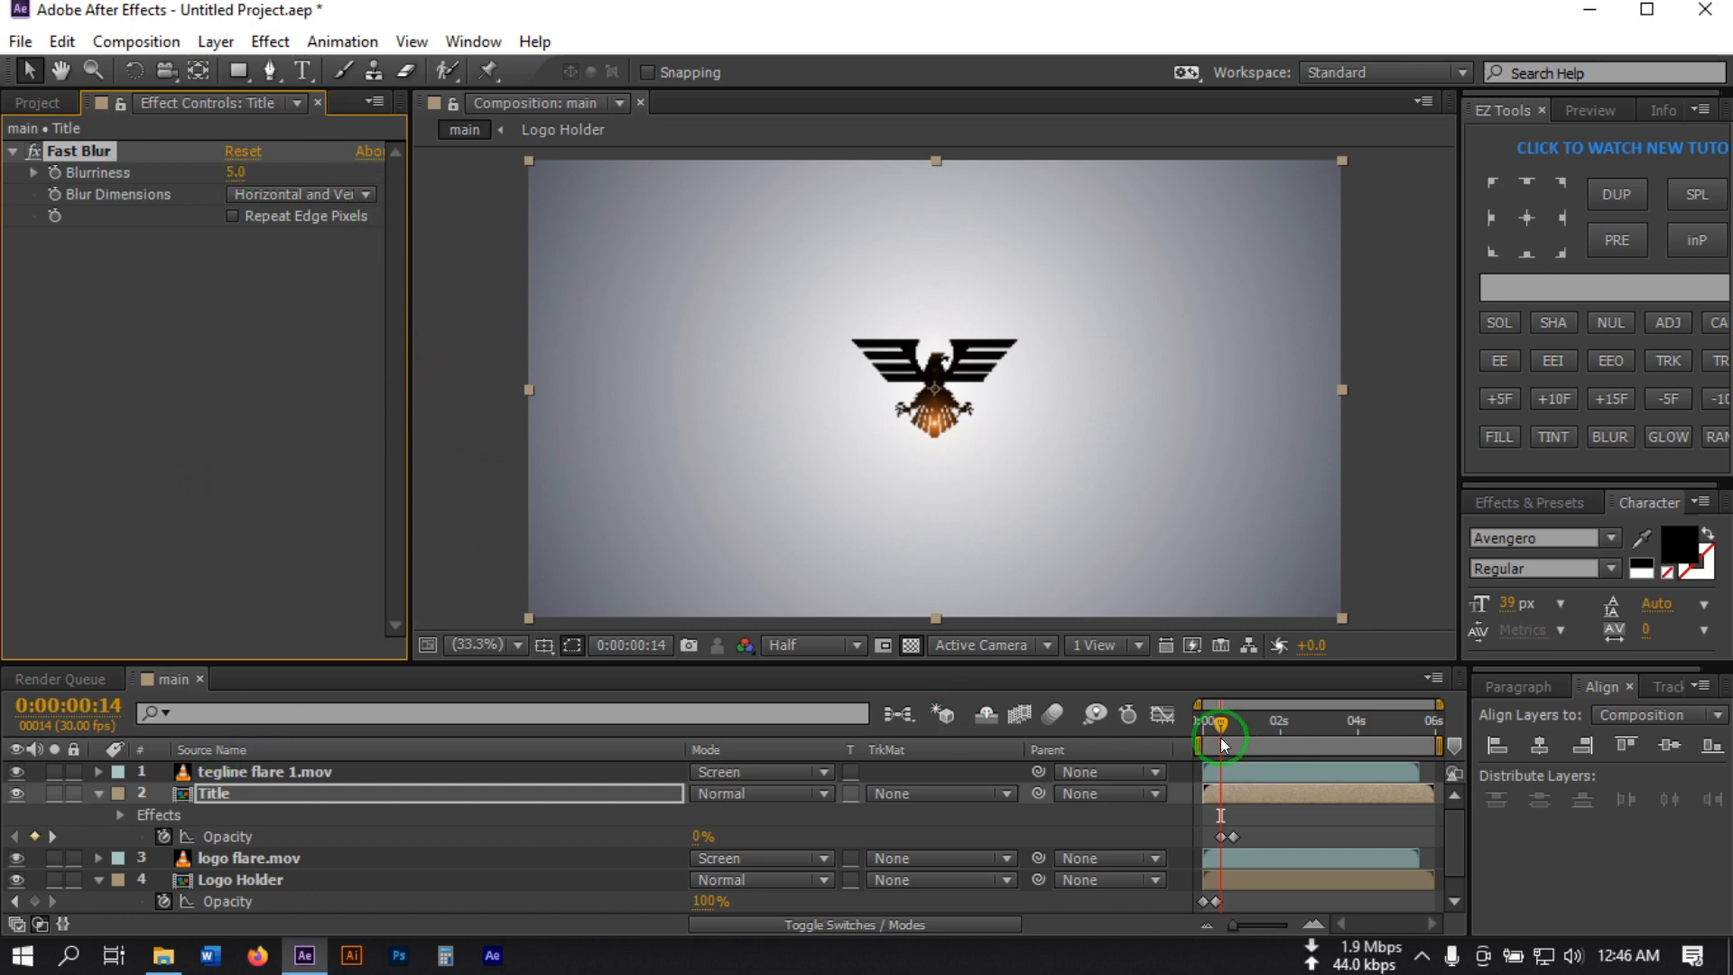
left_click_drag(1221, 733, 1234, 729)
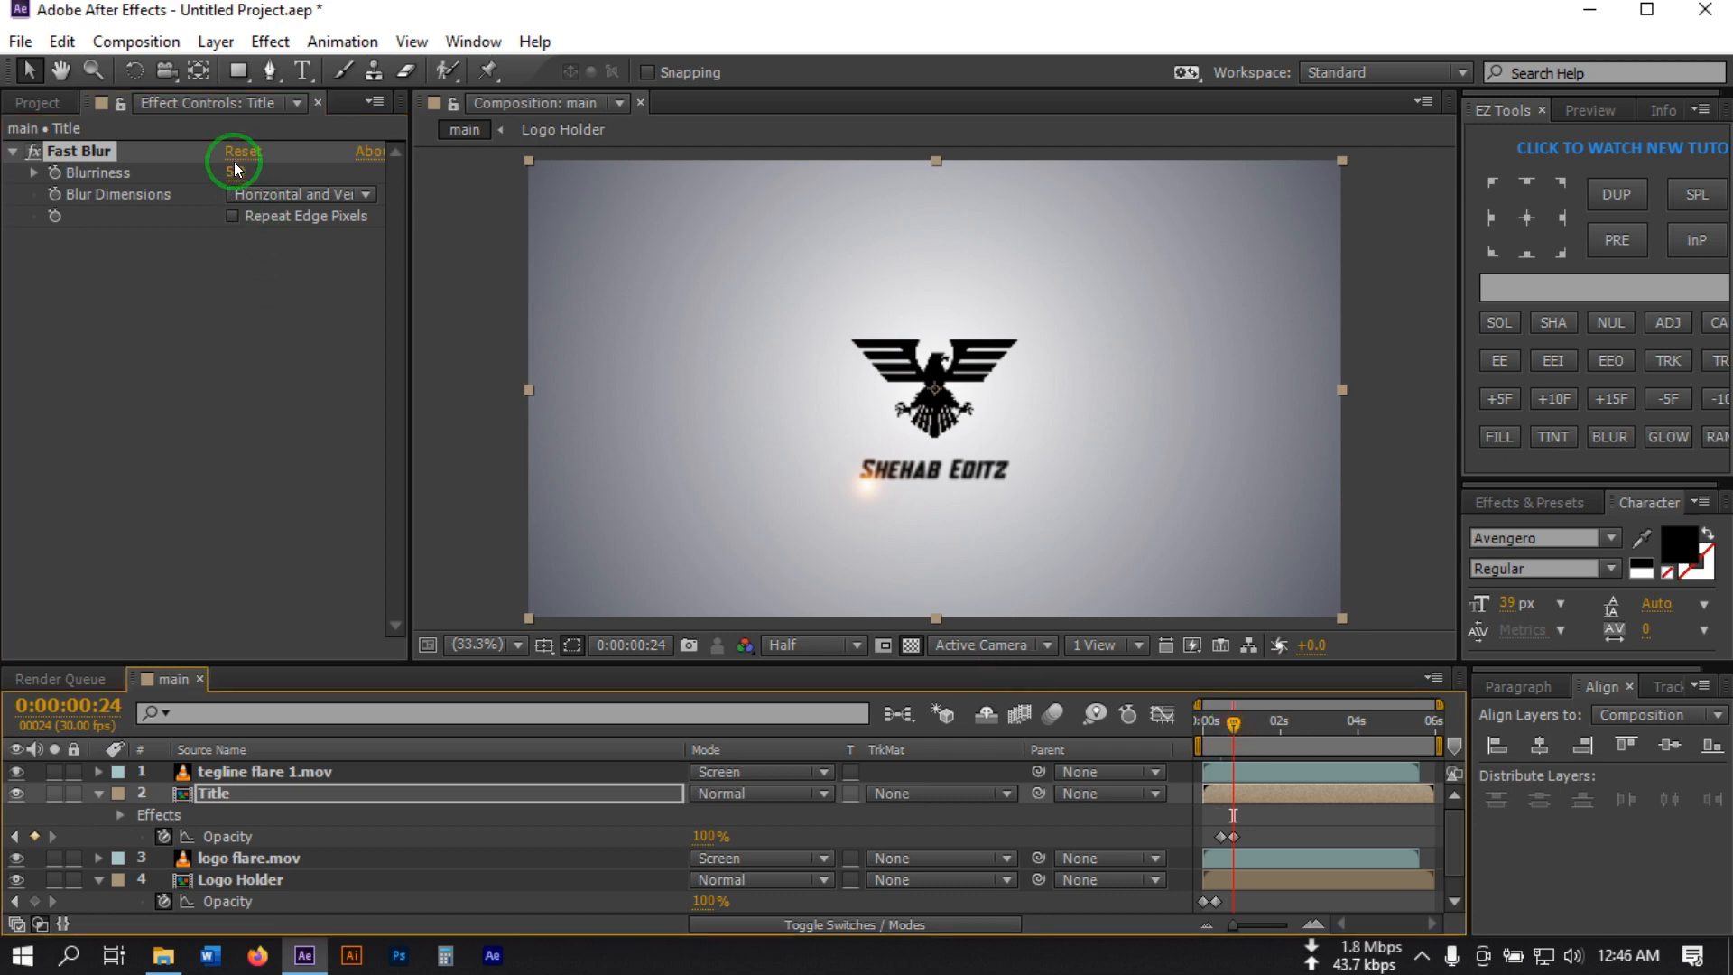
left_click_drag(236, 175, 151, 204)
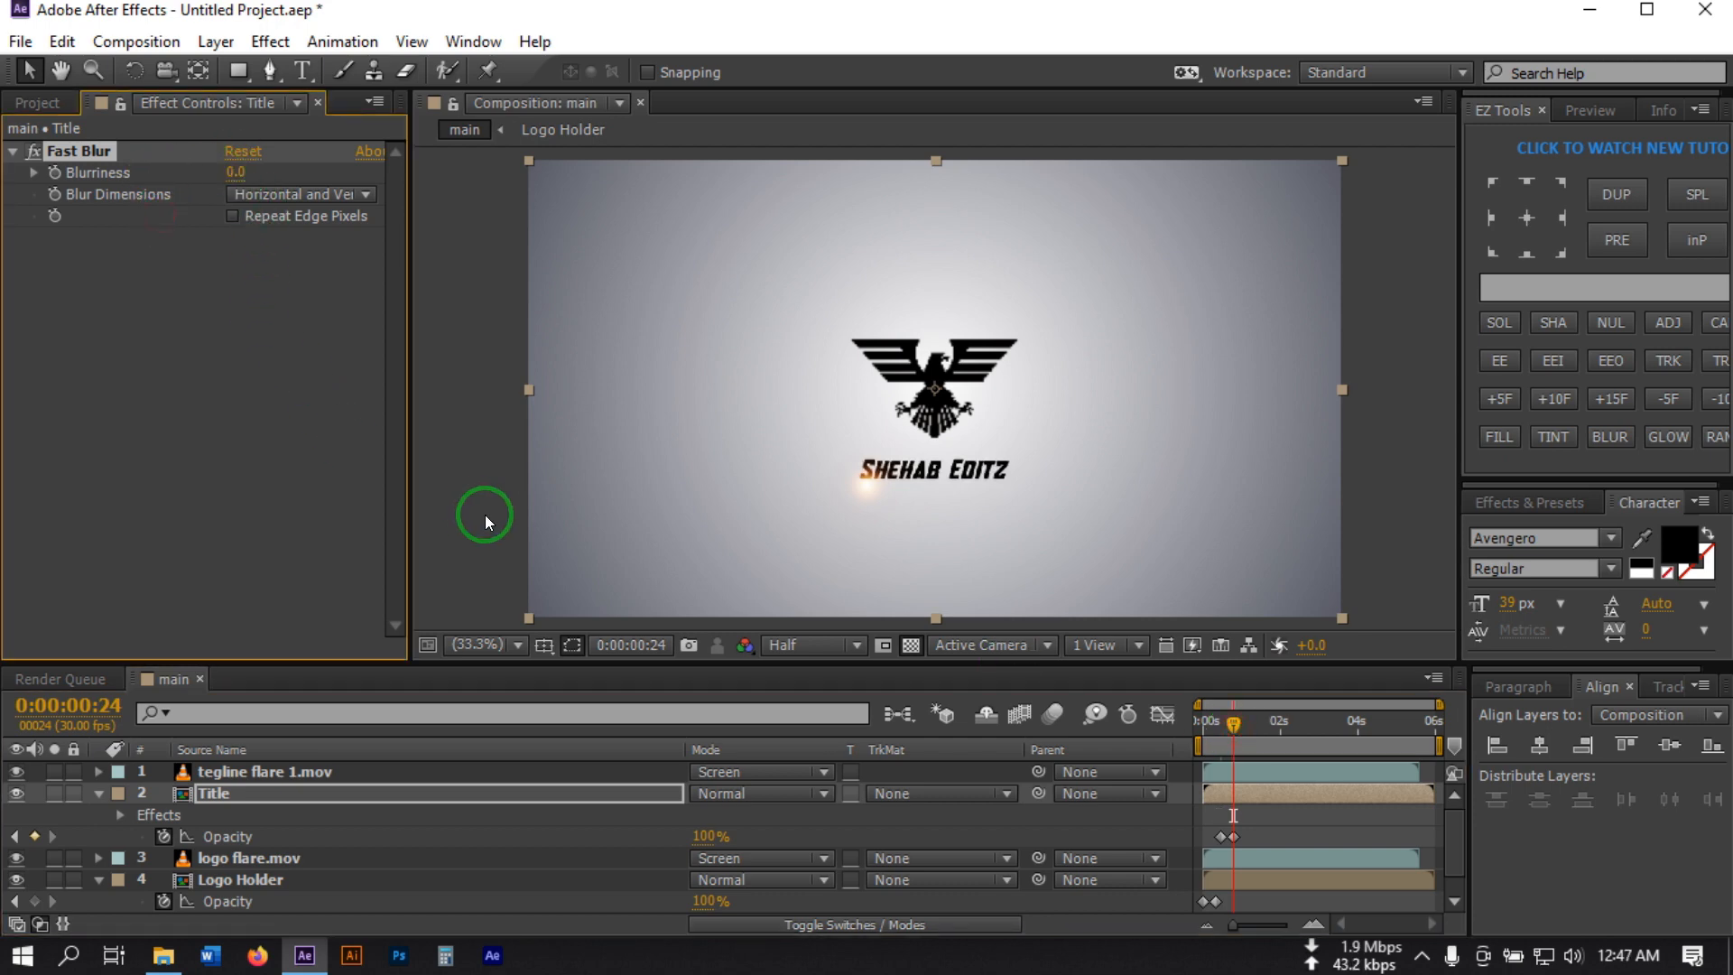
left_click(486, 522)
Keyframe the tegline flare 1.mov layer's Position from 960, 540 at 0:00:00:18 to 1228, 540 at 0:00:01:00
left_click(273, 773)
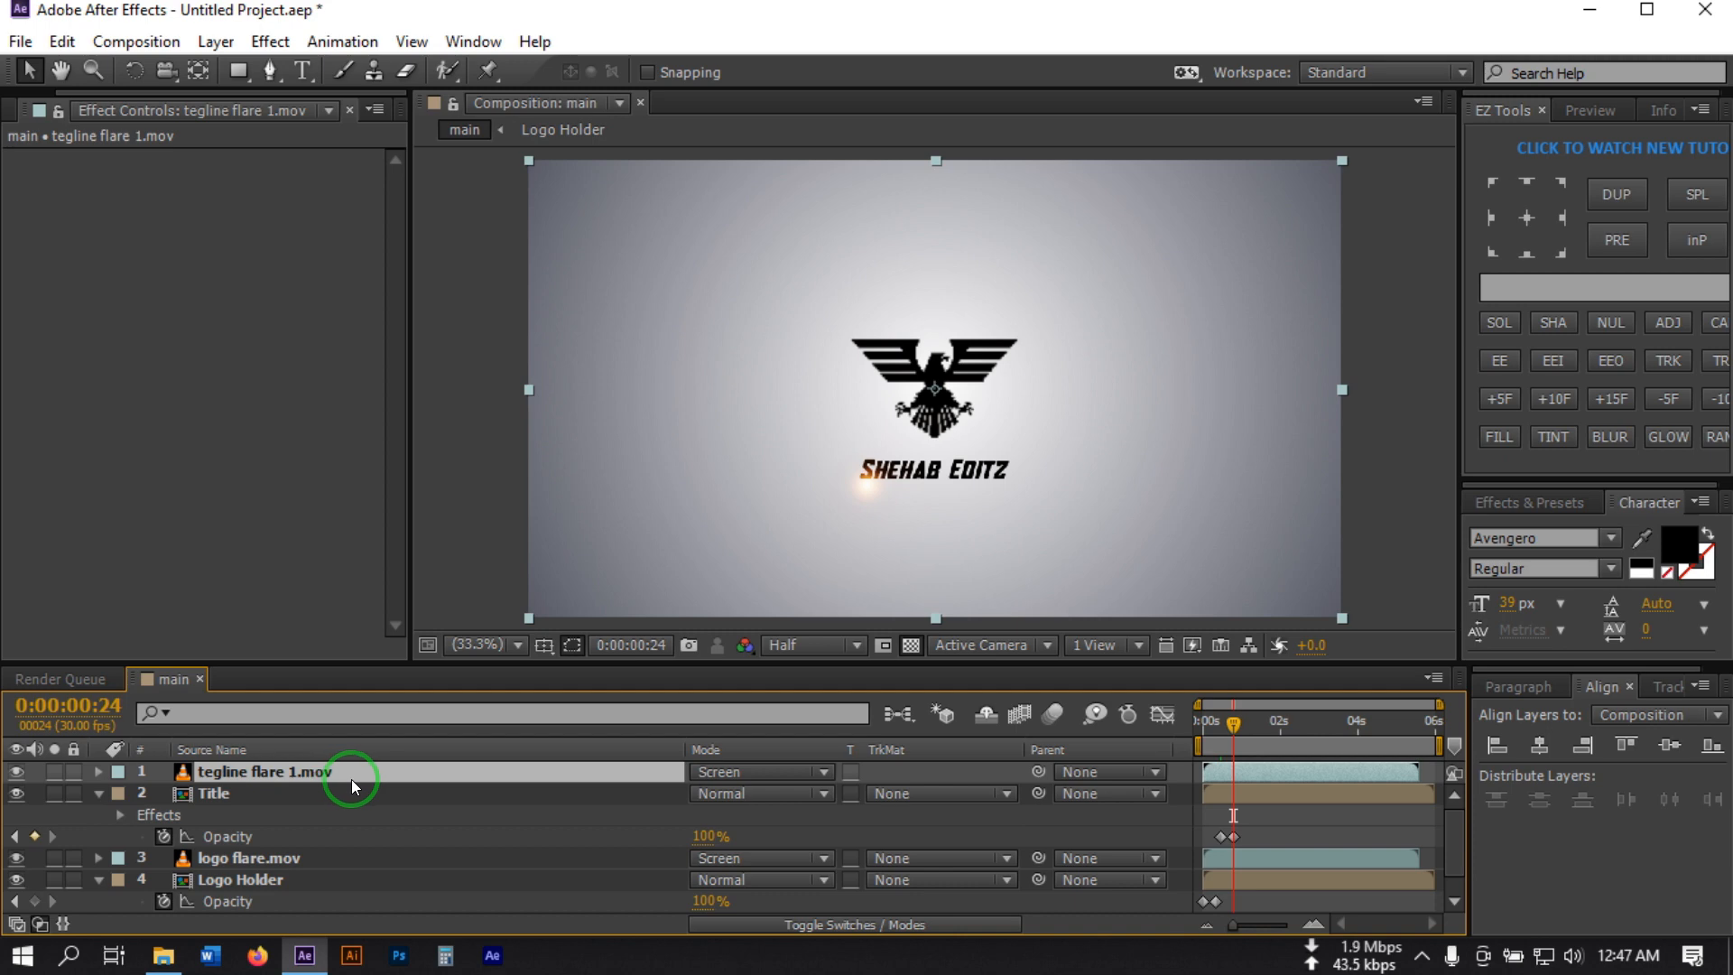
left_click(1221, 734)
left_click_drag(1222, 734, 1227, 734)
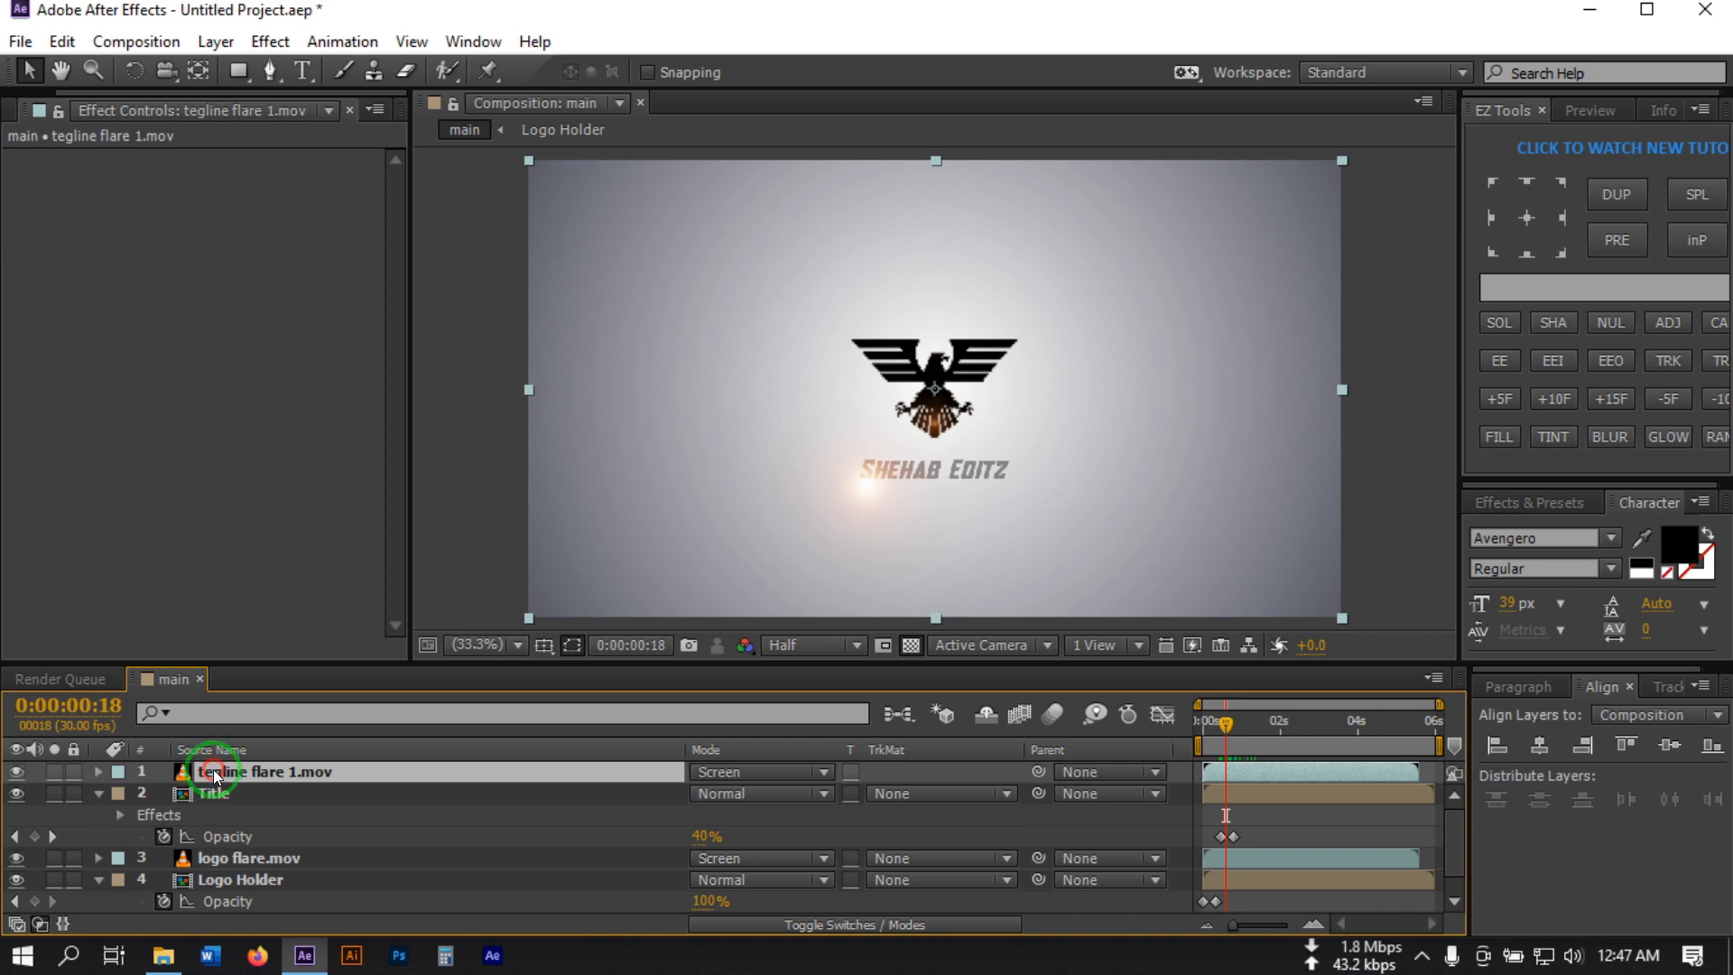
key("alt+shift+p")
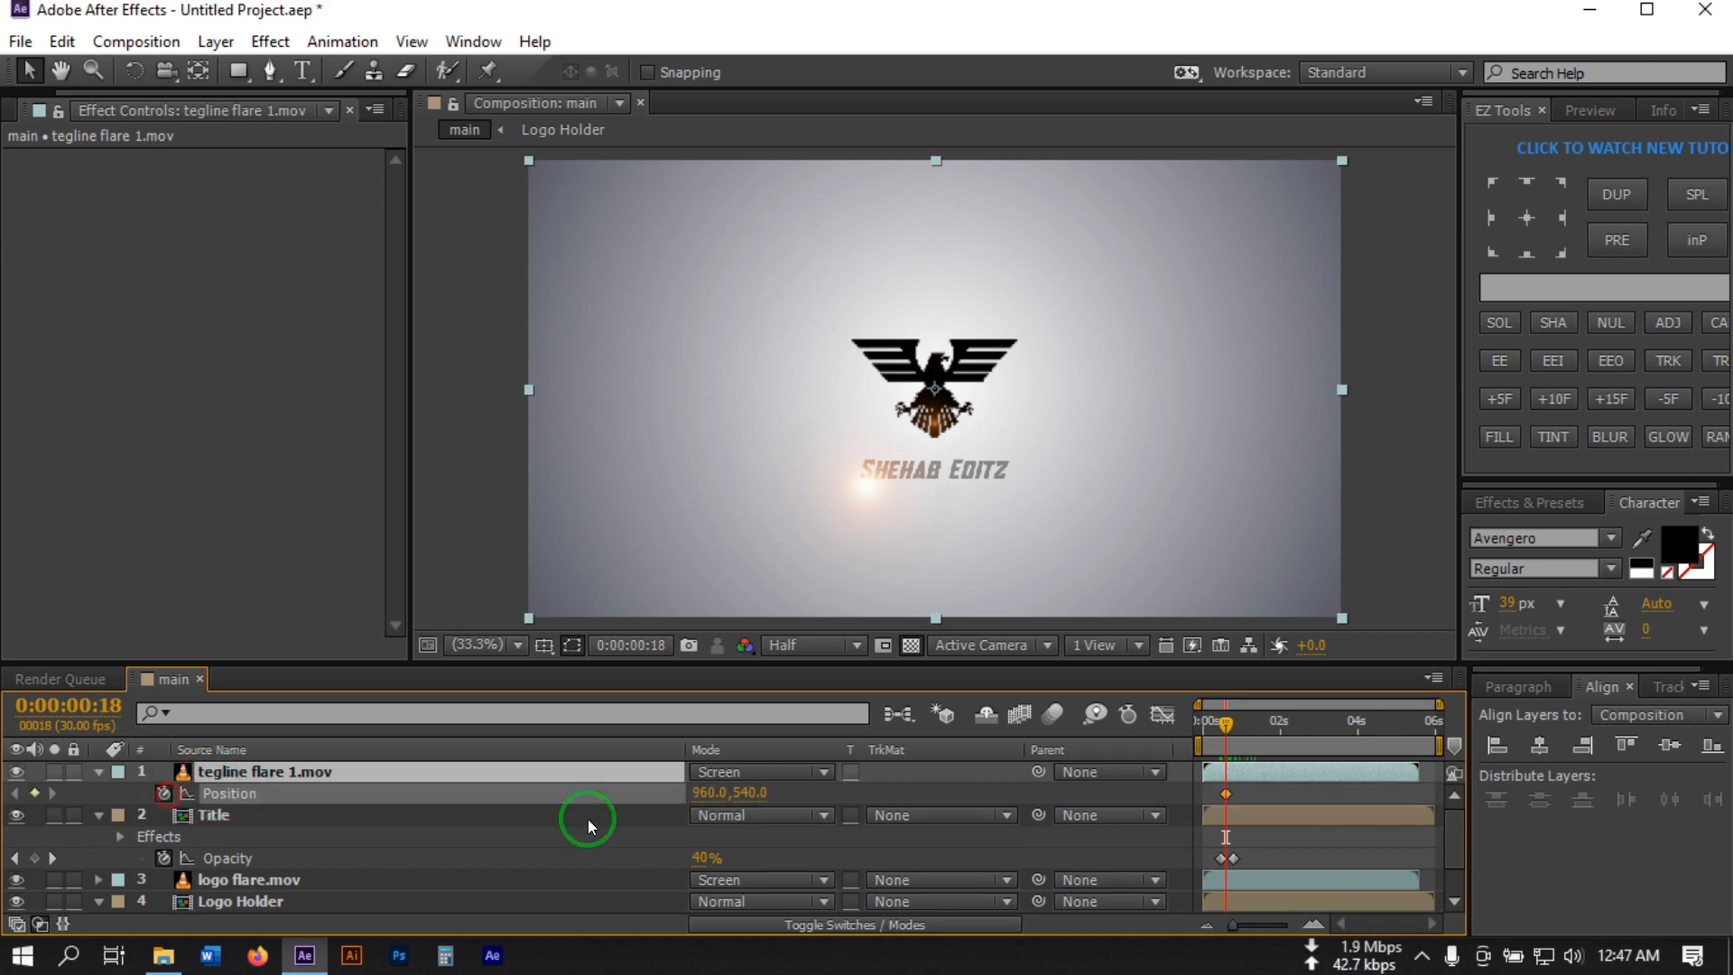
left_click_drag(1228, 732, 1243, 733)
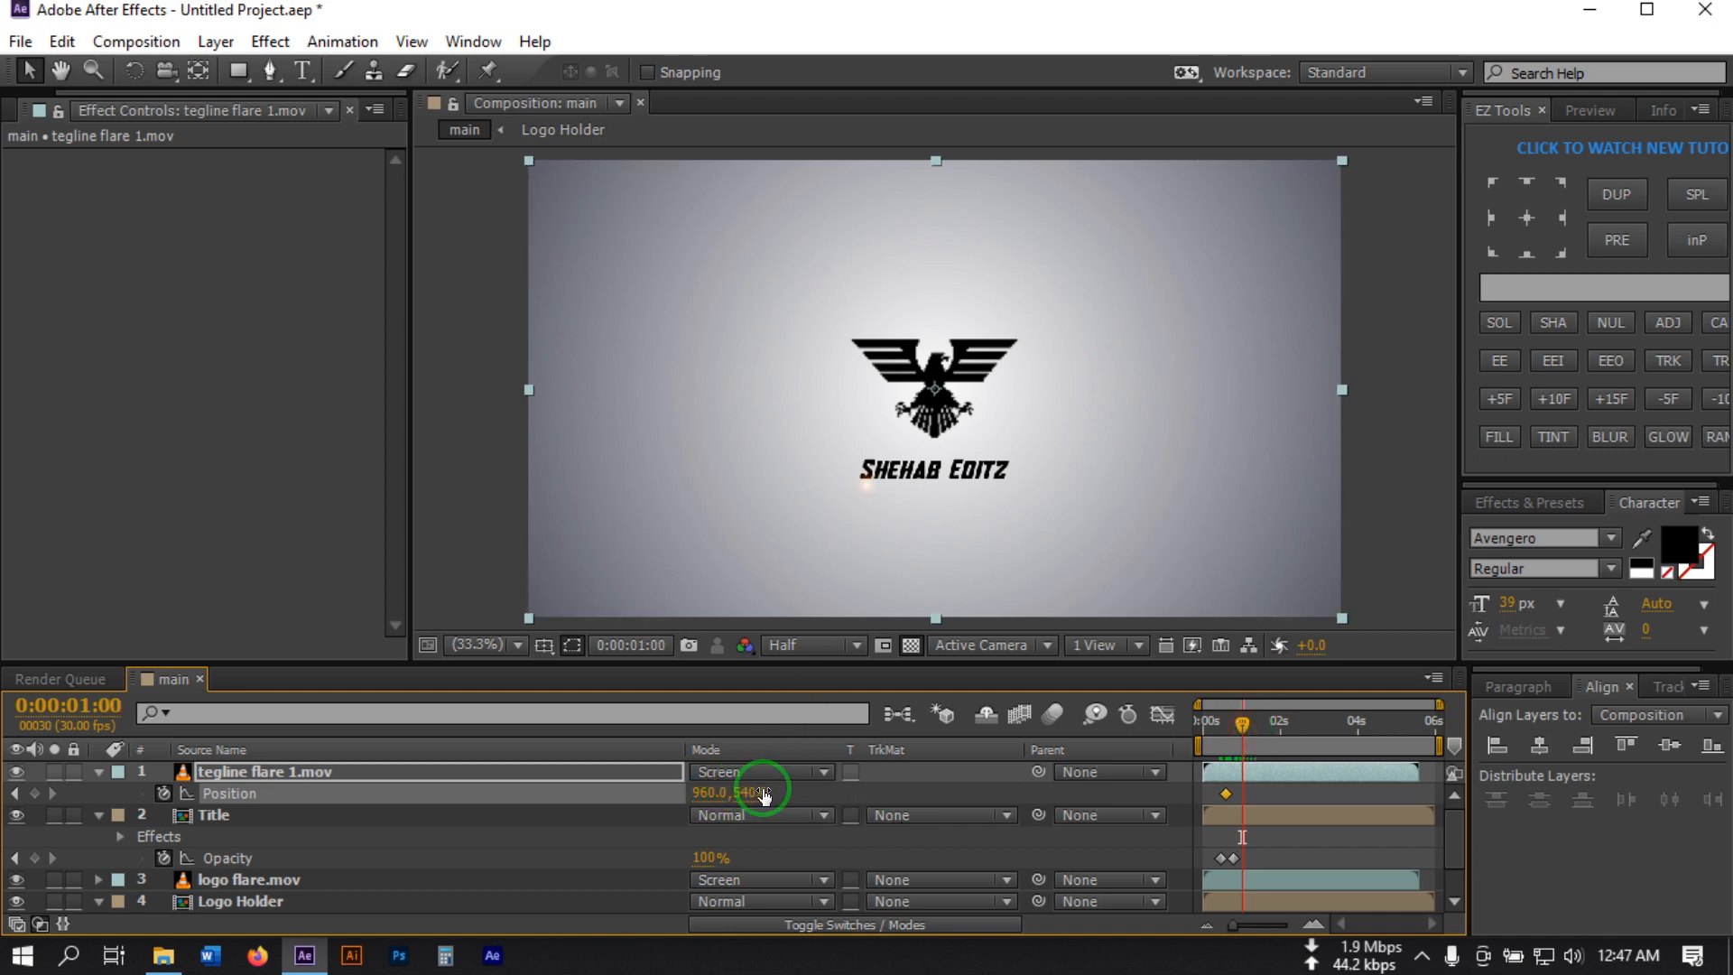
left_click_drag(763, 793, 1021, 769)
left_click(1288, 788)
Play the logo, title and moving flare animation from 0:00:00:00 several times to check the timing
left_click_drag(1244, 726, 1199, 732)
key("space")
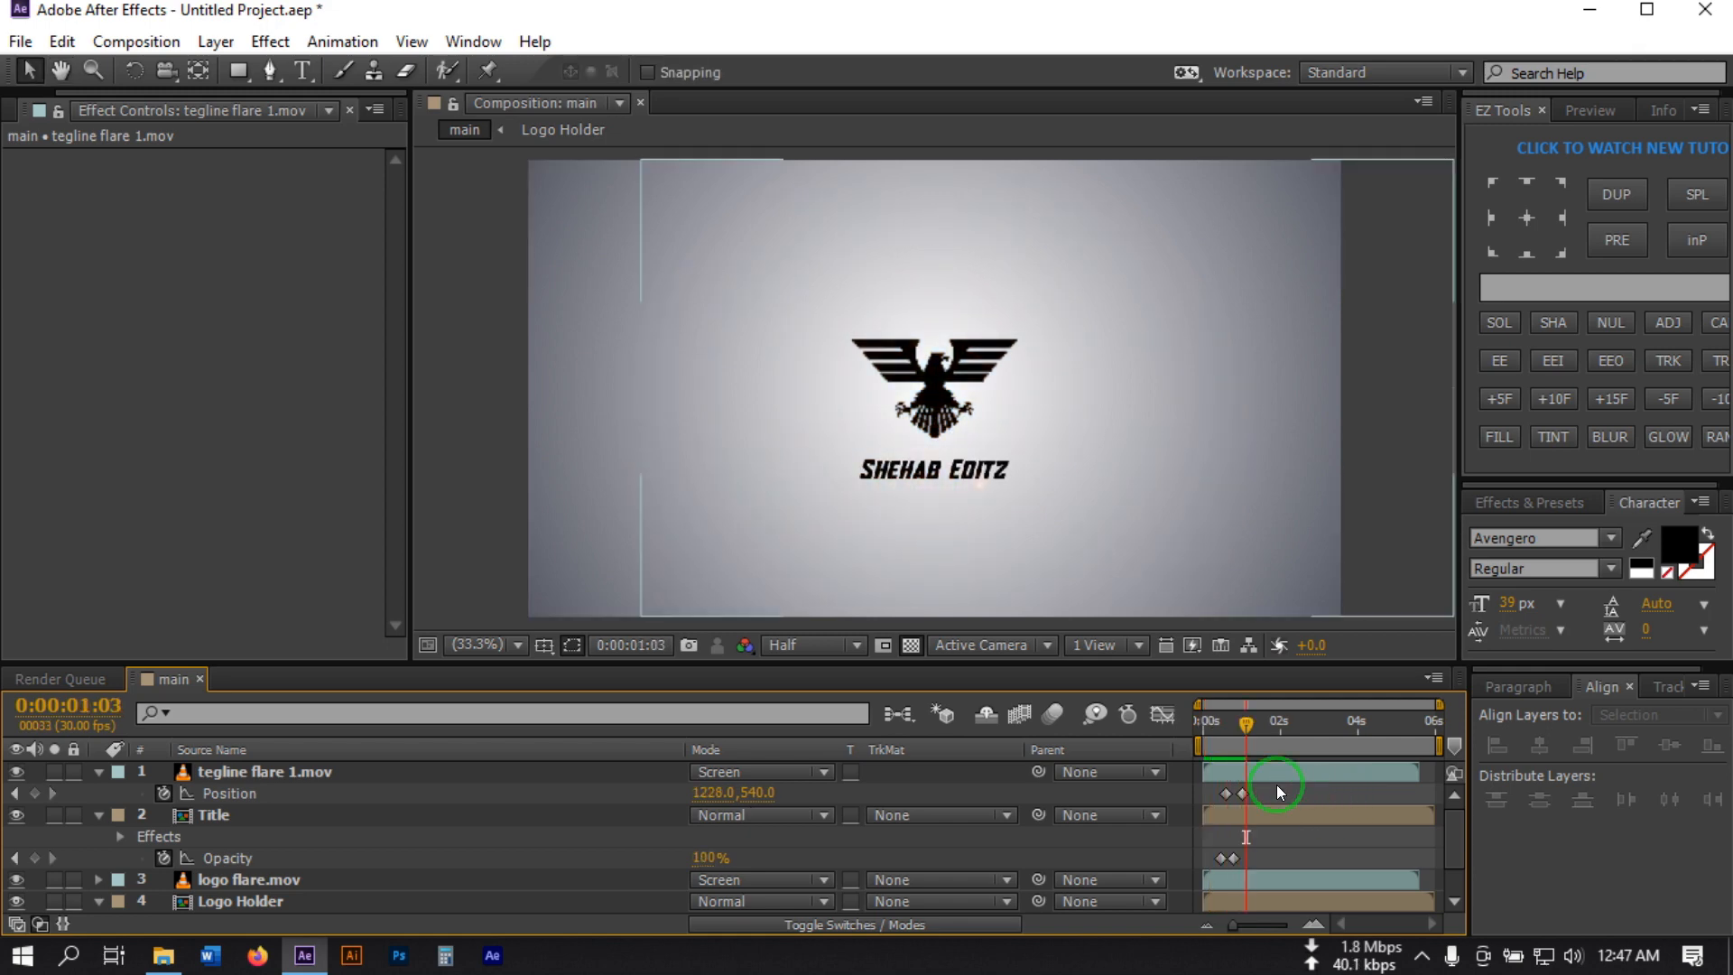
left_click(1266, 720)
key("space")
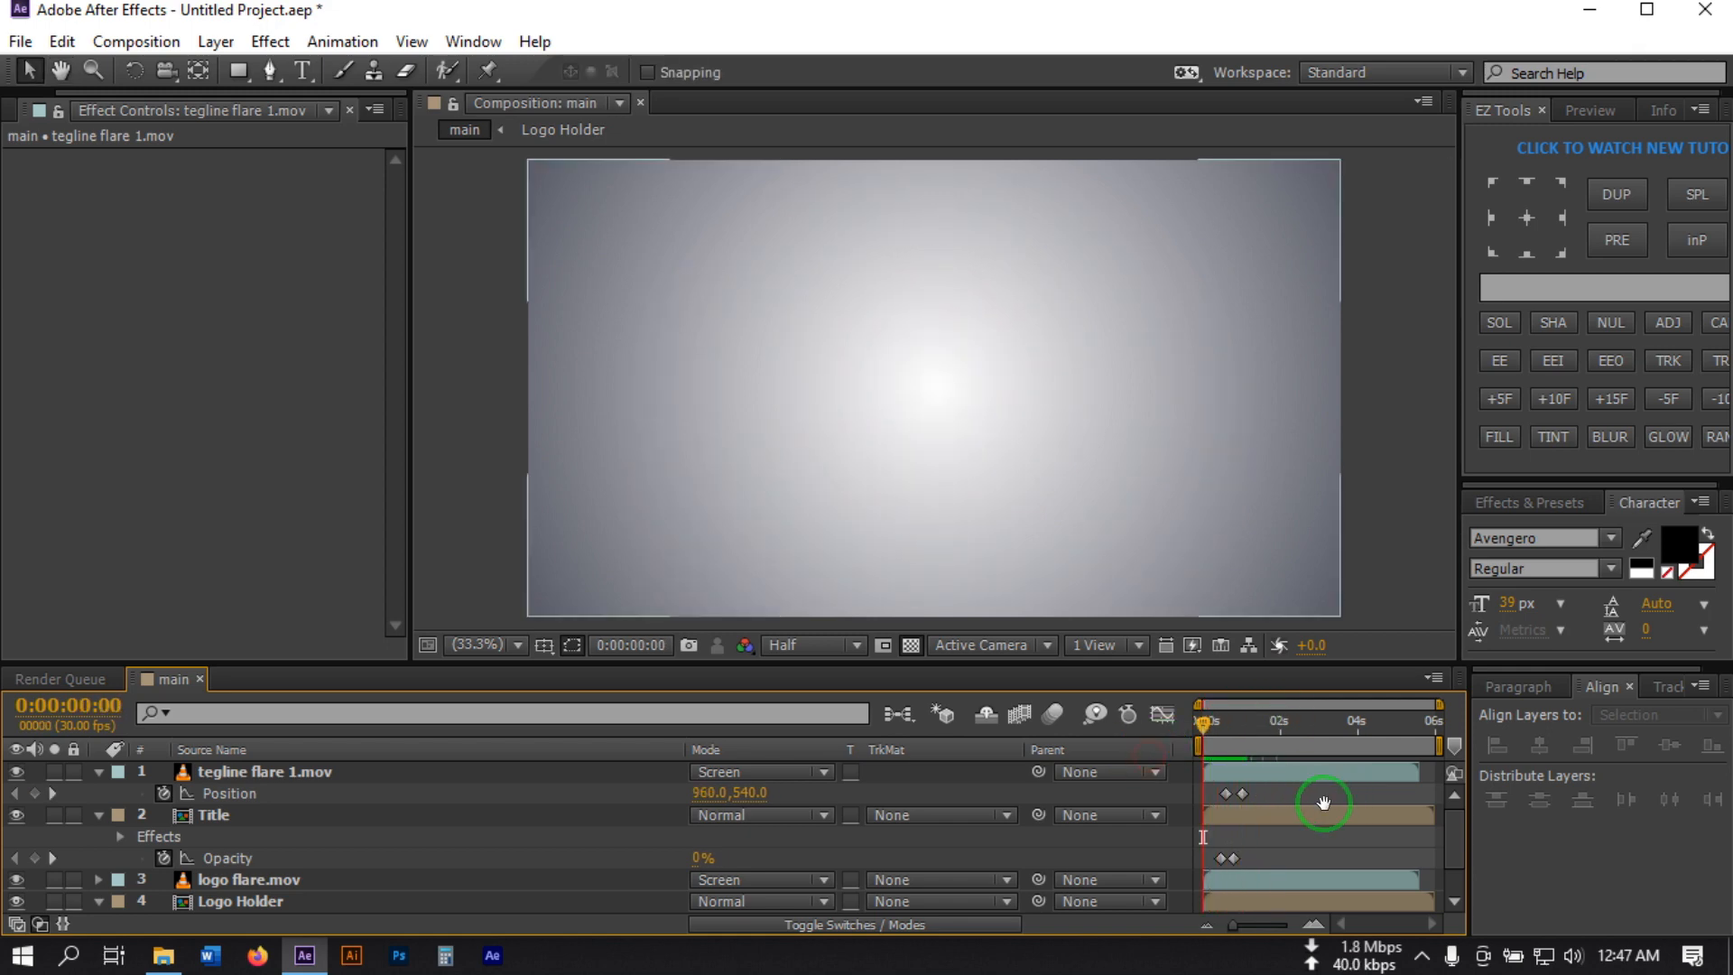
key("space")
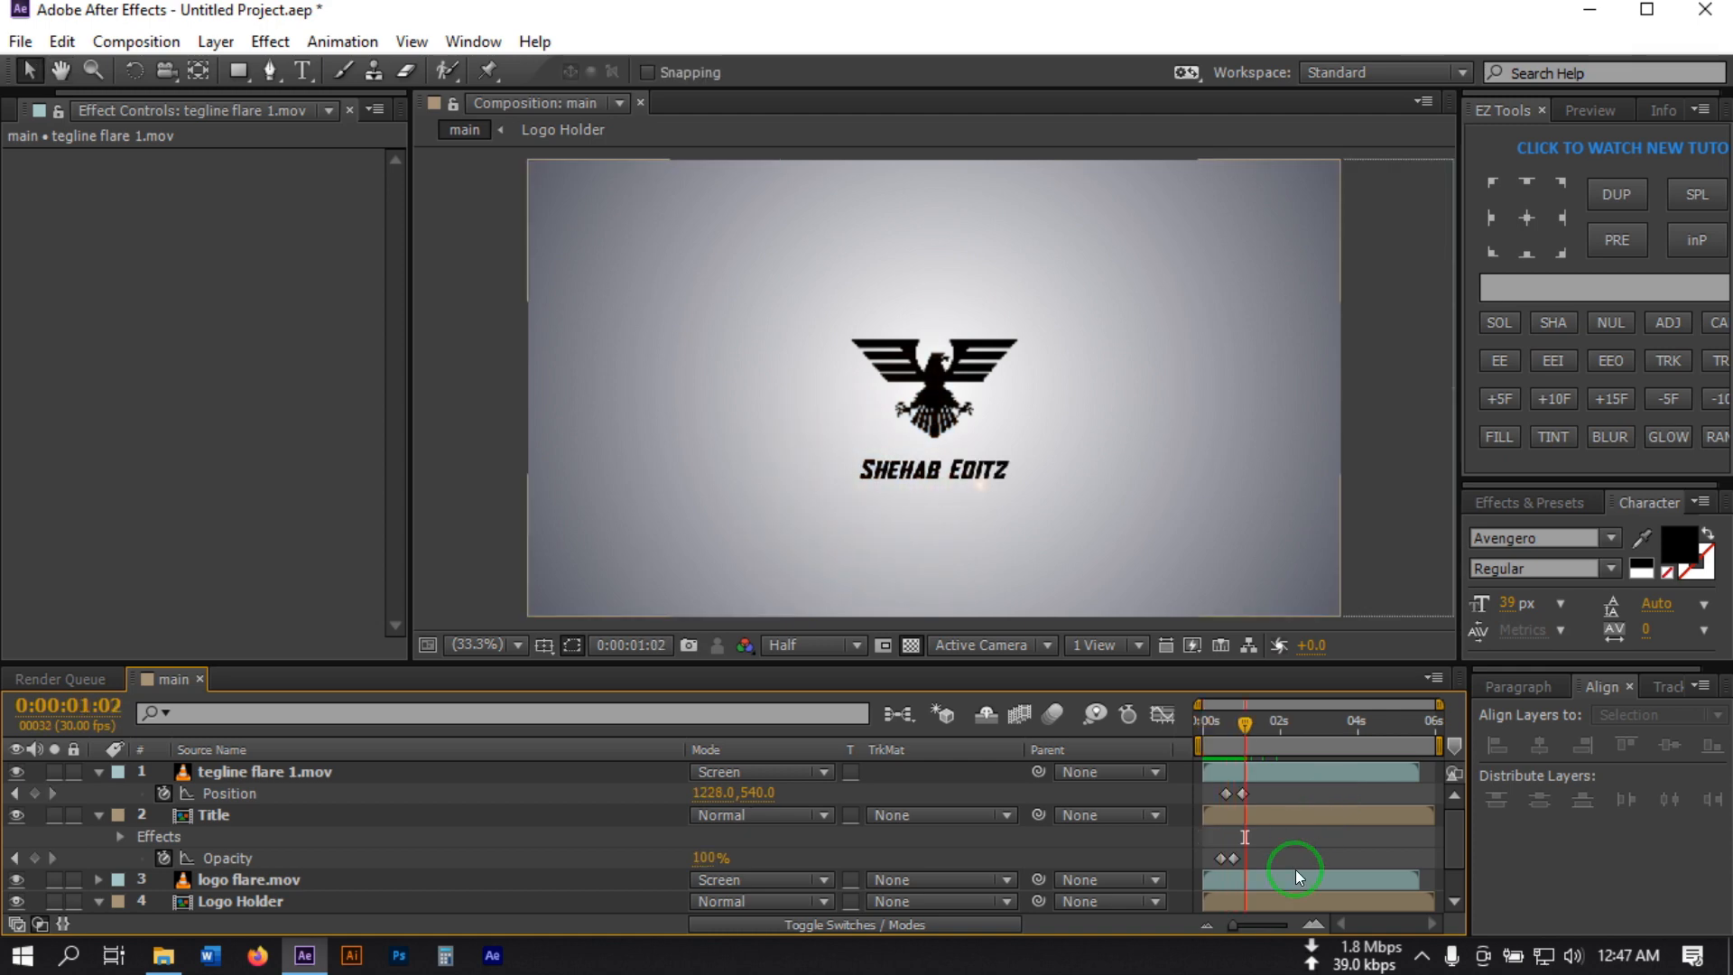
left_click(1195, 901)
left_click(129, 773)
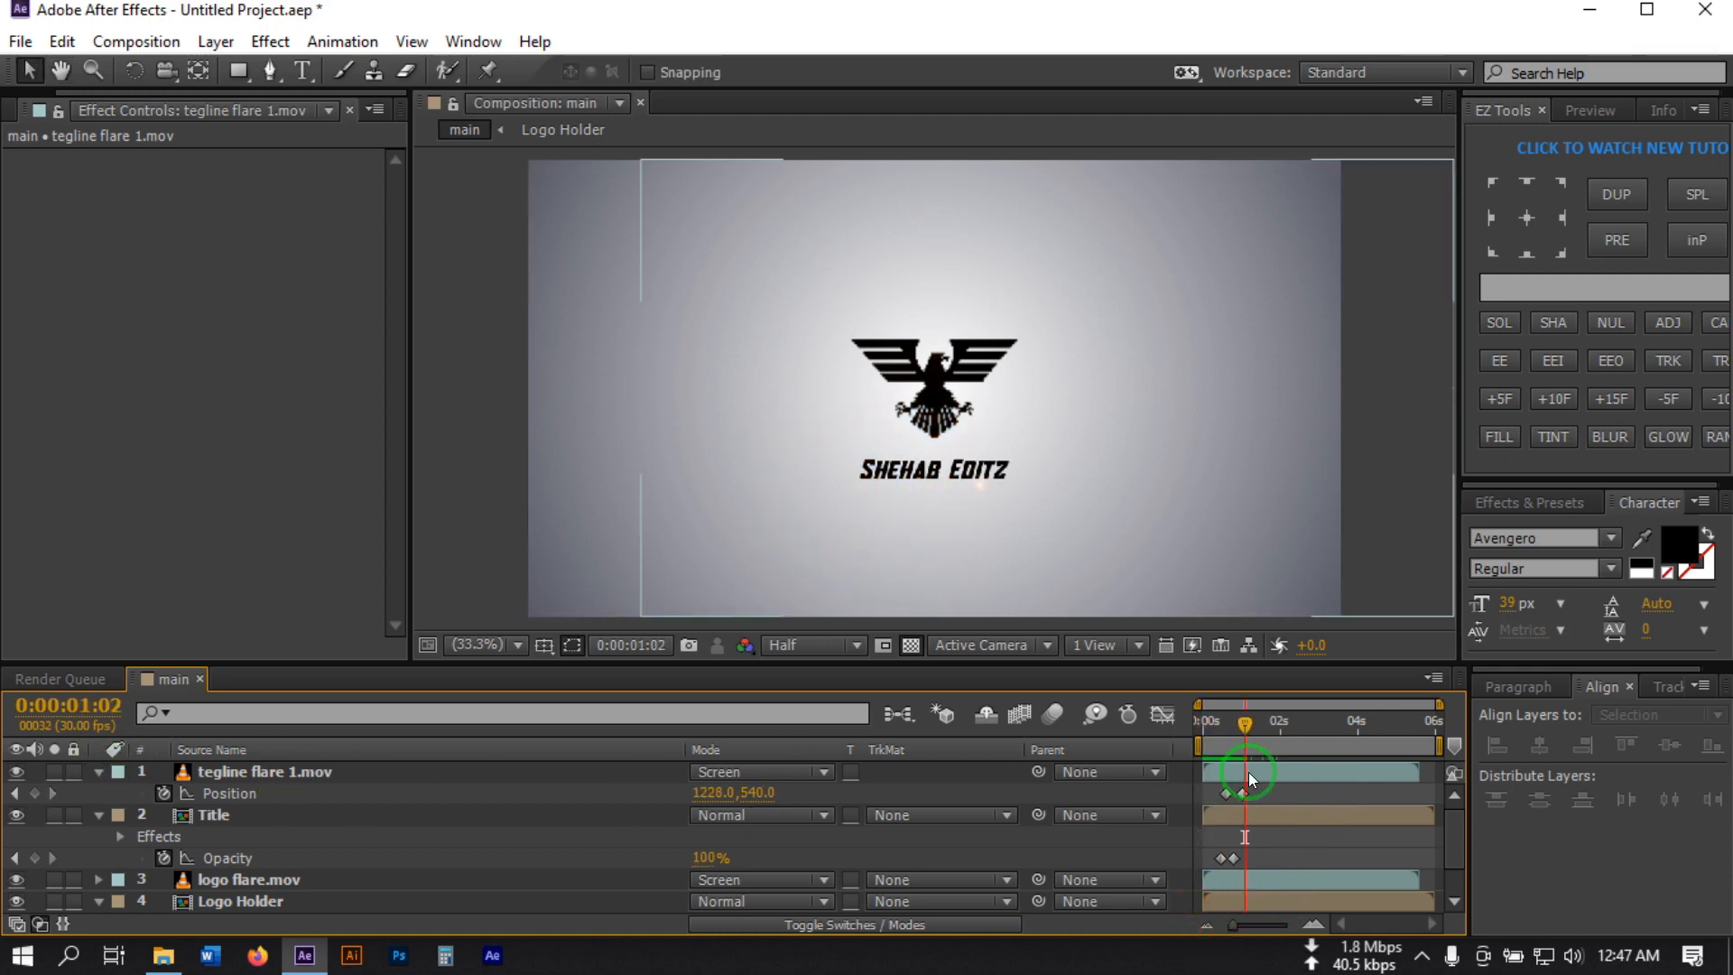
left_click_drag(1245, 725, 1192, 731)
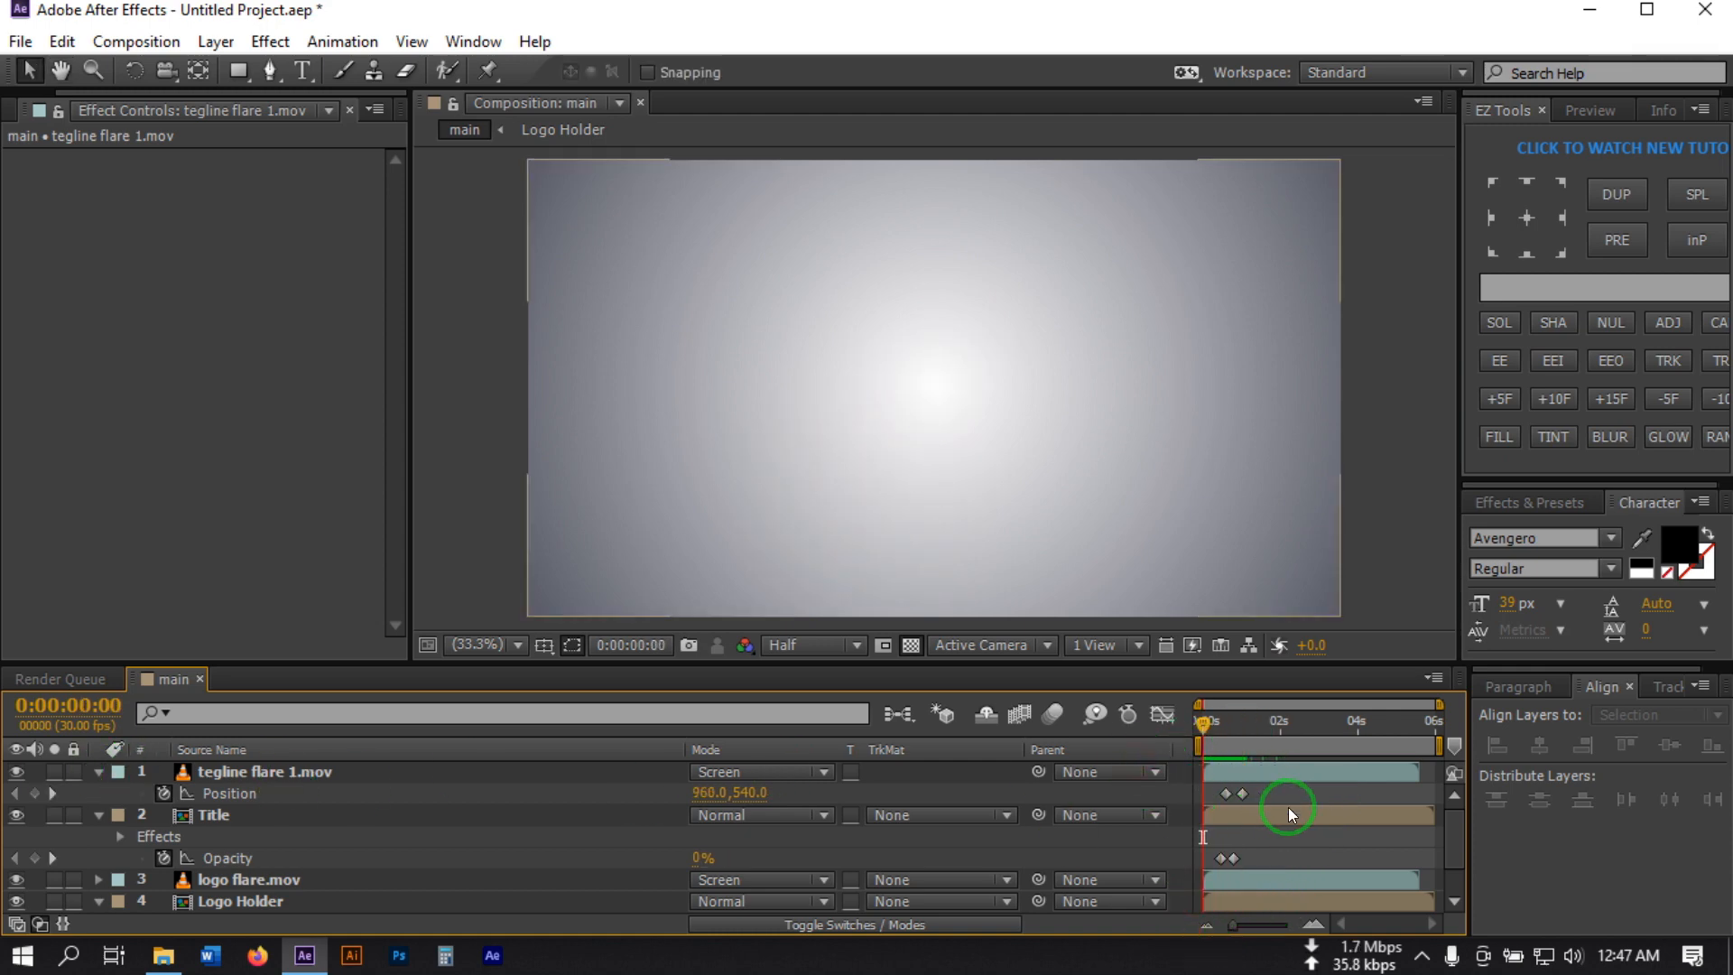
key("space")
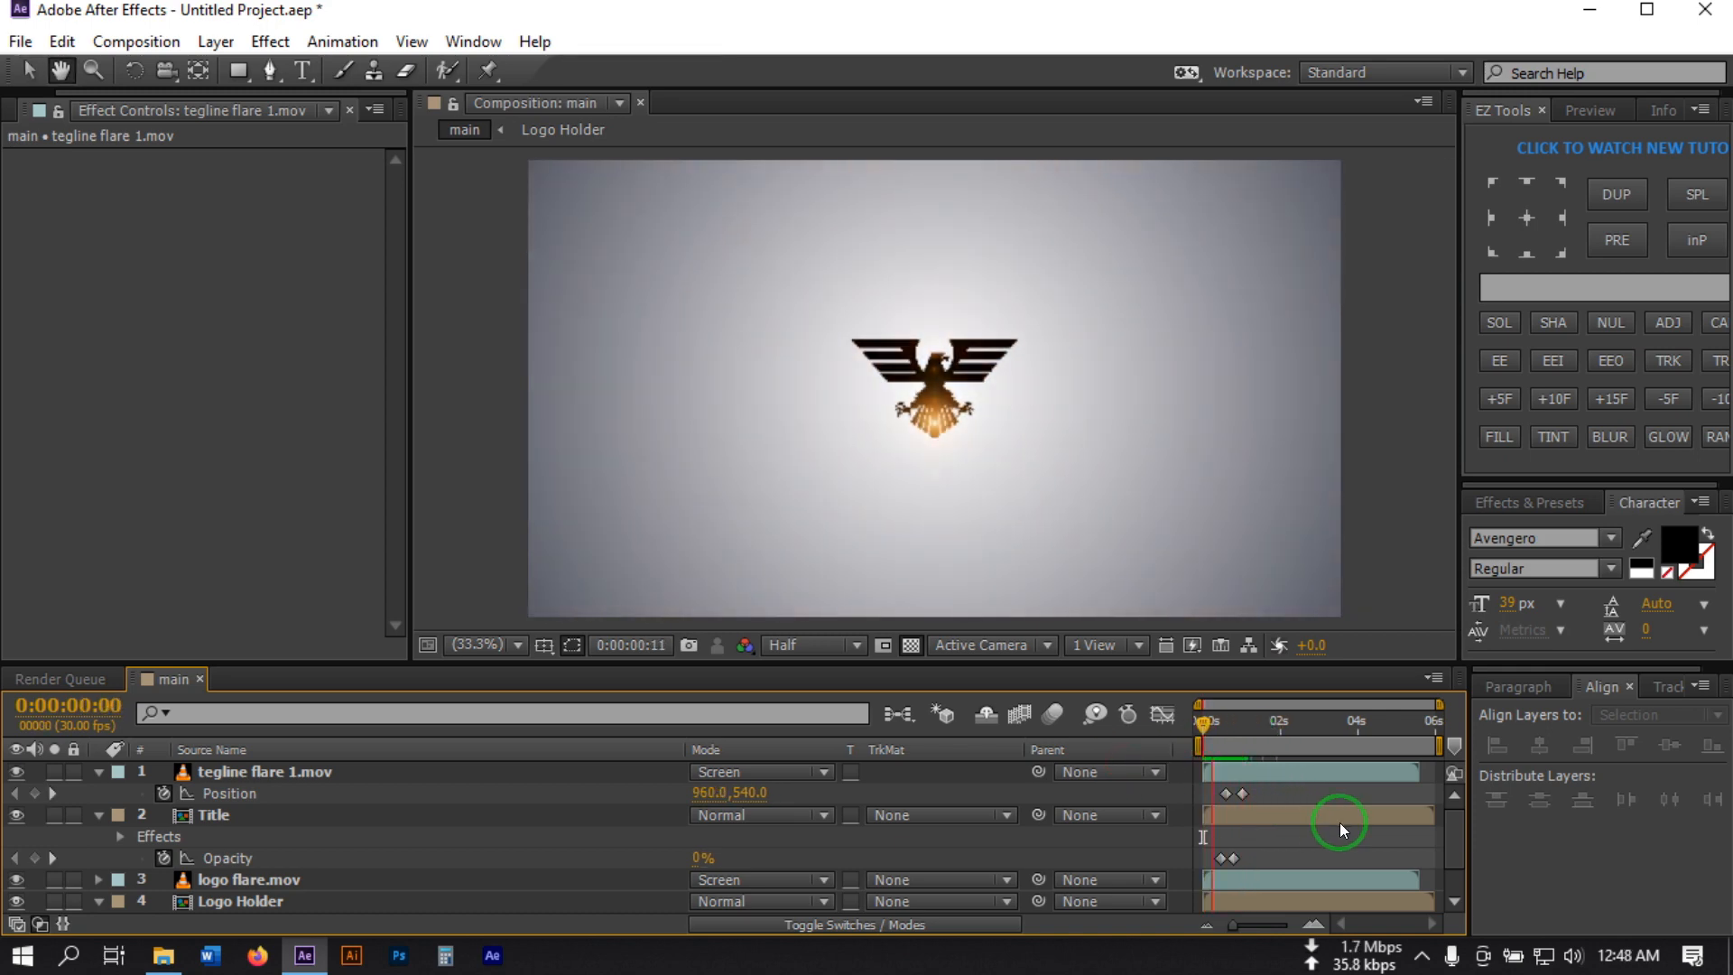
key("space")
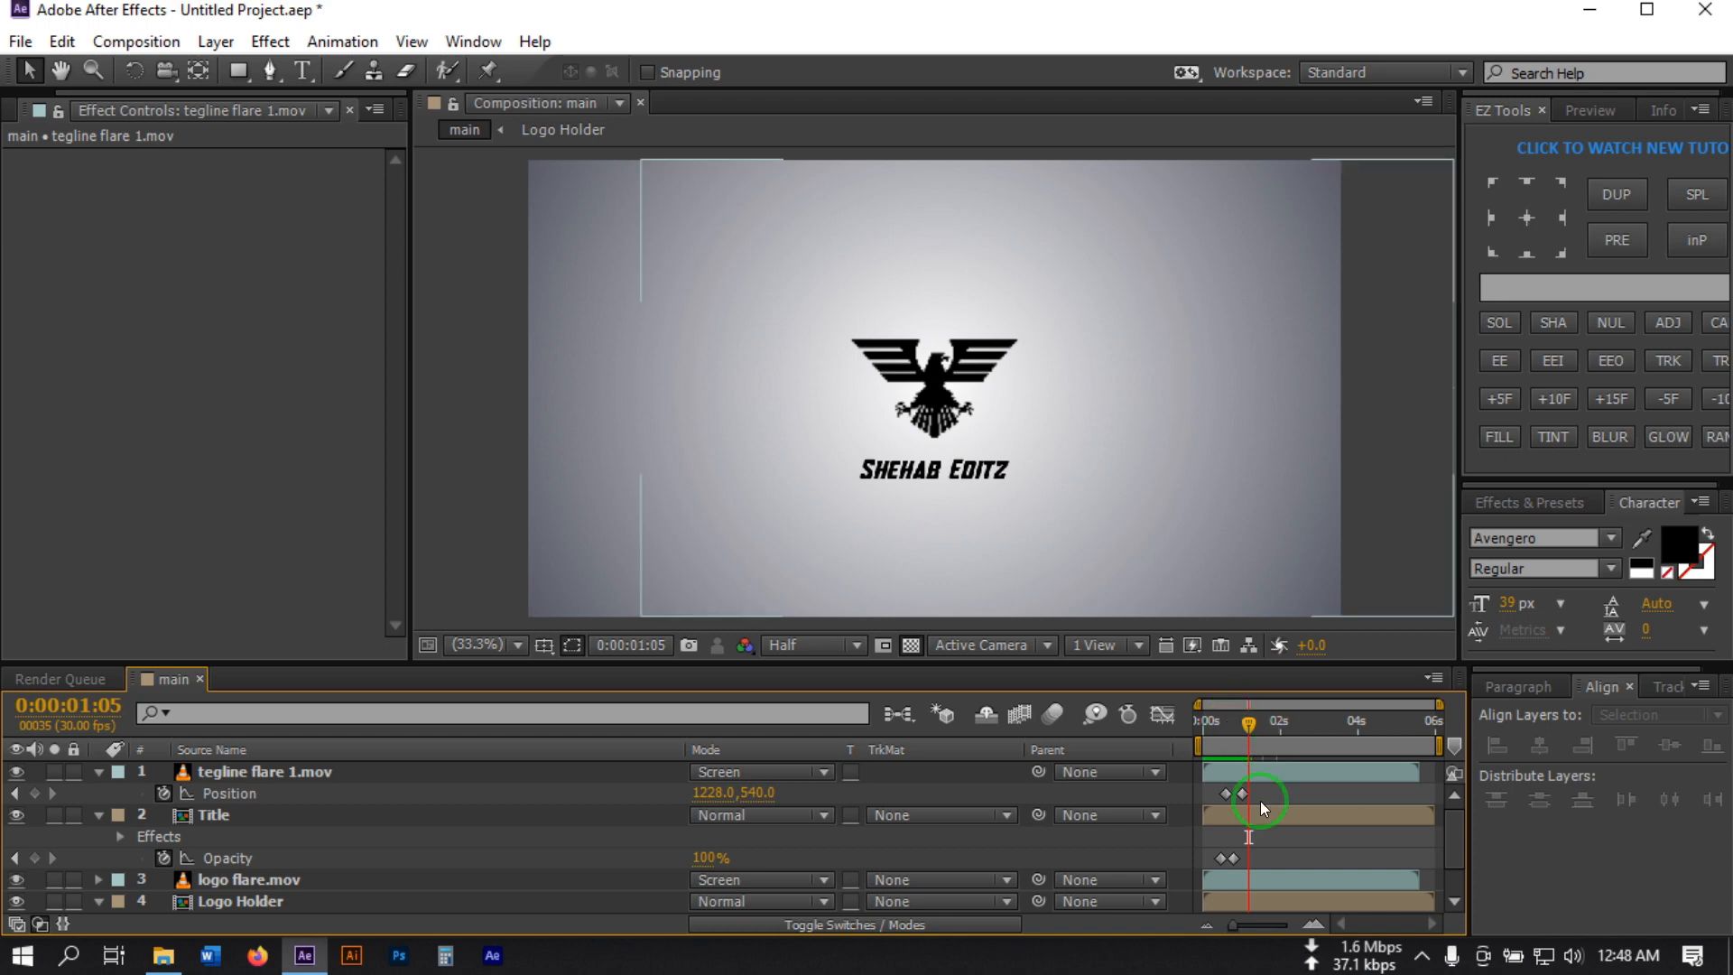
Select the Logo Holder layer and move the current time to 0:00:00:10
scroll(1276, 817, "down", 2)
left_click(239, 859)
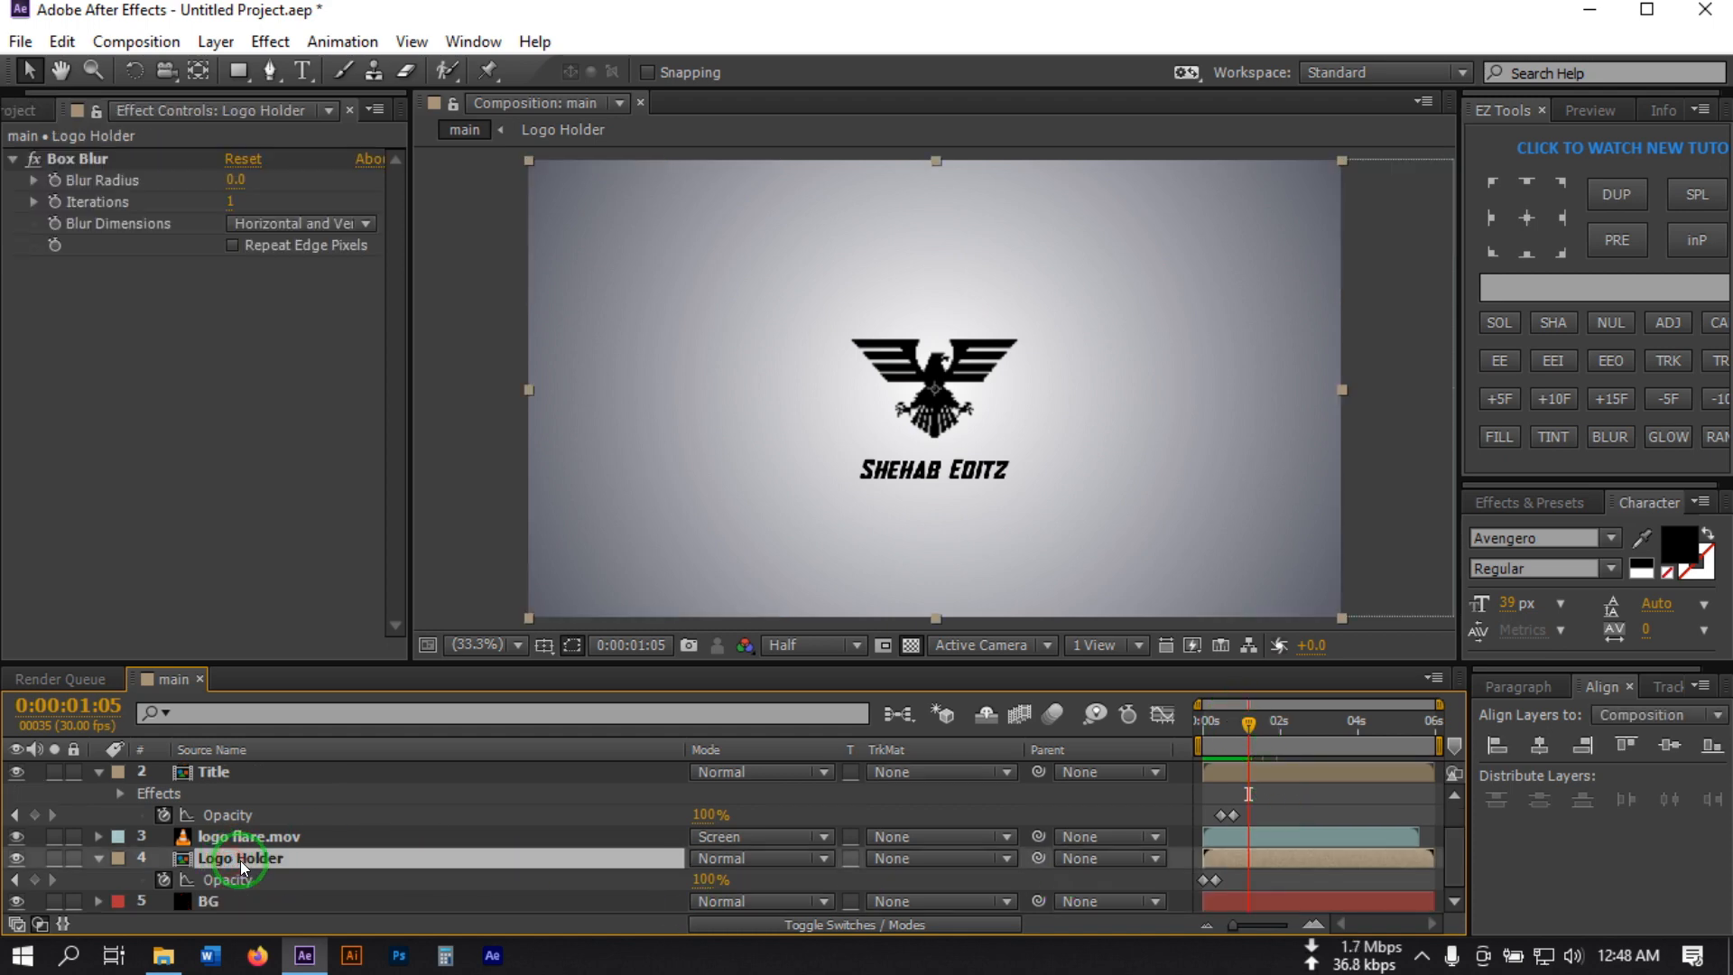
scroll(249, 860, "up", 1)
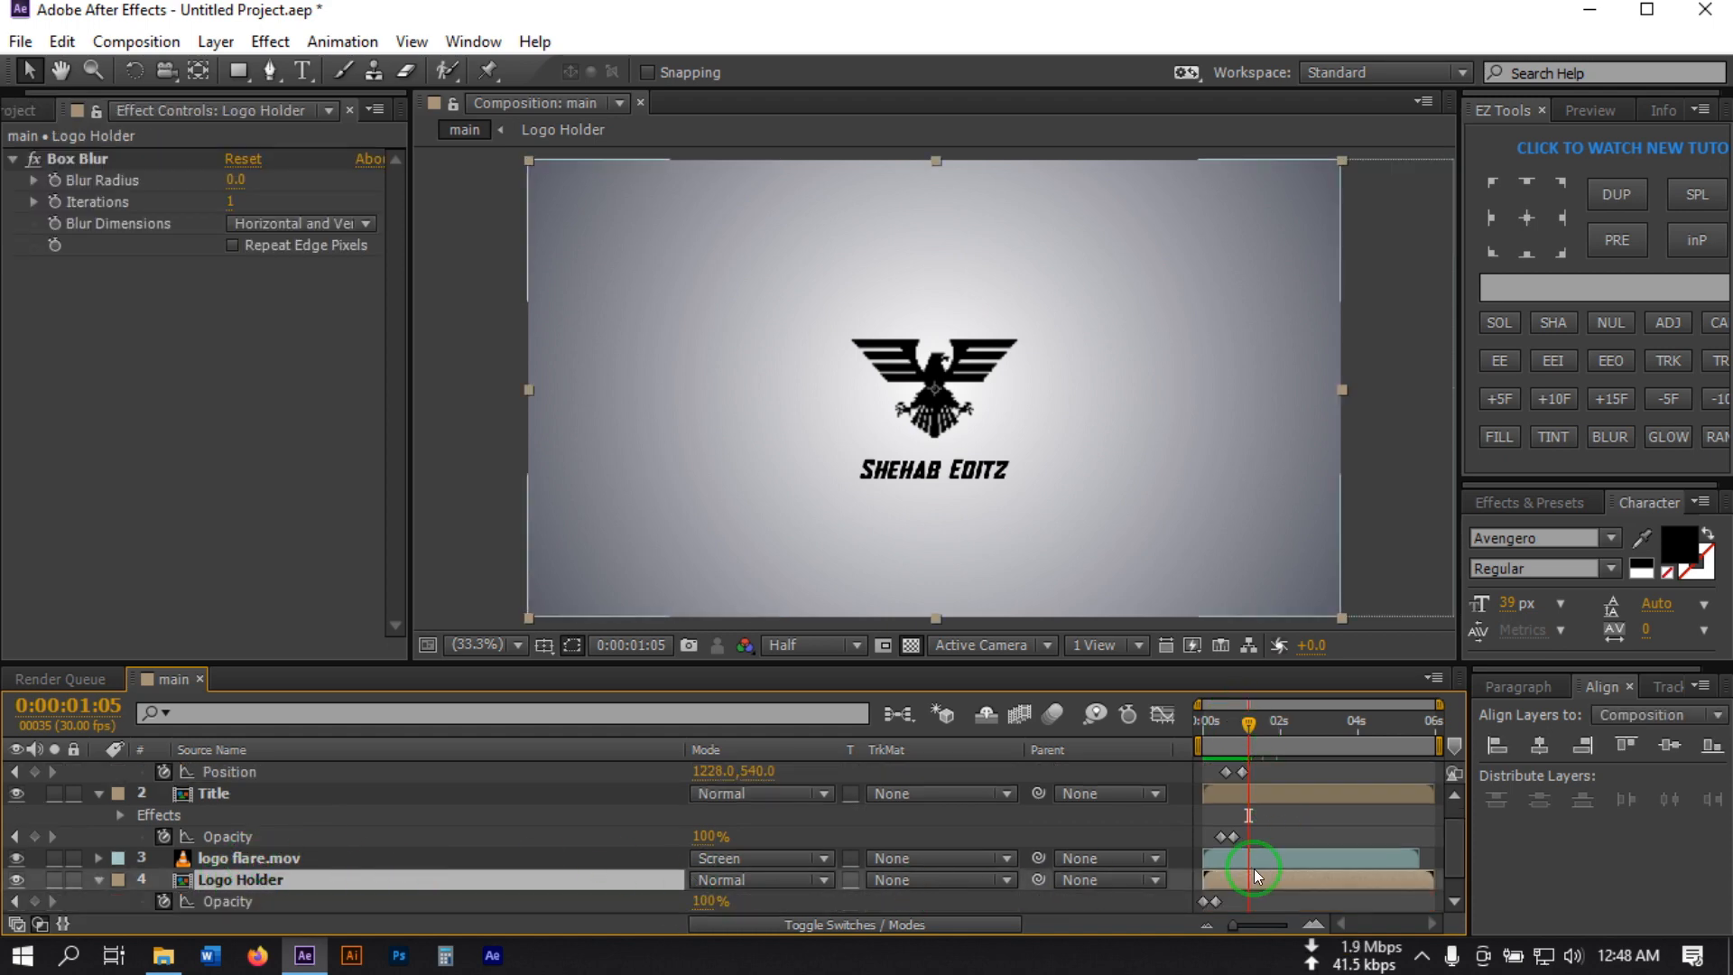
scroll(1249, 880, "down", 1)
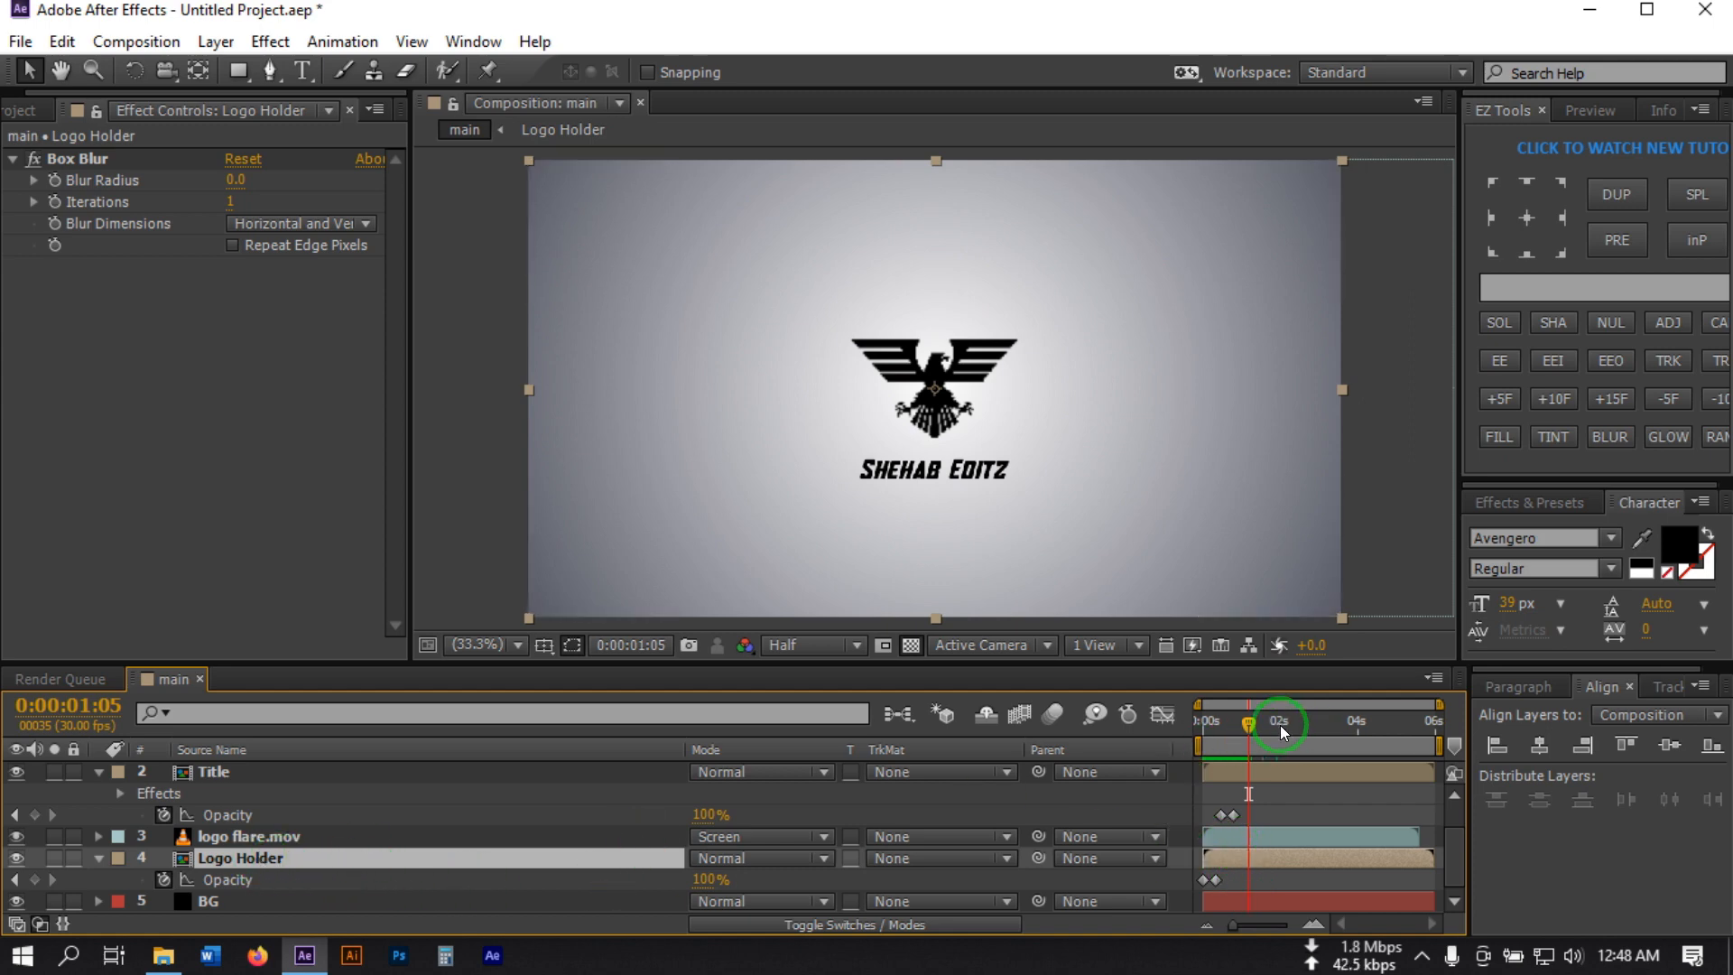
left_click_drag(1236, 718, 1216, 726)
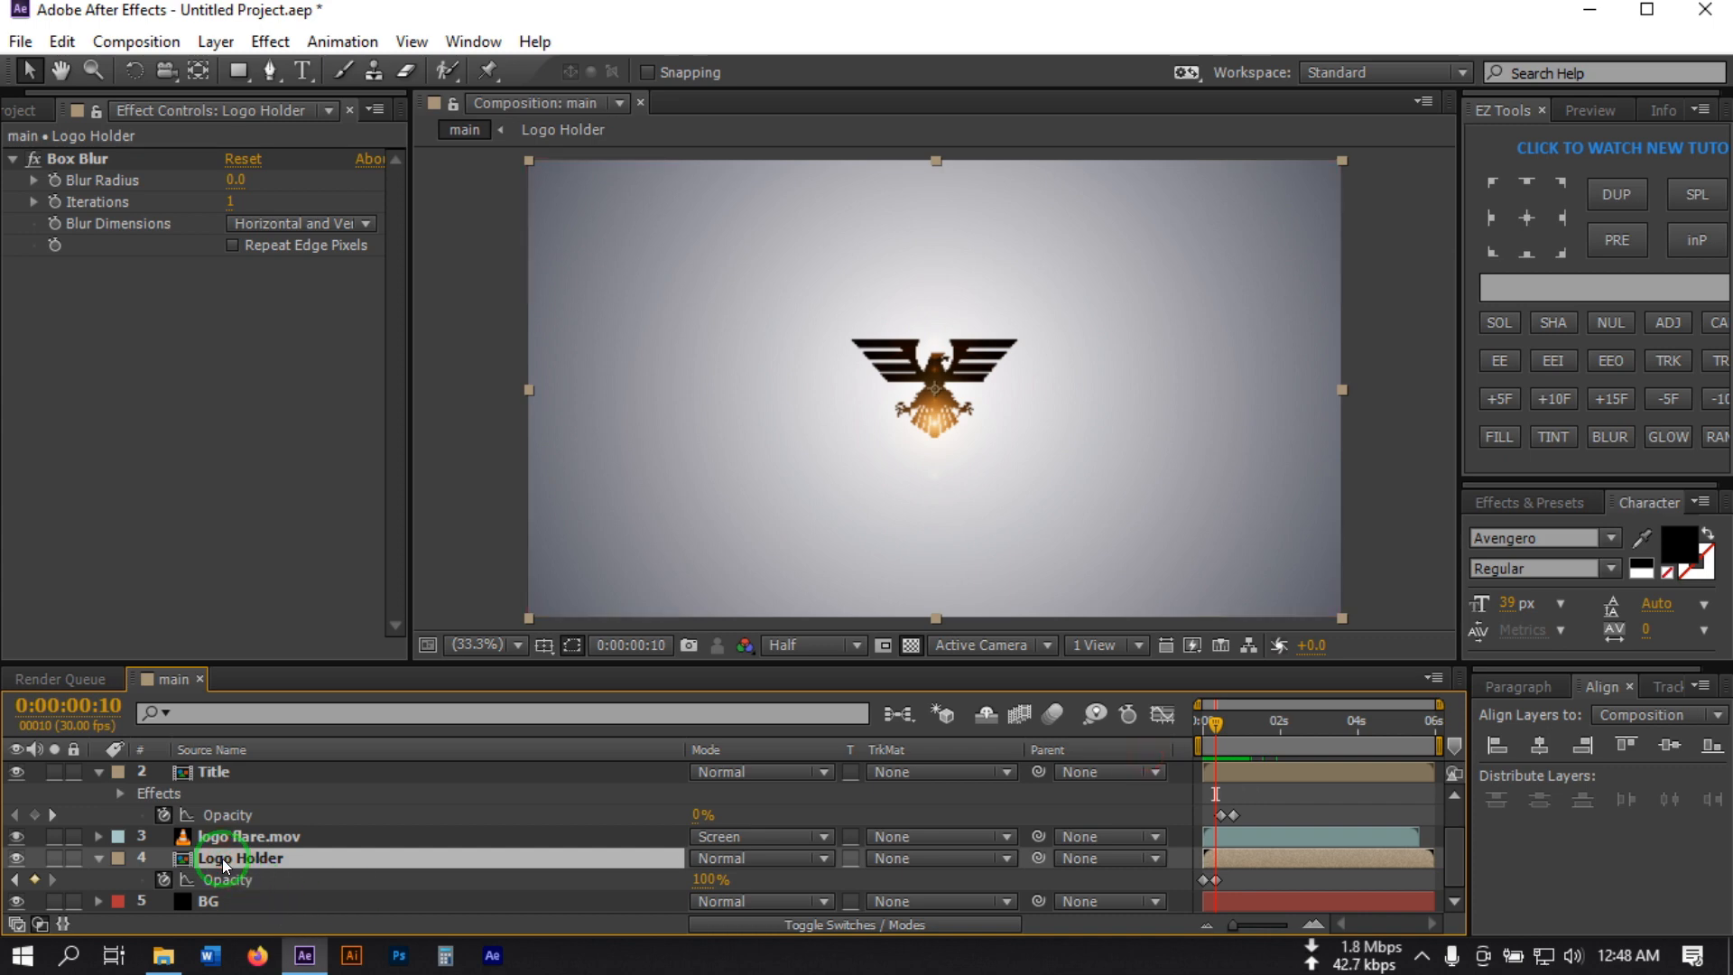
key("ctrl+space")
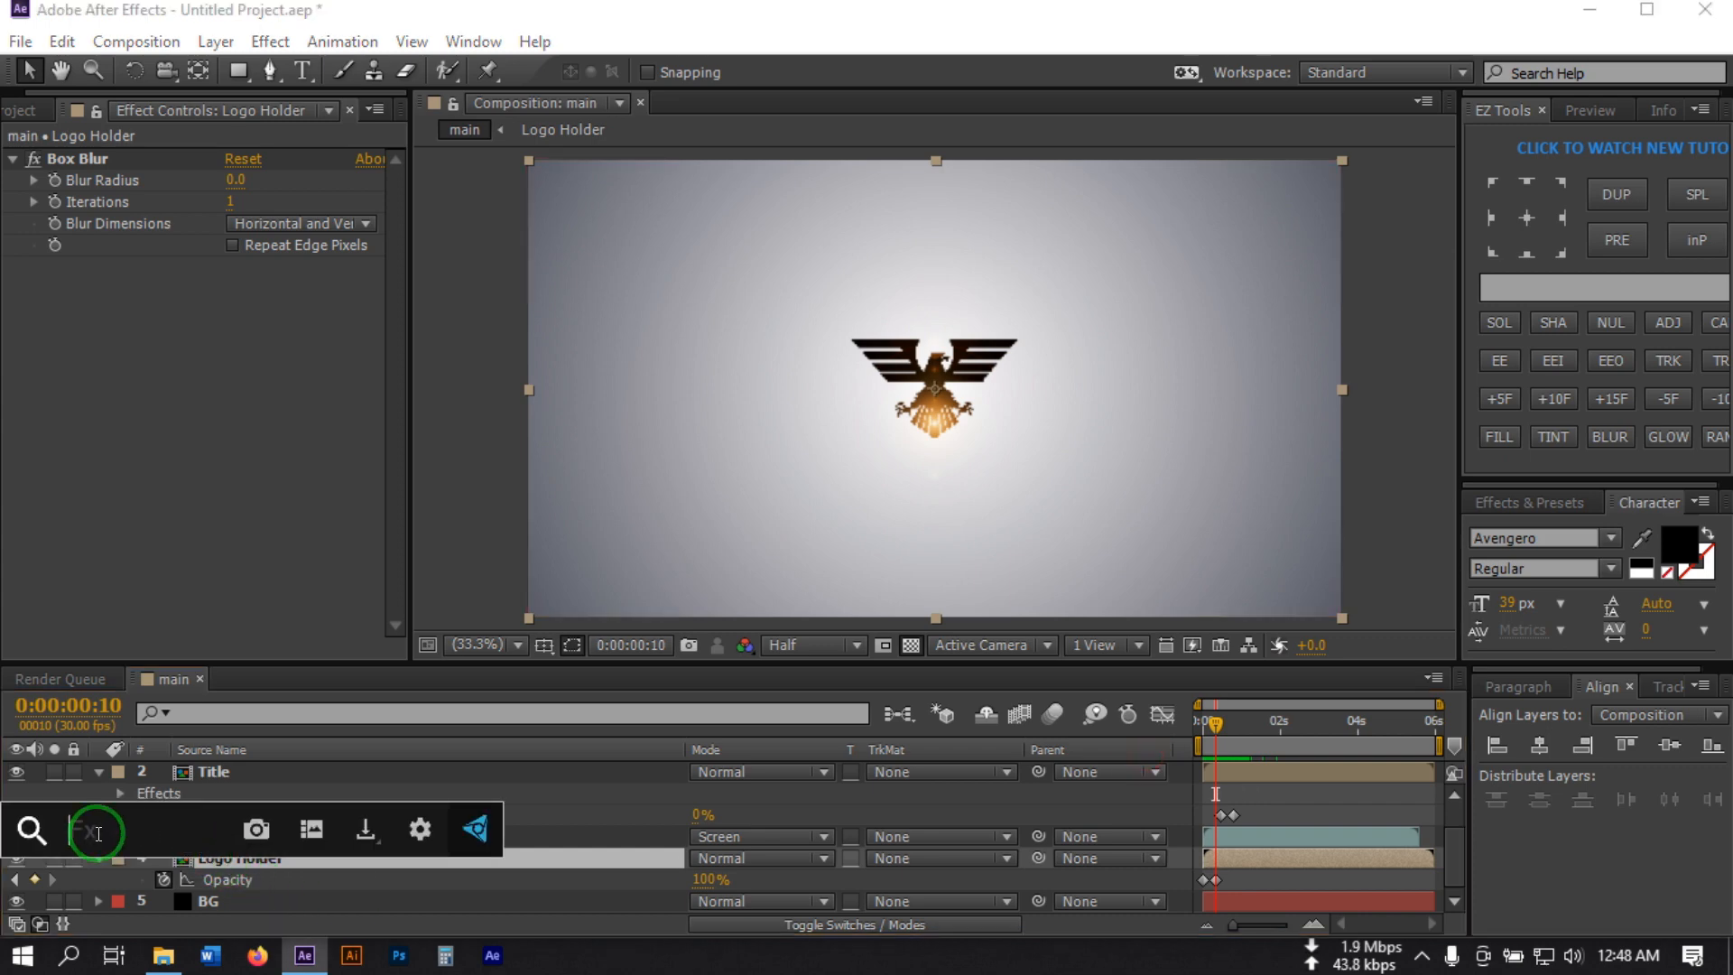
type("b")
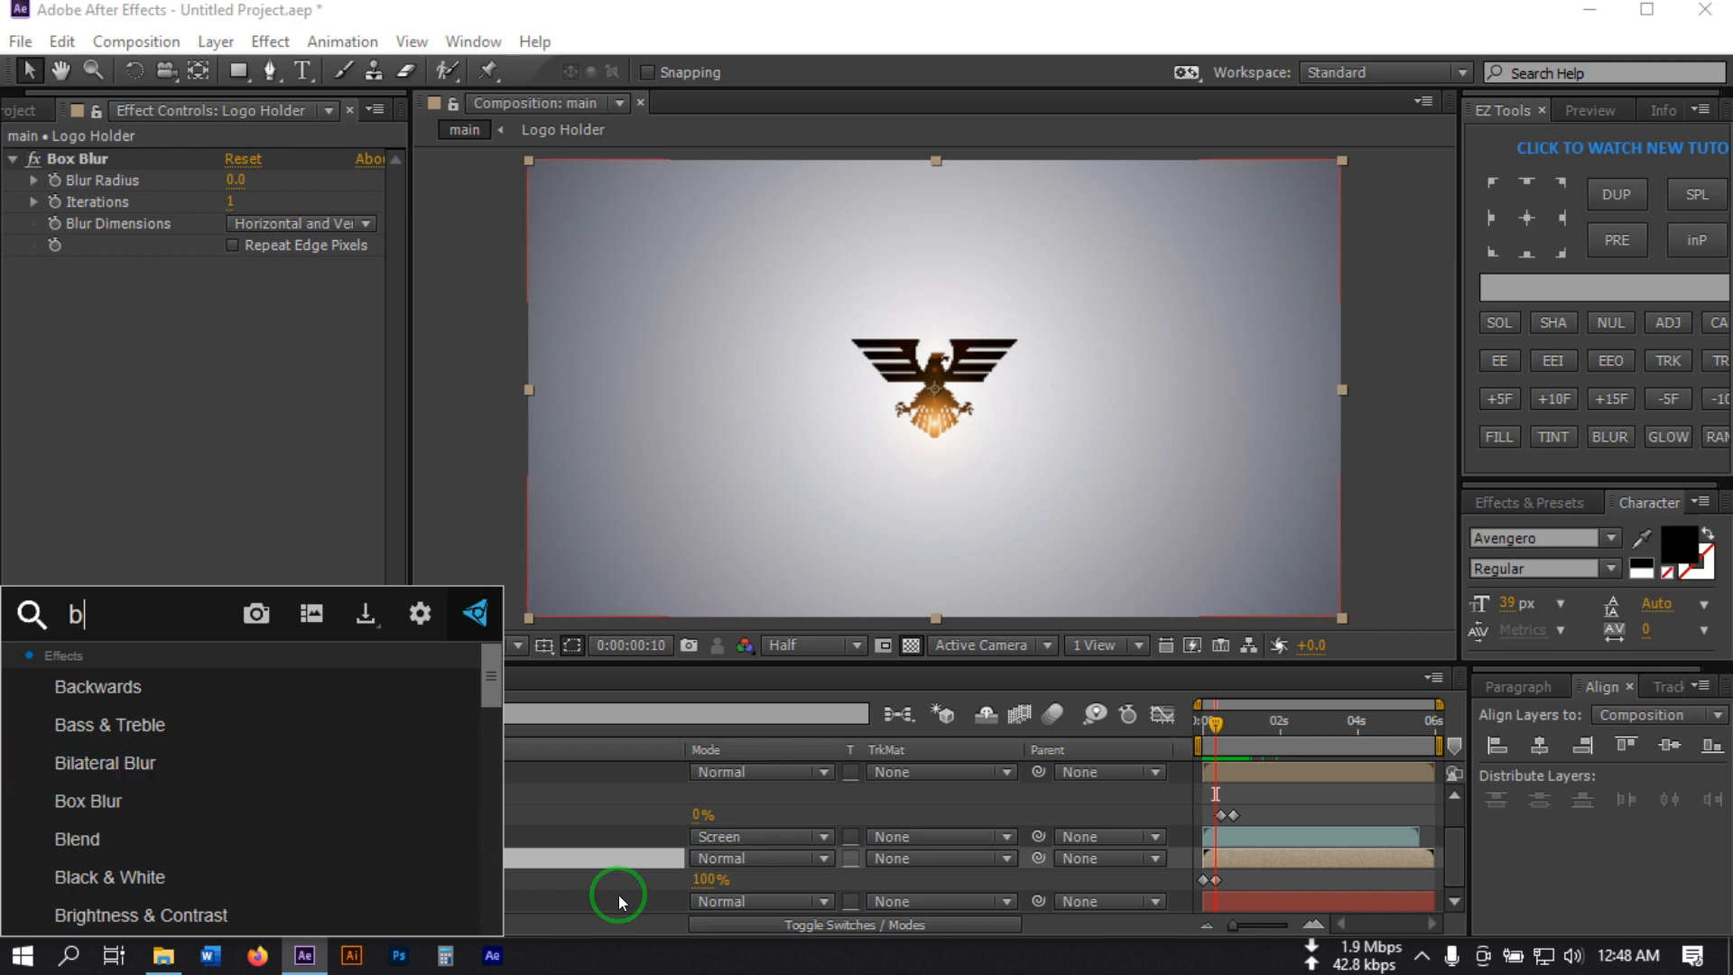
key("Escape")
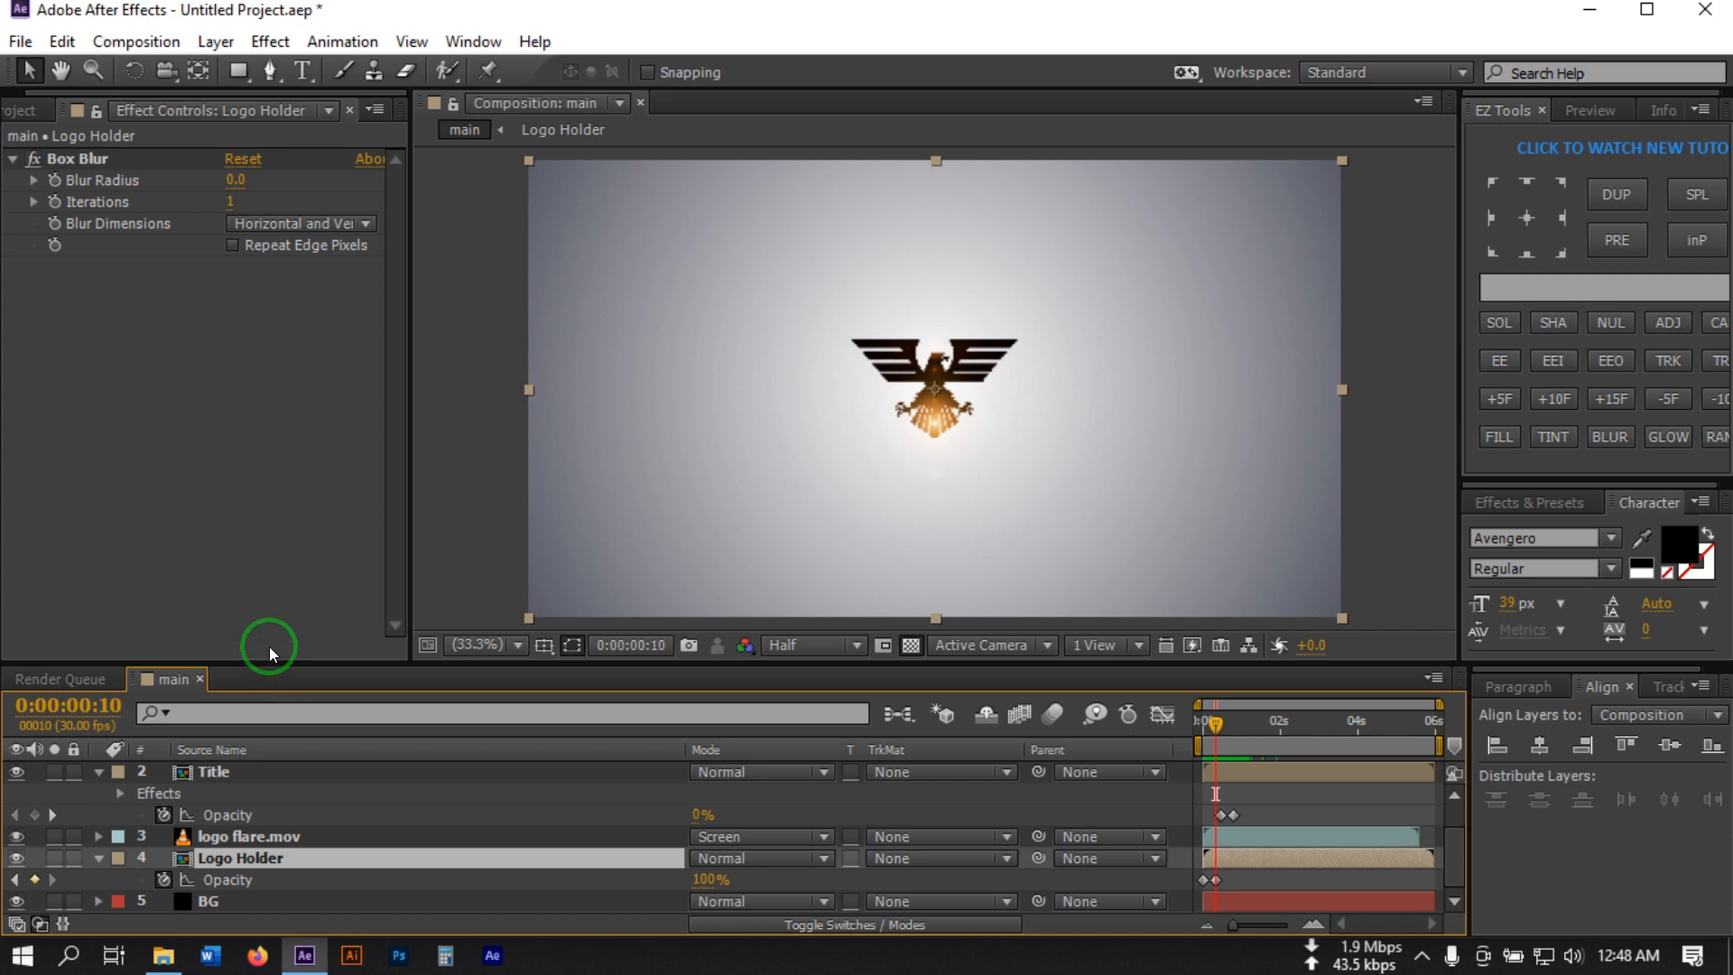
Keyframe the Logo Holder layer's Box Blur radius from 10.0 at 0:00:00:00 to 0.0 at 0:00:00:10
left_click(68, 194)
left_click(256, 190)
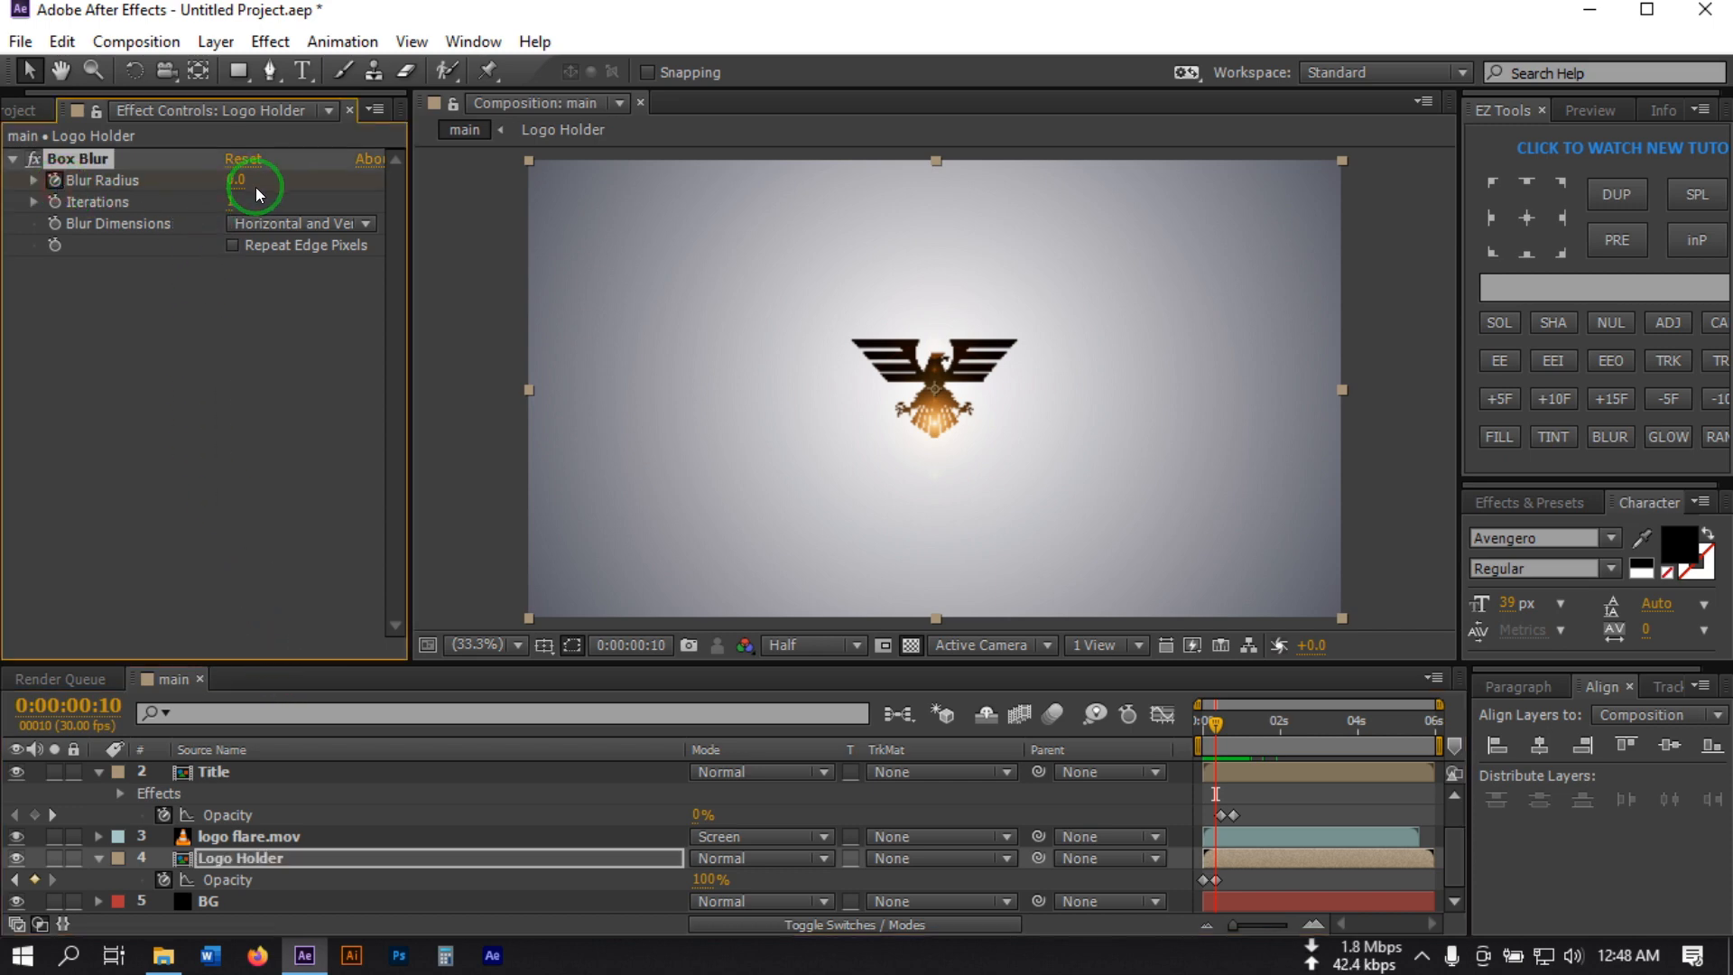
left_click_drag(1211, 733, 1164, 728)
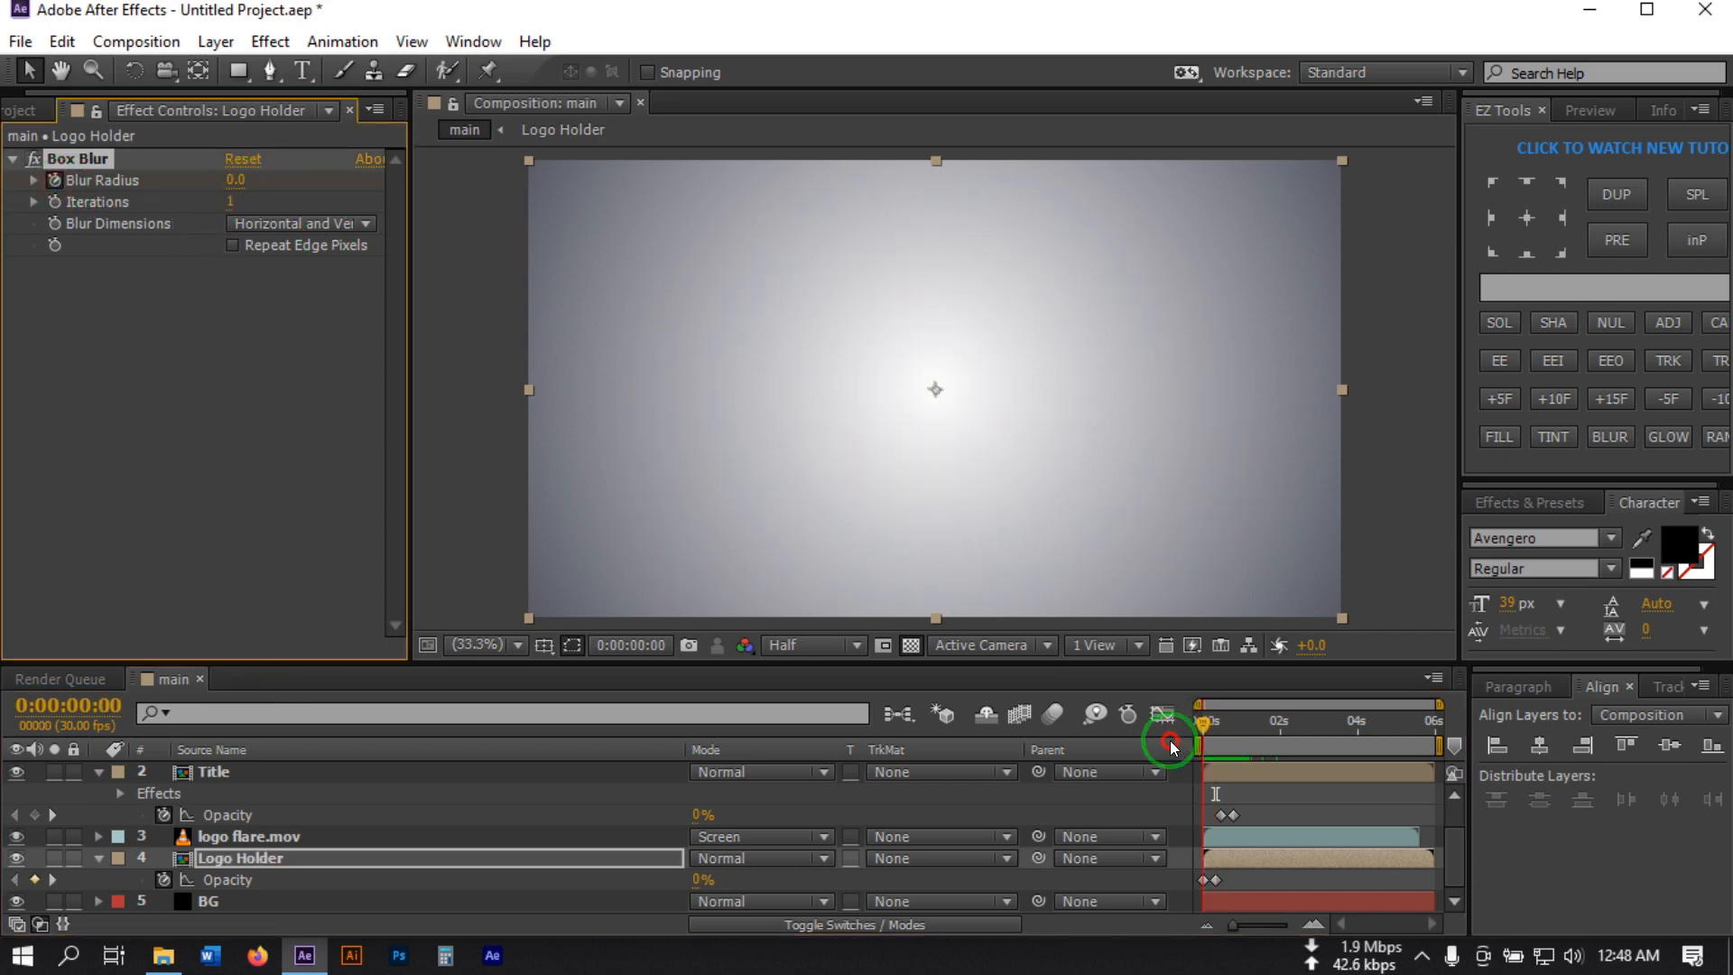
left_click(238, 178)
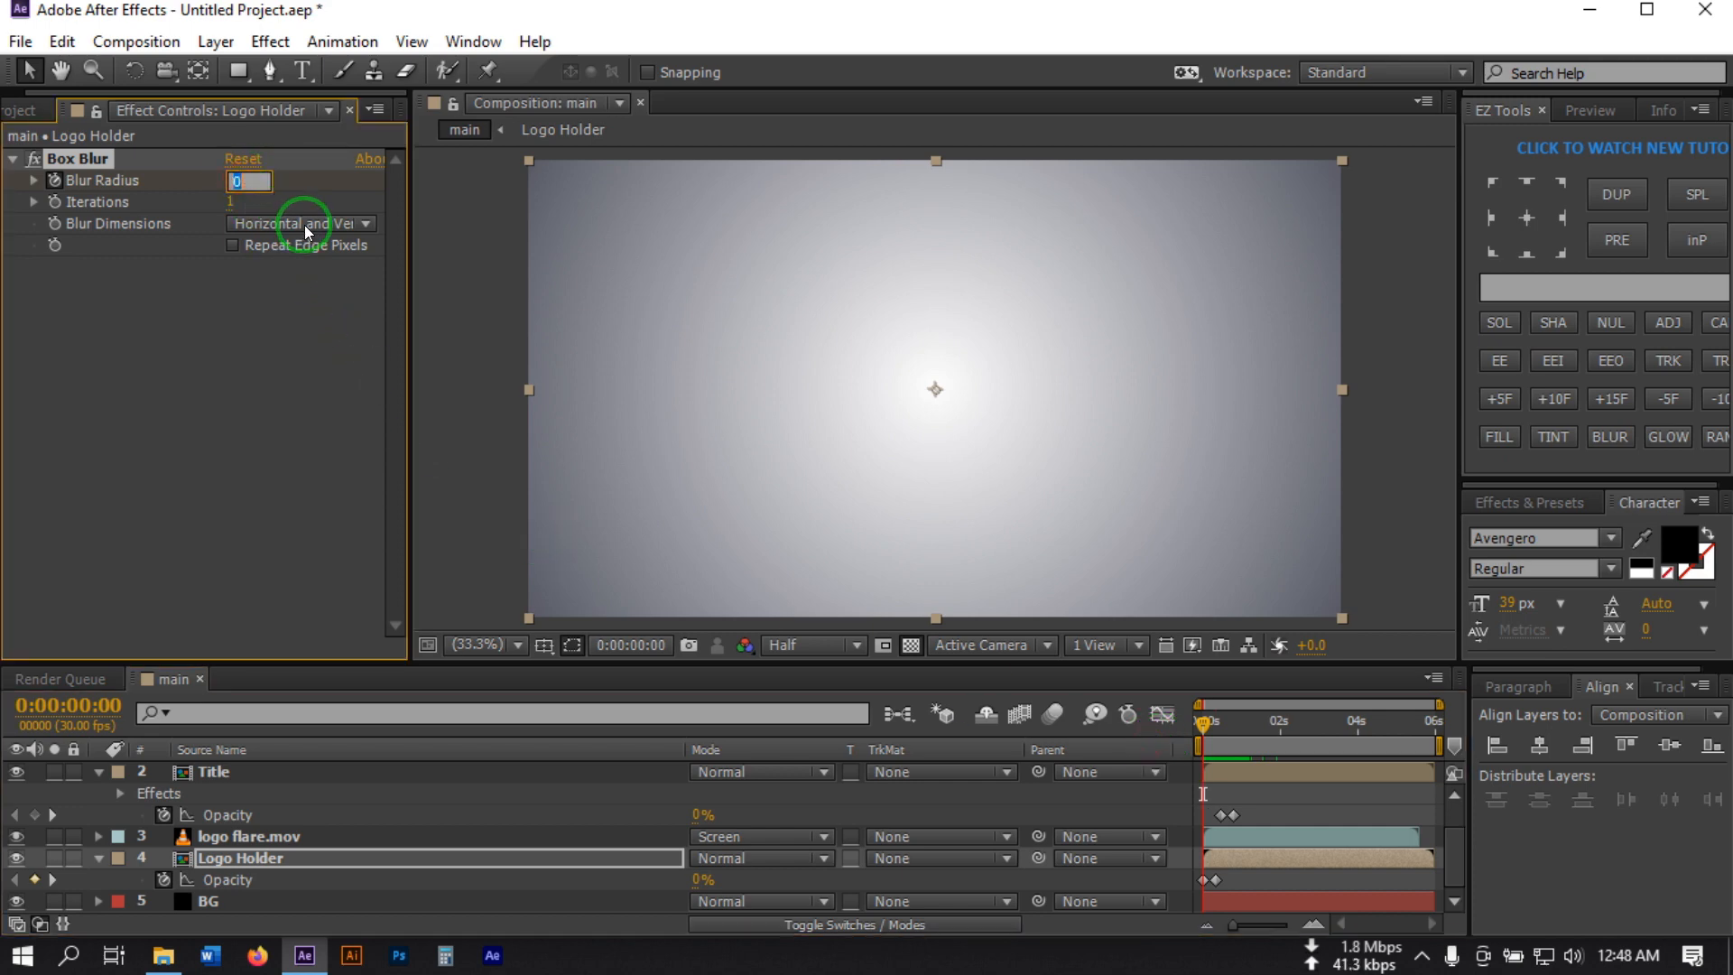
type("10")
key("Return")
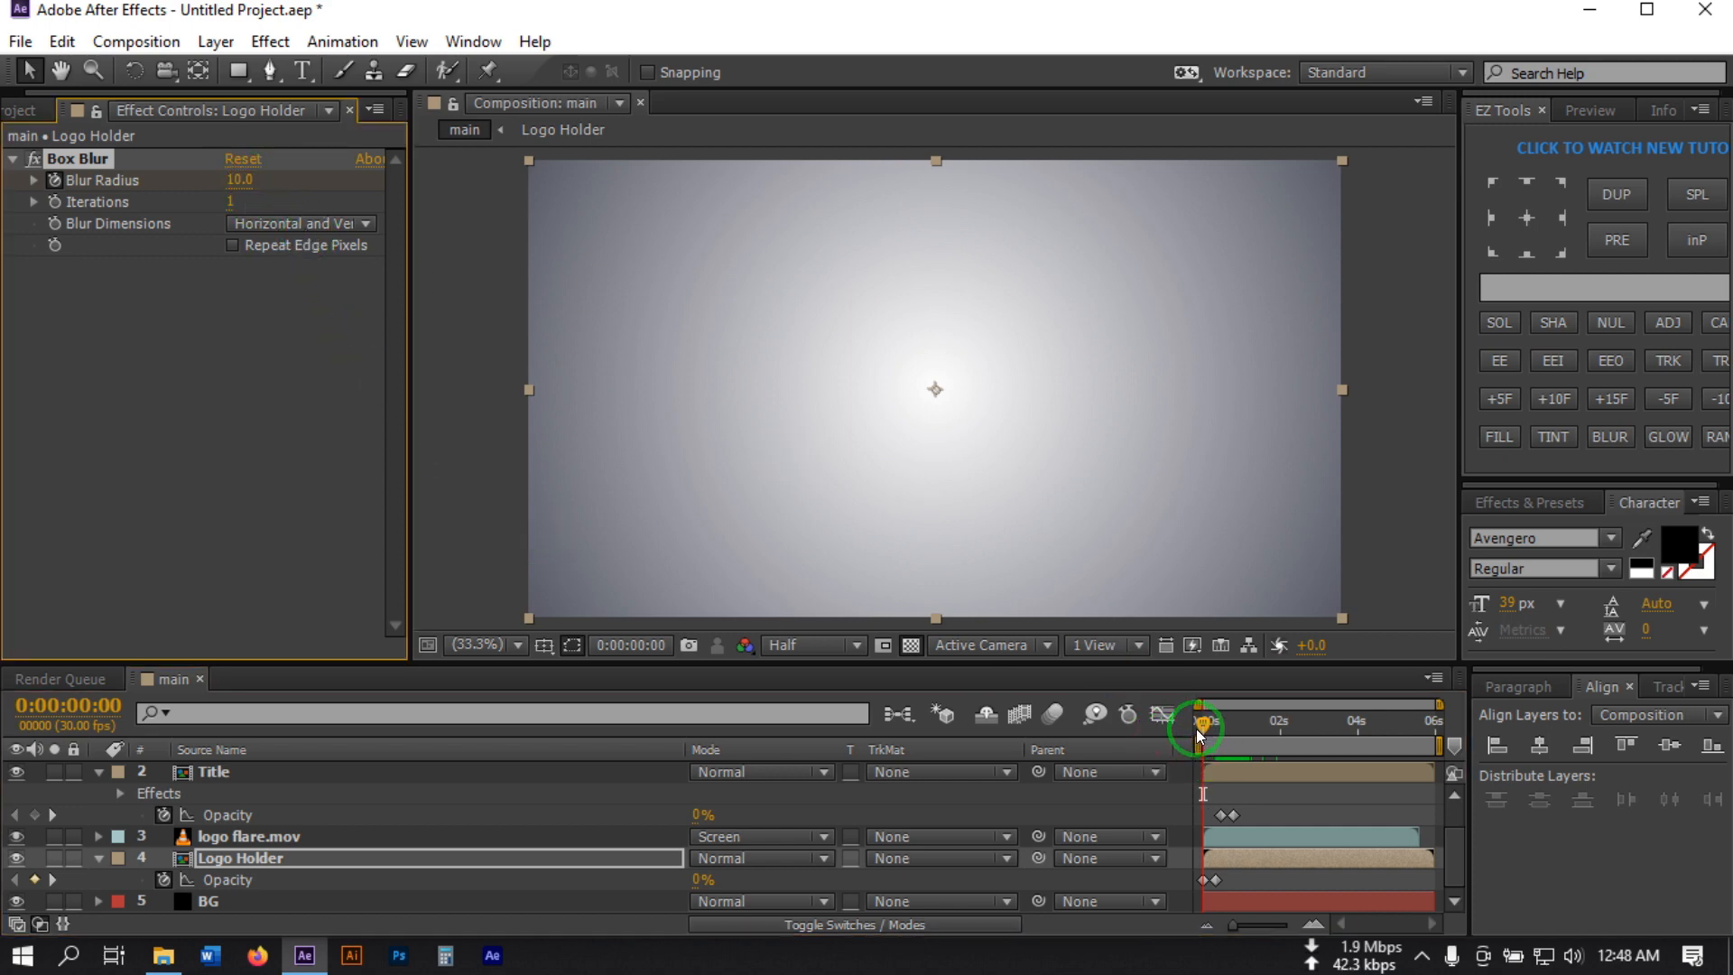
Reveal the Logo Holder layer's keyframes and move its ending Blur Radius keyframe to 0:00:00:24
left_click_drag(1195, 728, 1225, 724)
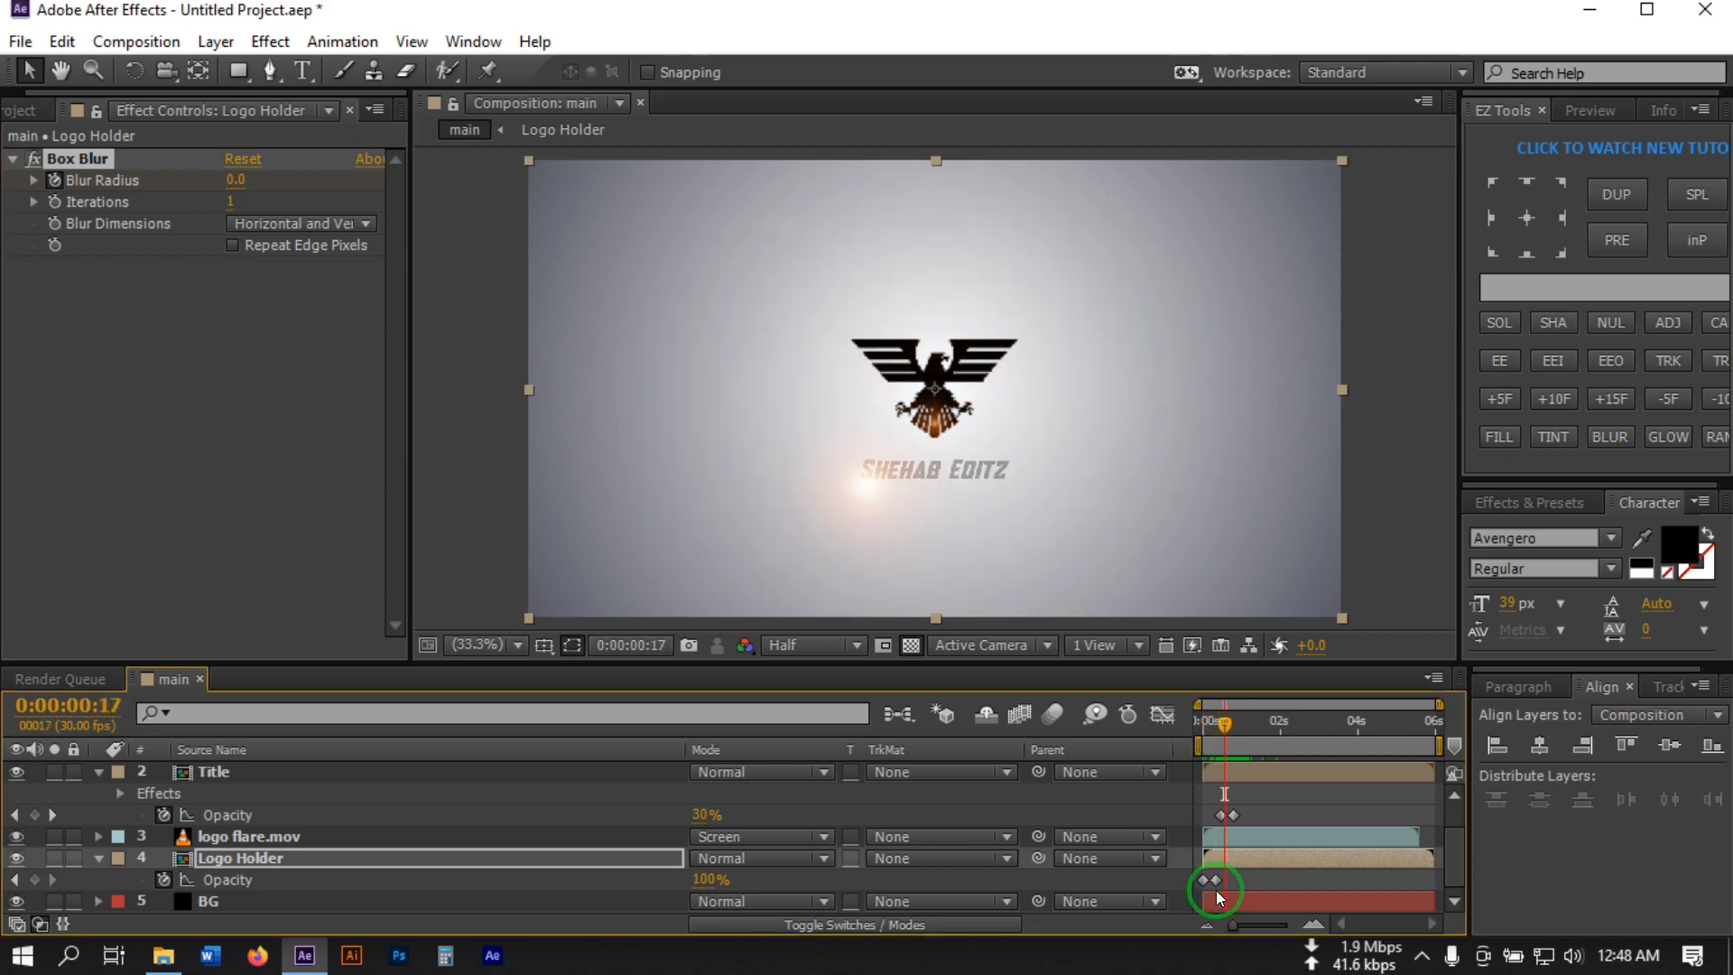
left_click(1216, 883)
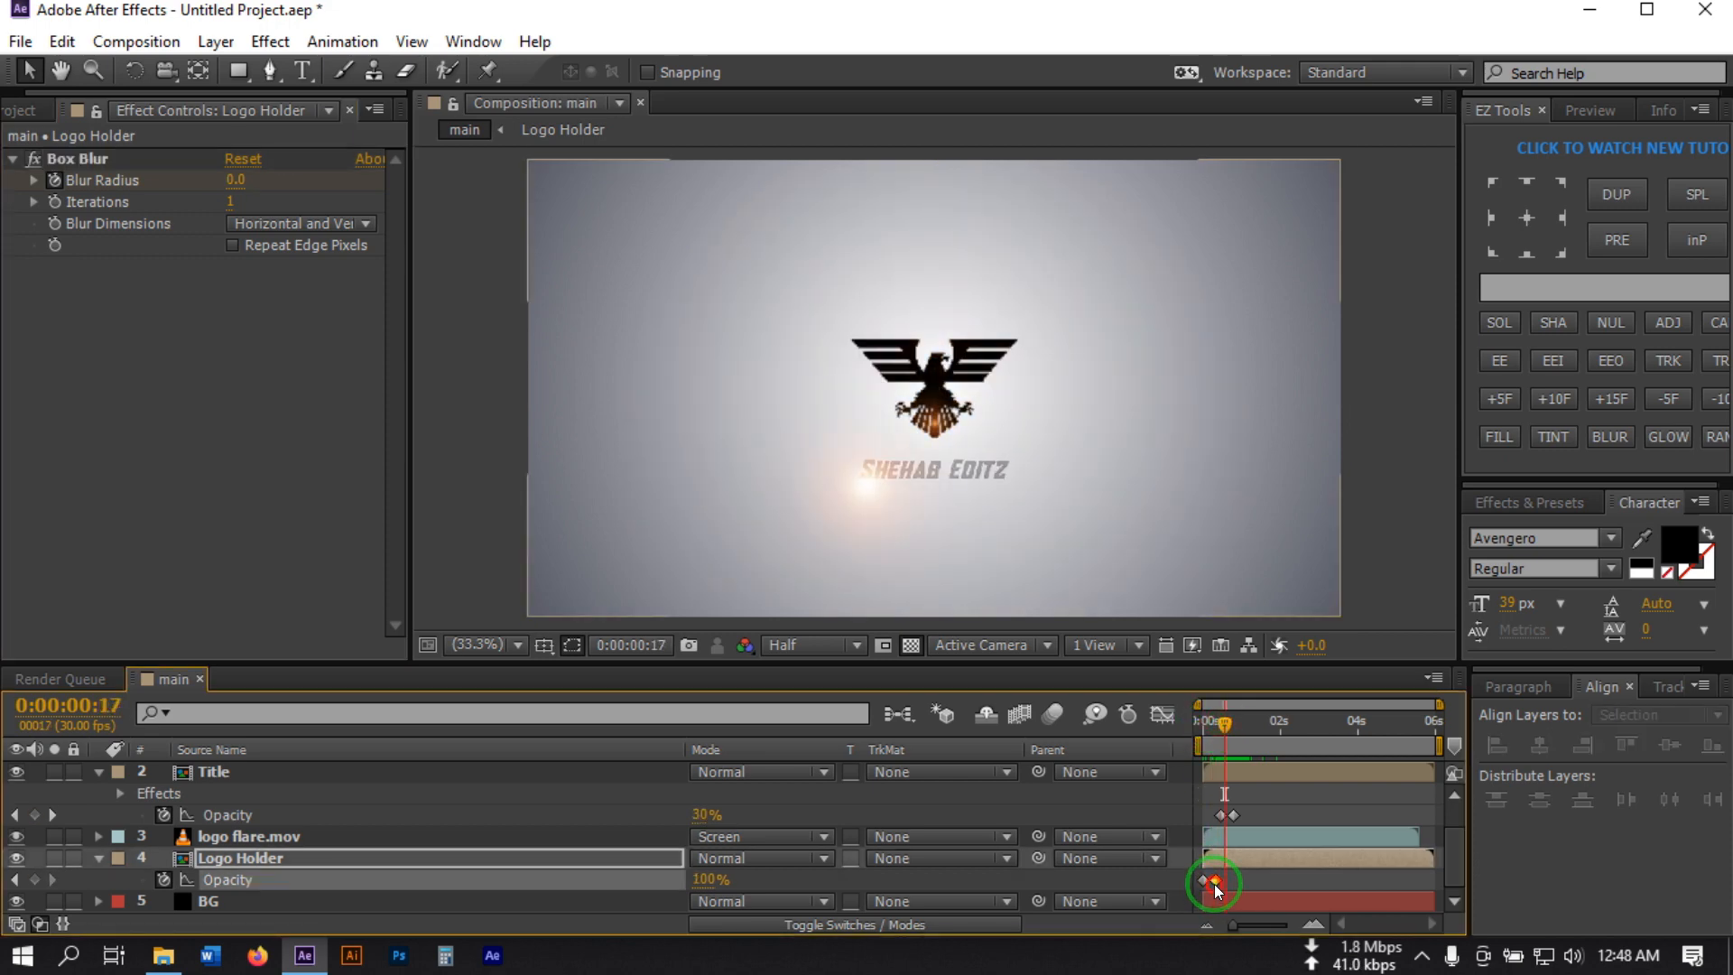
left_click(215, 860)
key("u")
key("u")
key("u")
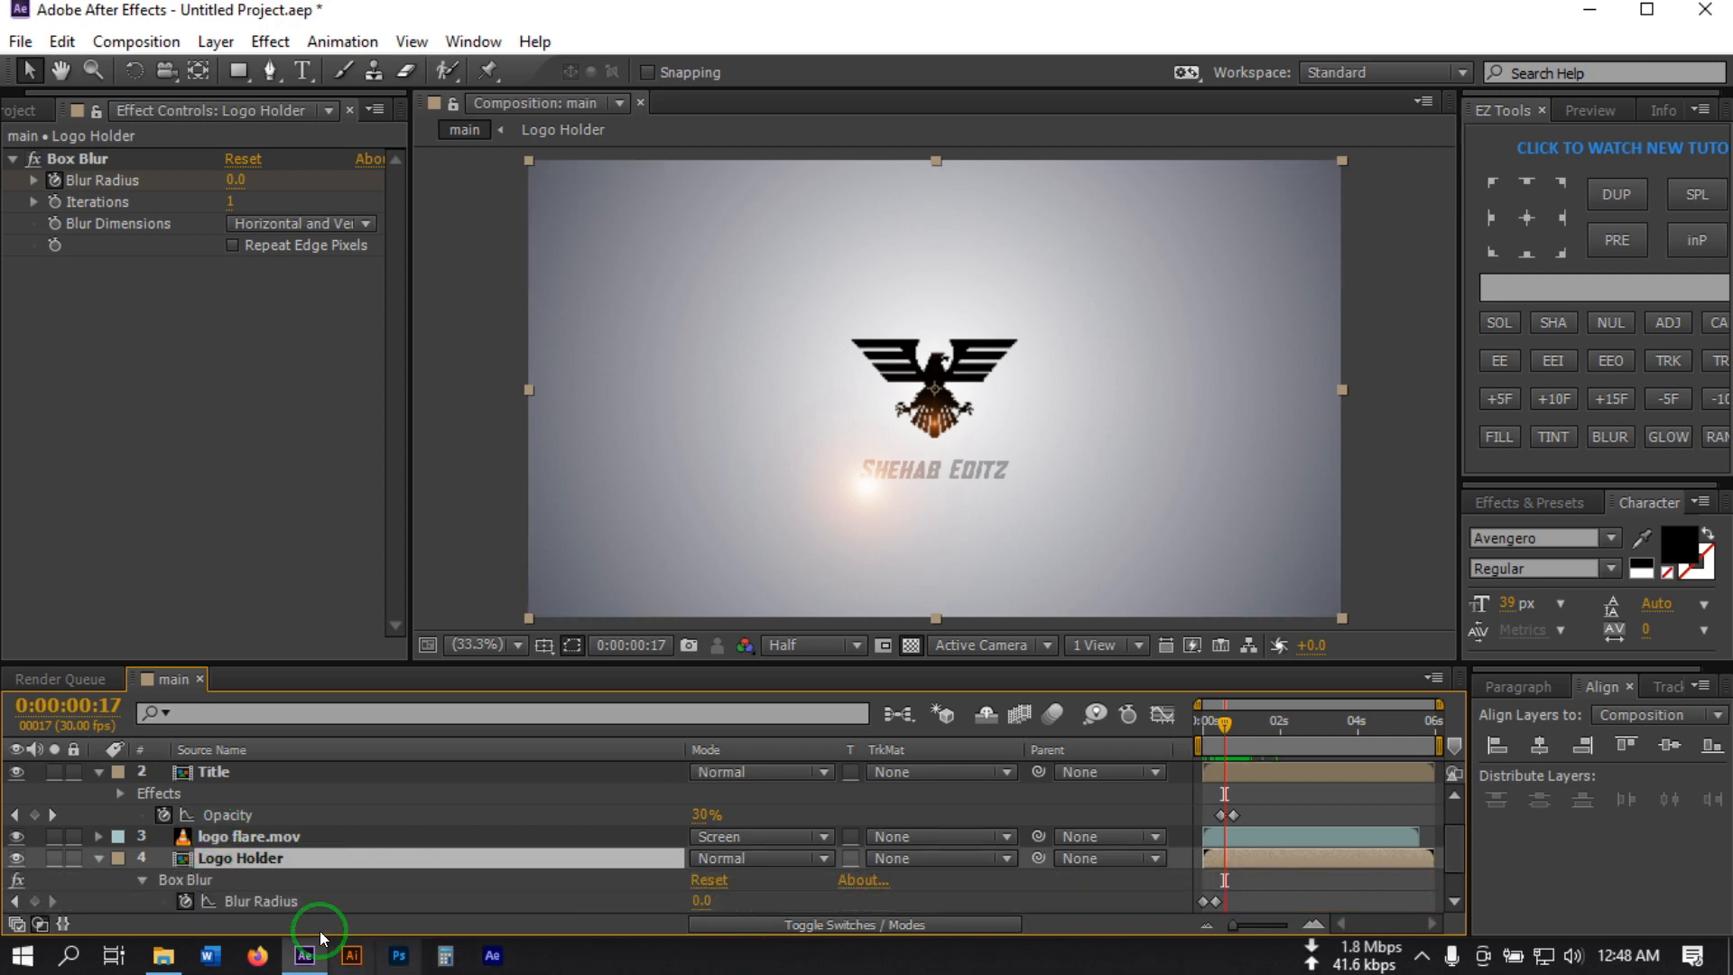
scroll(271, 908, "down", 2)
left_click_drag(1219, 859, 1235, 859)
left_click(1266, 859)
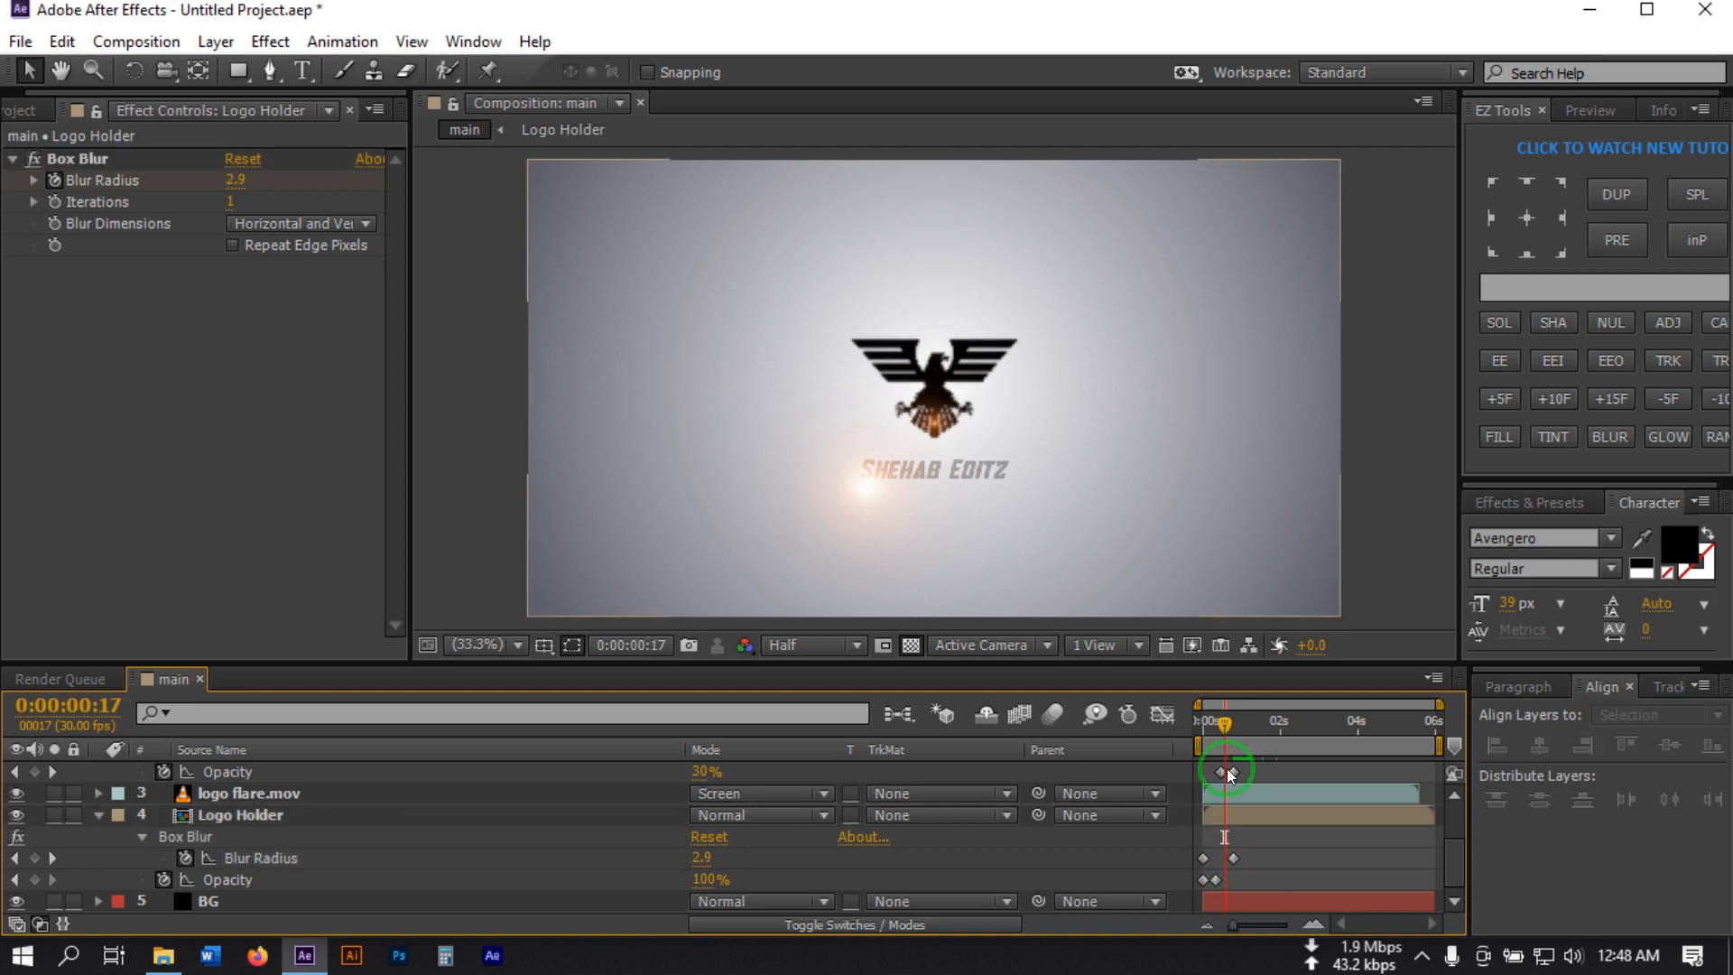
Play the animation from 0:00:00:00 to check the slower blur on the logo
left_click_drag(1225, 726, 1140, 749)
key("space")
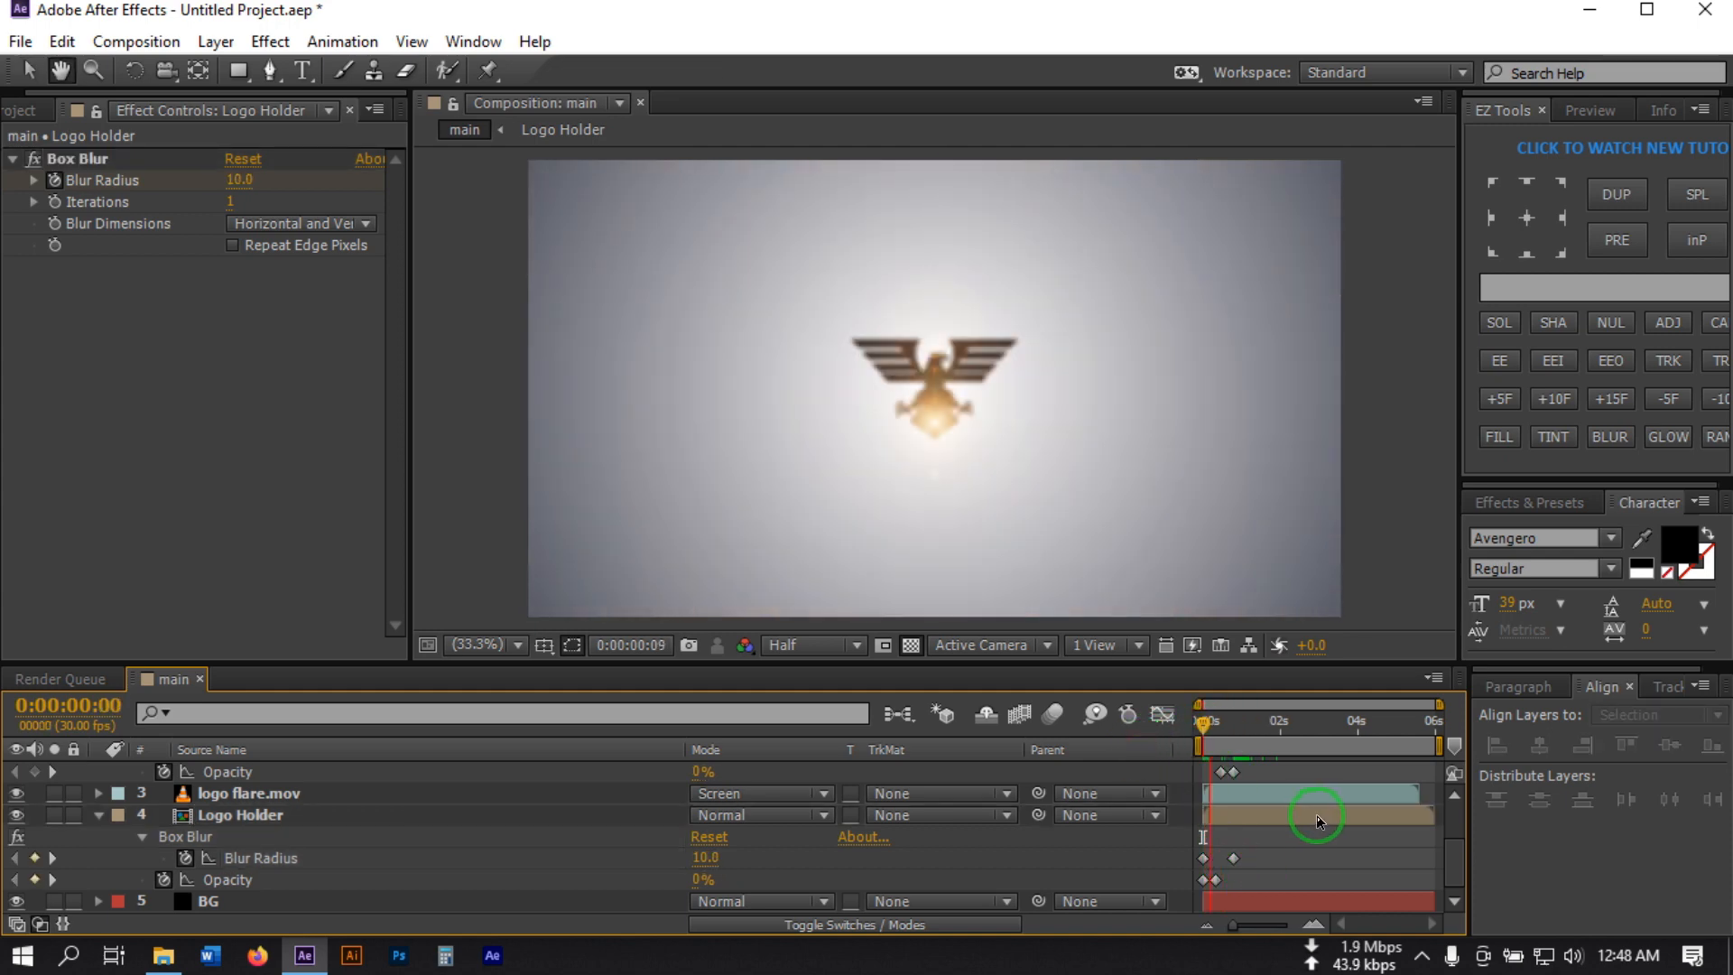
key("space")
Collapse the Title layer's properties in the timeline
scroll(1309, 846, "up", 4)
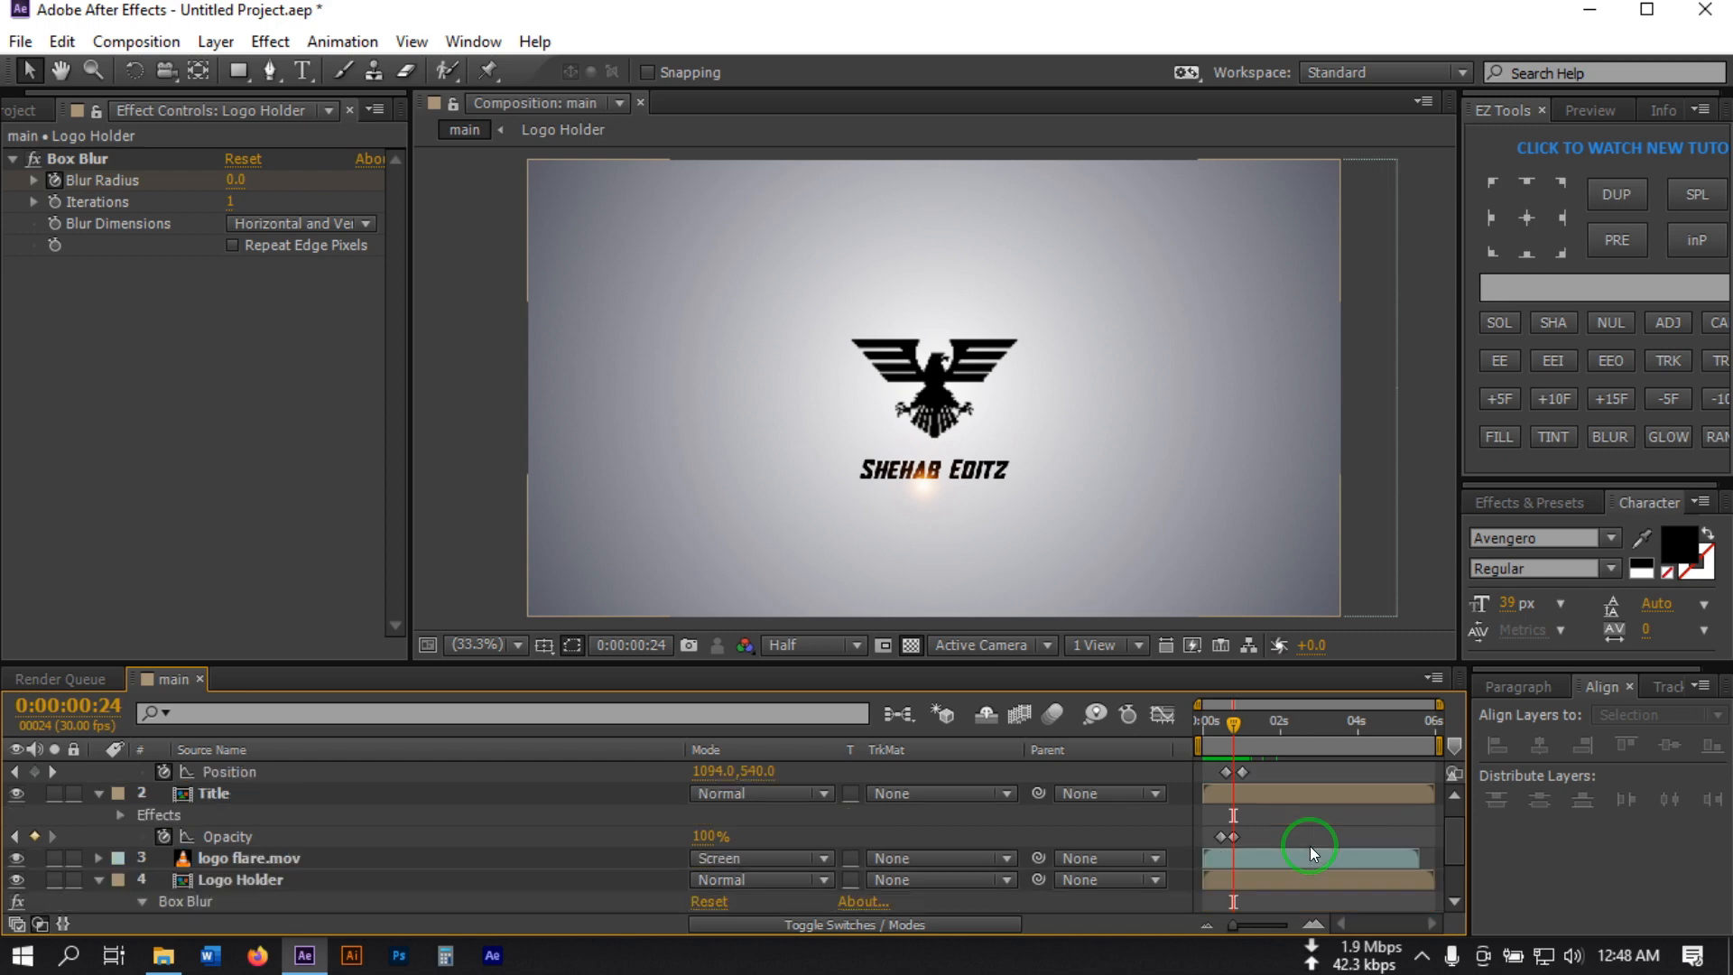
left_click(113, 832)
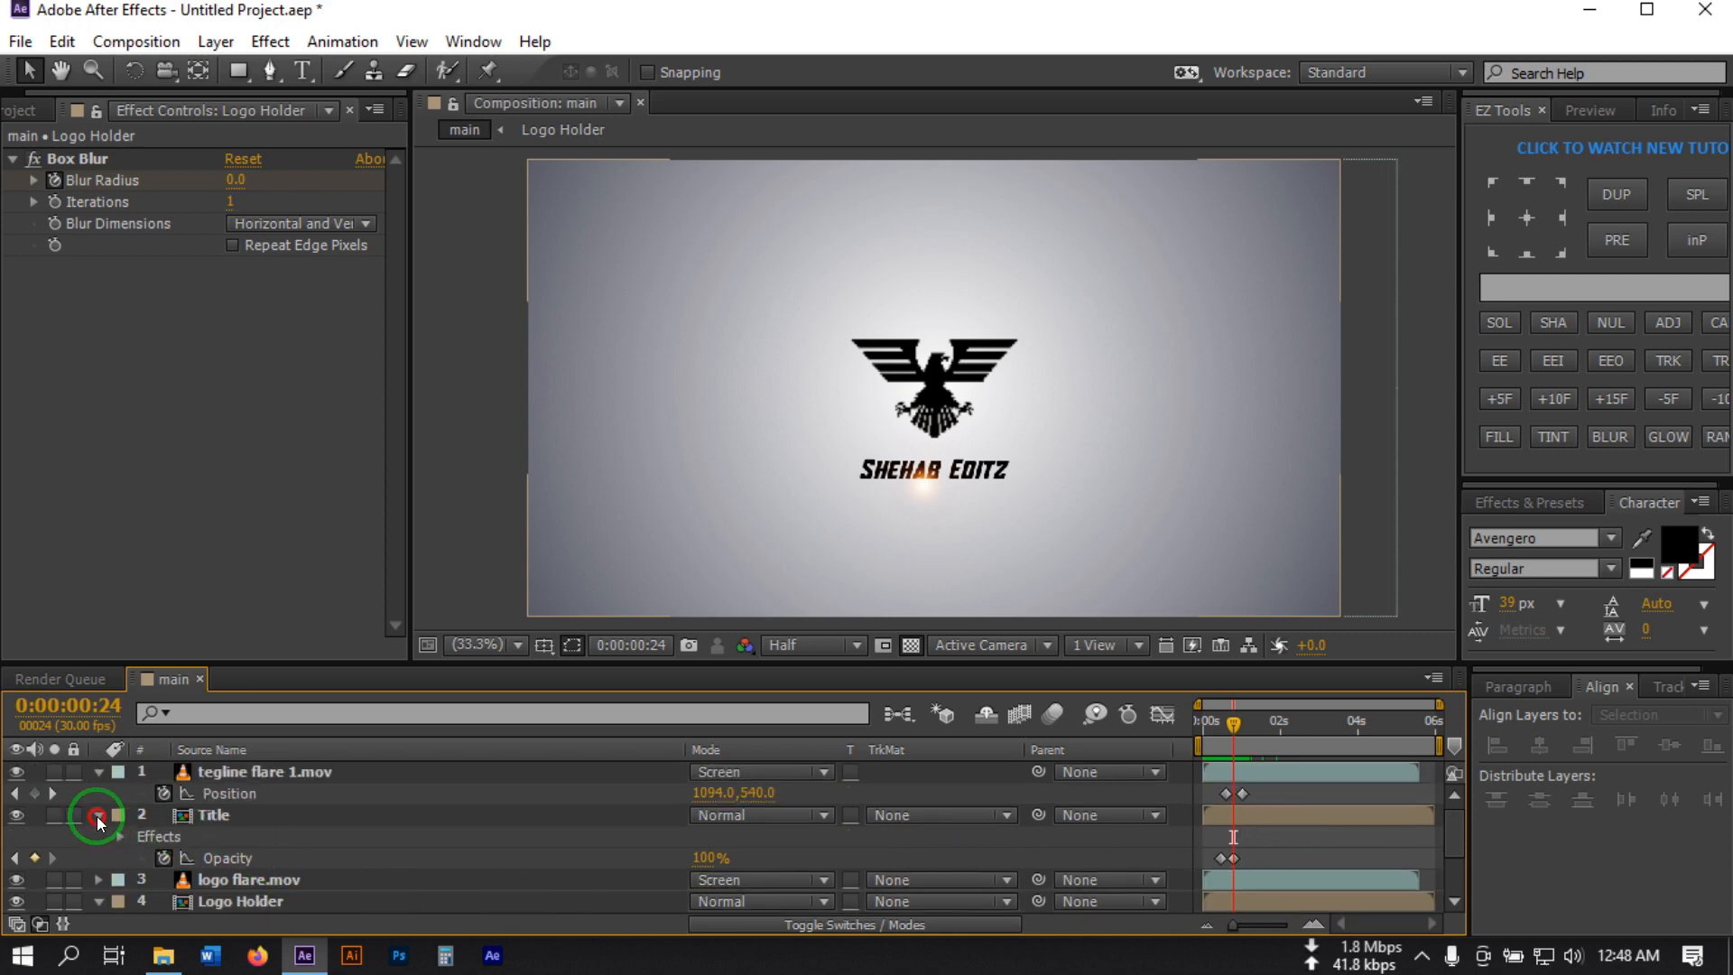
left_click(98, 818)
left_click(230, 779)
Try shifting the Title layer a few frames later and play the animation from 0:00:00:00
left_click(219, 812)
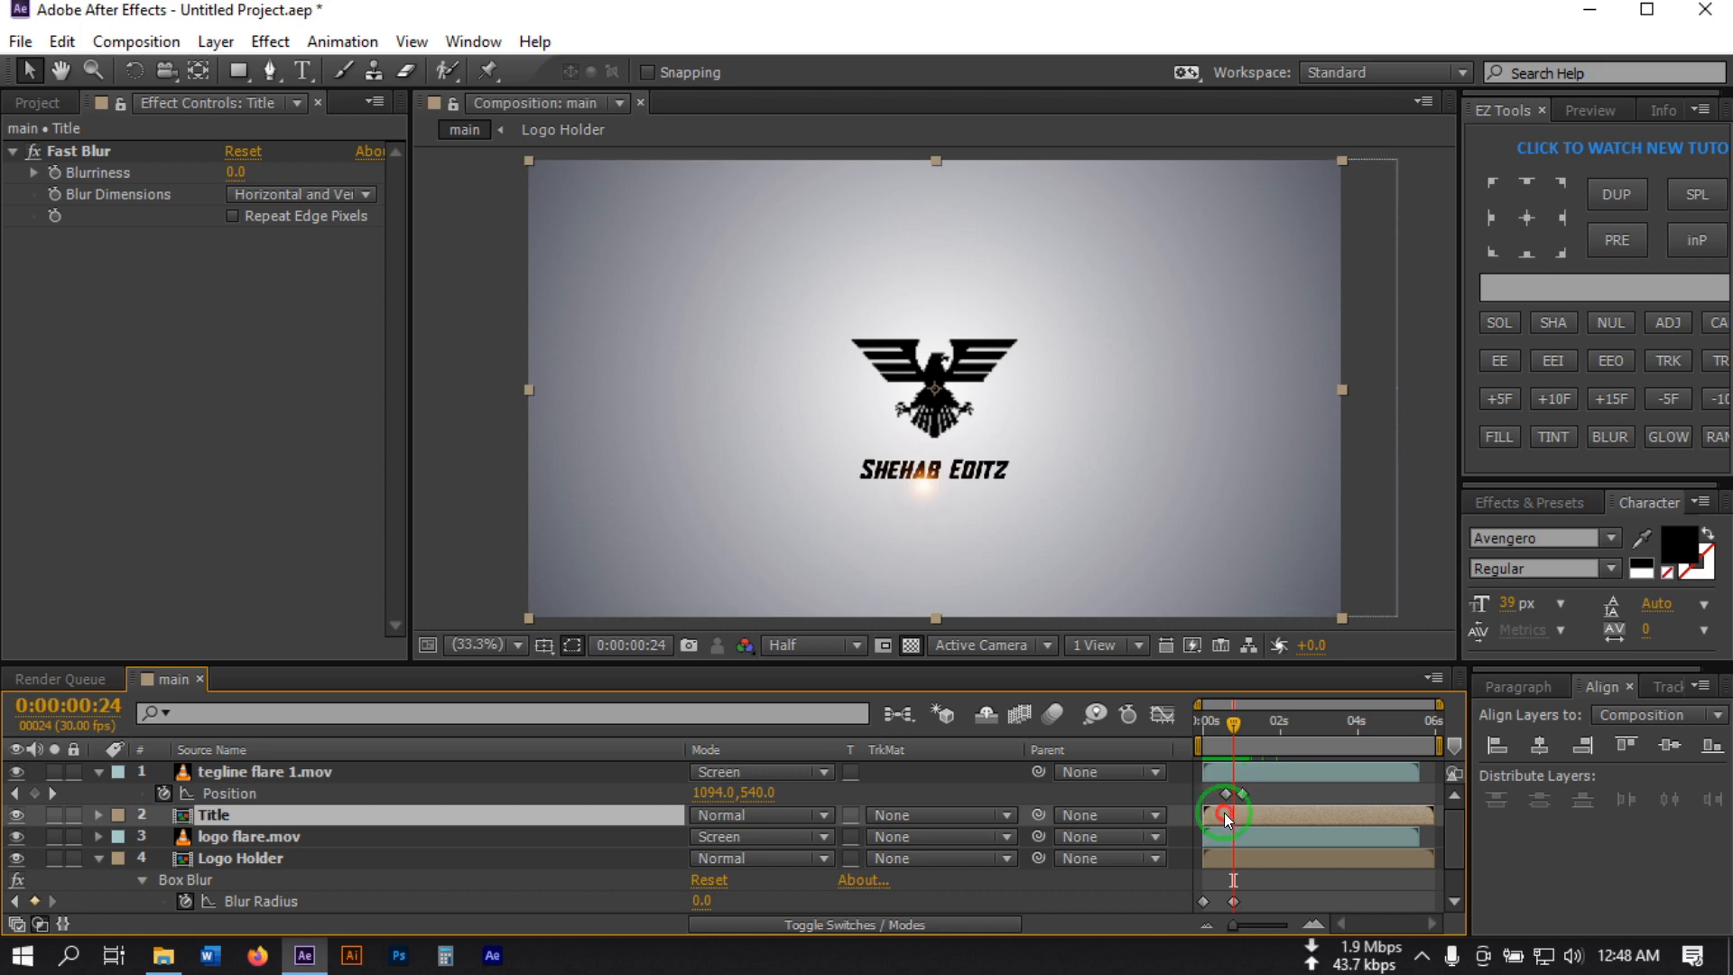
left_click_drag(1224, 813, 1231, 812)
left_click_drag(1226, 730, 1157, 741)
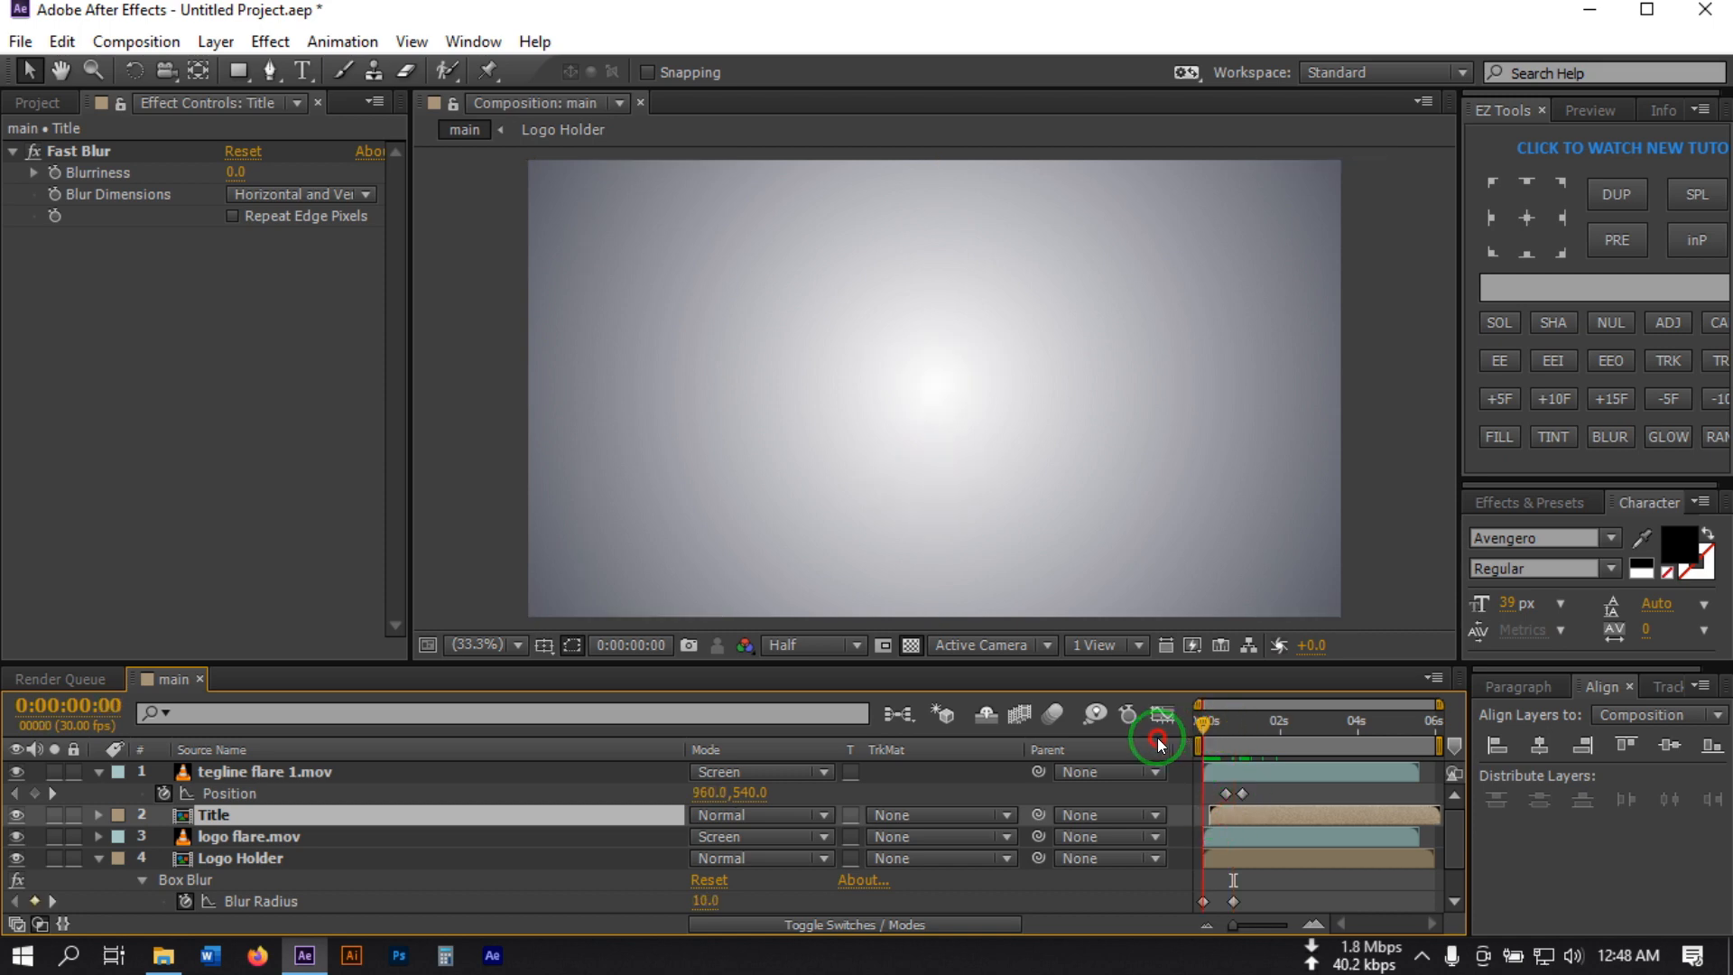
key("space")
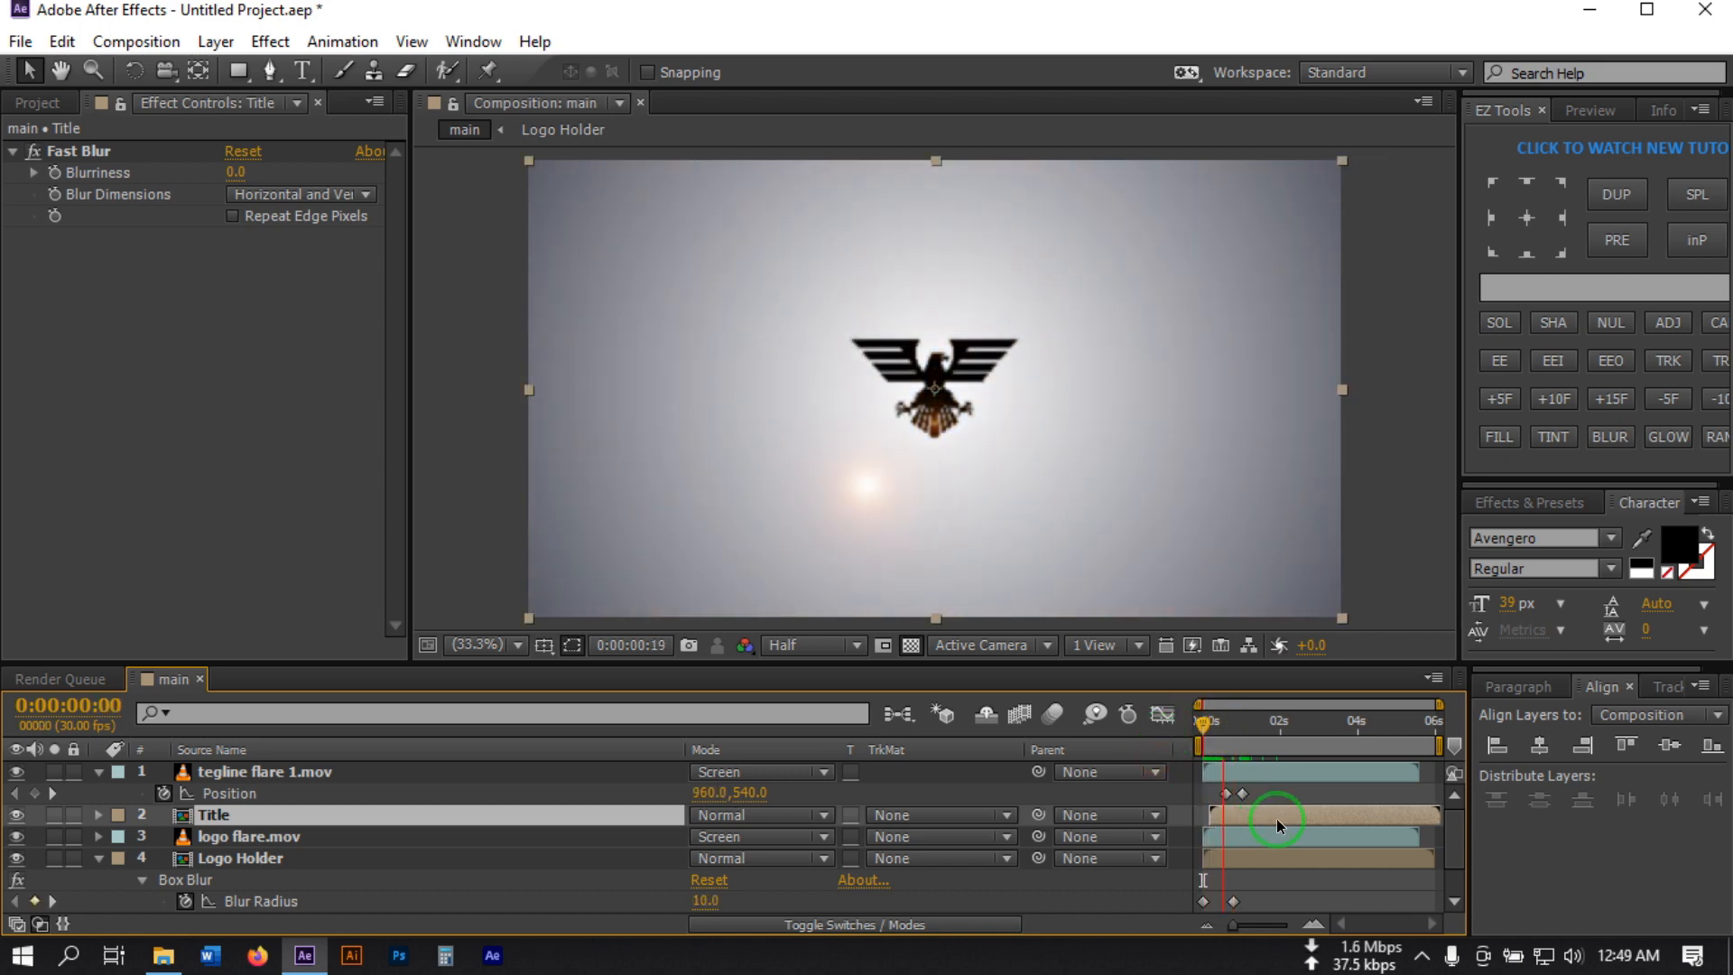
Try shifting the tegline flare 1.mov layer a few frames later and play the result
left_click_drag(1255, 769, 1261, 771)
left_click(1206, 738)
key("space")
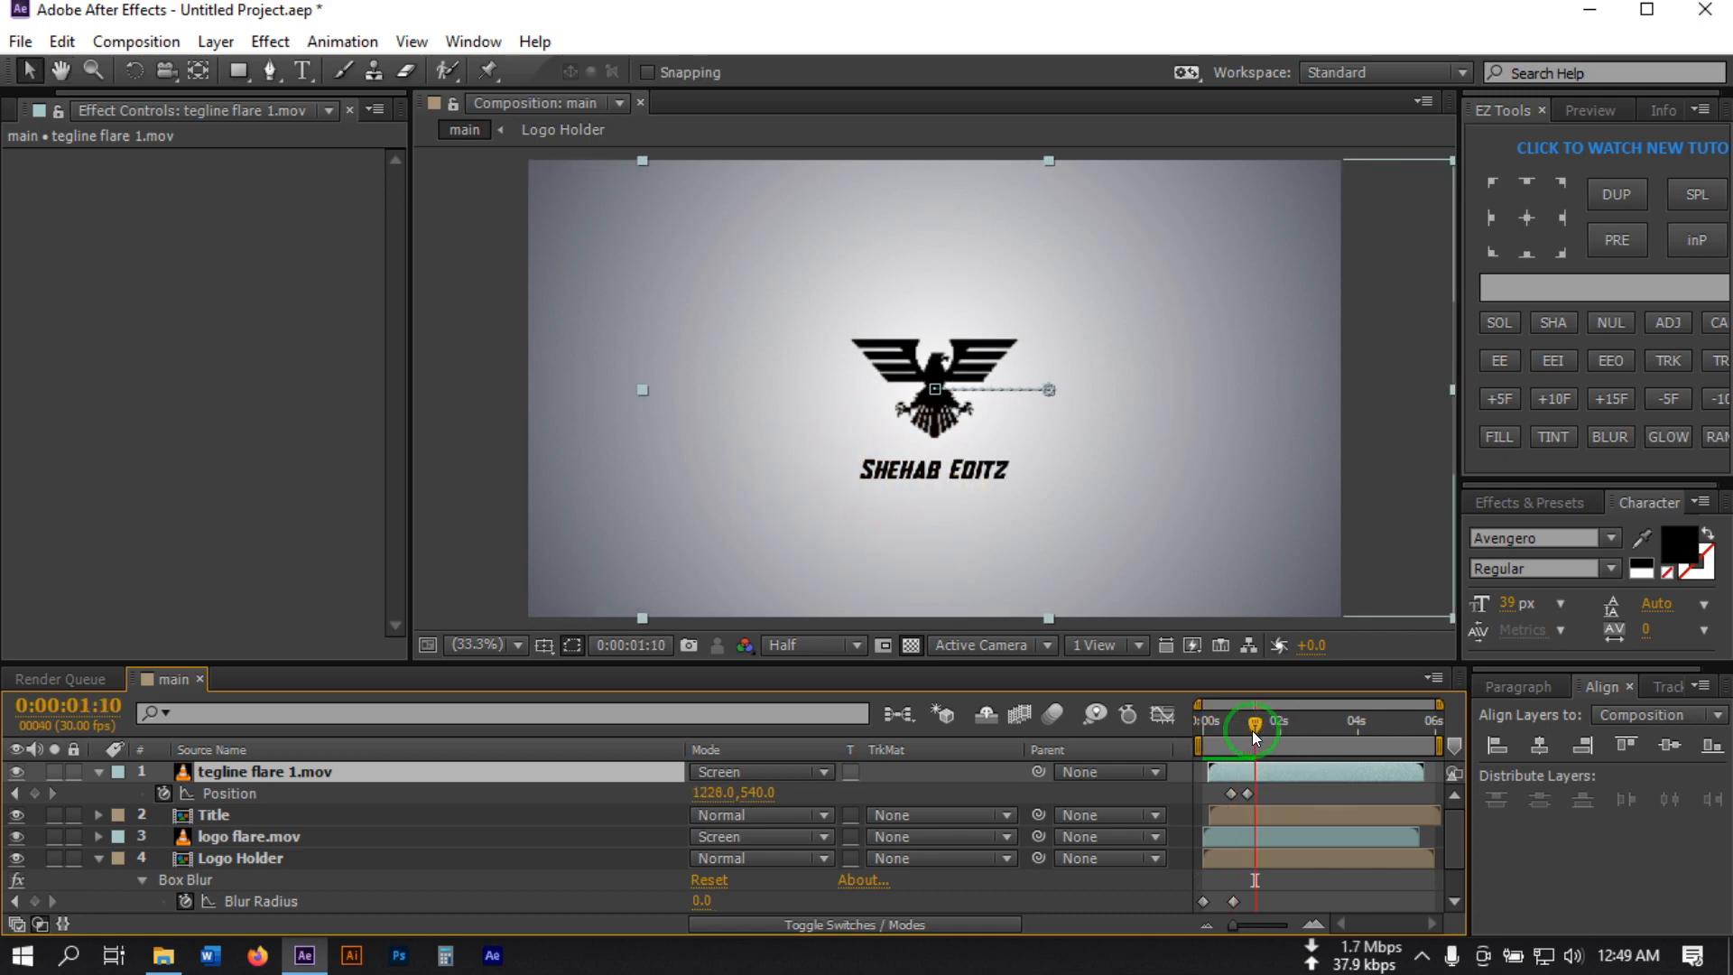
Play the animation repeatedly from 0:00:00:00 to check the title and flare timing against the logo
key("space")
key("space")
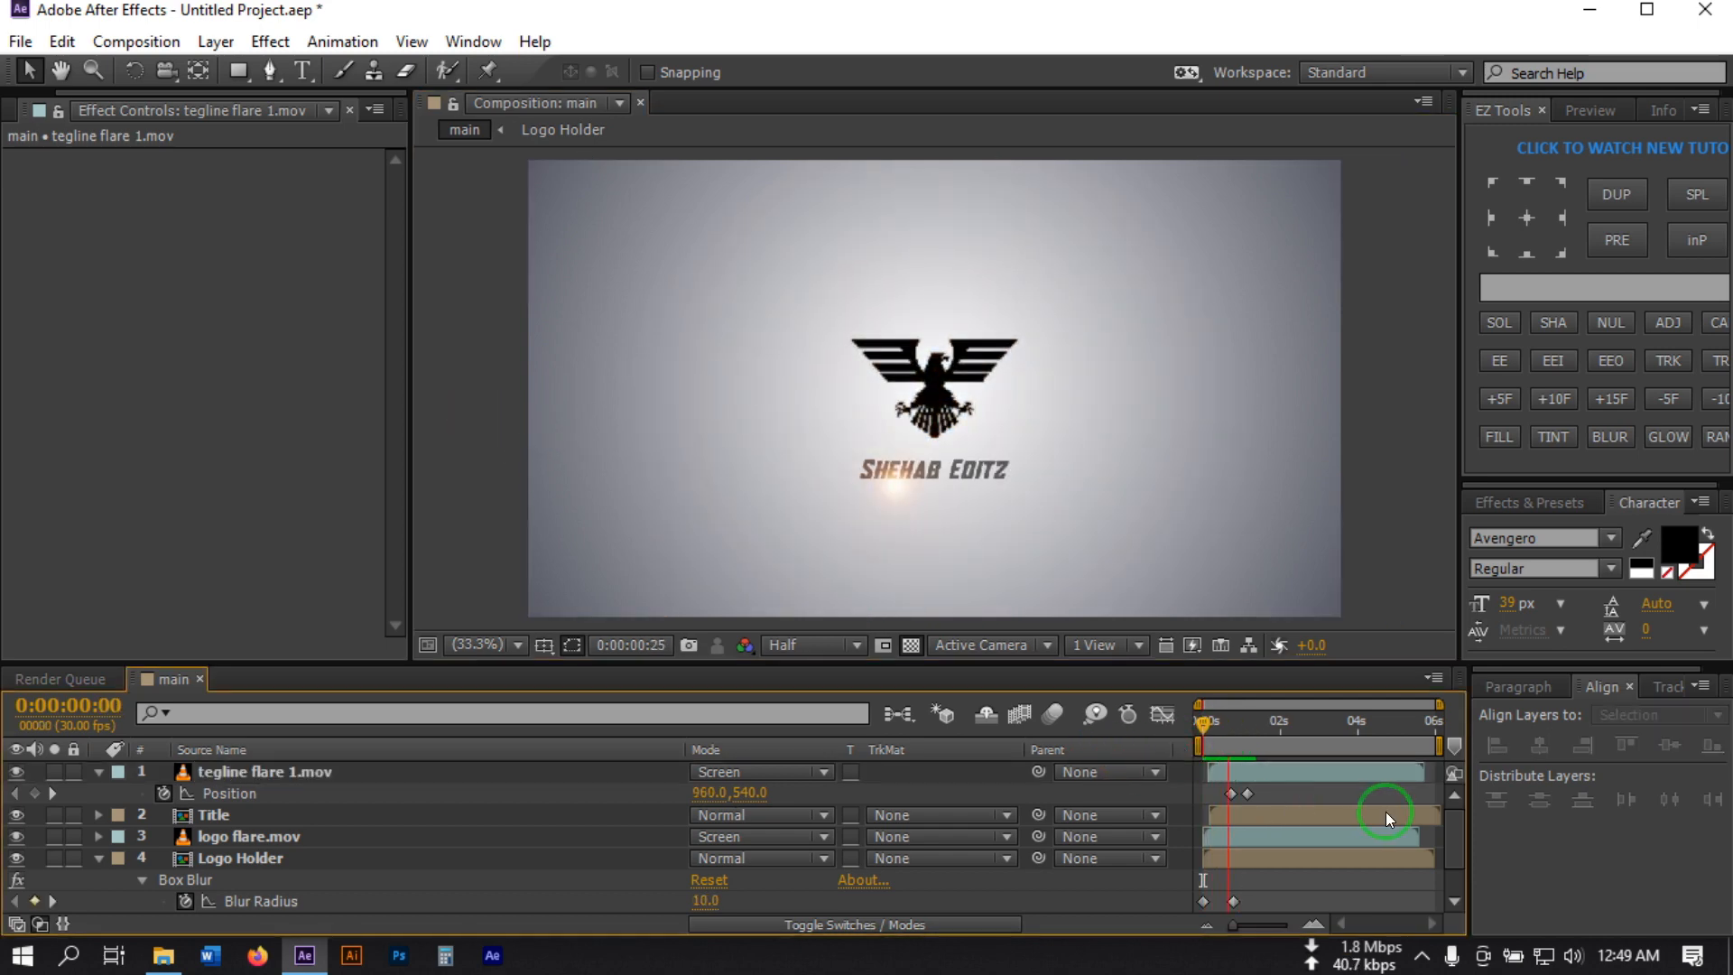
key("space")
key("space")
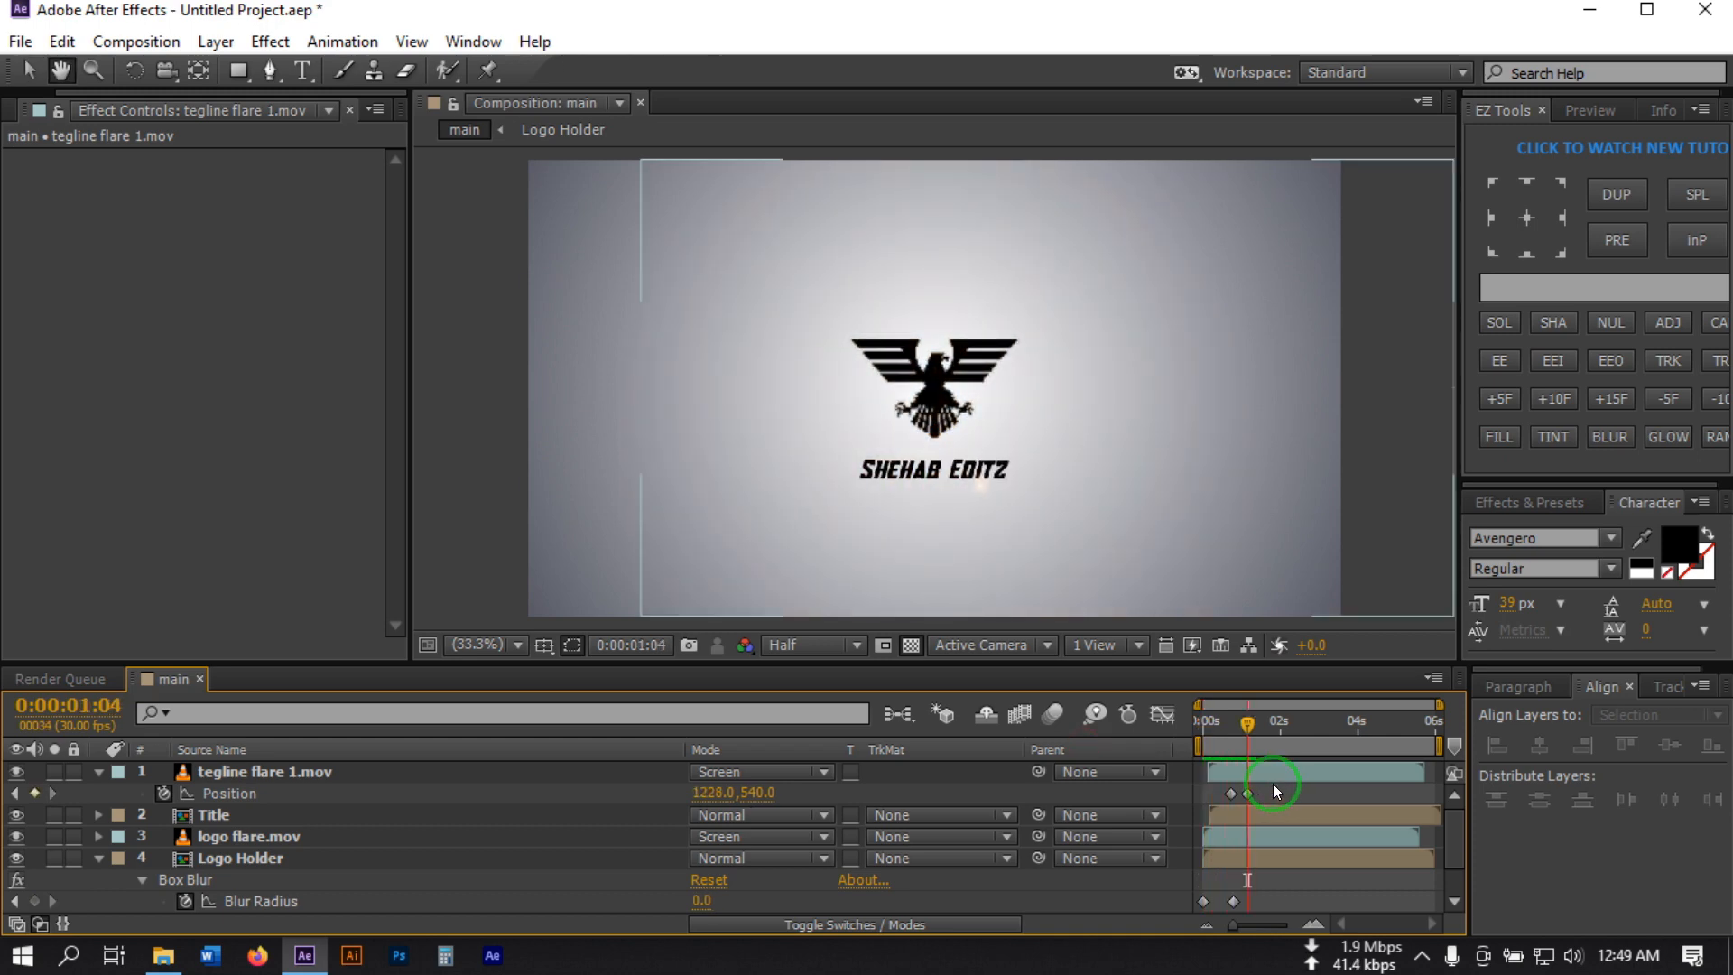
left_click(1223, 726)
key("space")
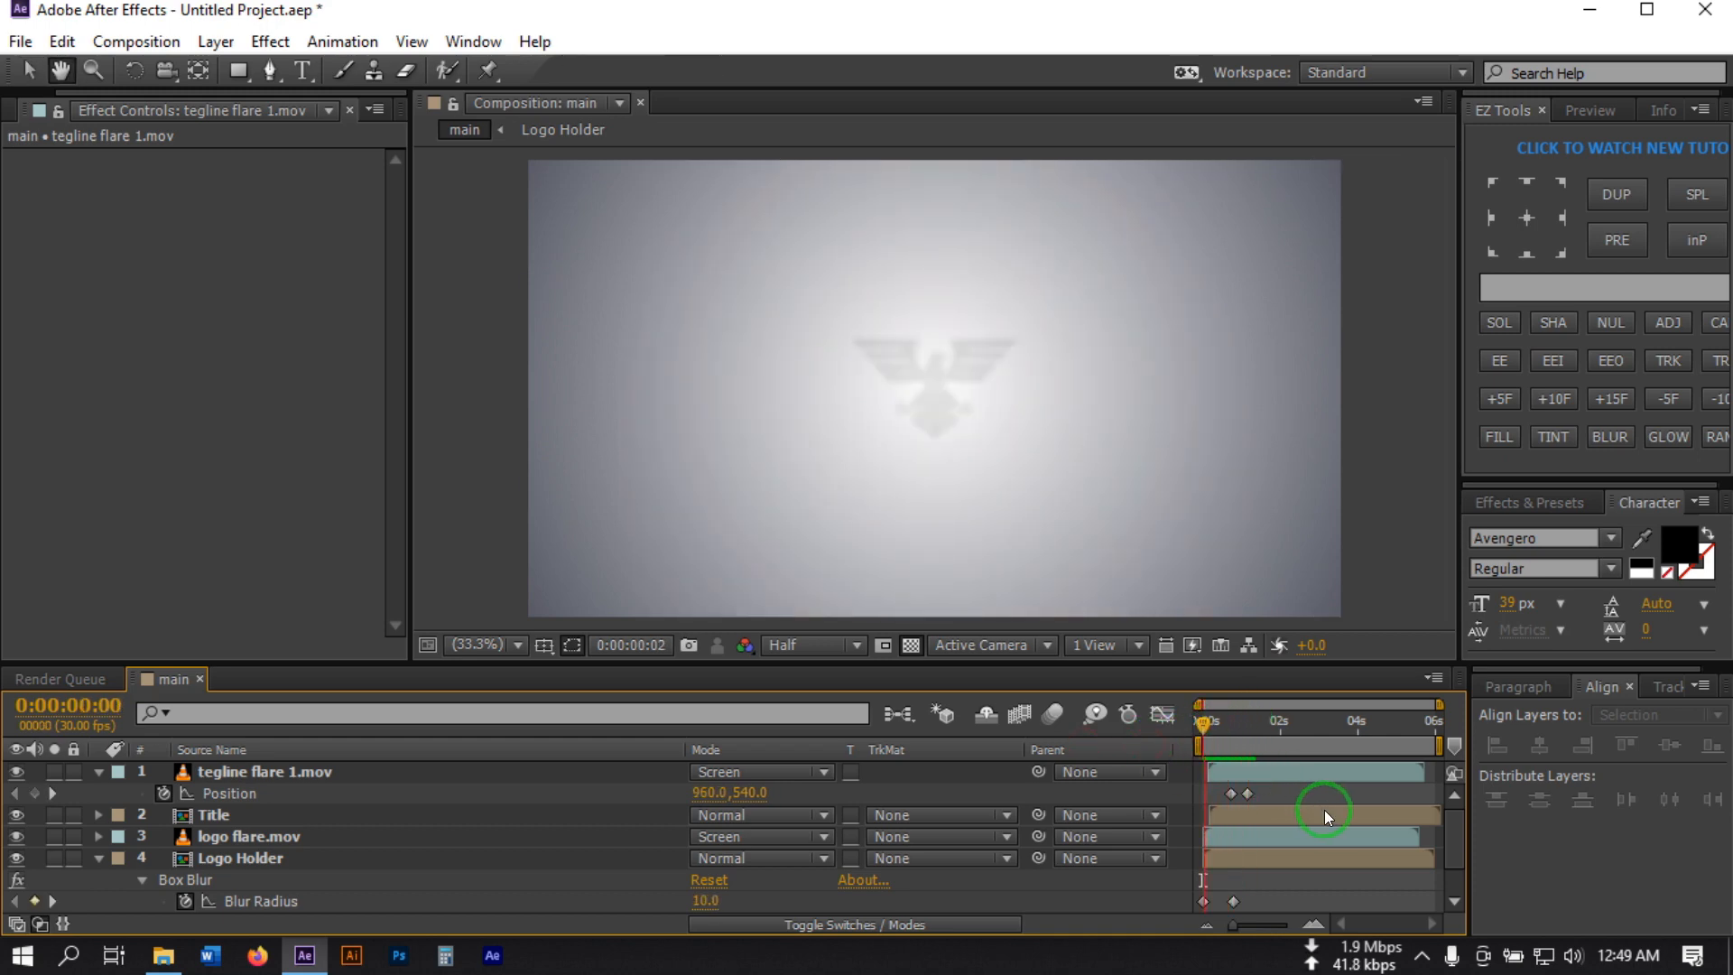
key("space")
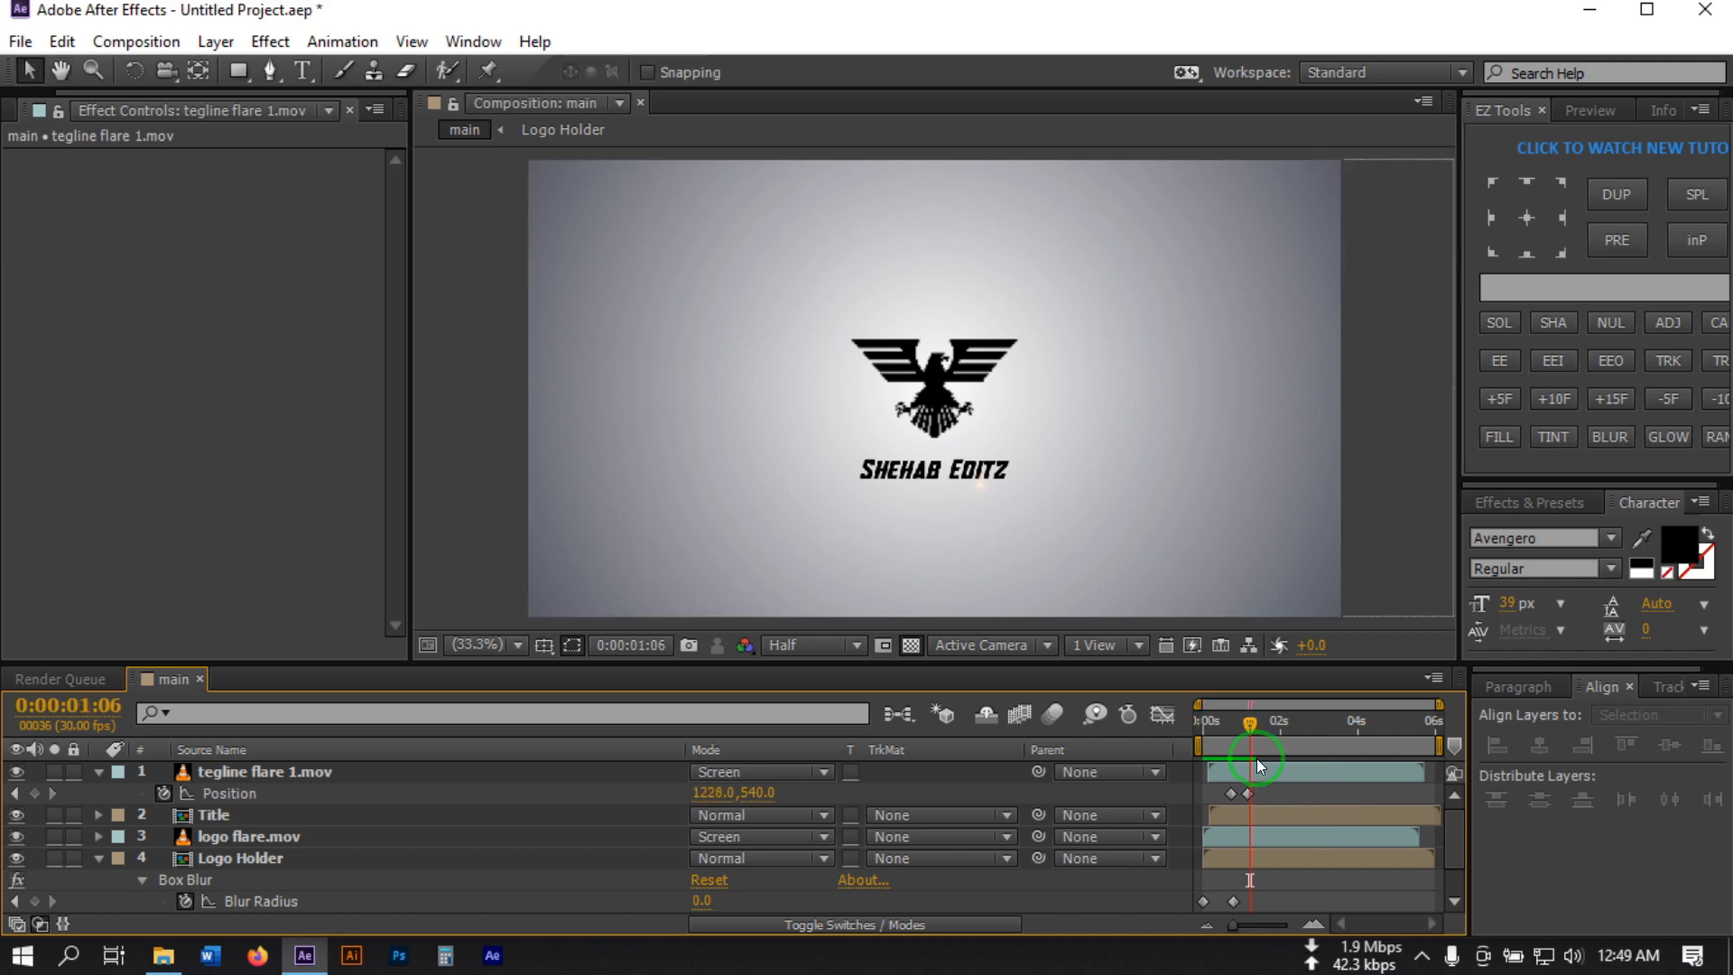
Move the Title layer back to start at 0:00:00:00 and play the animation
left_click_drag(1250, 729, 1221, 746)
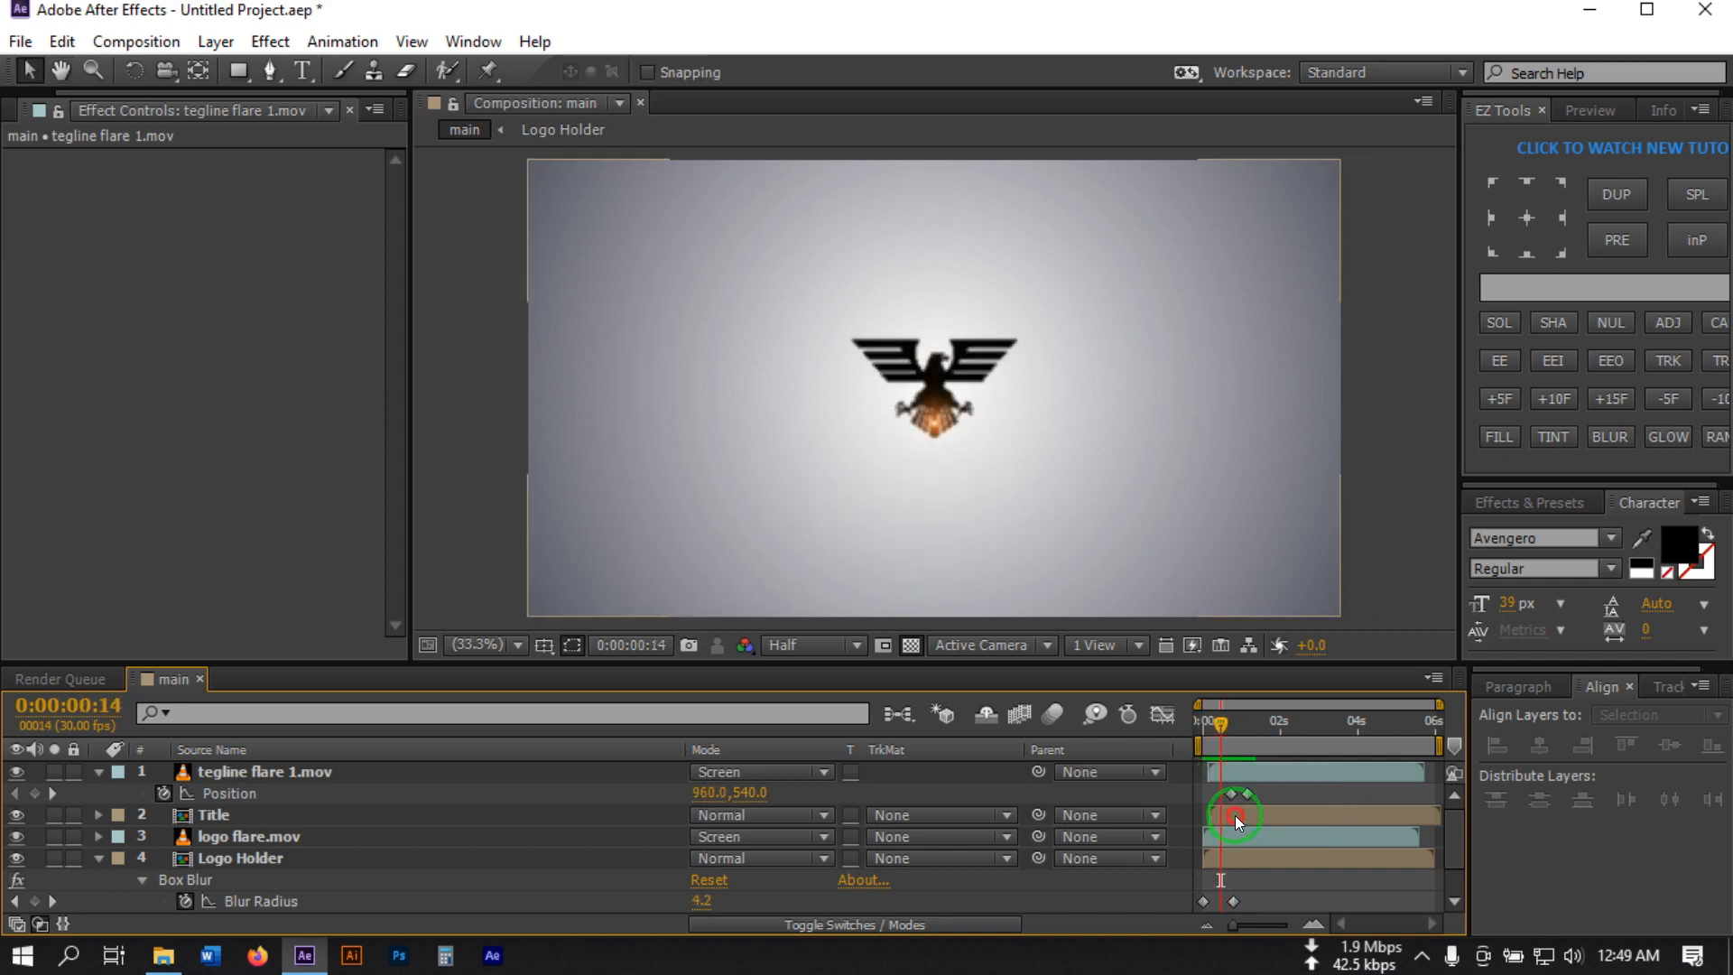
left_click_drag(1235, 816, 1224, 812)
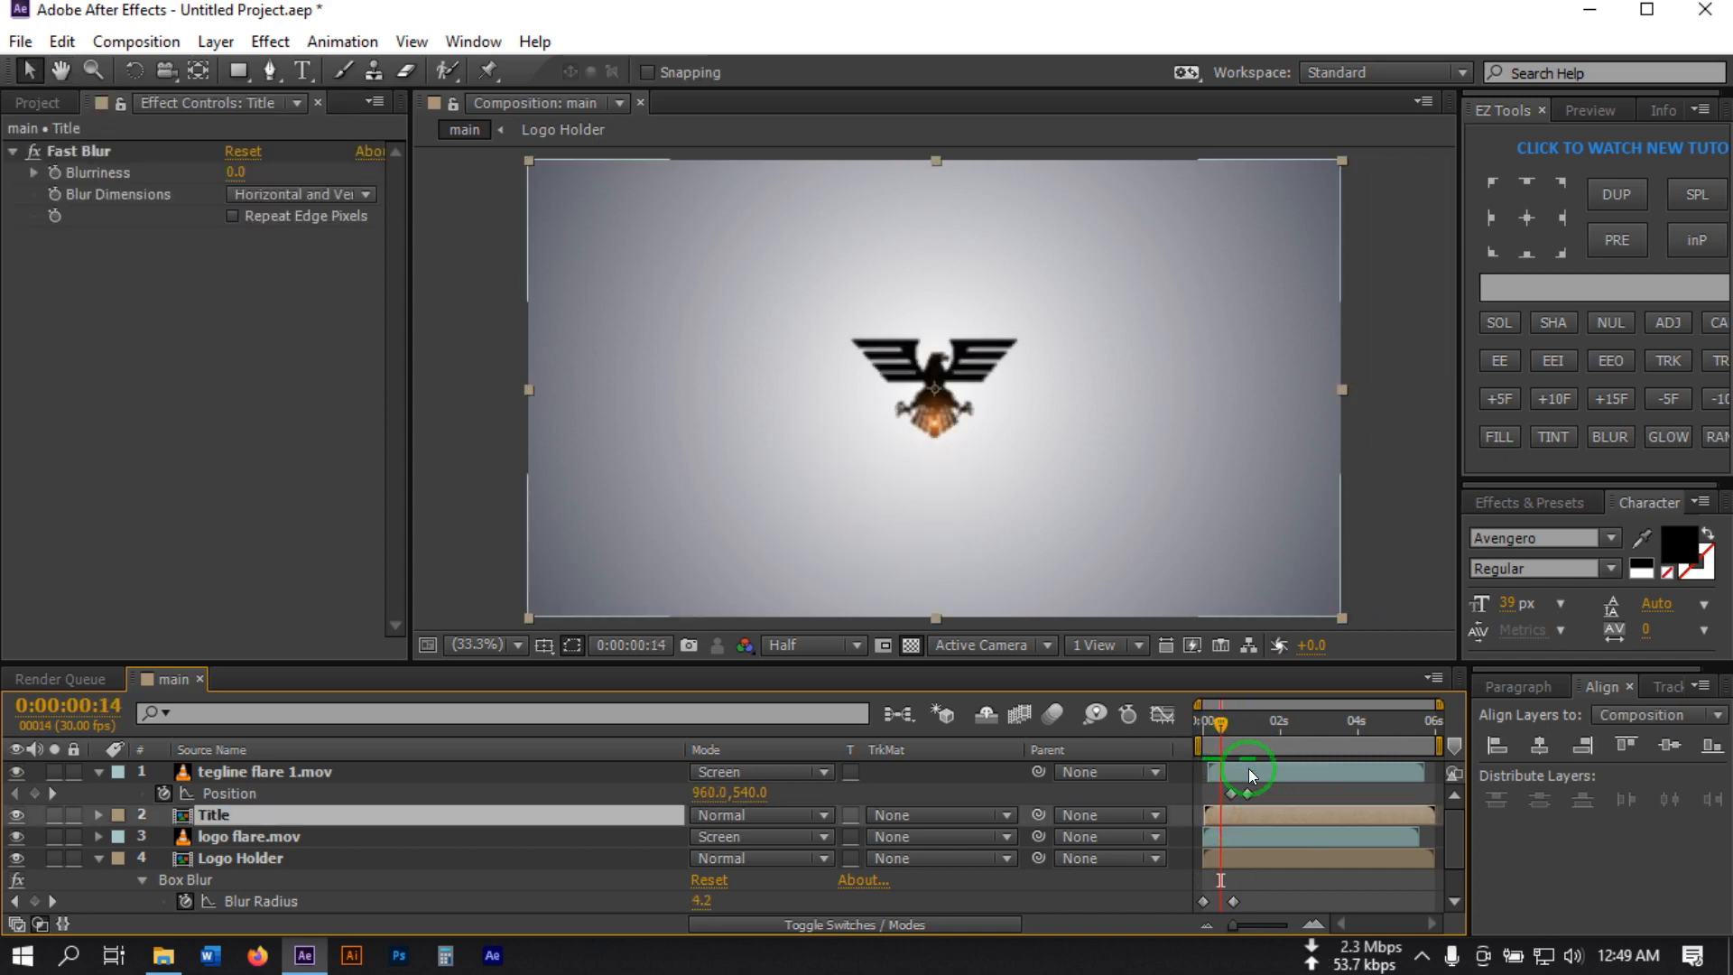
left_click(1209, 722)
left_click(1296, 788)
key("space")
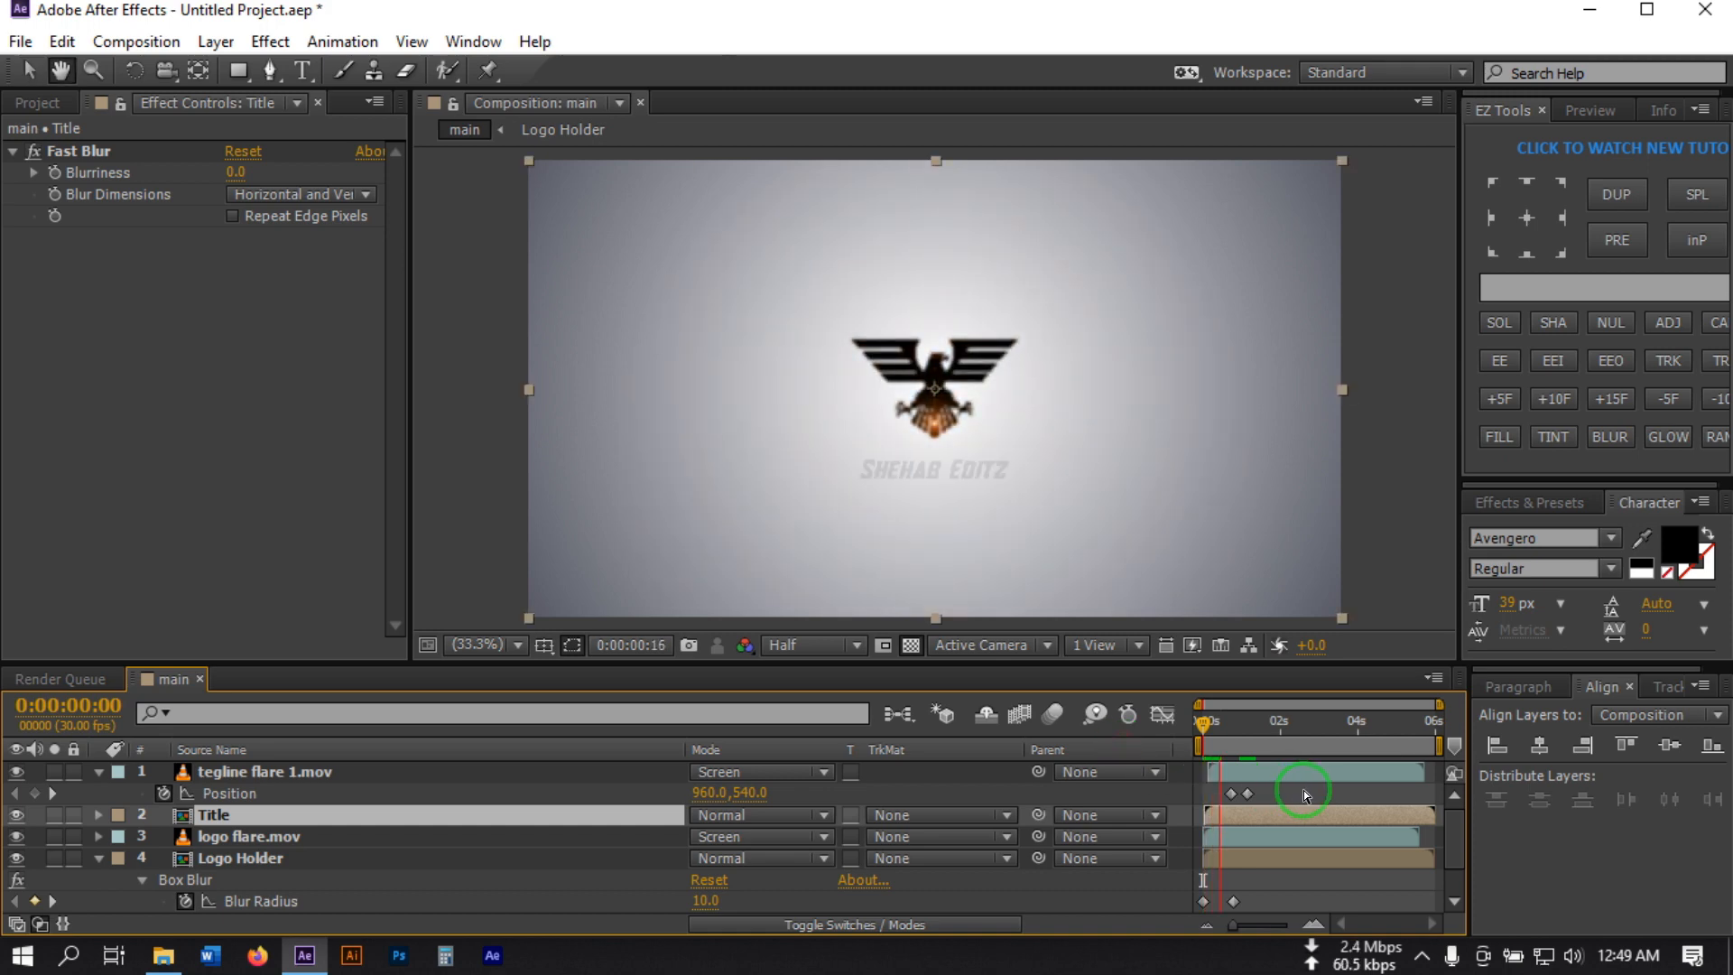
key("space")
Shift the tegline flare 1.mov layer a few frames earlier and replay from 0:00:00:00 to check its sync with the title
left_click_drag(1280, 782, 1269, 772)
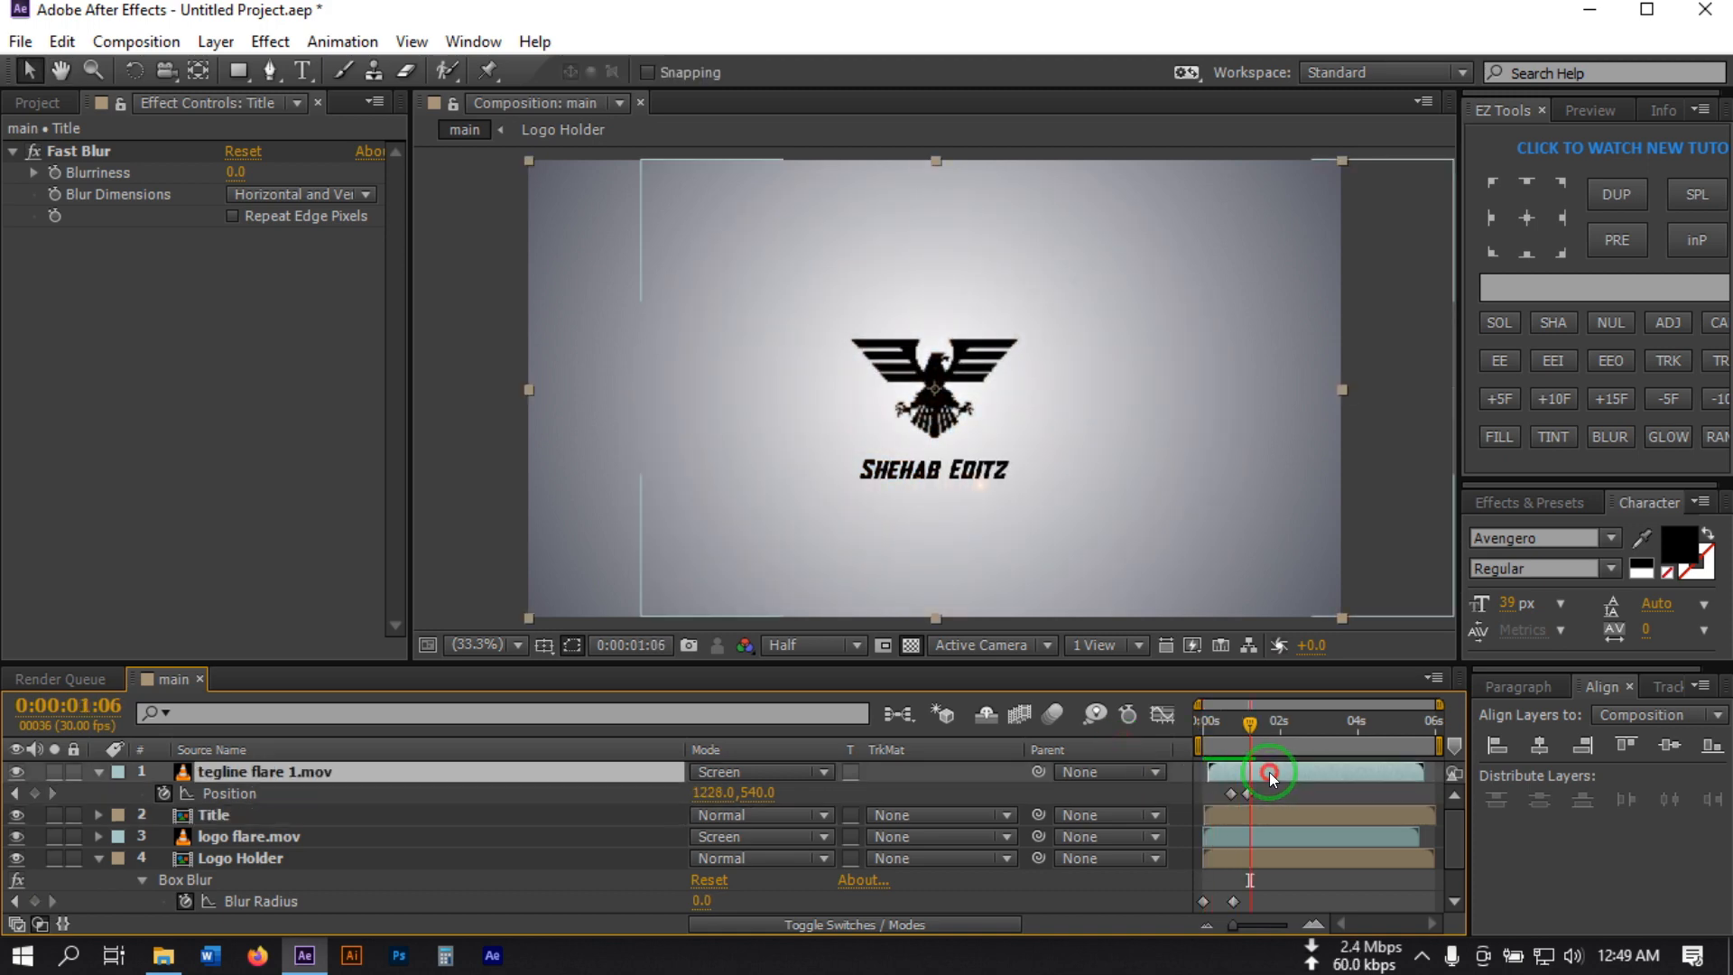
key("space")
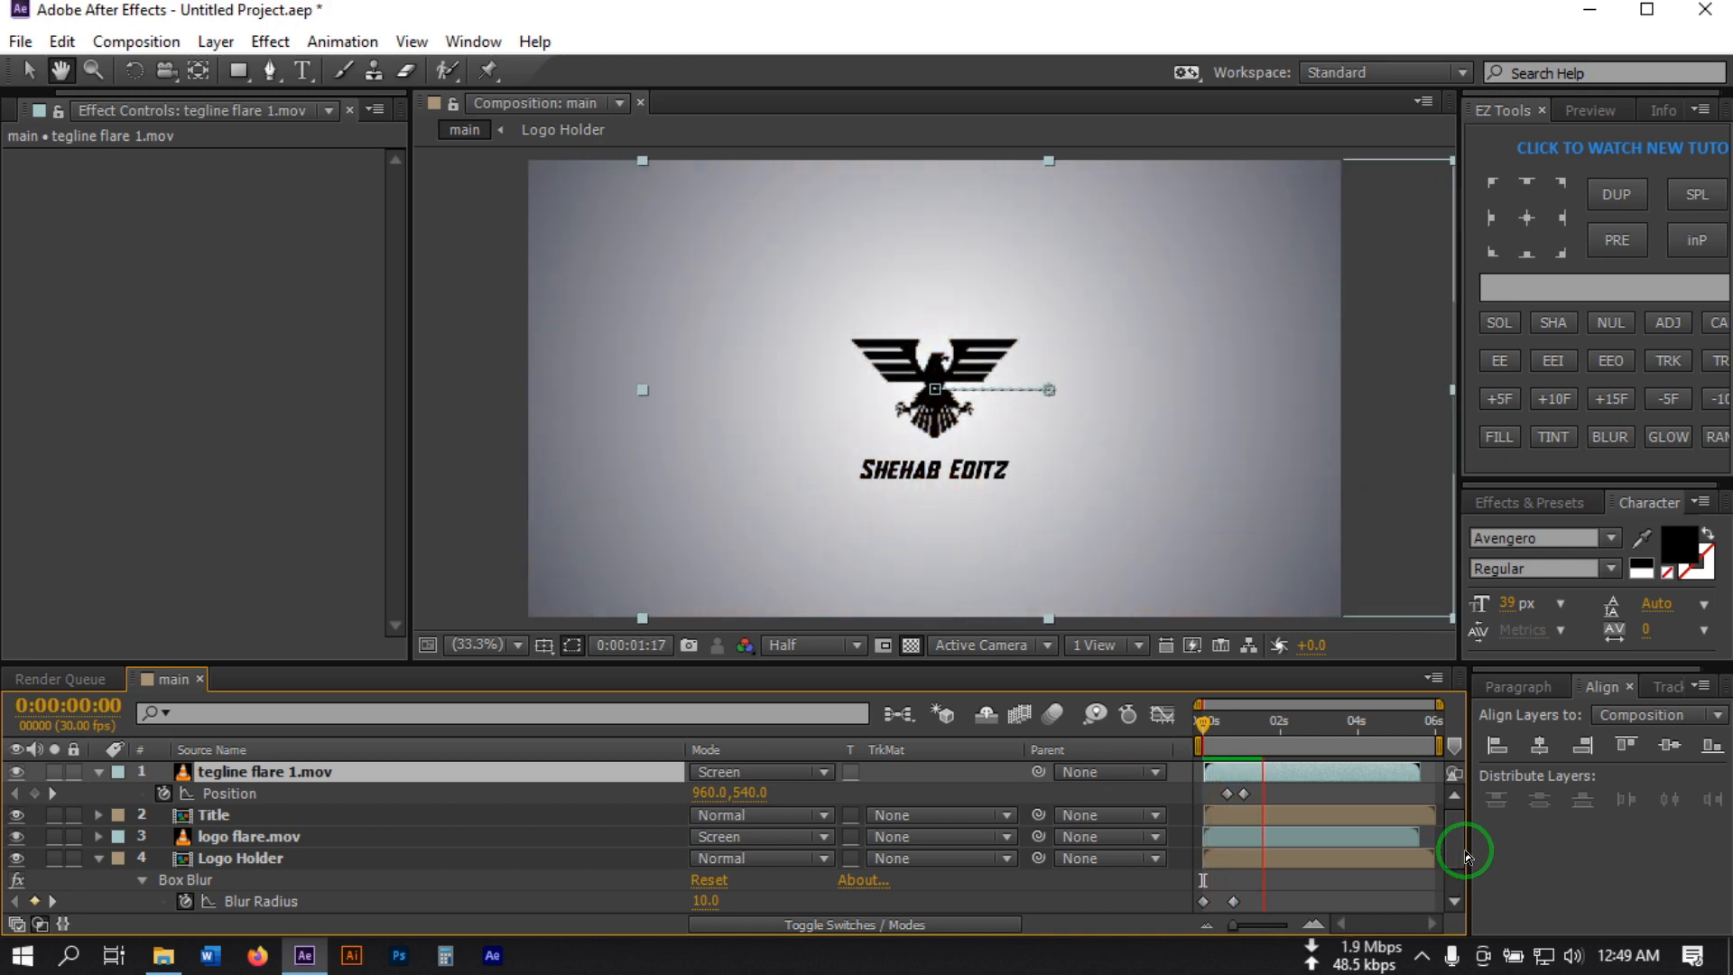
key("space")
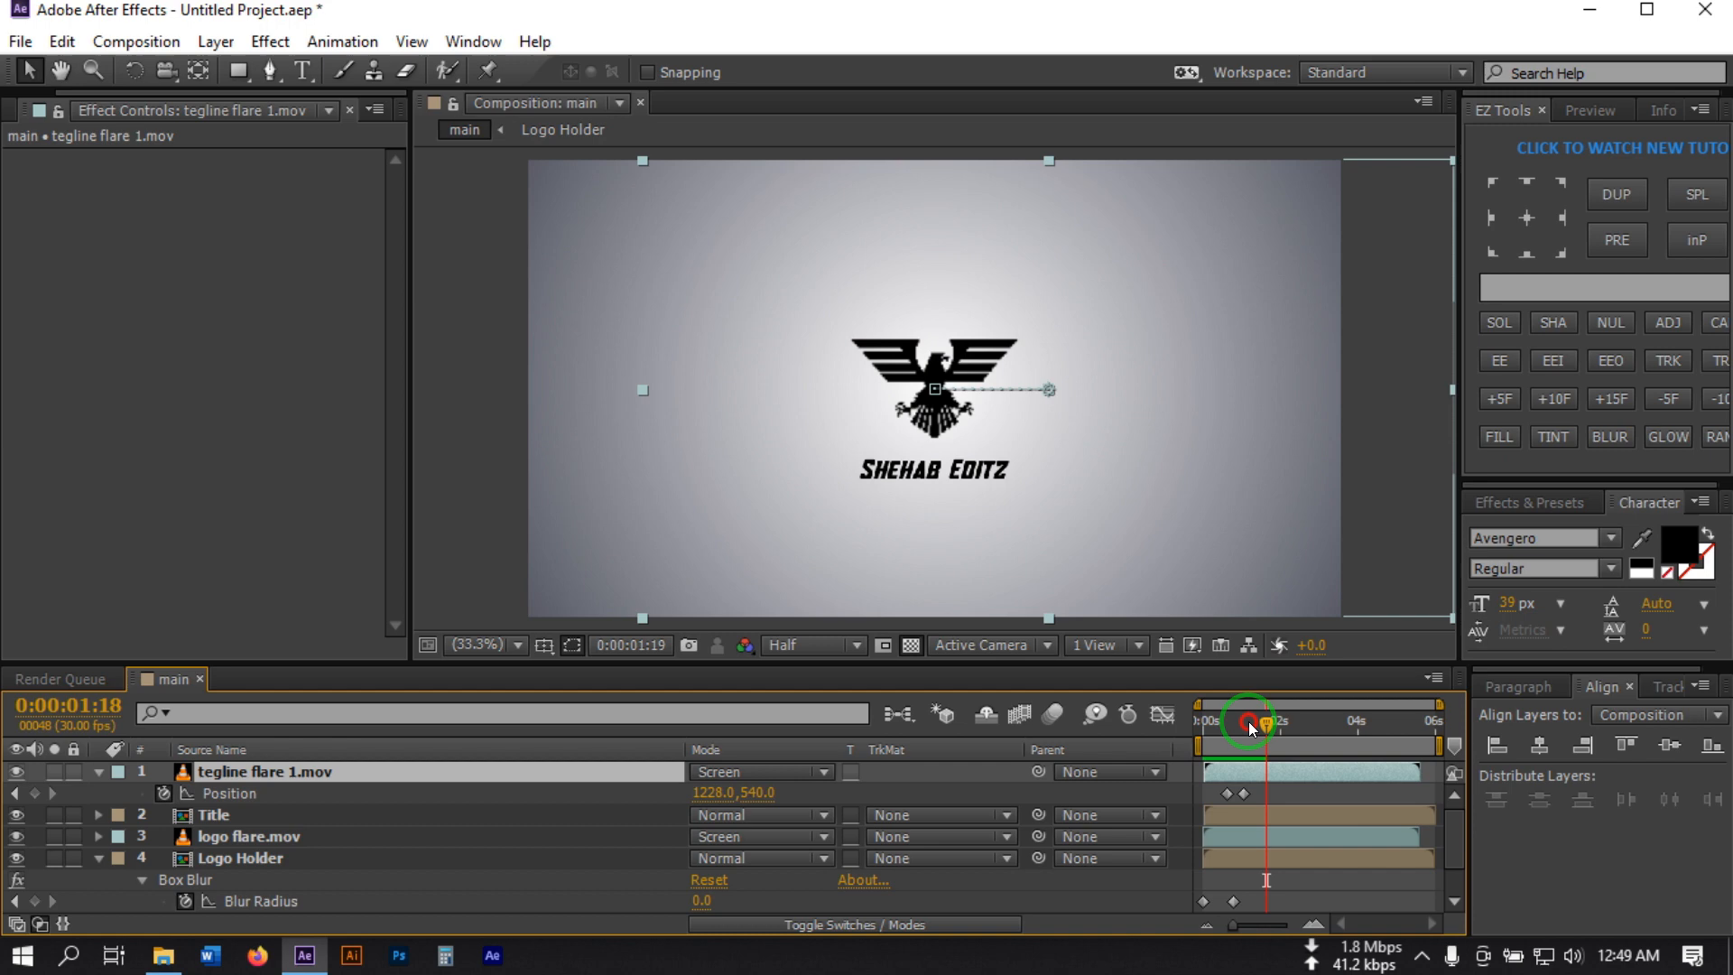
key("space")
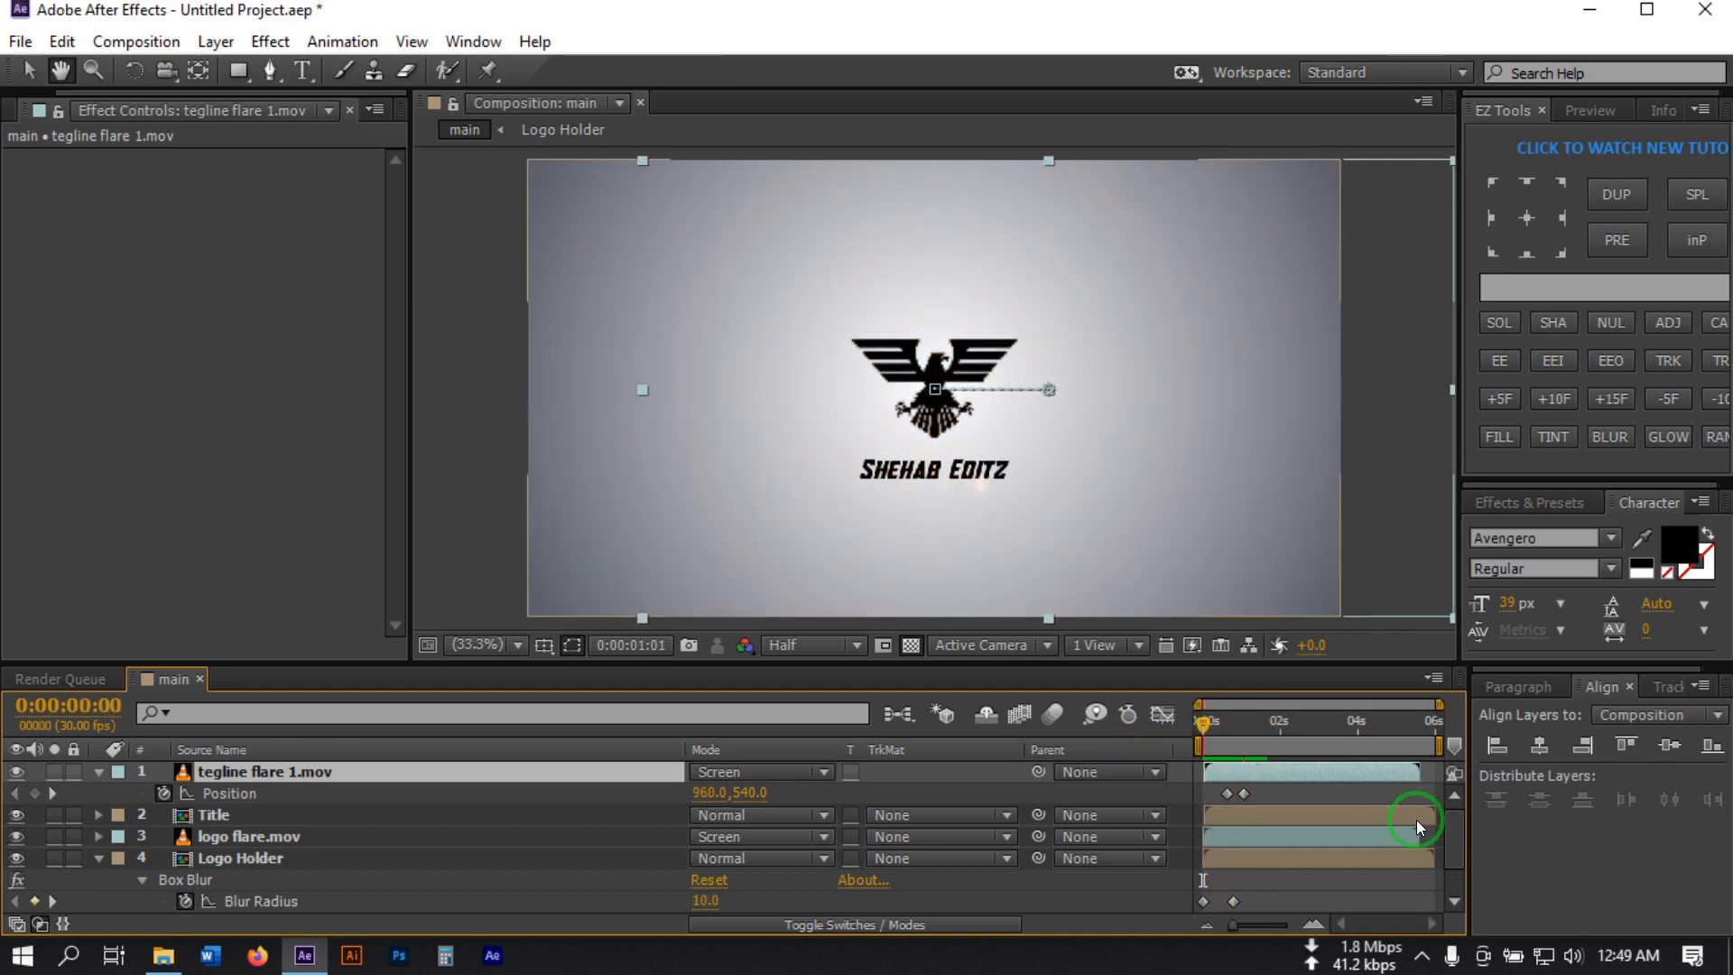
key("space")
key("space")
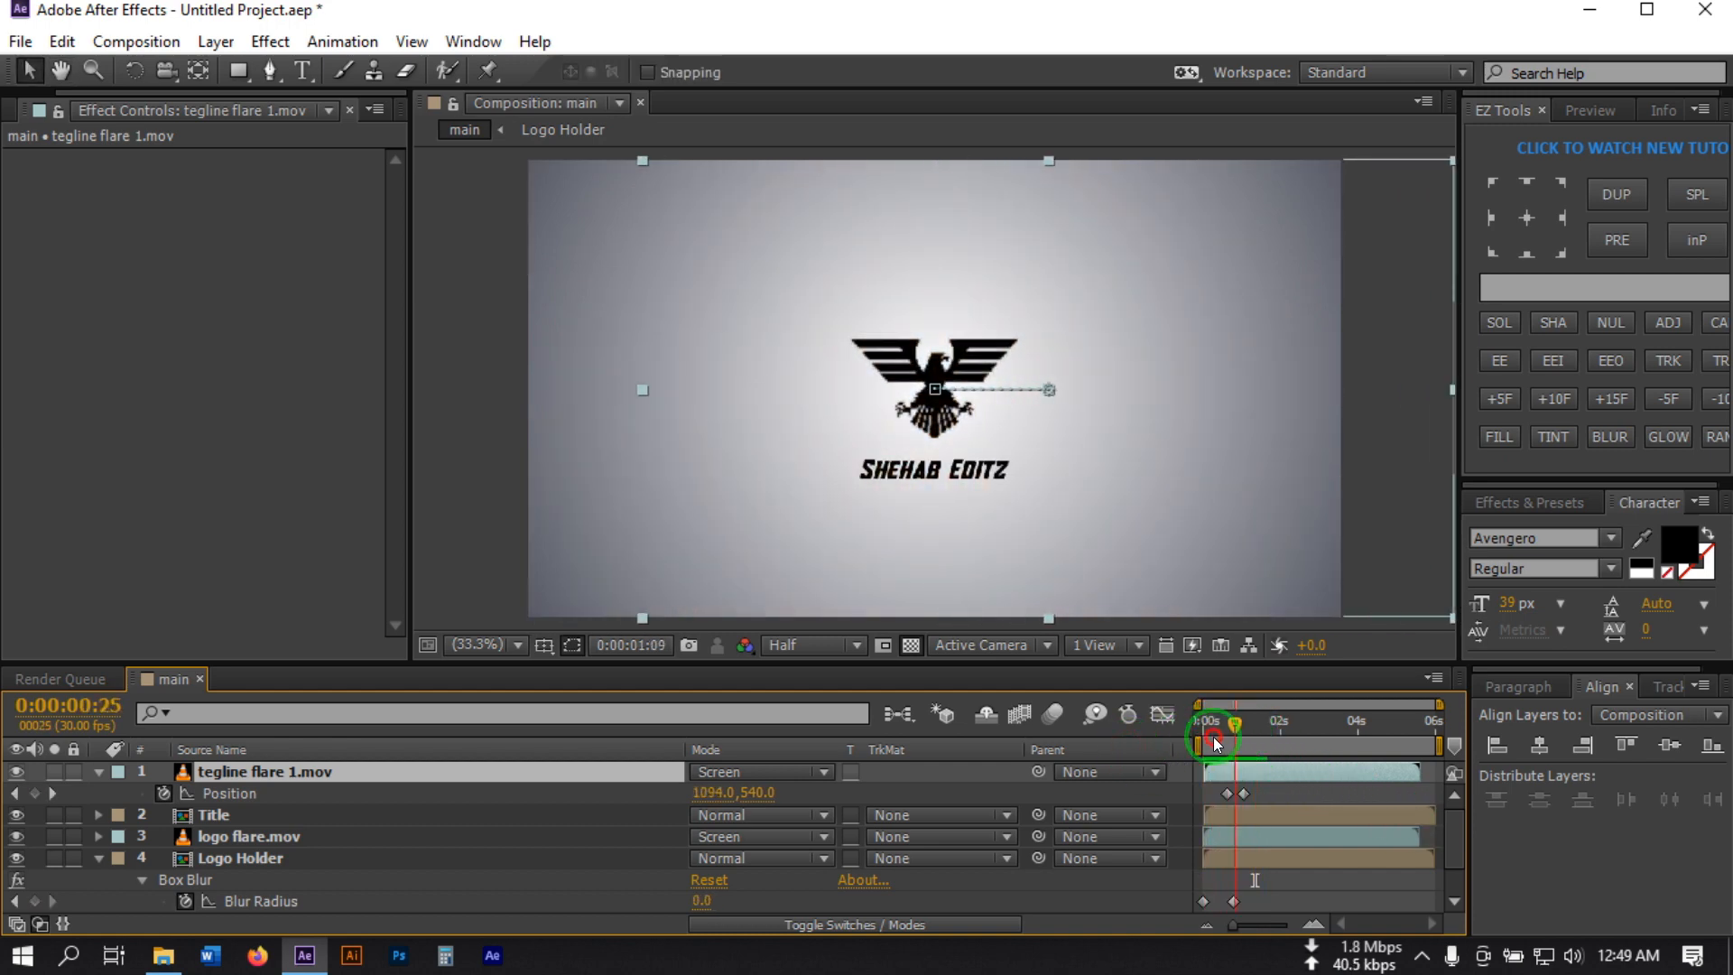
left_click_drag(1213, 737, 1227, 746)
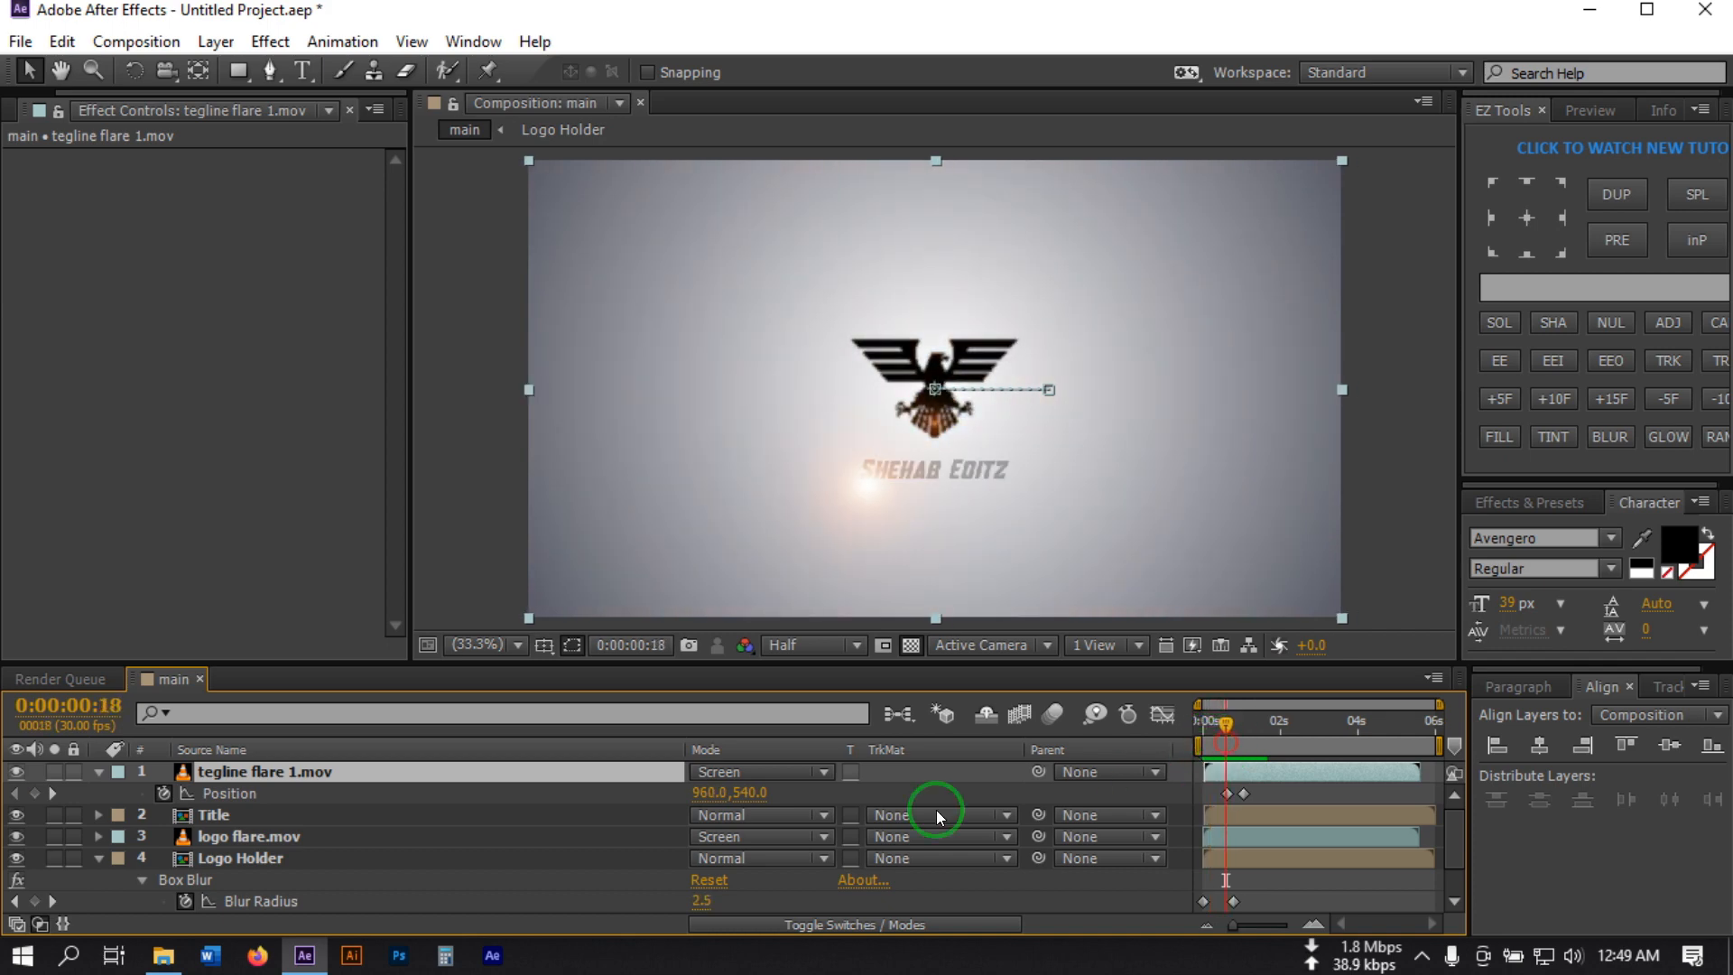
Collapse the expanded tegline flare 1.mov and Logo Holder properties and add a null object to the main composition
left_click(96, 773)
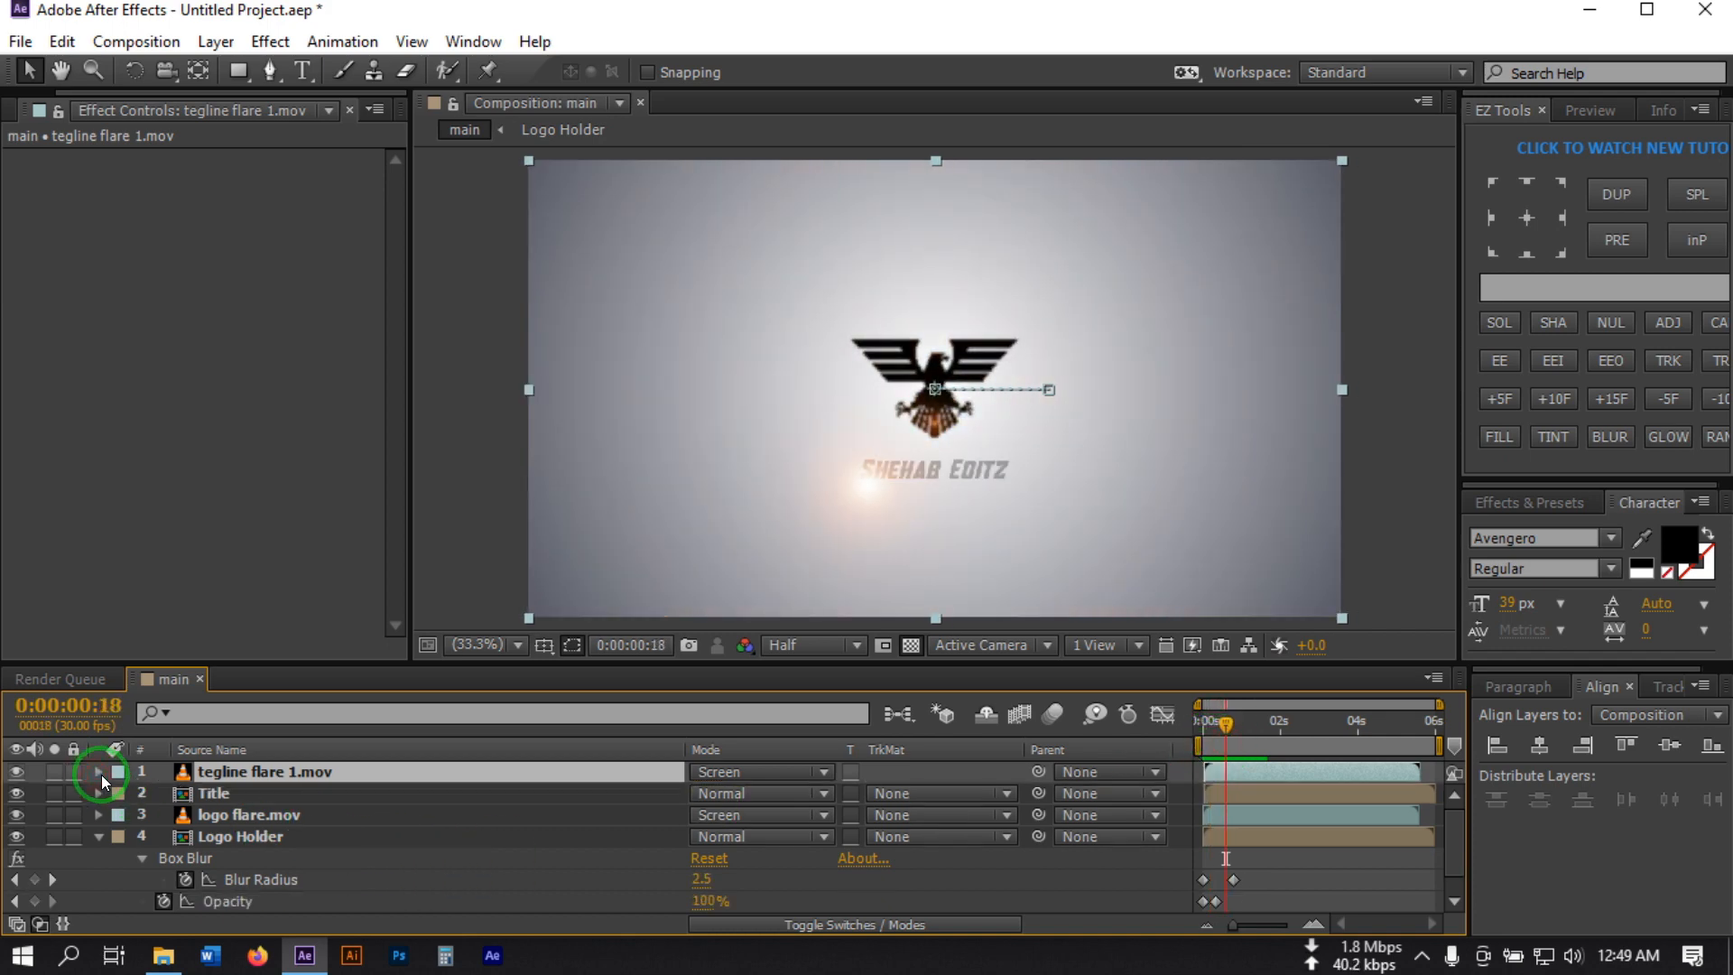
left_click(98, 837)
right_click(173, 884)
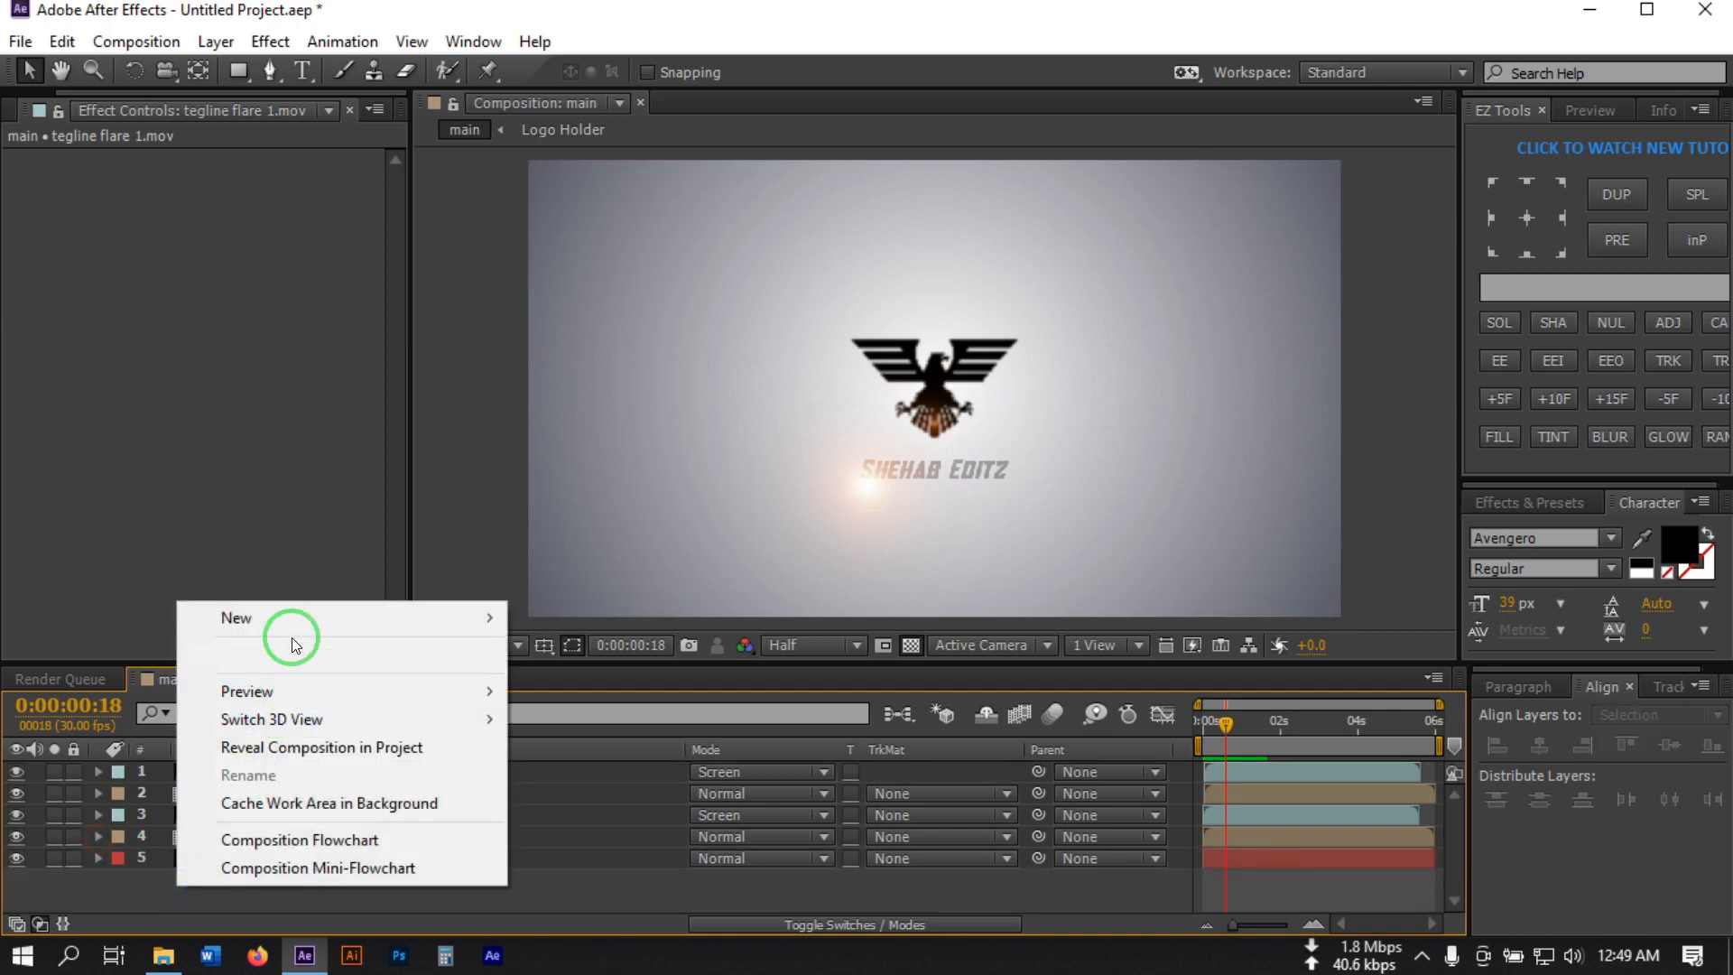
mouse_move(294, 617)
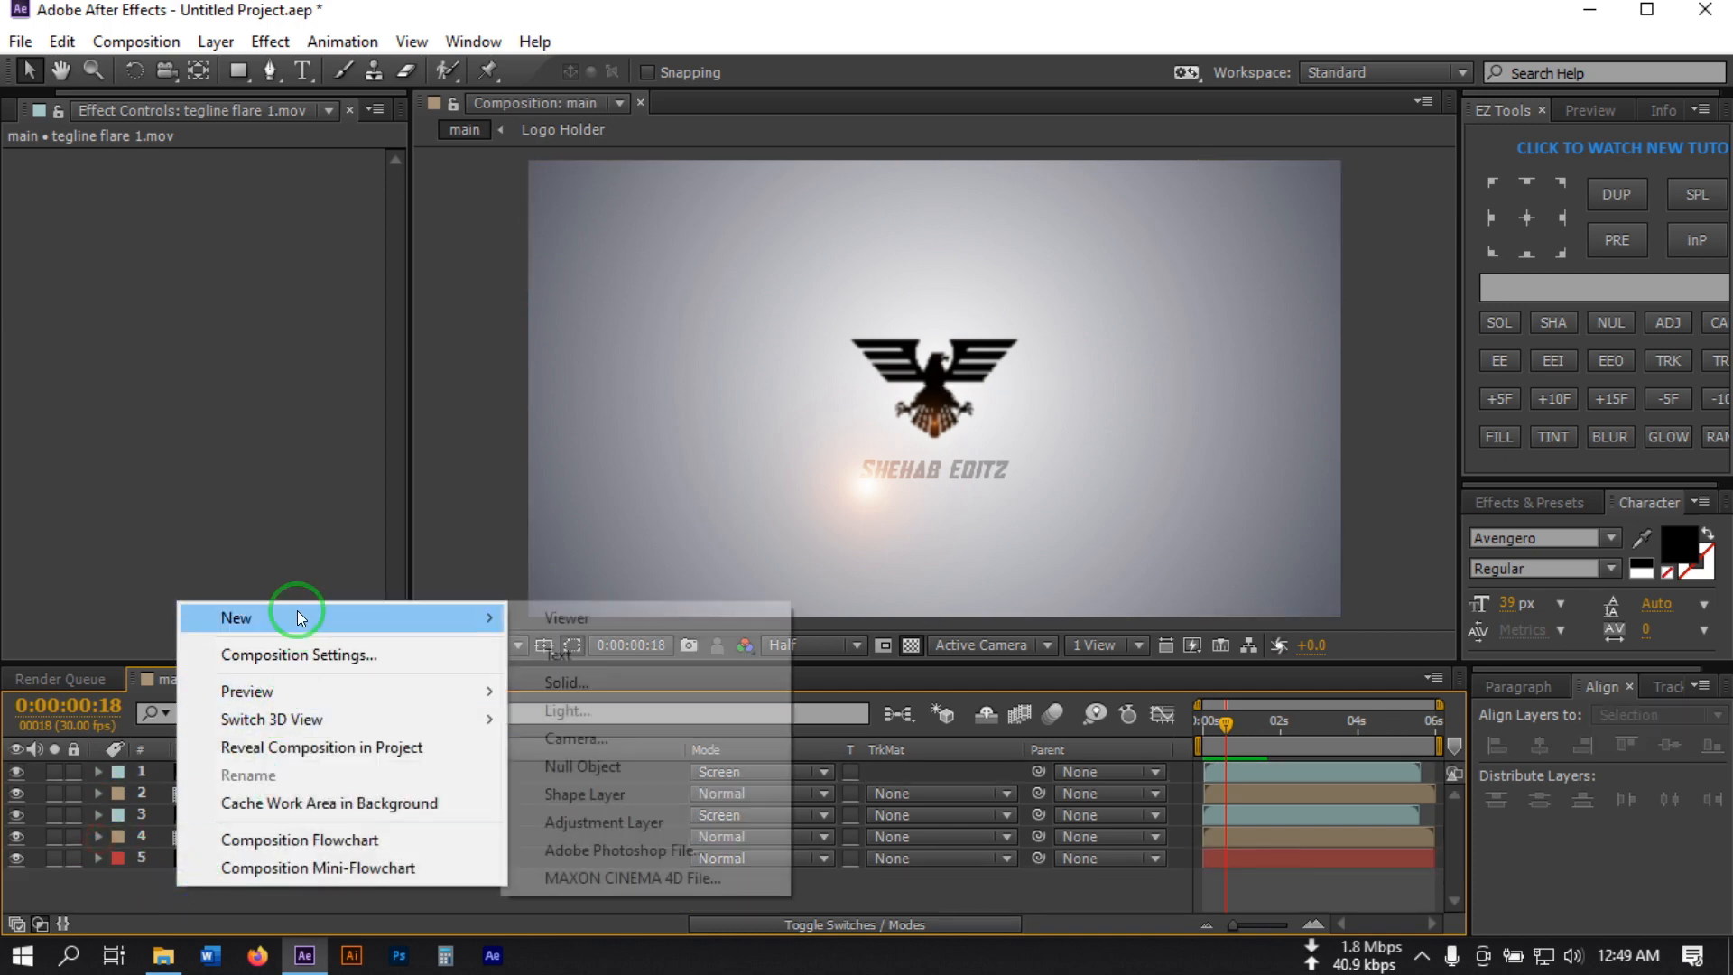
left_click(582, 768)
Parent the tegline flare 1.mov, Title, logo flare.mov and Logo Holder layers to the new null object
left_click(290, 802)
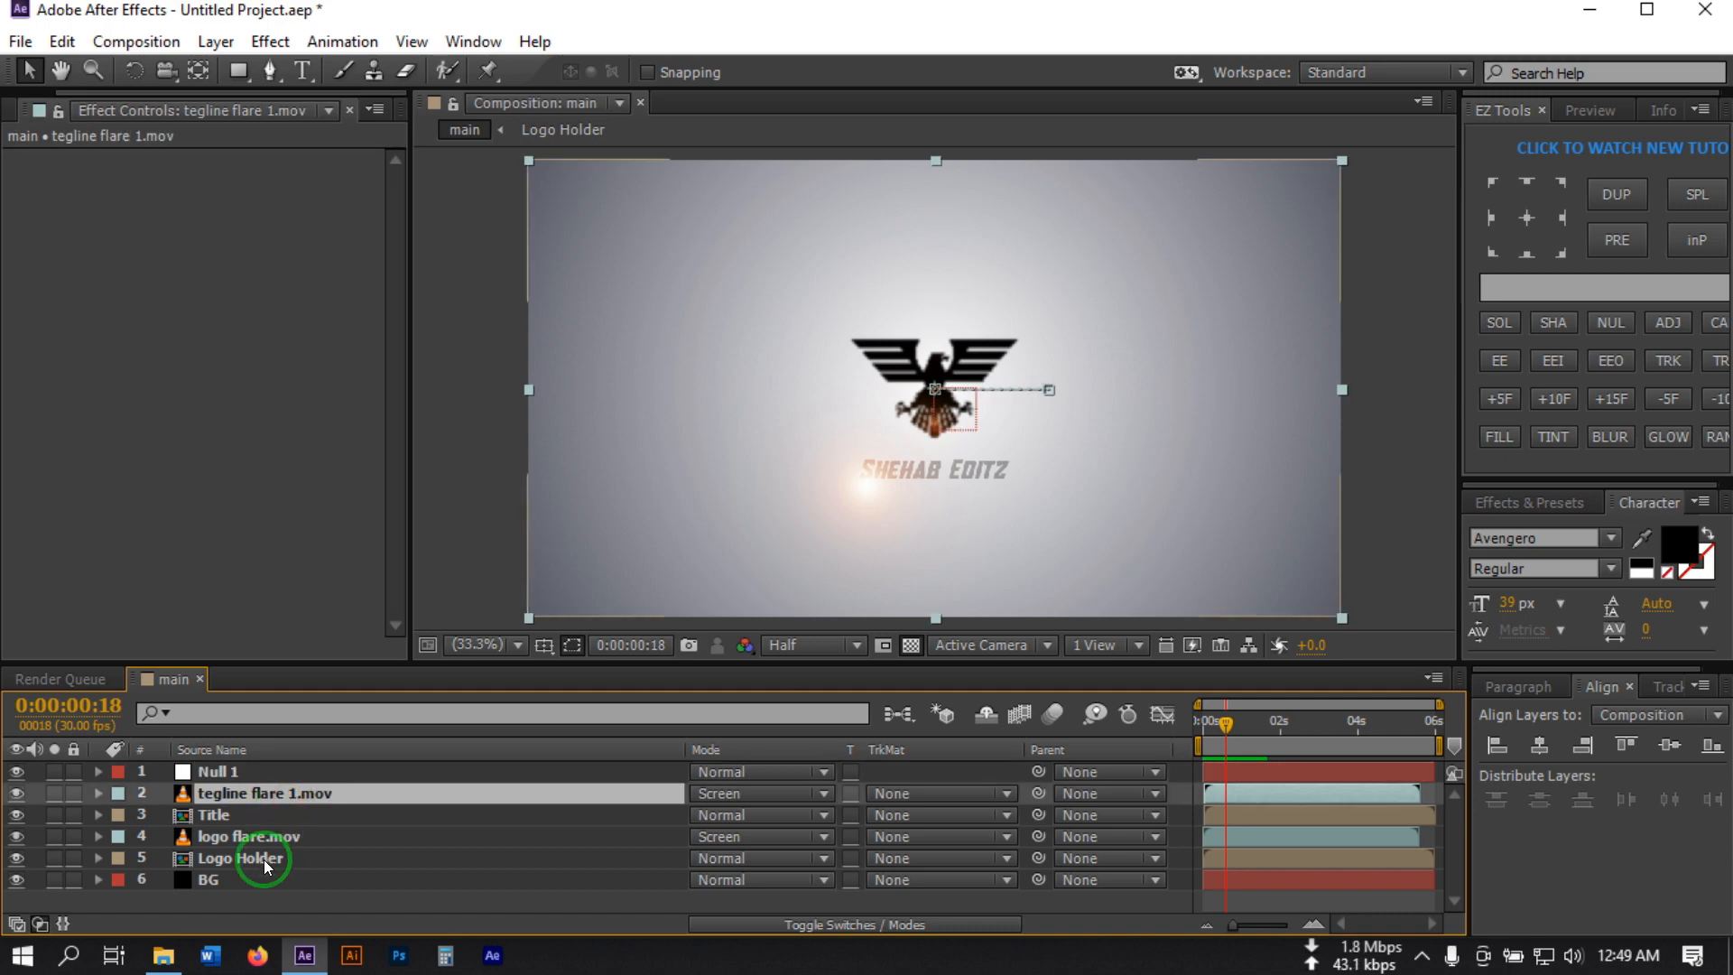
left_click(262, 858, "shift")
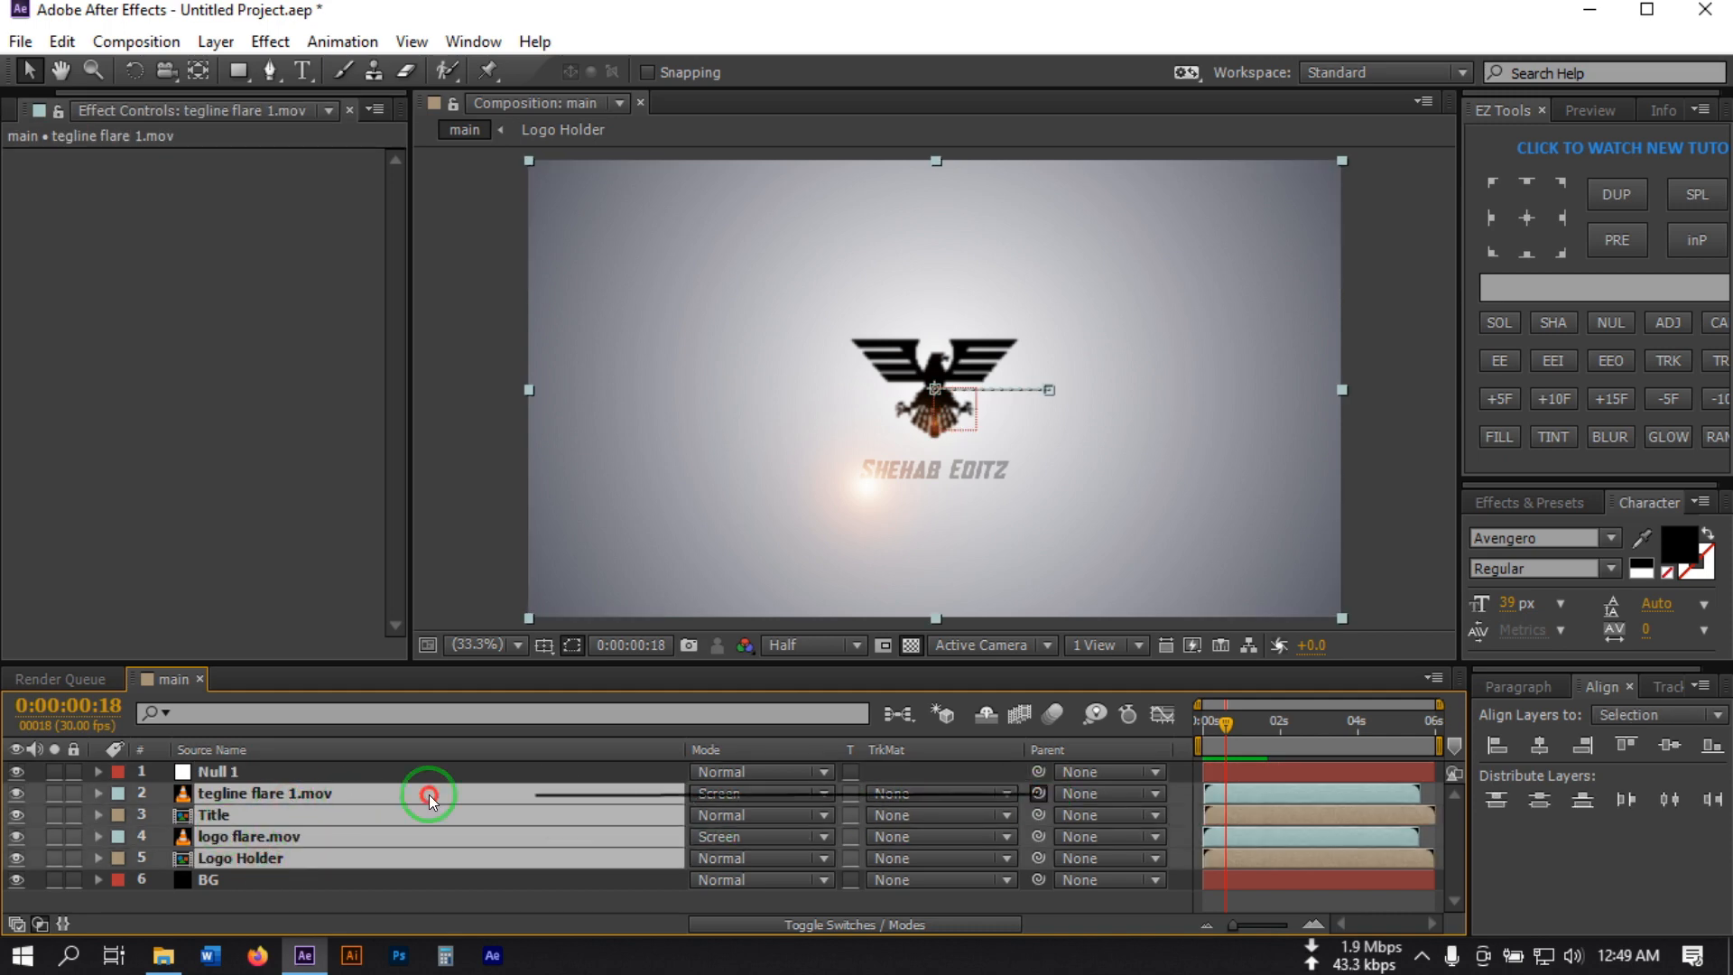
left_click_drag(430, 795, 239, 775)
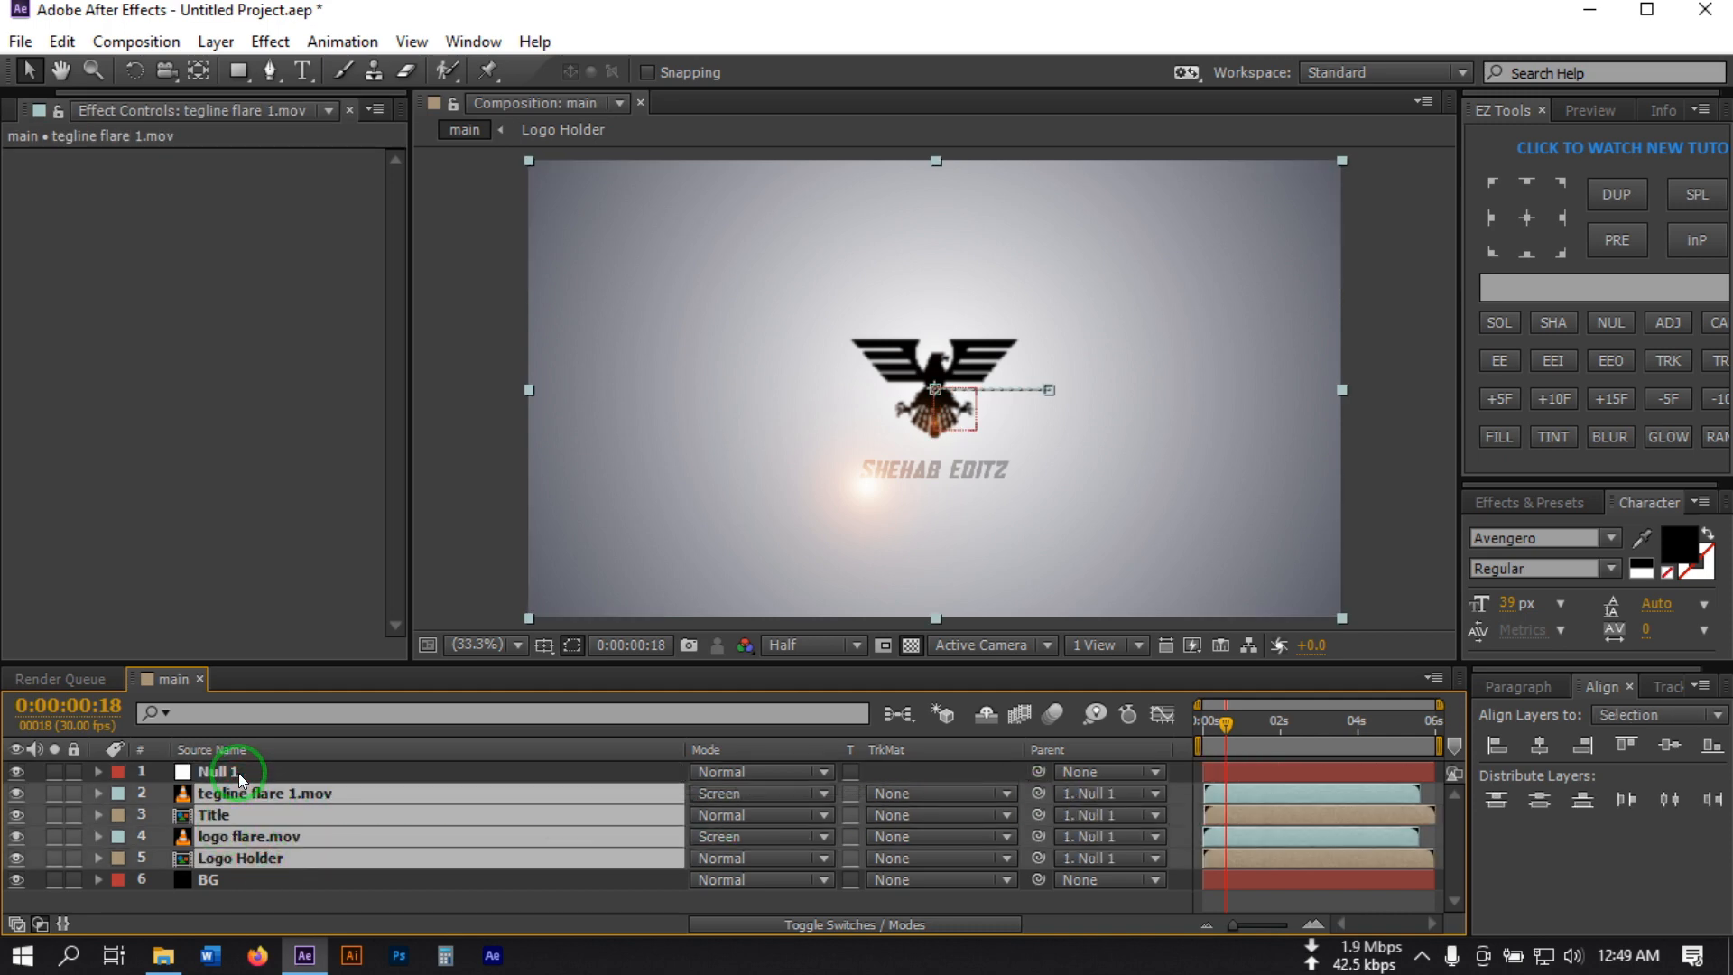
Keyframe the null's Position at 0:00:00:18, then raise it to 960.0, 502.0 at 0:00:01:01
left_click(233, 775)
key("p")
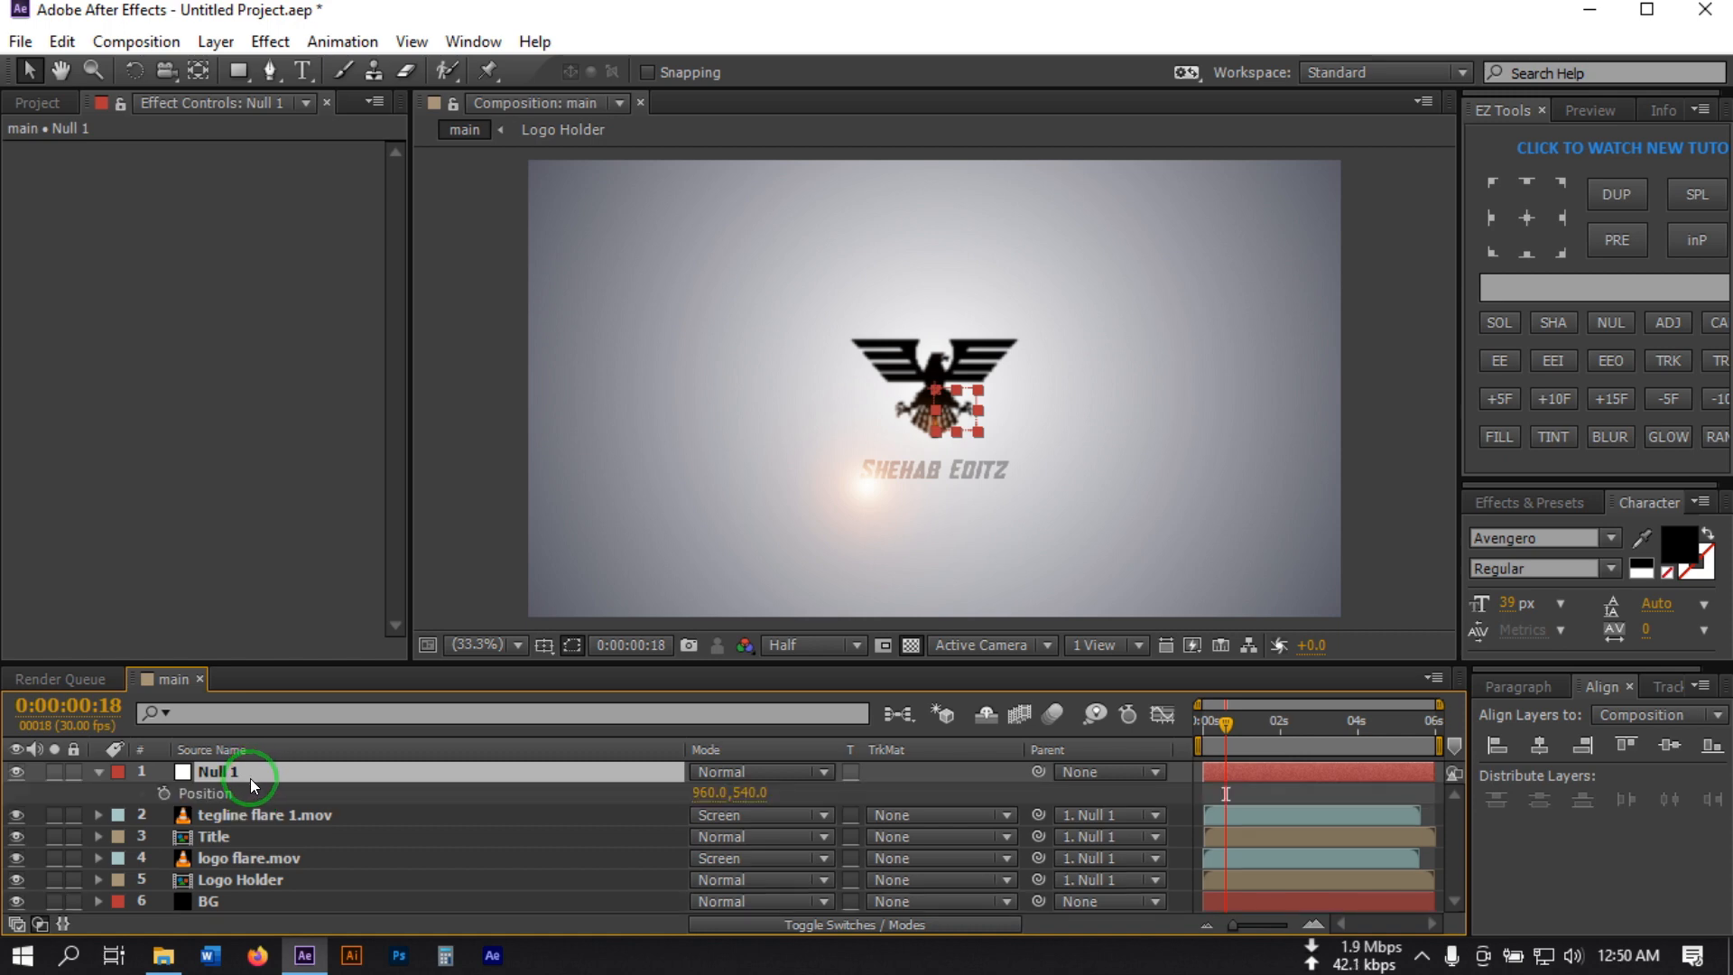
left_click(163, 794)
left_click_drag(1226, 726, 1244, 724)
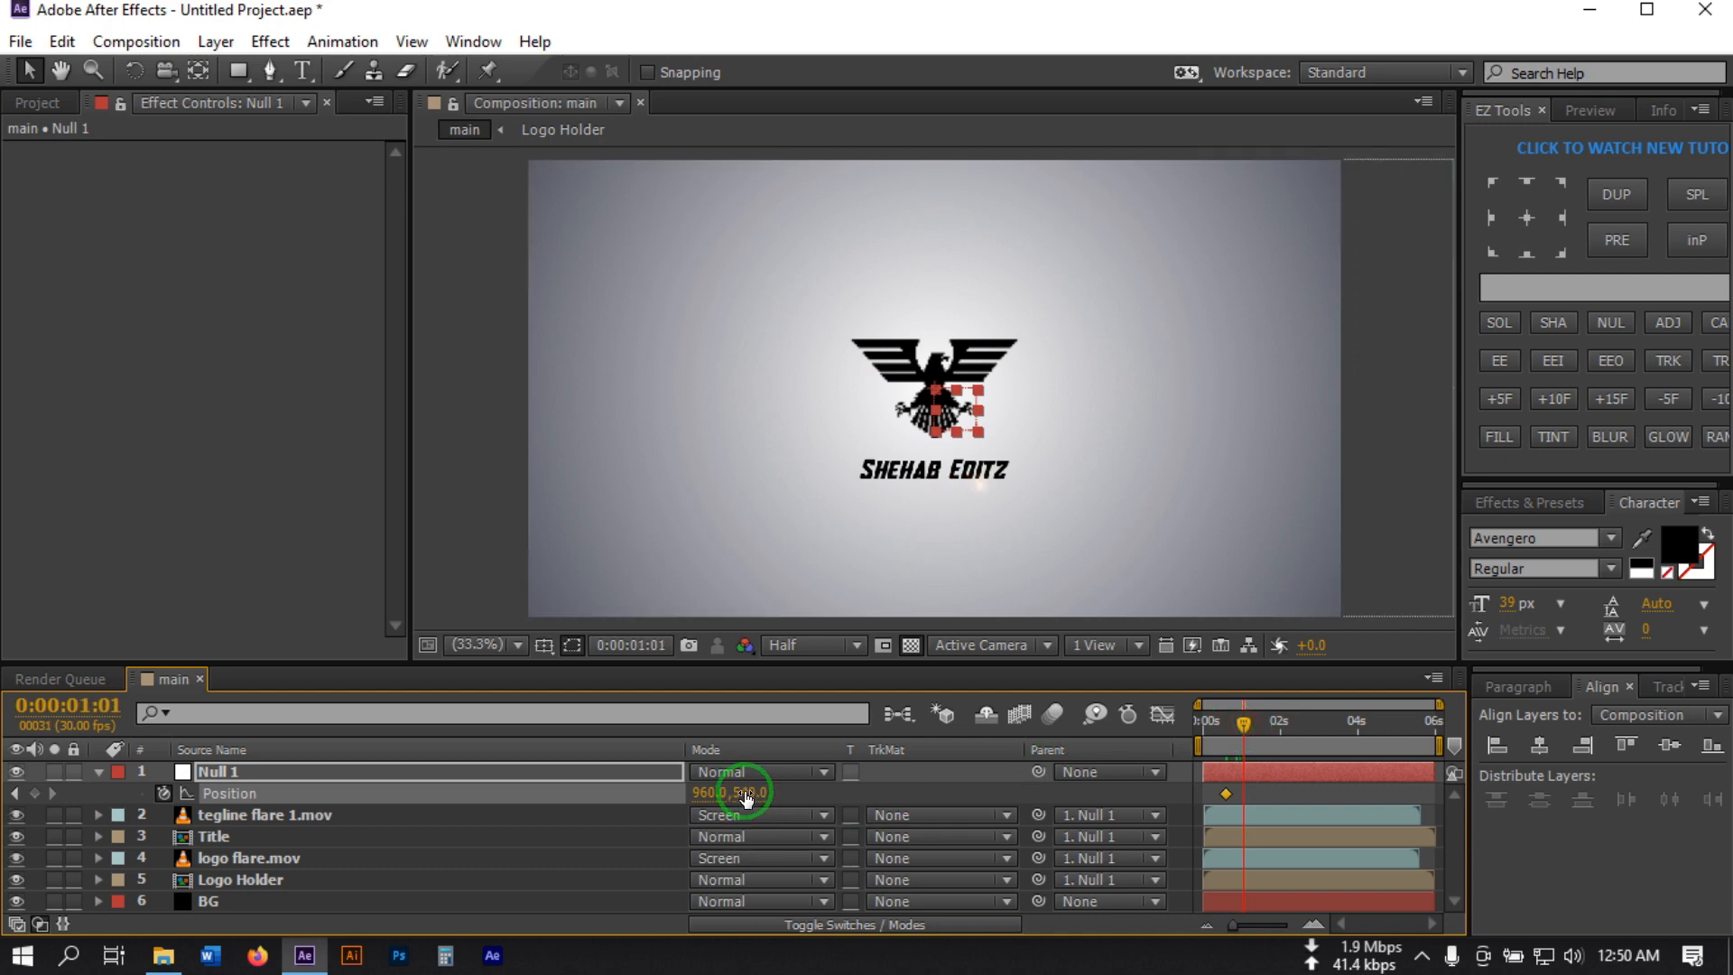
left_click_drag(746, 799, 697, 793)
left_click(476, 554)
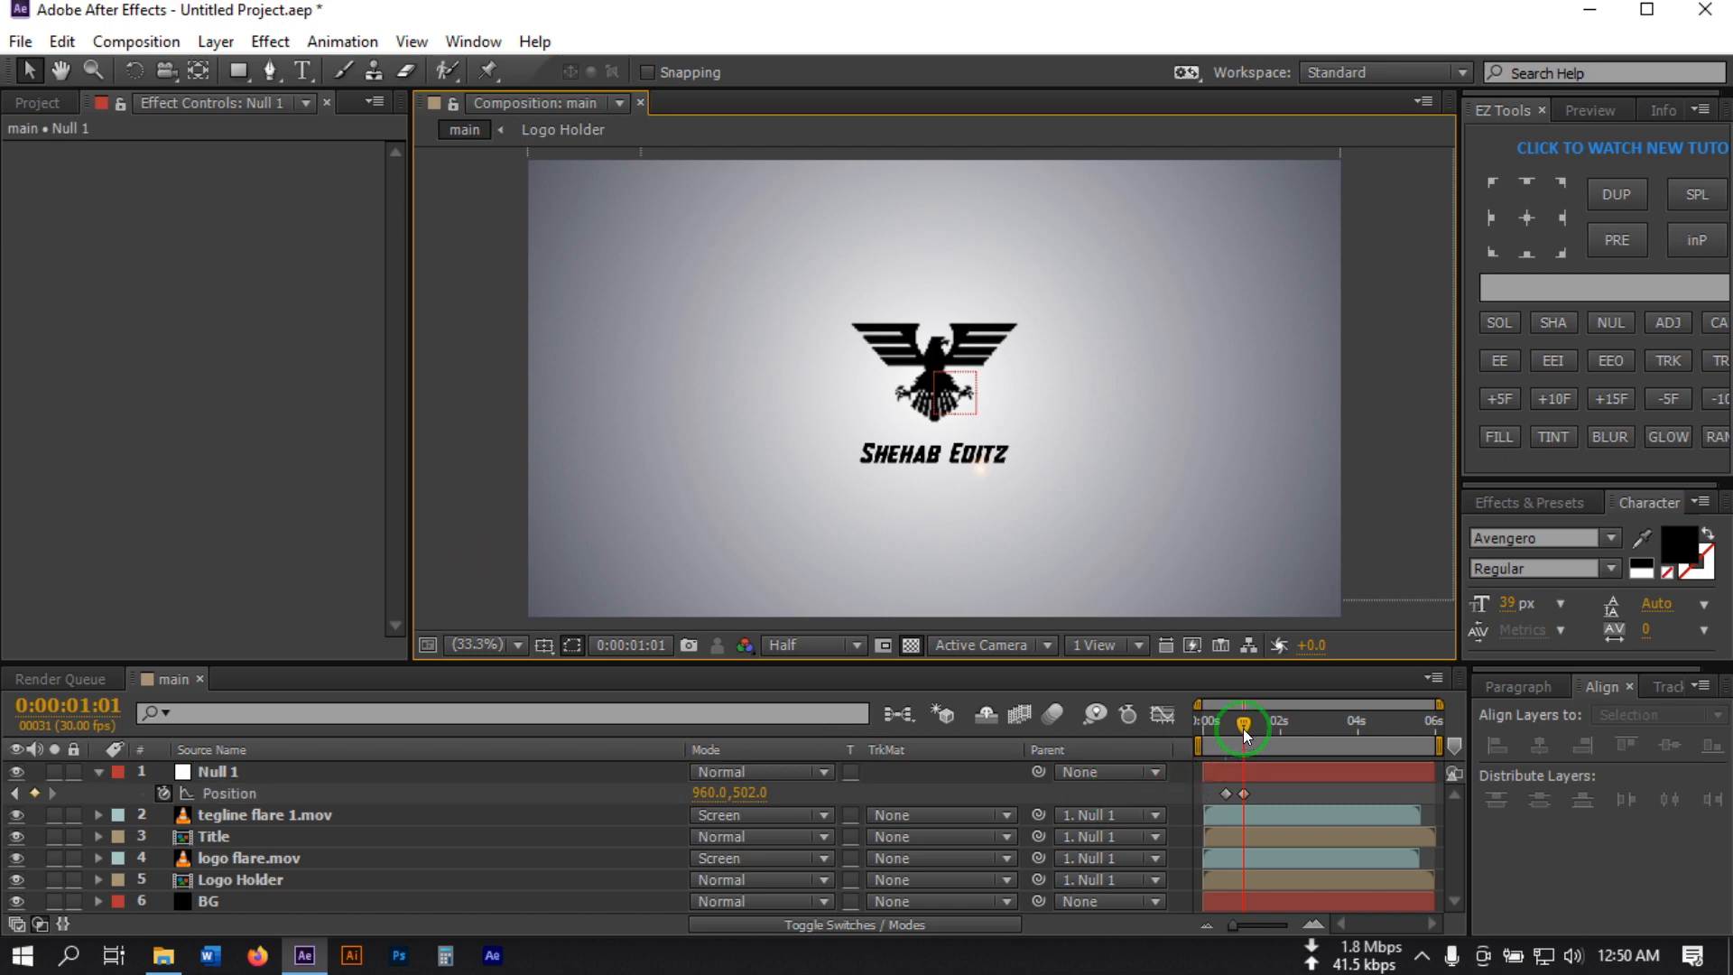
Play the animation repeatedly from 0:00:00:00 to check the upward movement of the logo and title
left_click_drag(1243, 727, 1135, 748)
key("space")
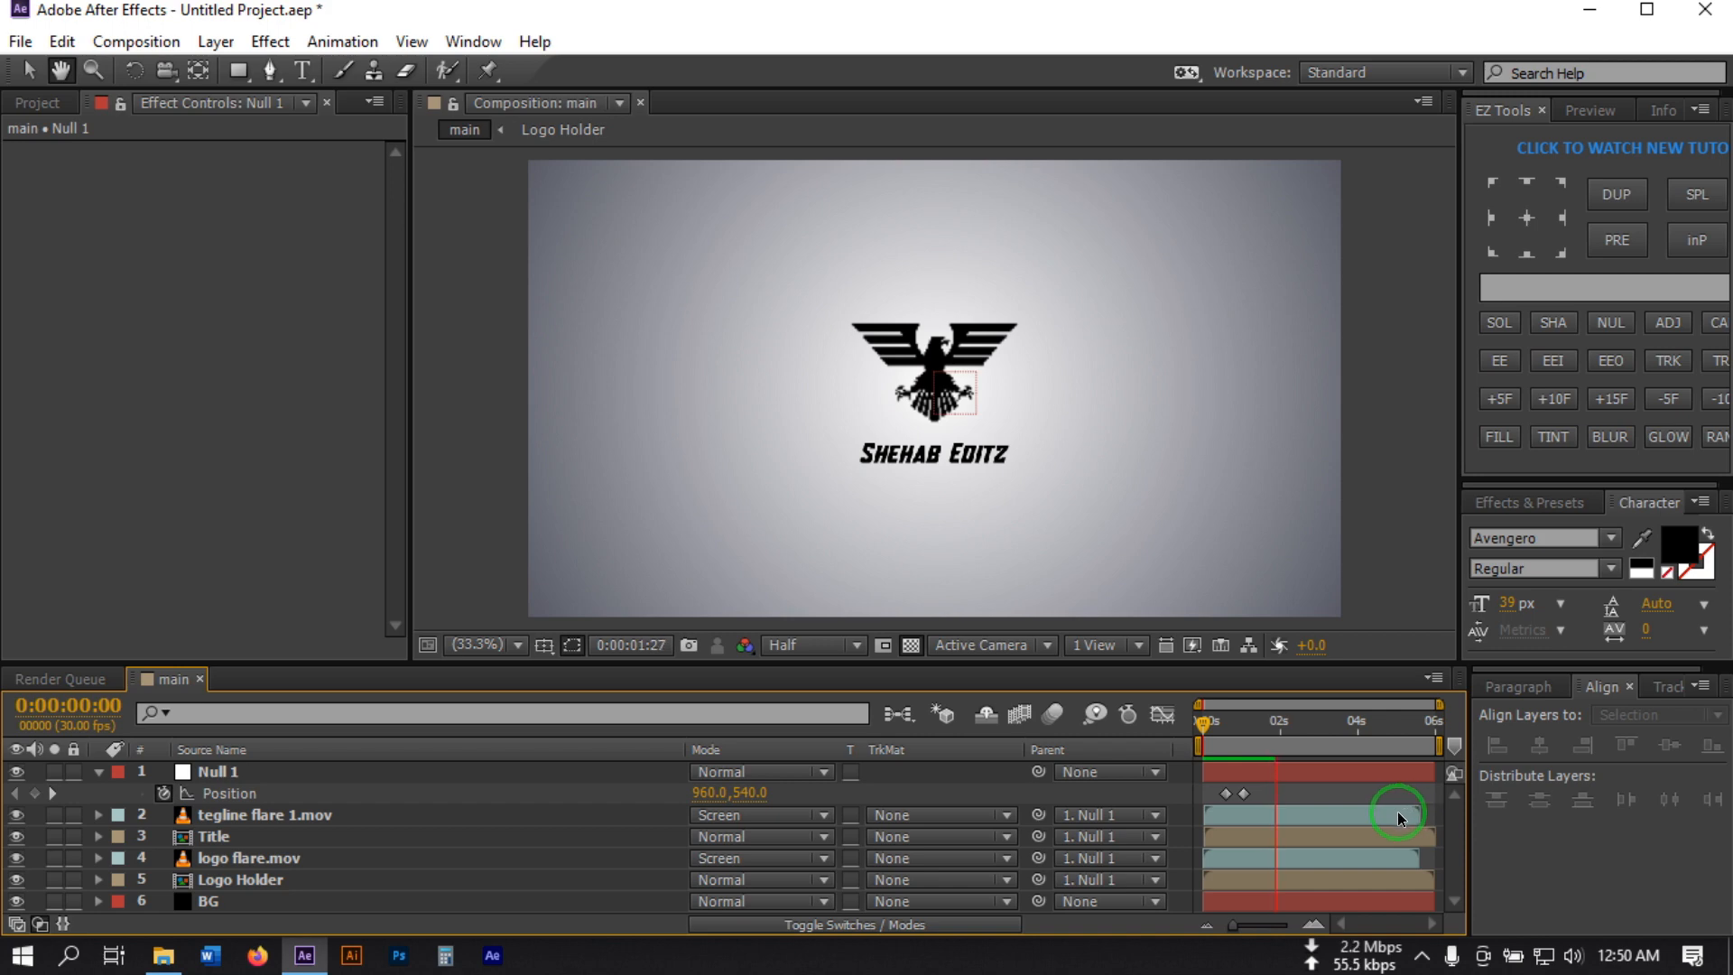
left_click(1275, 728)
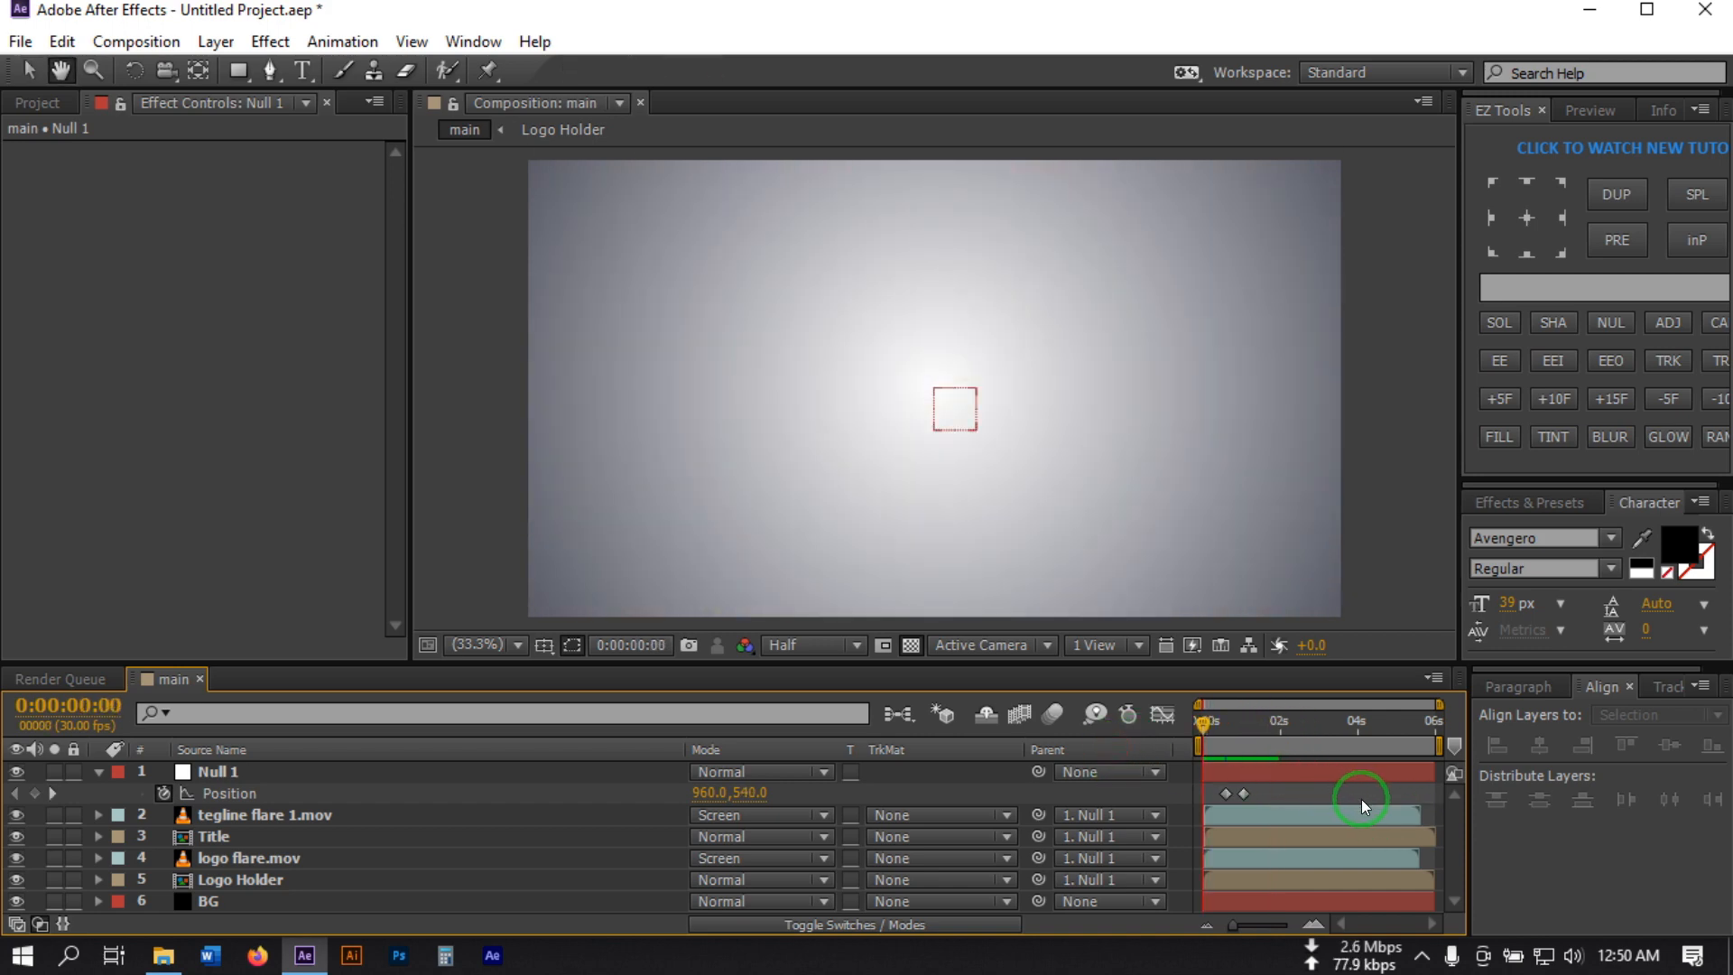
key("space")
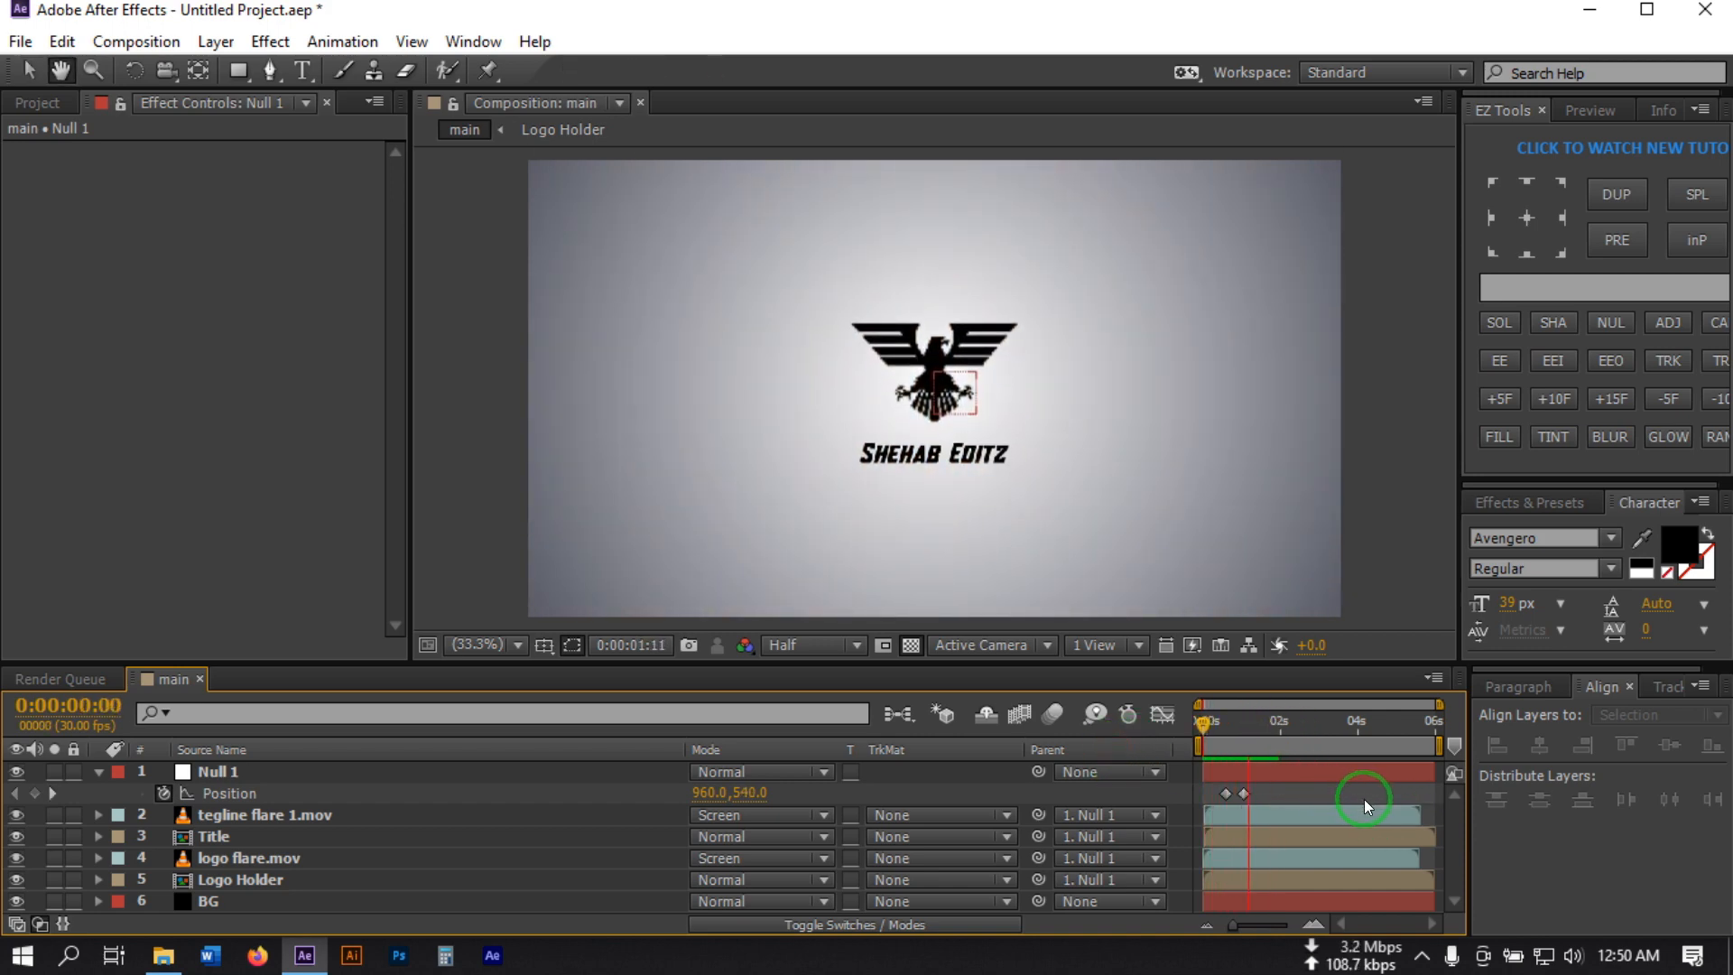
left_click_drag(1272, 728, 1125, 740)
key("space")
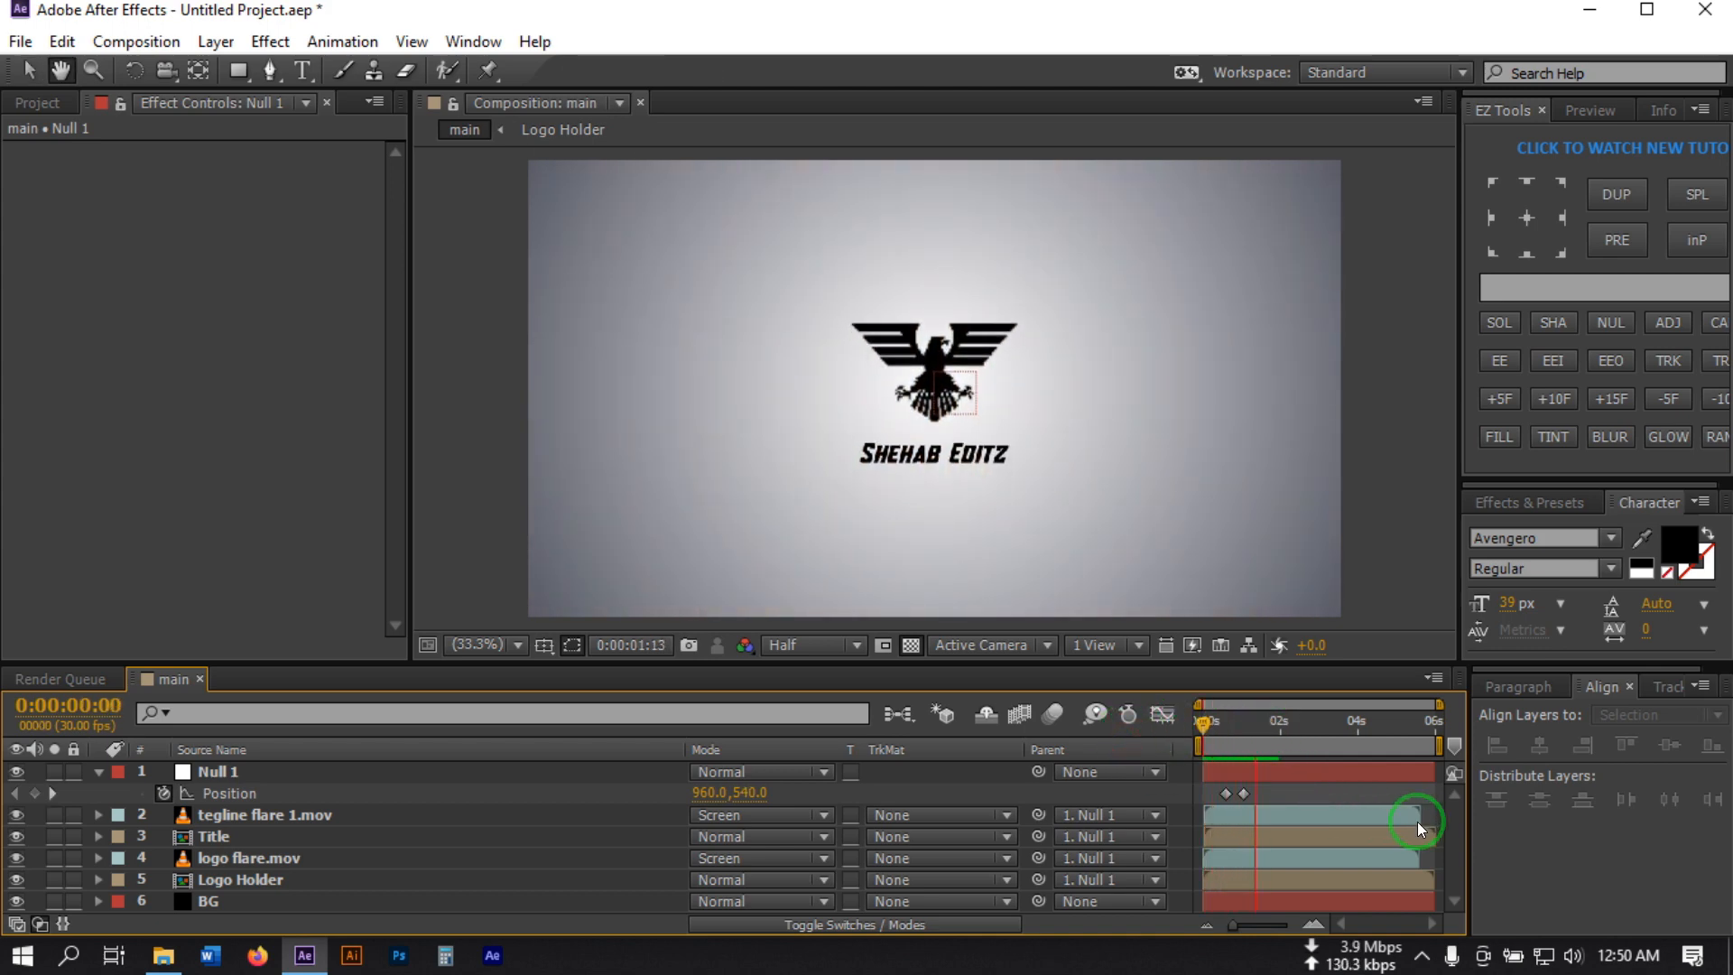
key("space")
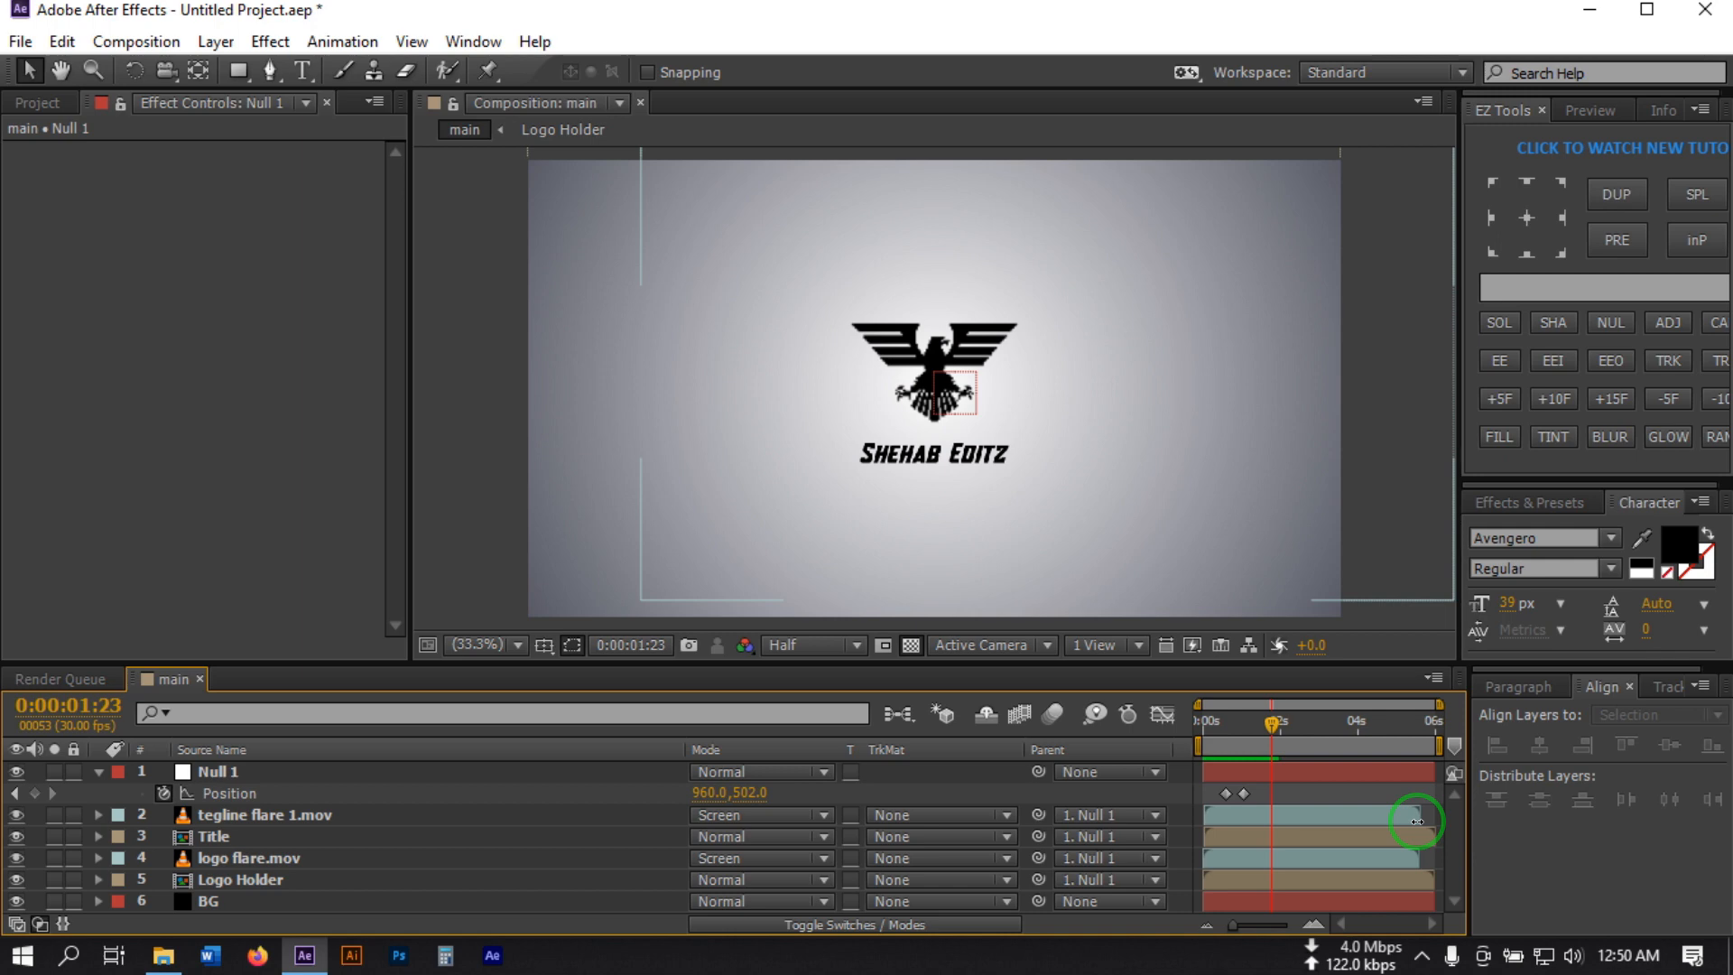